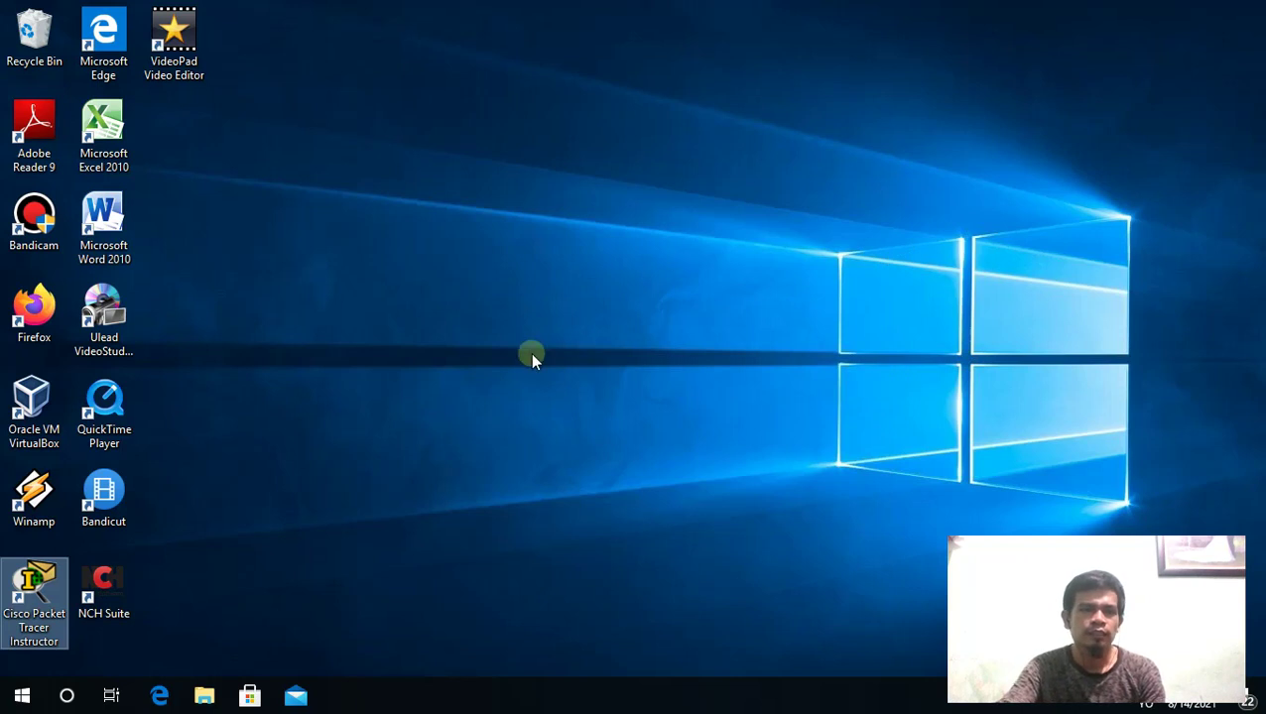
- Launch Cisco Packet Tracer Instructor from the desktop and enlarge its window to full screen
left_click(448, 417)
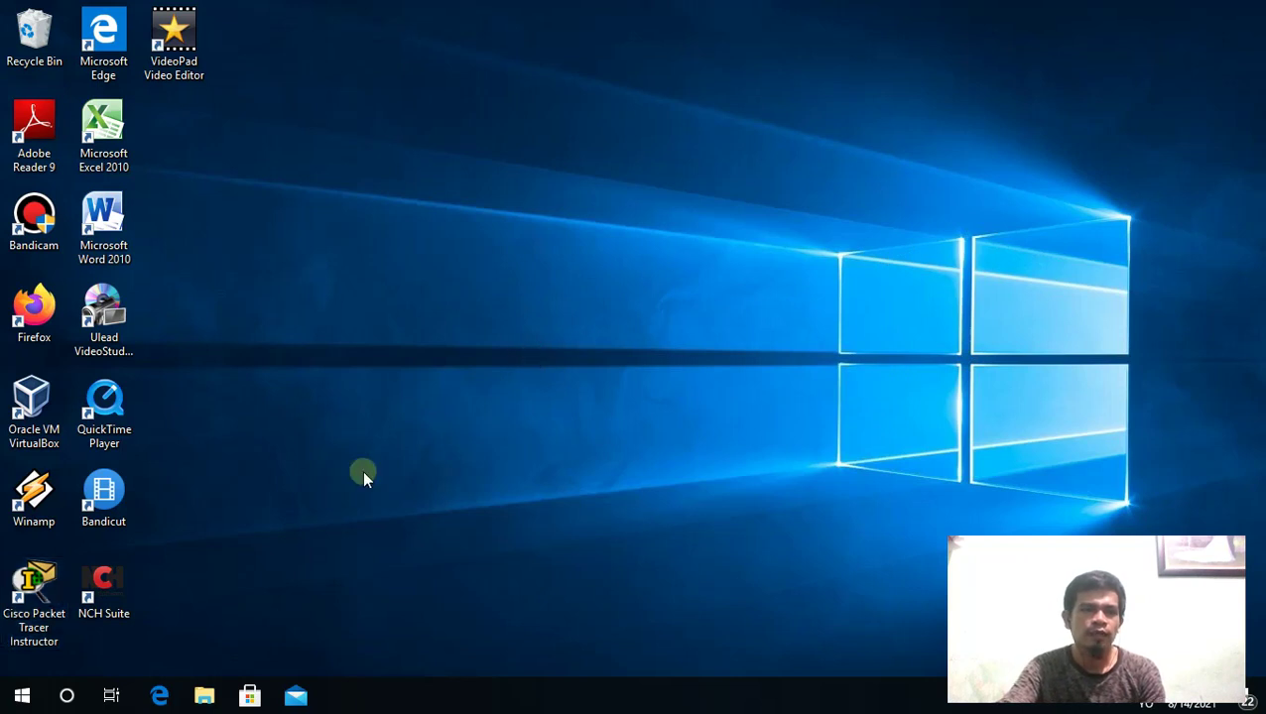
double_click(35, 600)
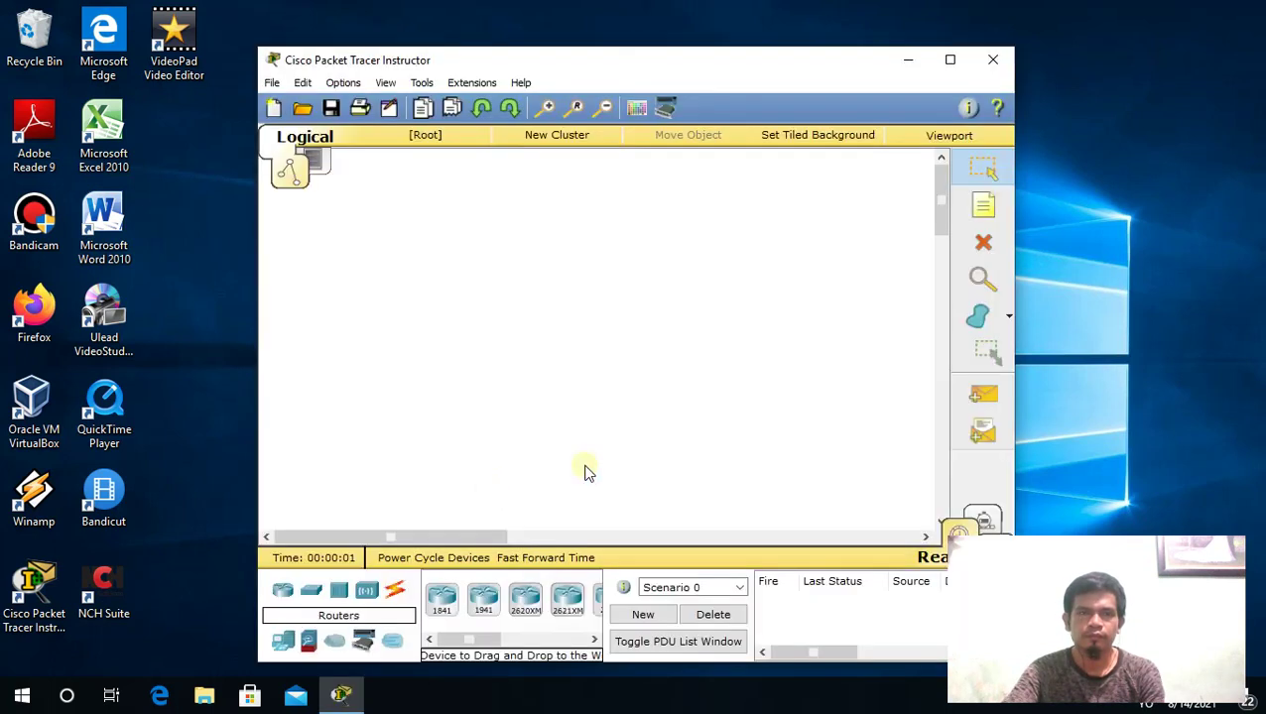
left_click(949, 60)
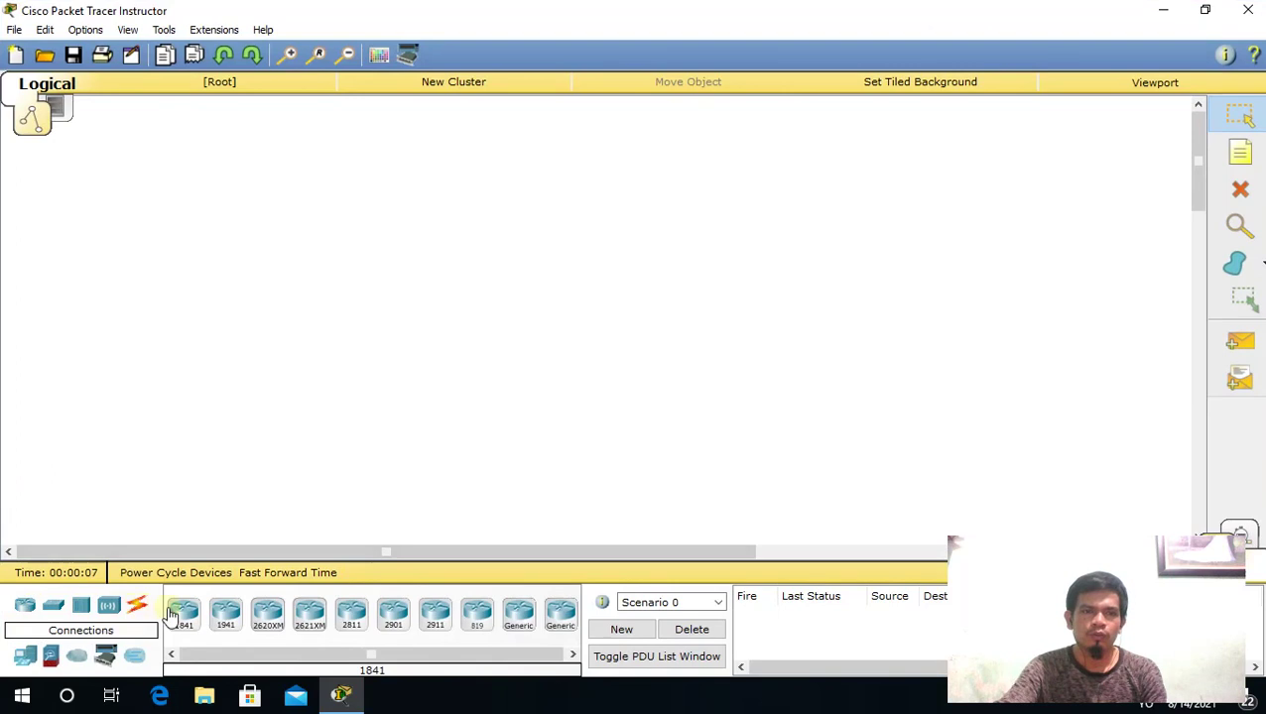
- Place three generic Router-PT routers in a horizontal row across the upper part of the workspace
left_click(517, 623)
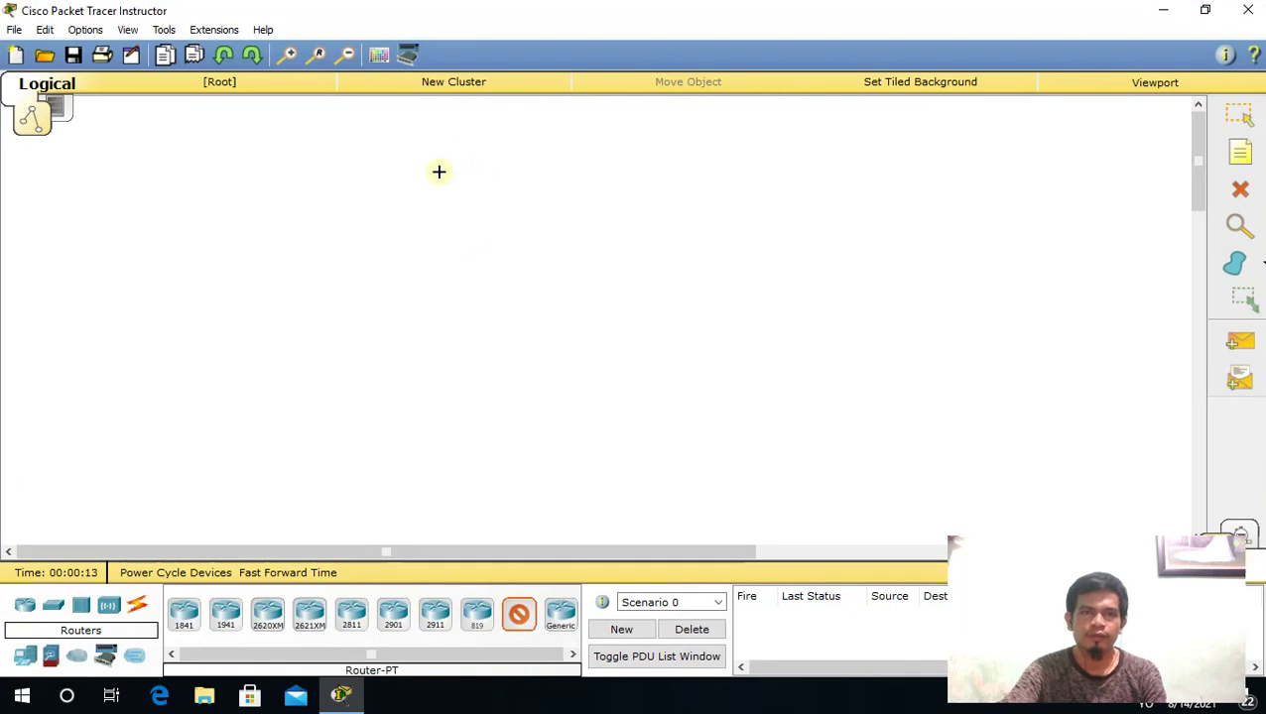
left_click(306, 182)
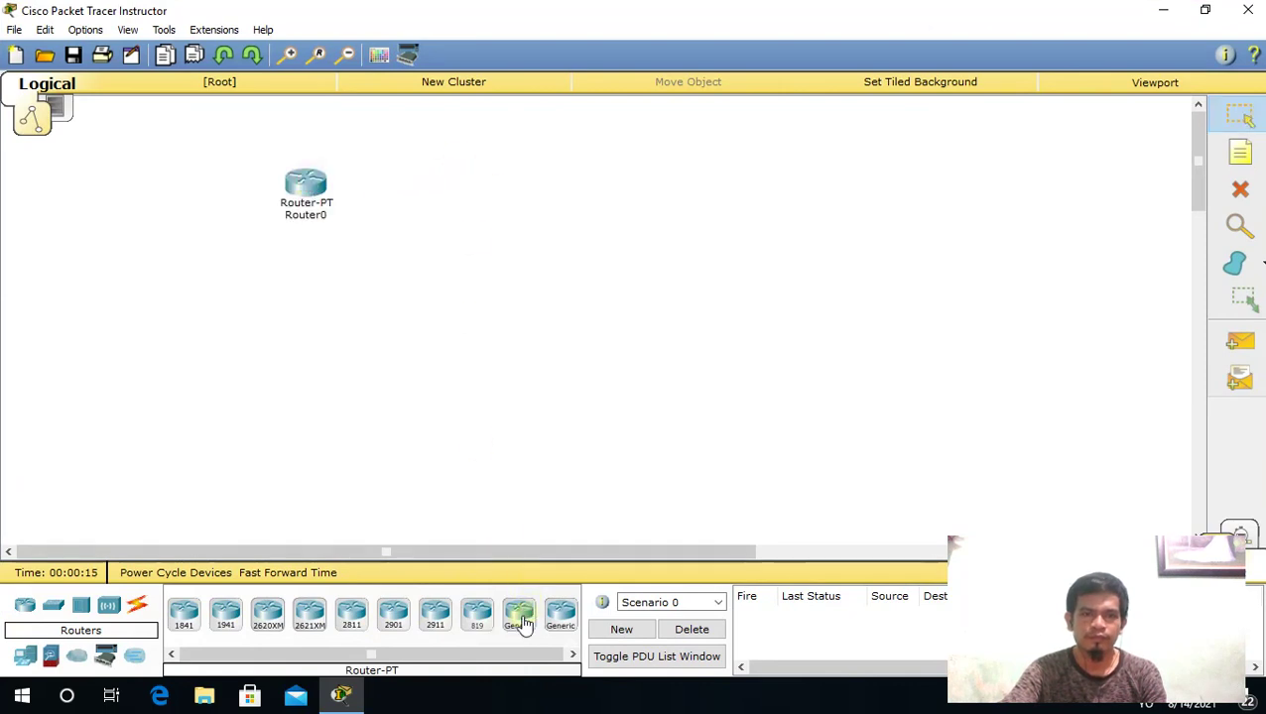
left_click(520, 616)
left_click(551, 186)
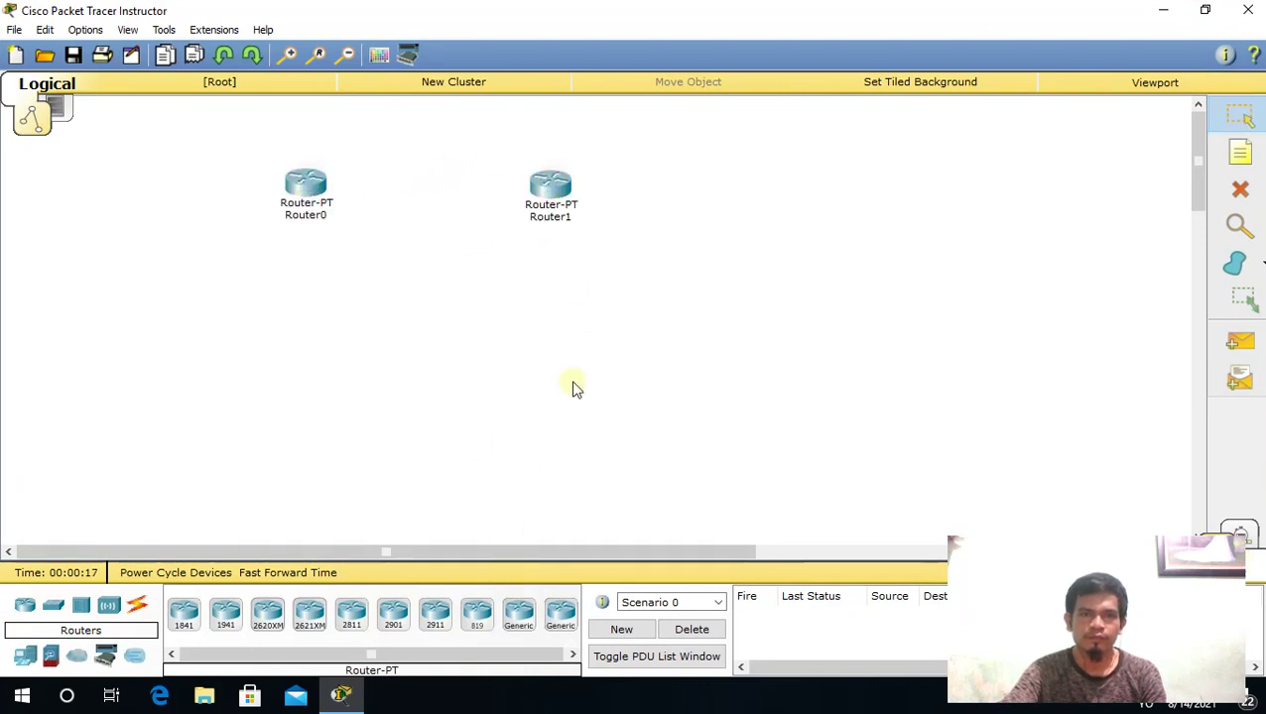
left_click(523, 620)
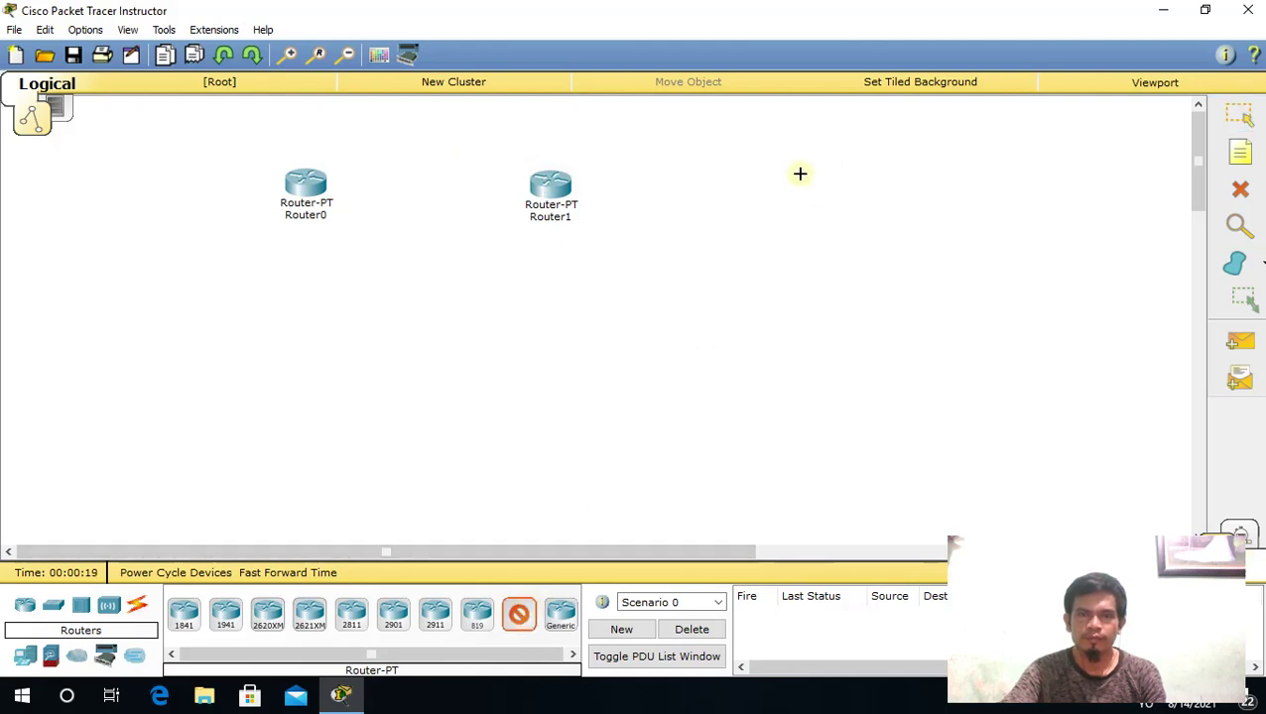
left_click(804, 177)
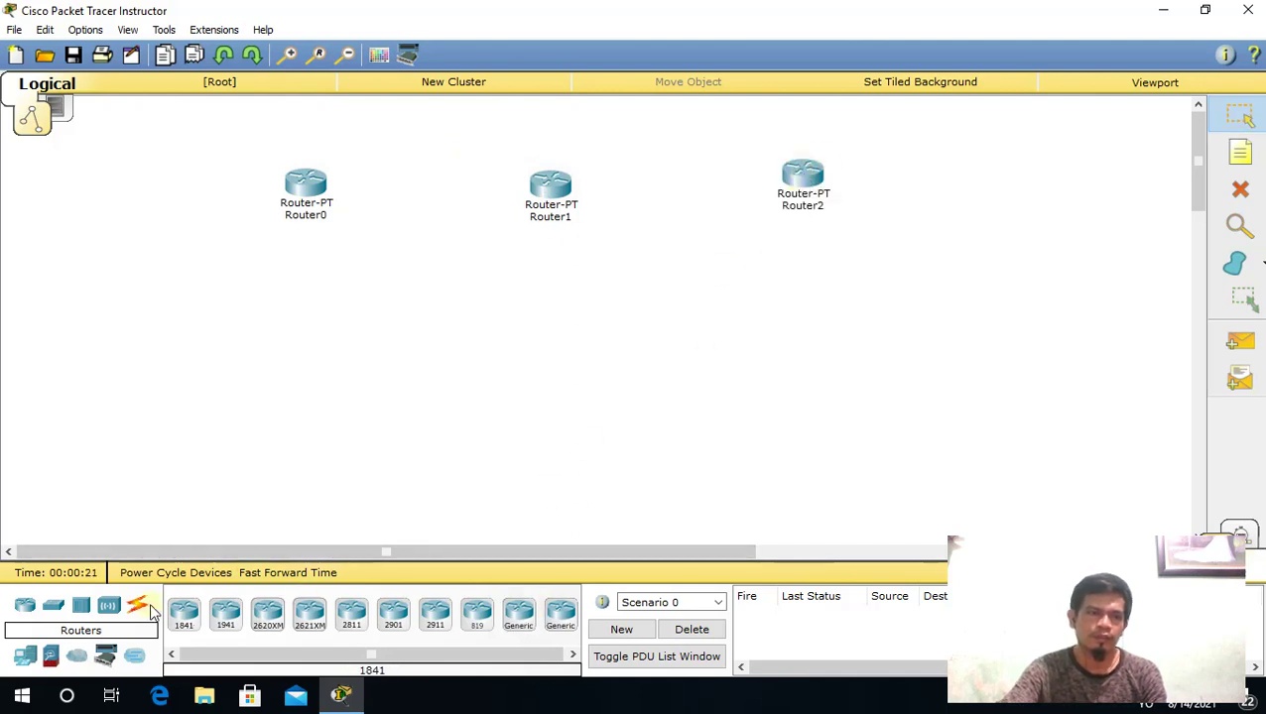
- Place three 2950-24 switches in a row, one below each router
left_click(57, 611)
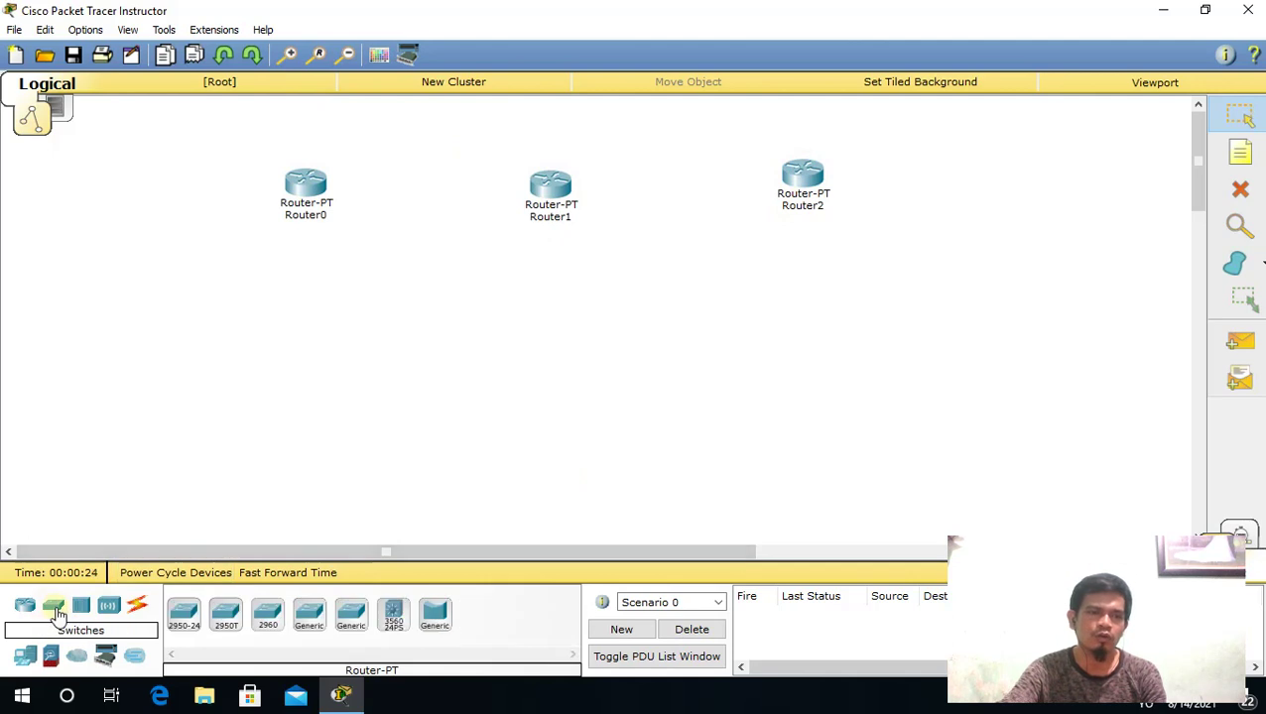
left_click(183, 617)
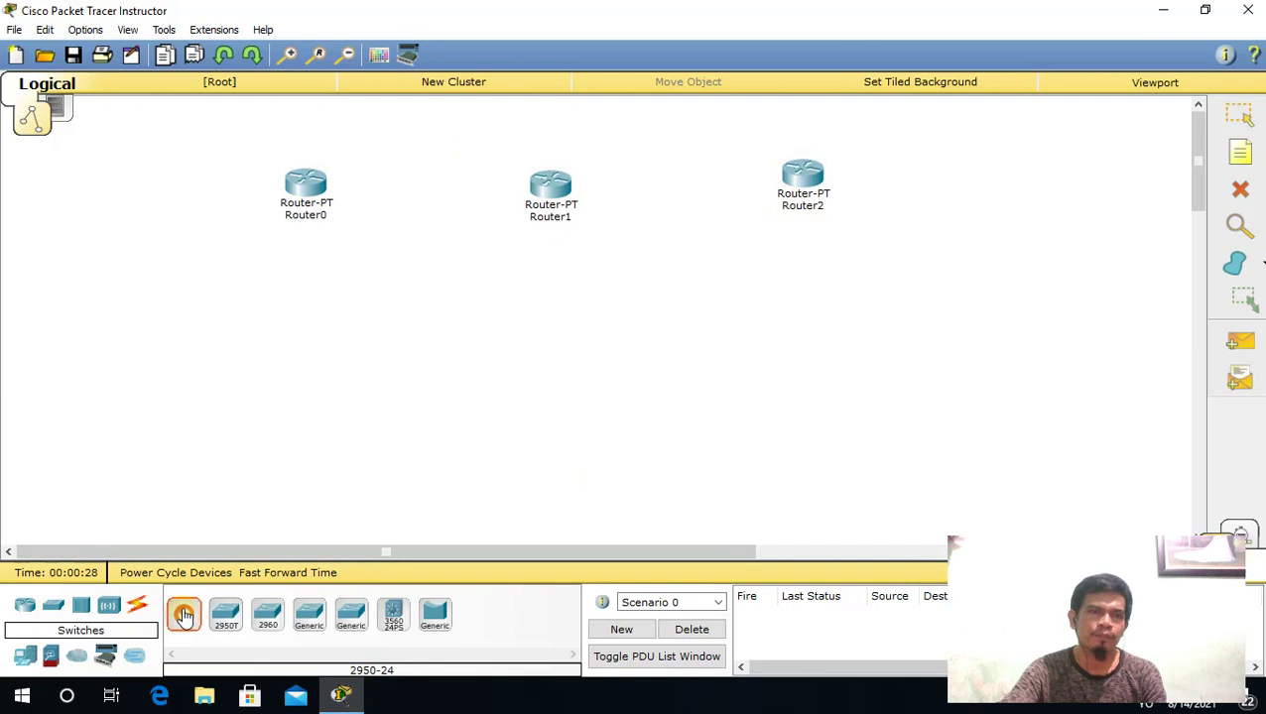
left_click(249, 327)
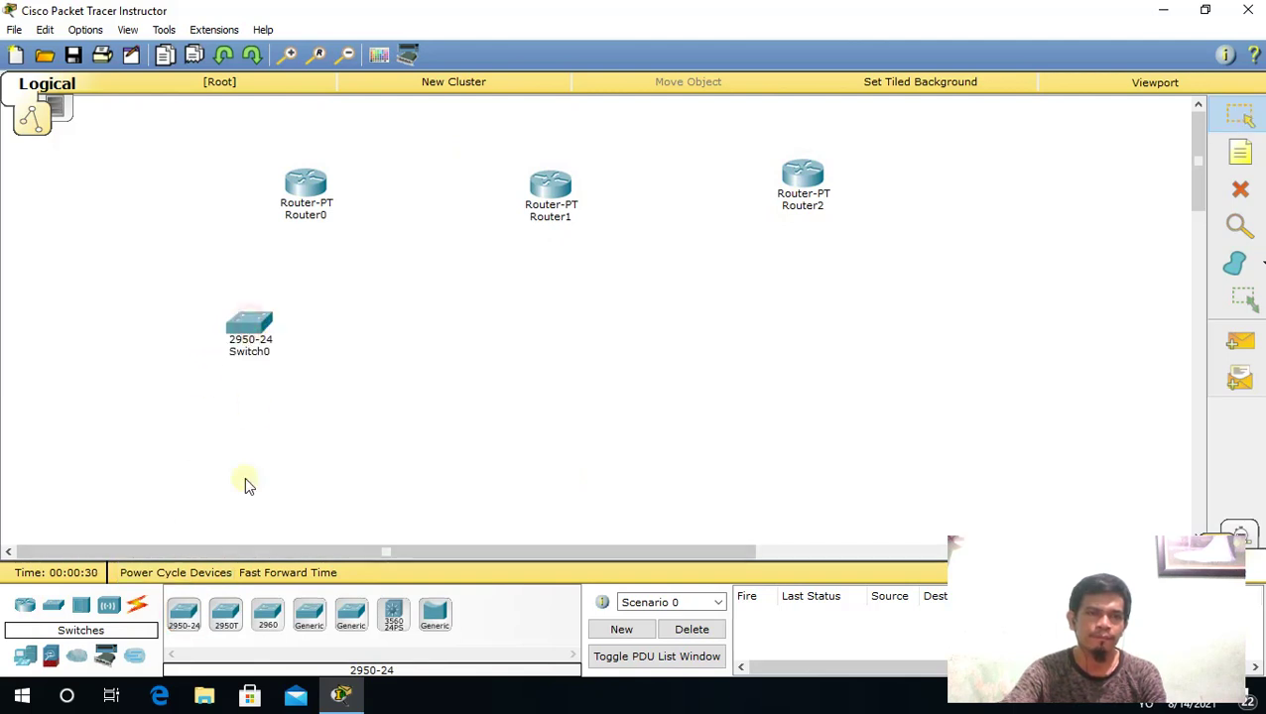
left_click(190, 619)
left_click(526, 316)
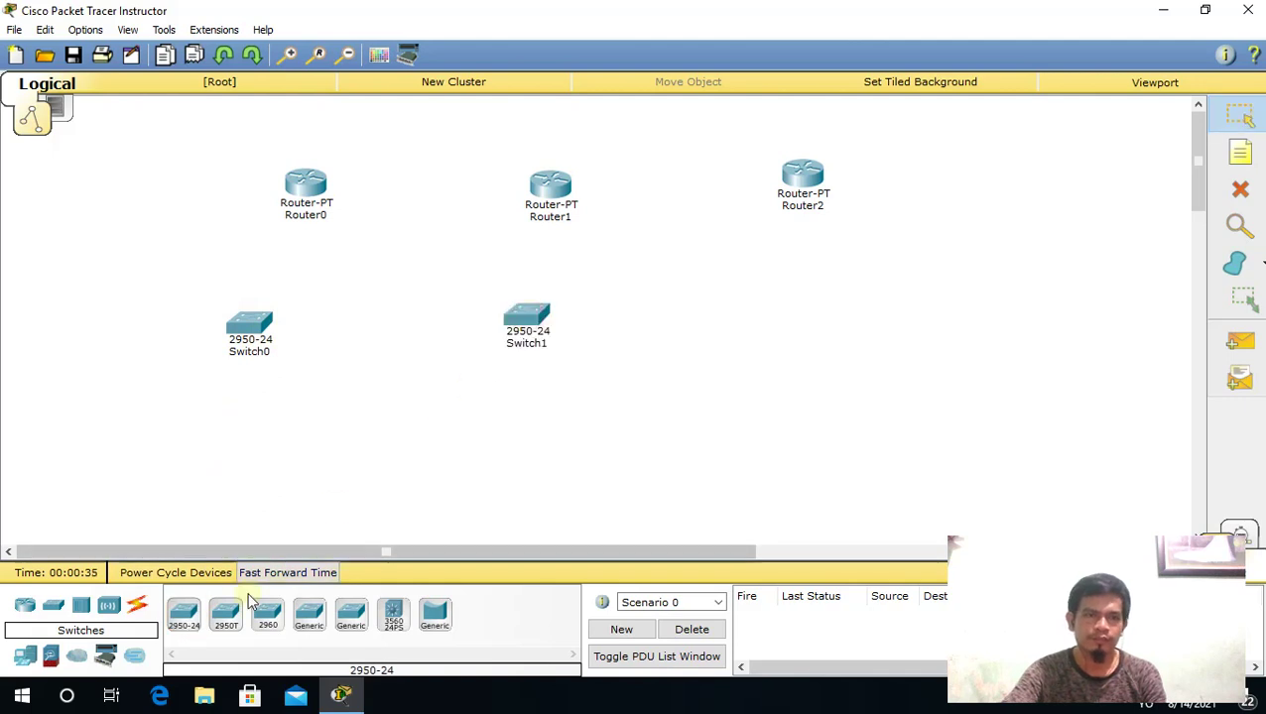
left_click(189, 617)
left_click(773, 307)
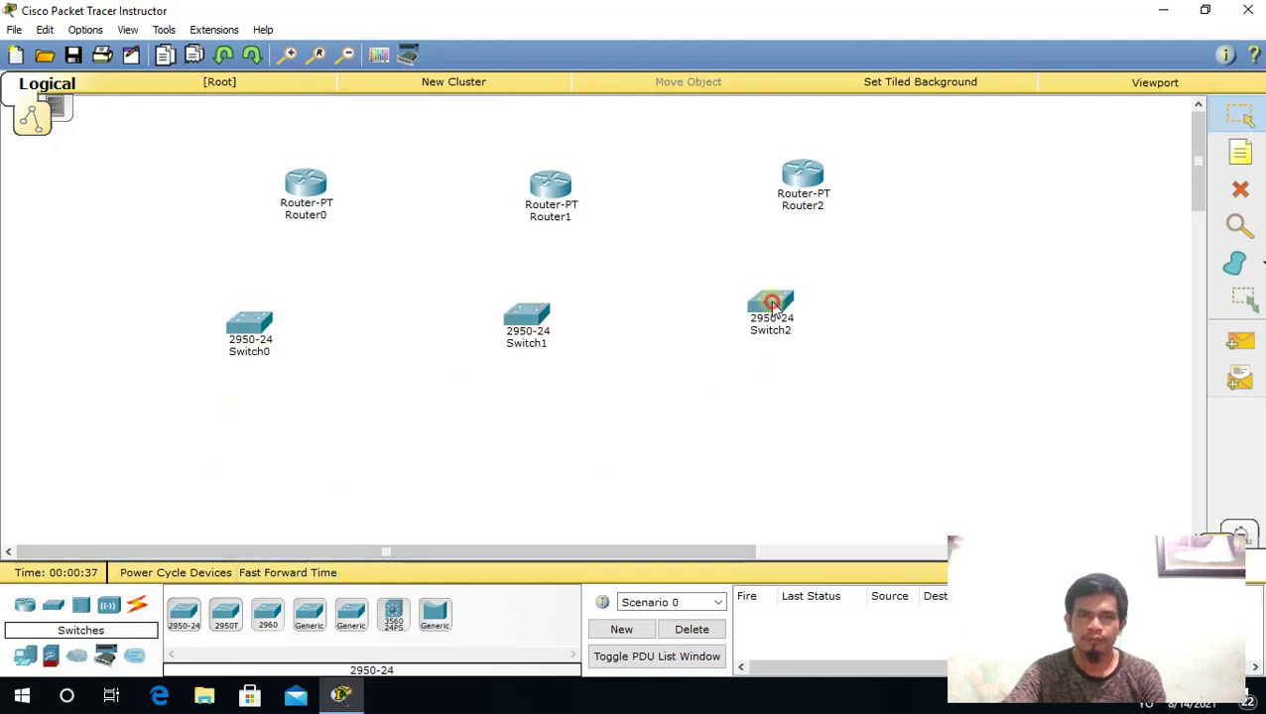
- Place six generic PC-PT computers in a row, two below each of the three switches
left_click(25, 658)
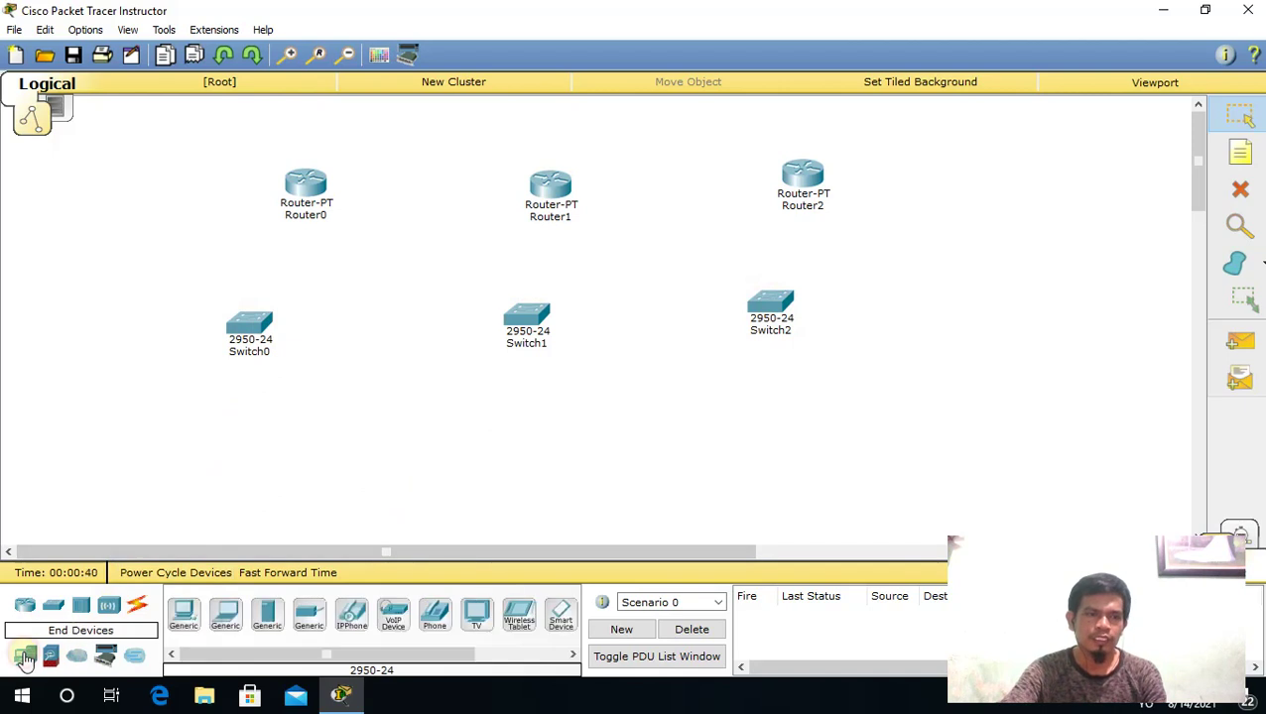
left_click(183, 613)
left_click(145, 453)
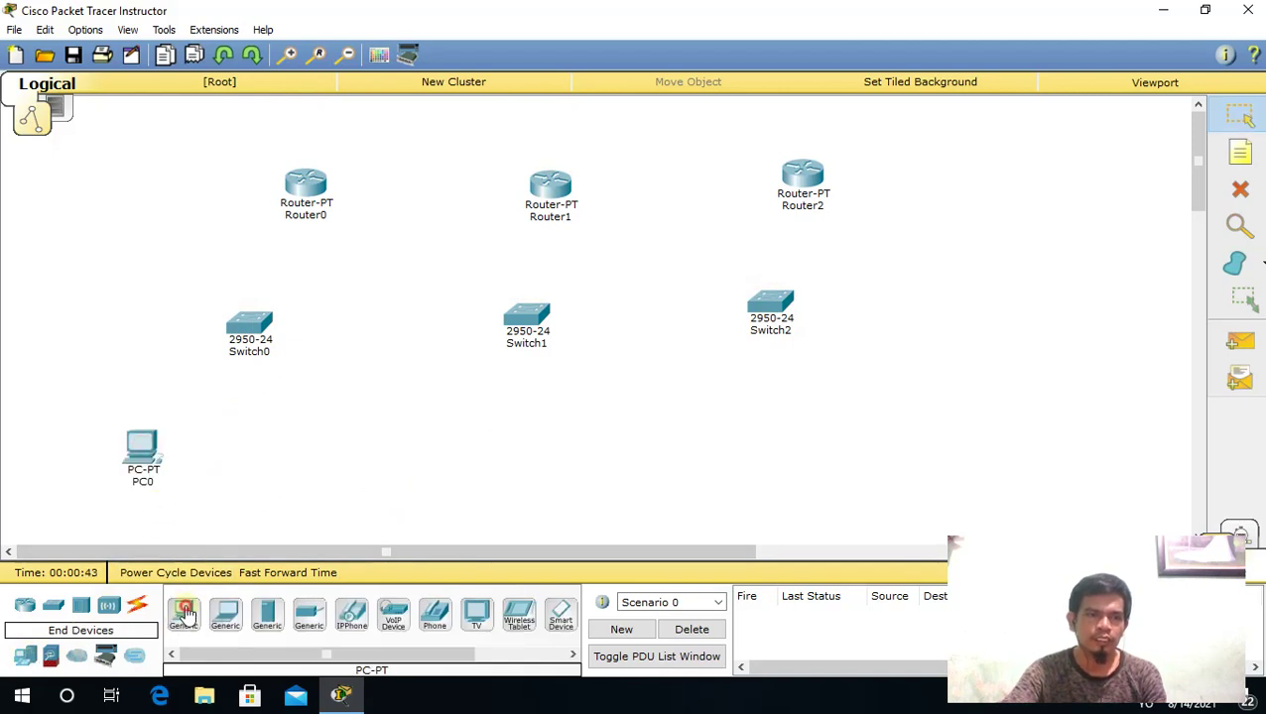
left_click(182, 614)
left_click(218, 444)
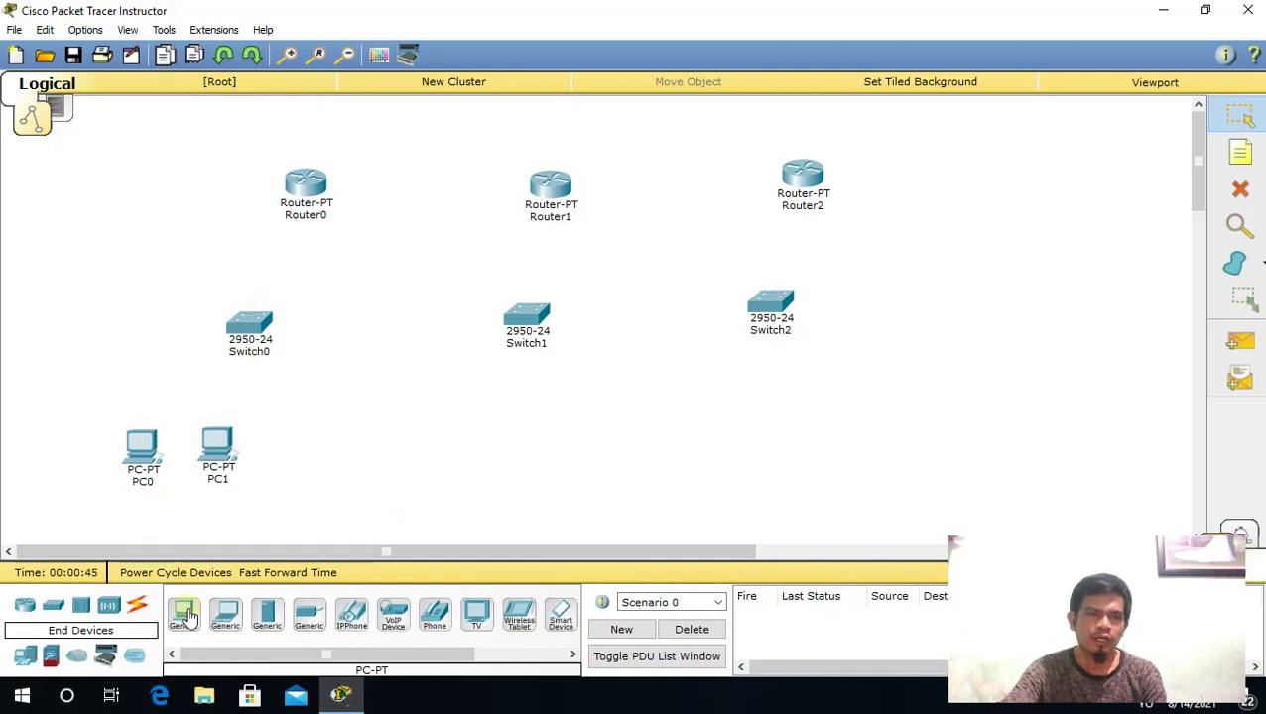
left_click(183, 613)
left_click(456, 427)
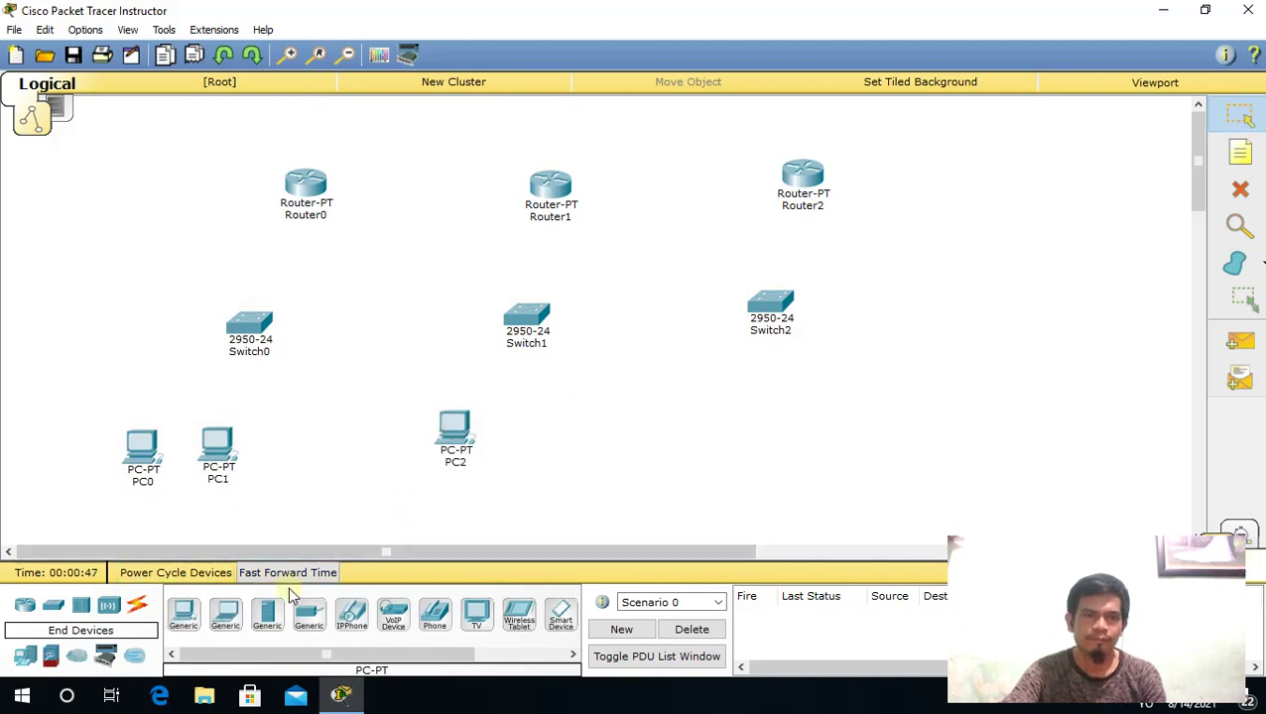
left_click(183, 613)
left_click(528, 429)
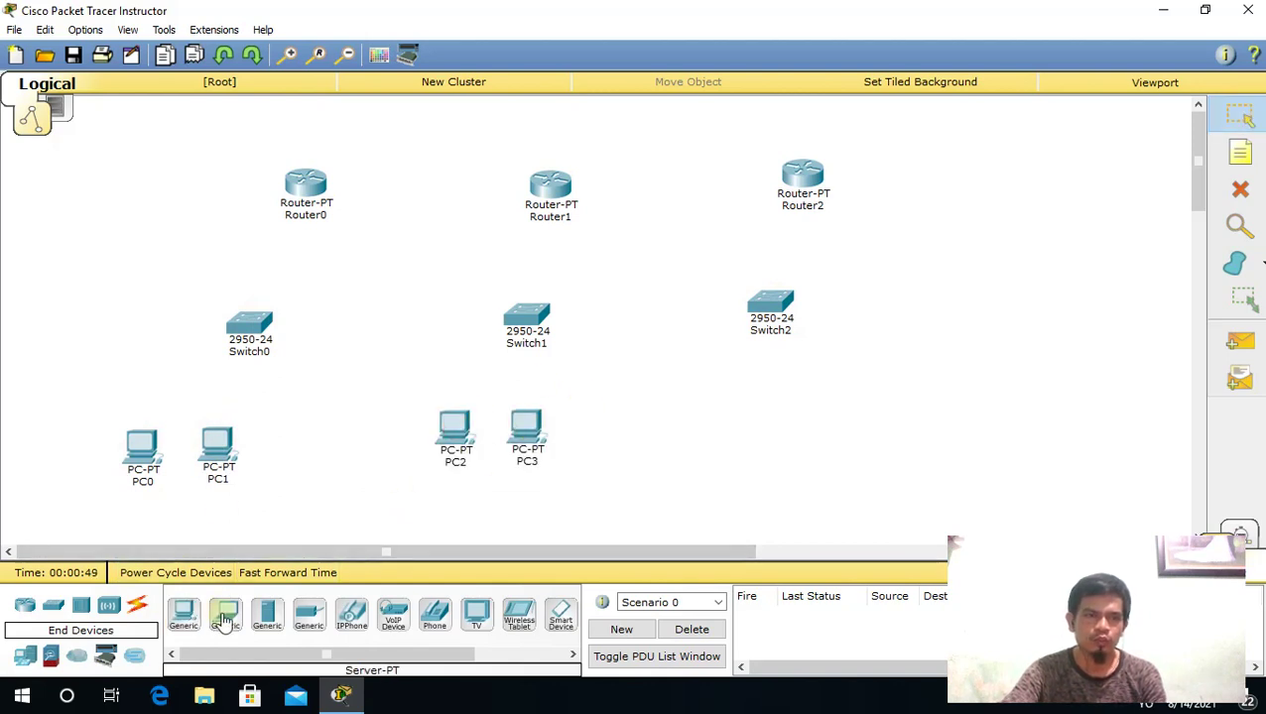
left_click(183, 613)
left_click(753, 421)
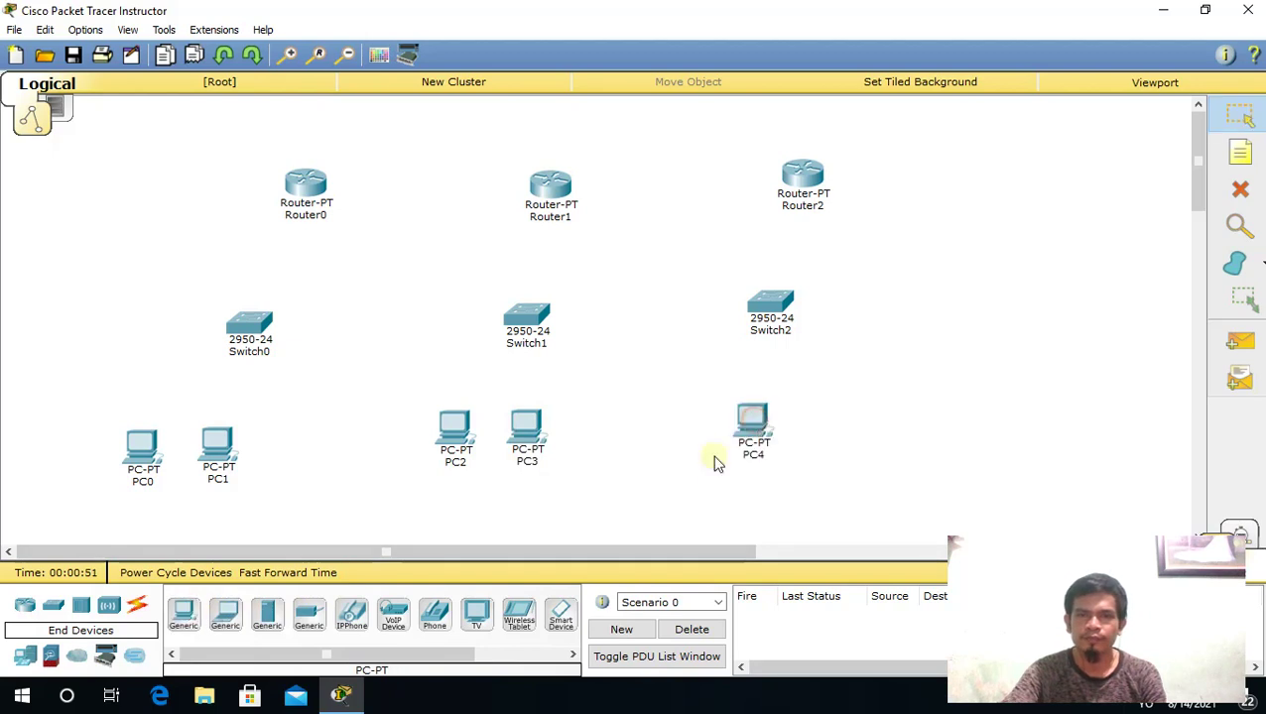
left_click(182, 613)
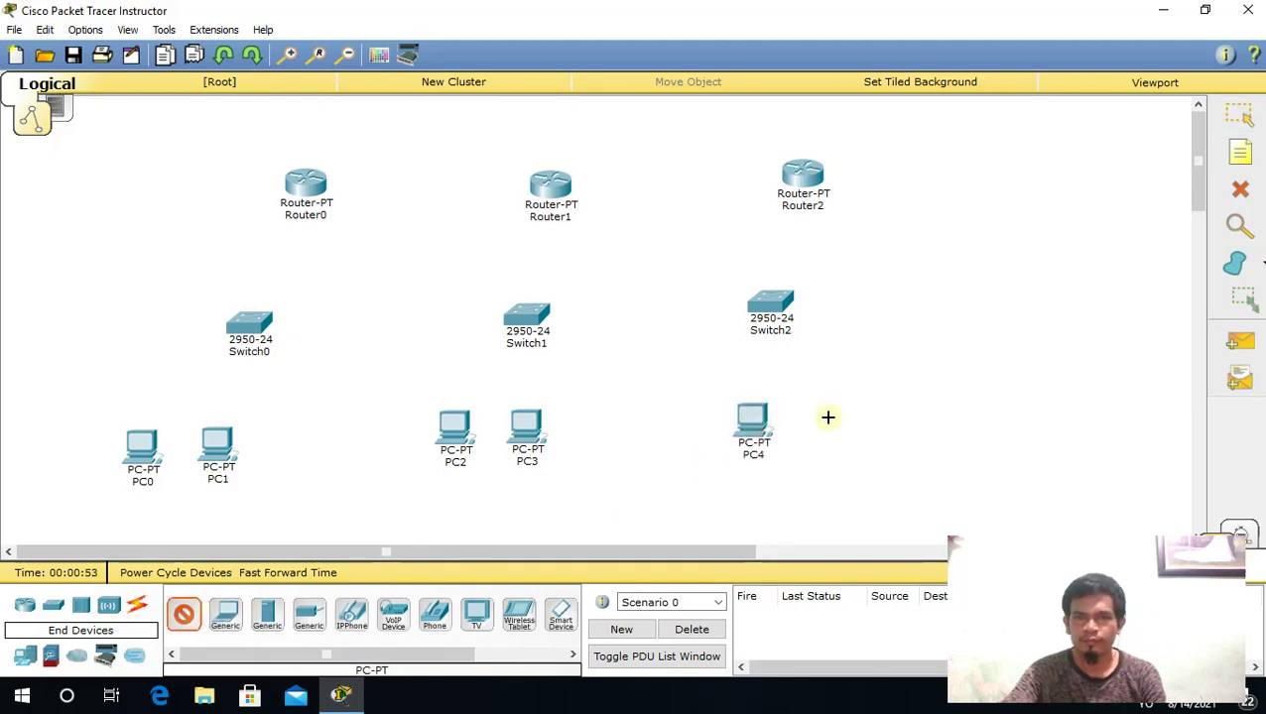
left_click(827, 421)
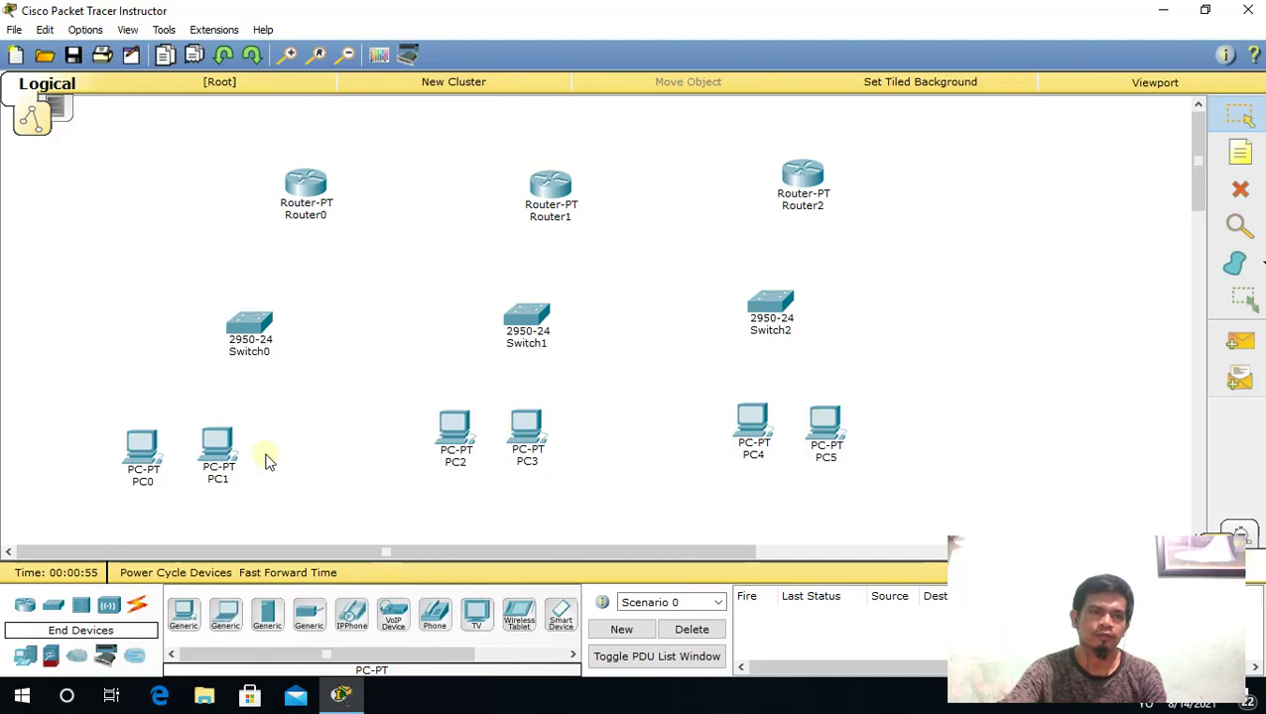
- Center PC0 and PC1 beneath Switch0, shift Router0 slightly towards Switch0, and space PC2 and PC3 apart beneath Switch1
left_click_drag(231, 452, 291, 452)
left_click_drag(146, 455, 215, 452)
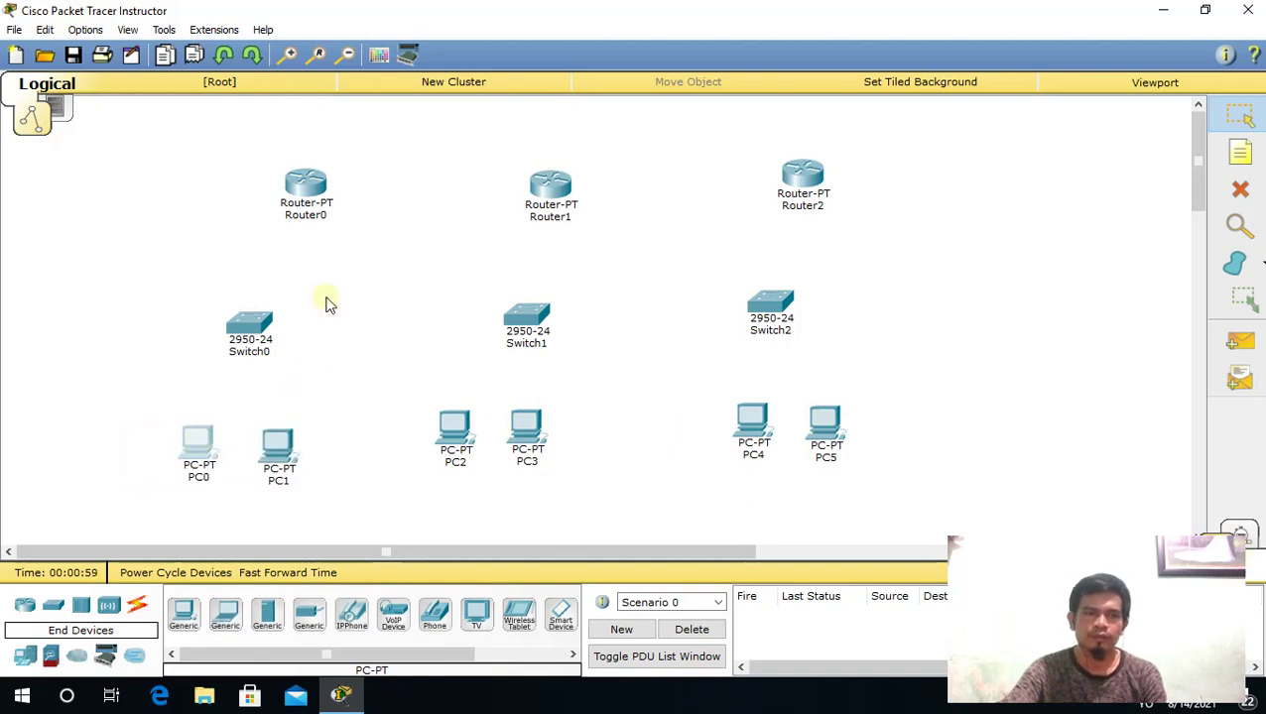
left_click_drag(315, 196, 286, 201)
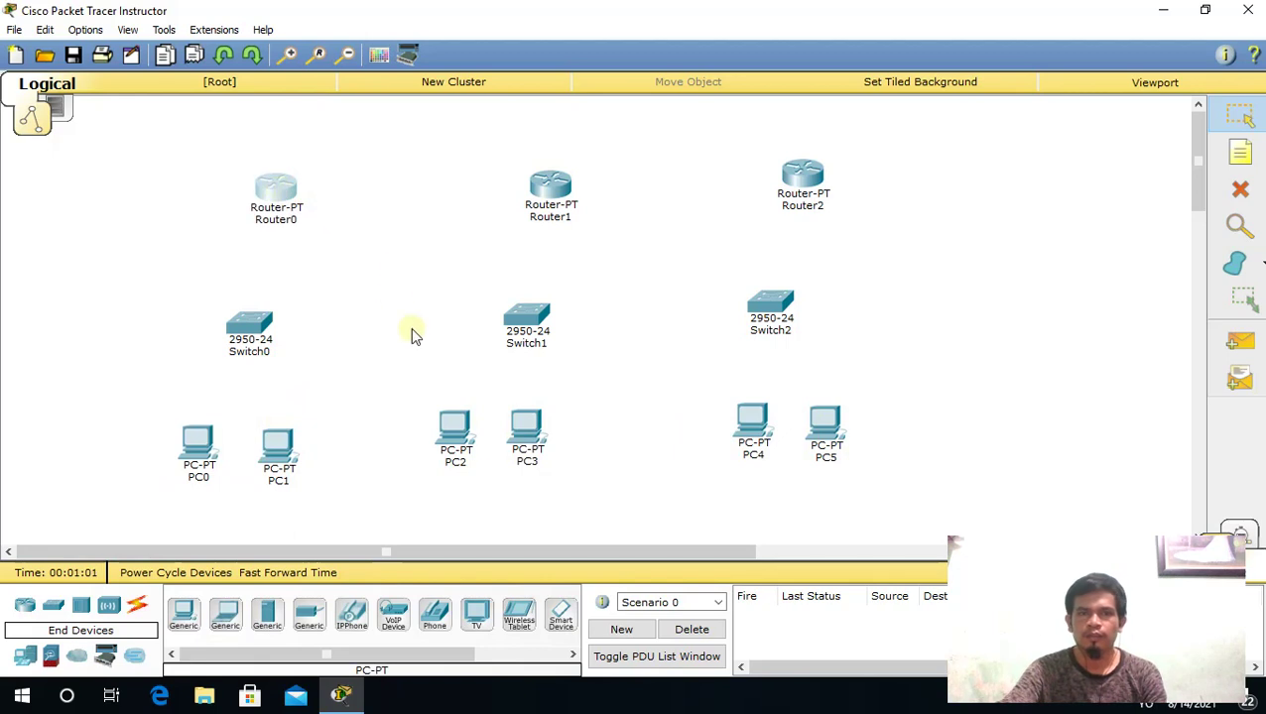
left_click_drag(537, 438, 599, 438)
left_click_drag(462, 426, 487, 433)
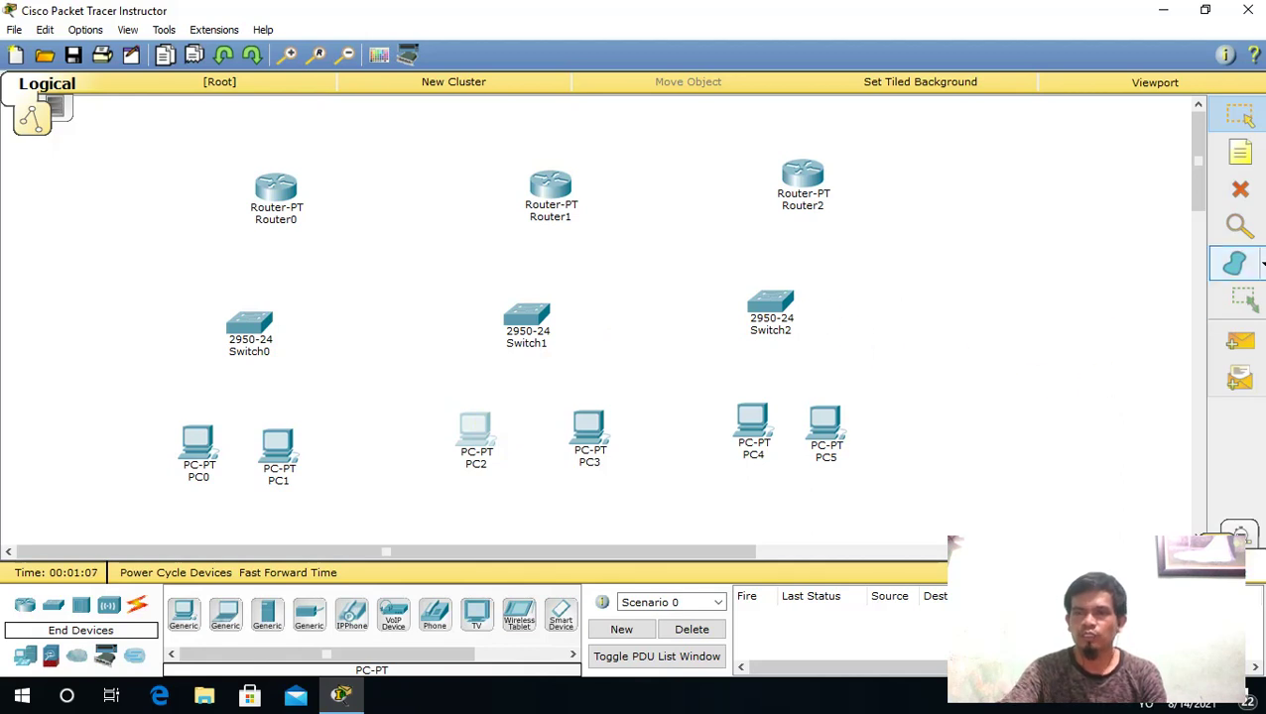
- Draw three unfilled rectangles with a black outline, one around each group of router, switch and two PCs
left_click(1262, 265)
left_click(1173, 315)
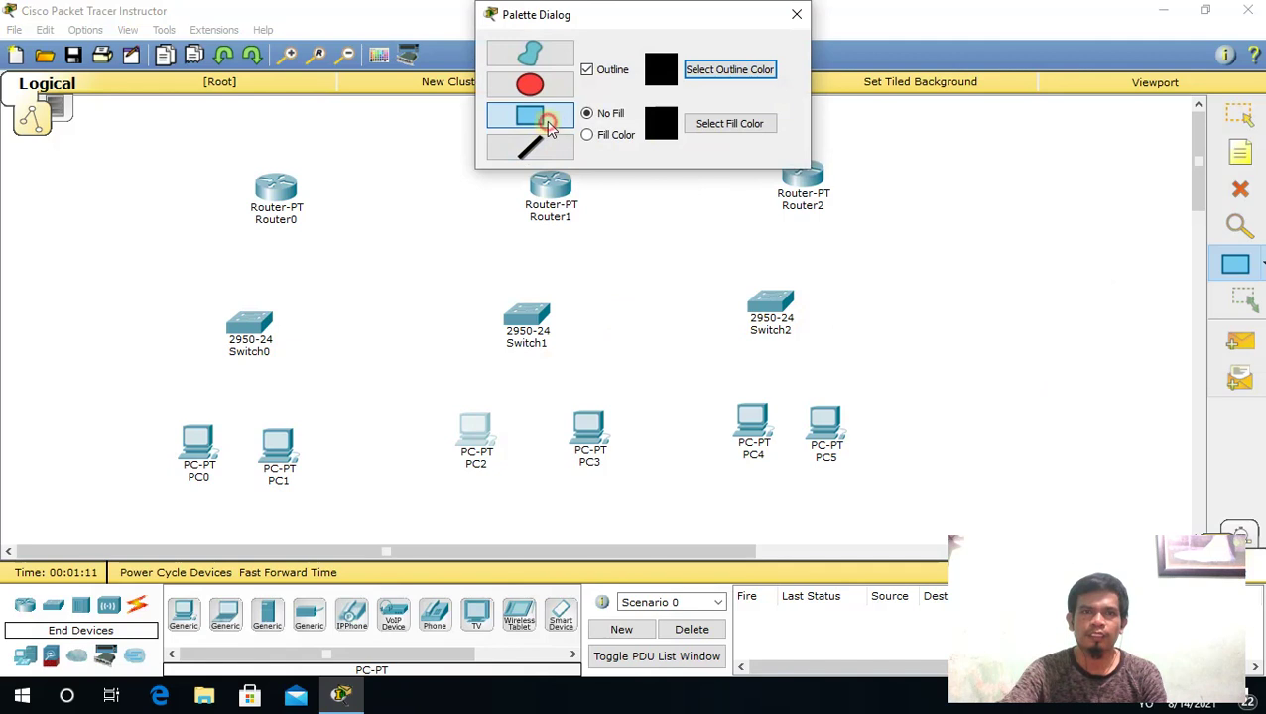
left_click(796, 14)
left_click_drag(119, 150, 380, 505)
left_click_drag(429, 150, 647, 508)
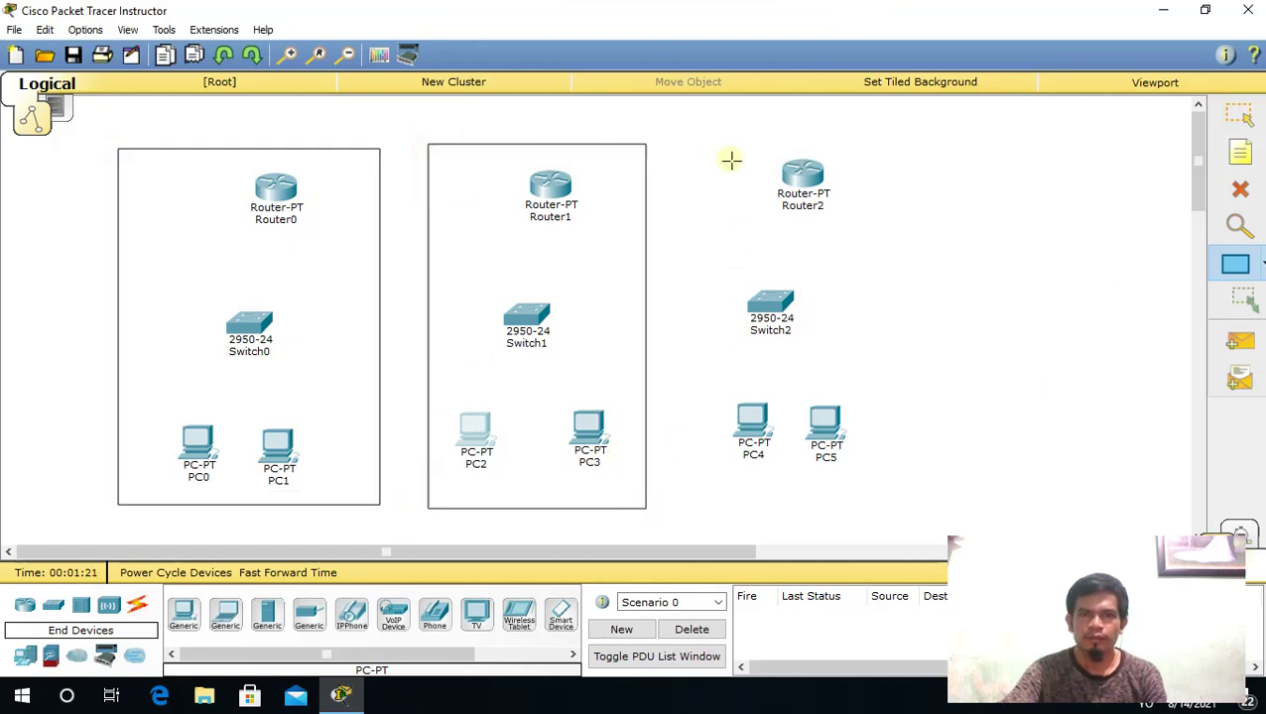
left_click_drag(700, 161, 905, 500)
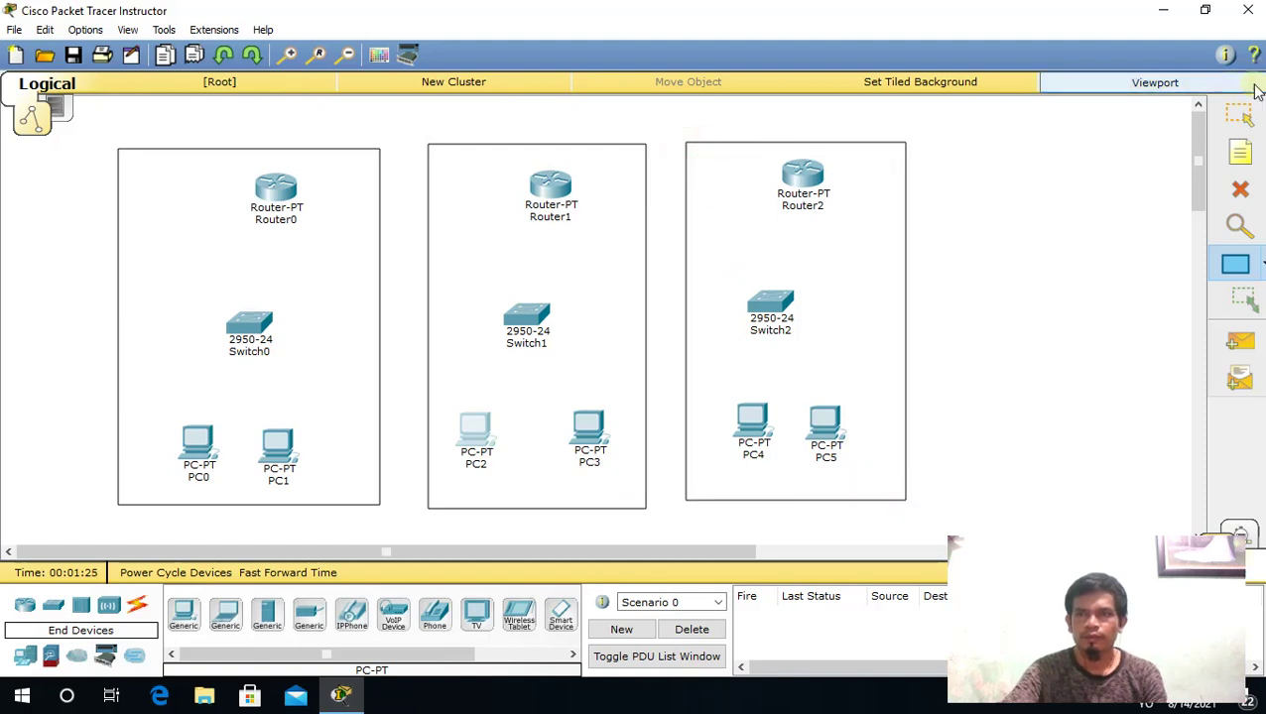
- Add the text notes KOTA A beside Router0 and KOTA B beside Router1, inside their rectangles
left_click(1246, 116)
left_click(1246, 157)
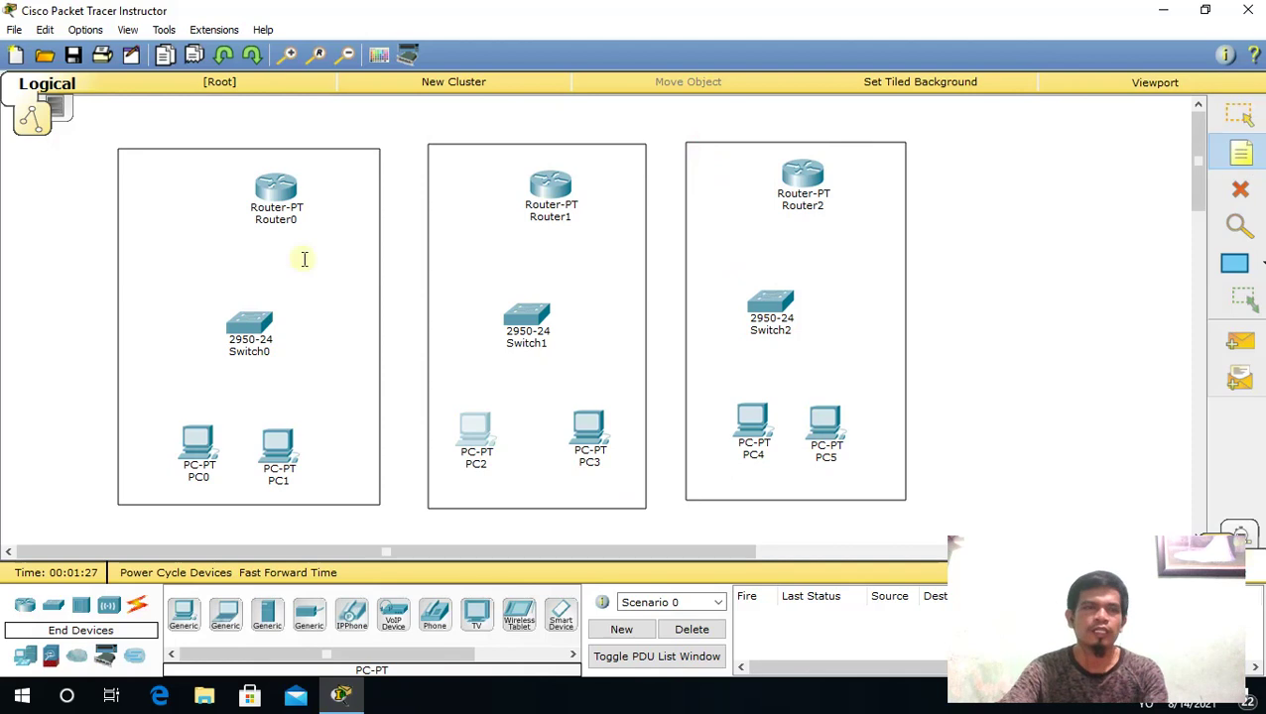
left_click(146, 176)
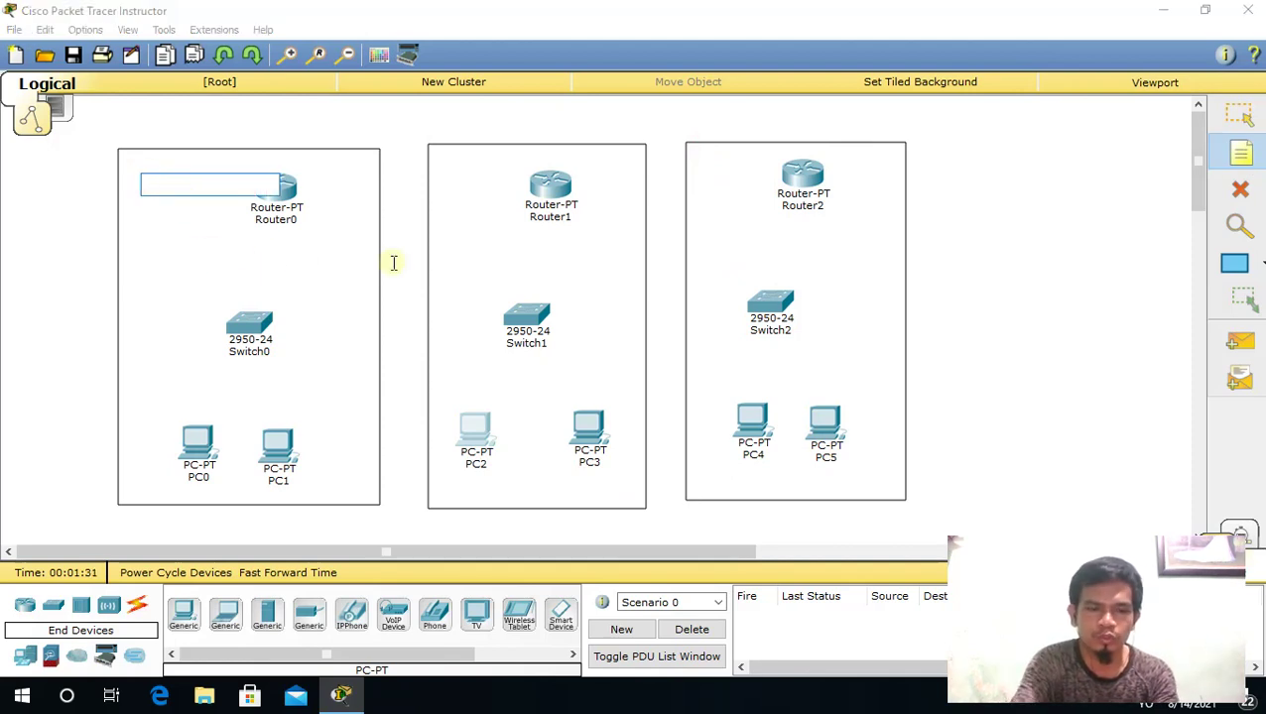
type("KOTA A")
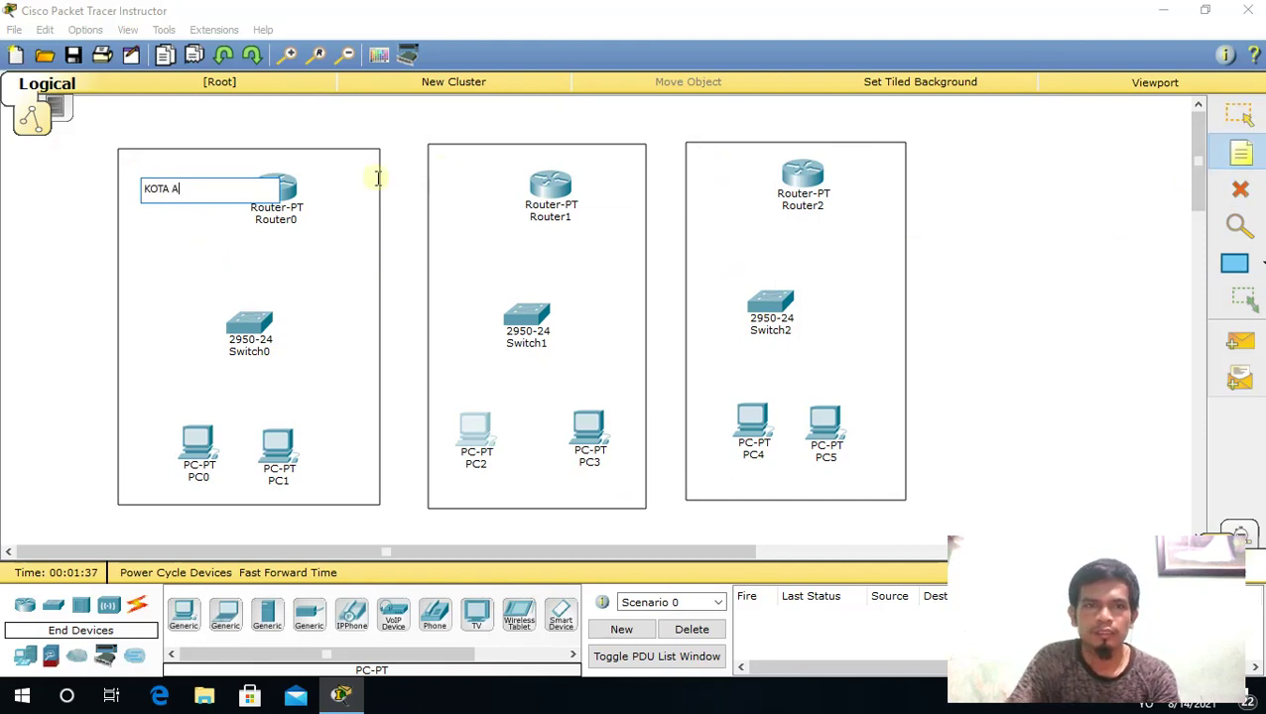
left_click(487, 166)
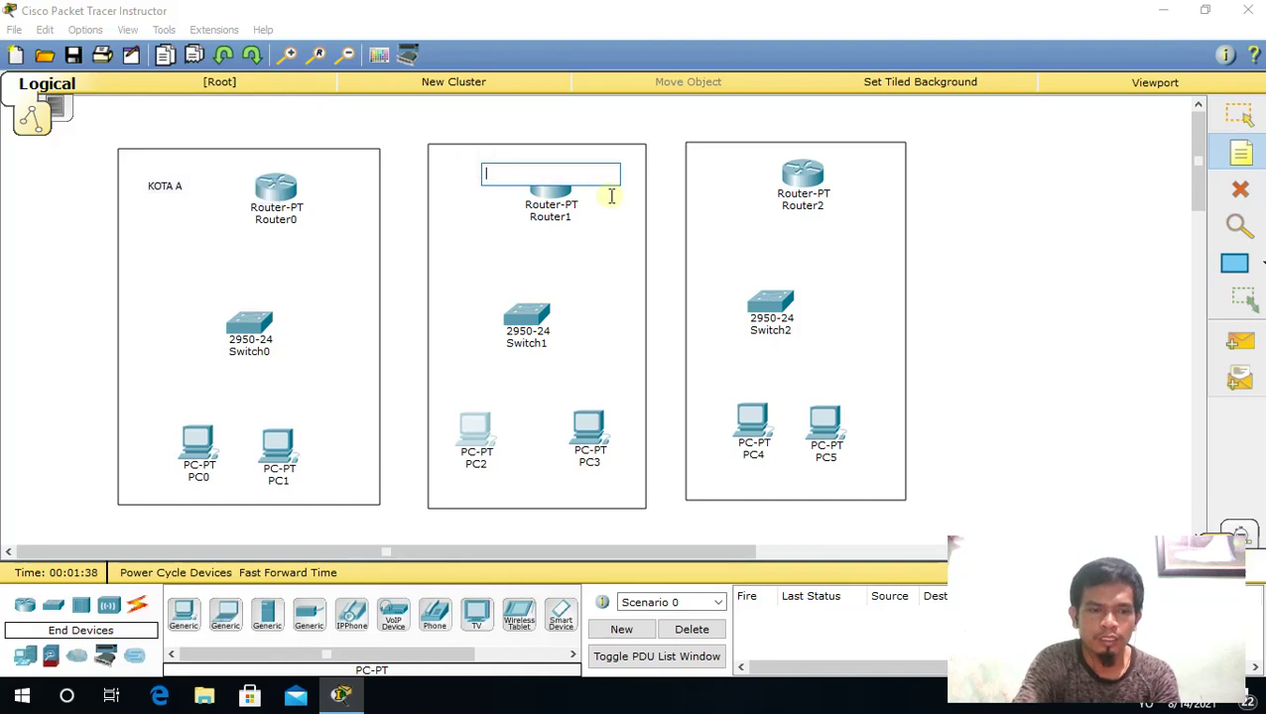
type("R")
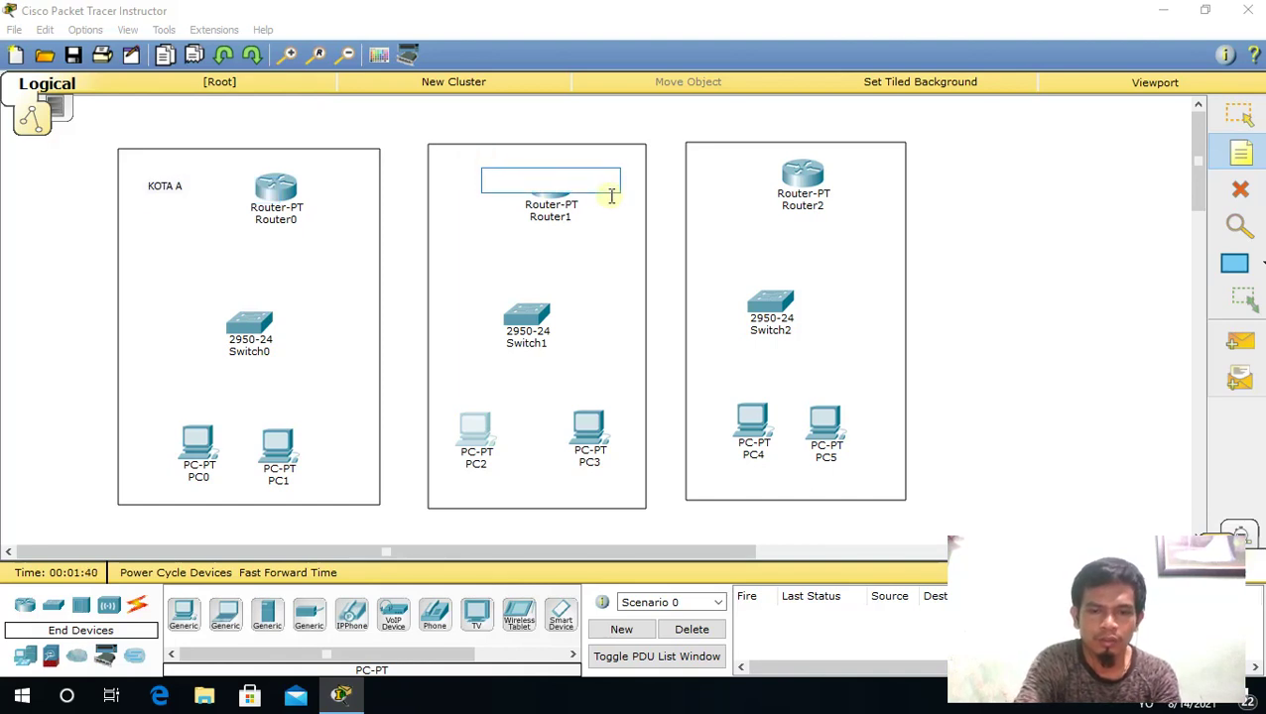
type("OTA B")
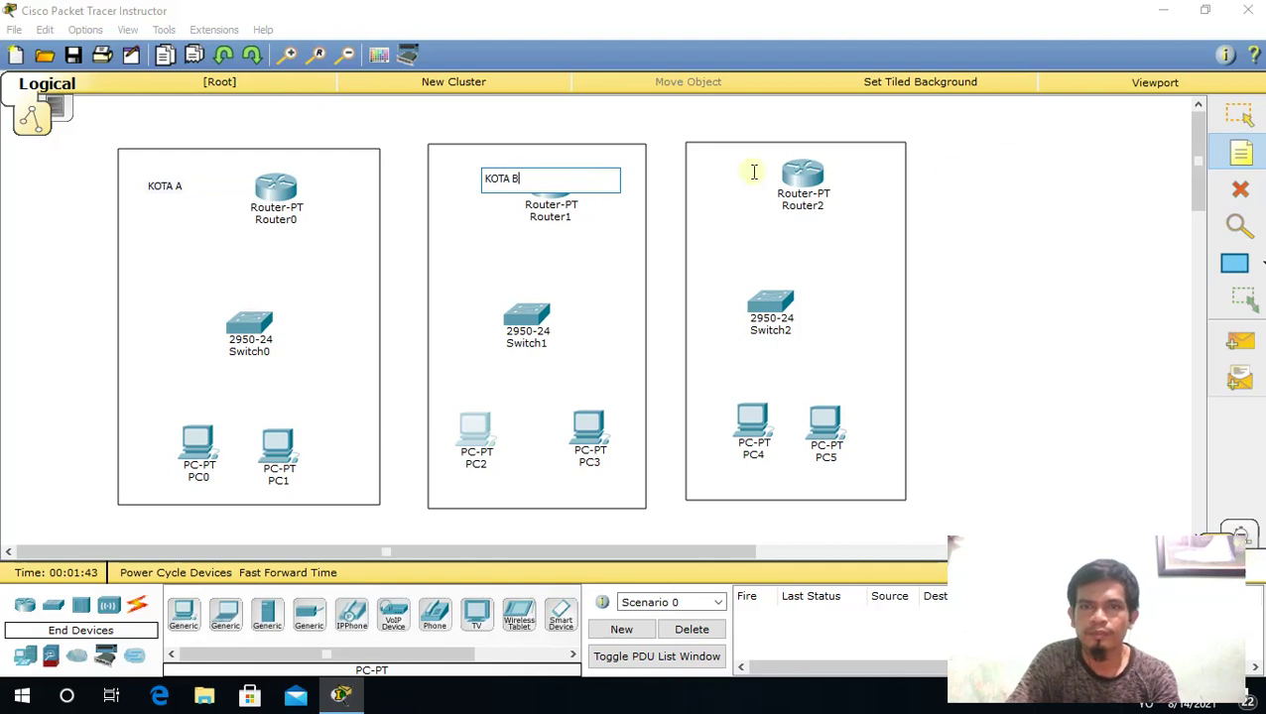
- Add the text note KOTA C beside Router2, inside the third rectangle
left_click(696, 169)
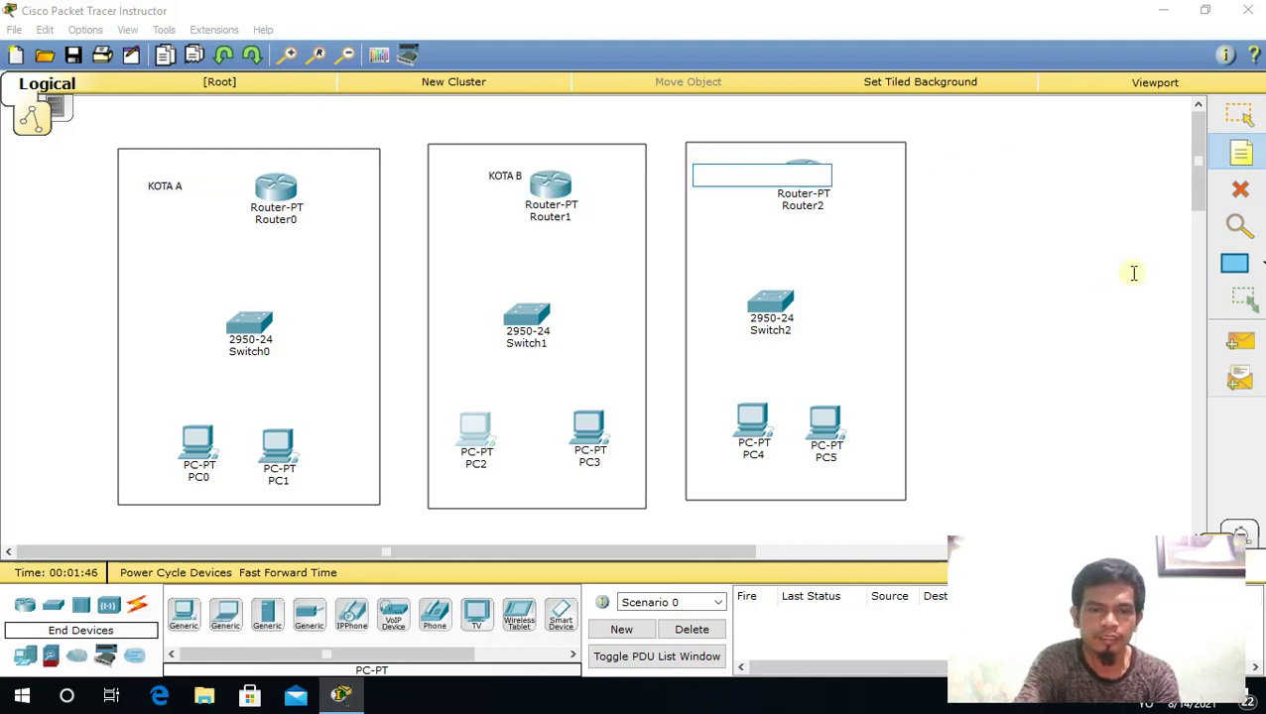
type("KOTA")
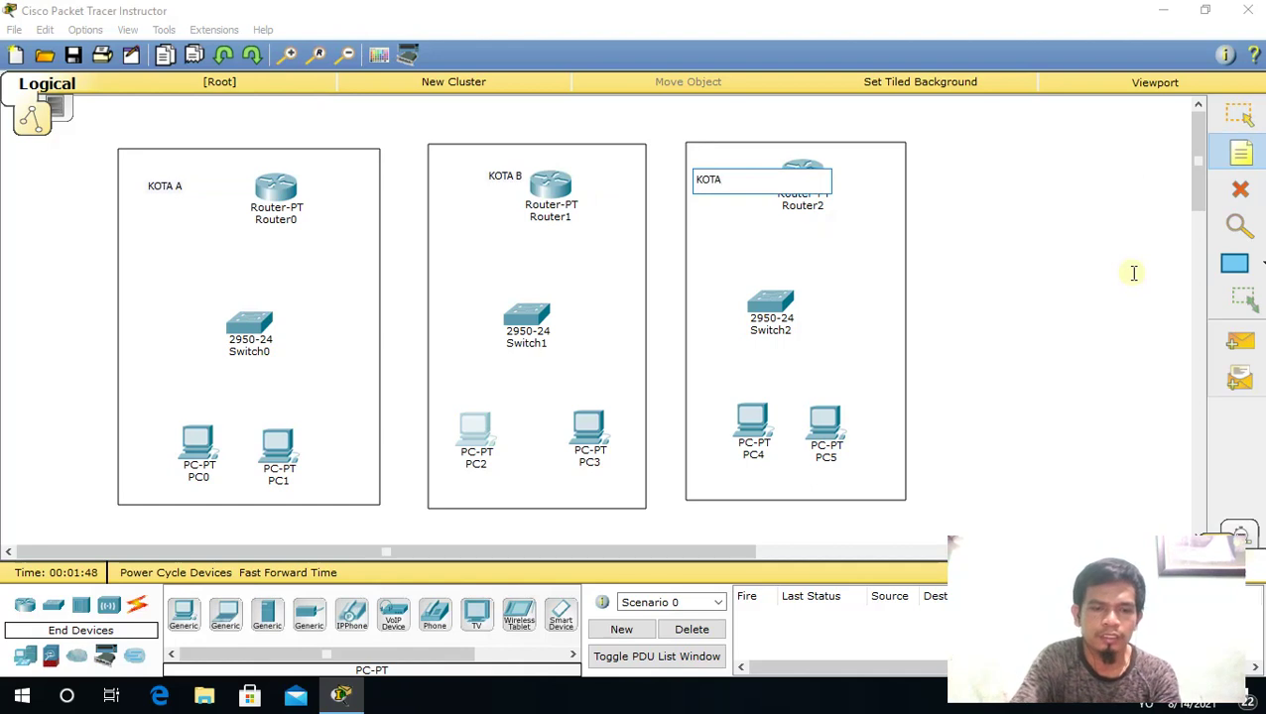
type(" C")
- Shift the KOTA A, KOTA B and KOTA C notes slightly so each sits clear of its router
left_click(1255, 121)
left_click_drag(516, 181, 491, 182)
left_click_drag(176, 192, 191, 185)
left_click_drag(716, 187, 725, 178)
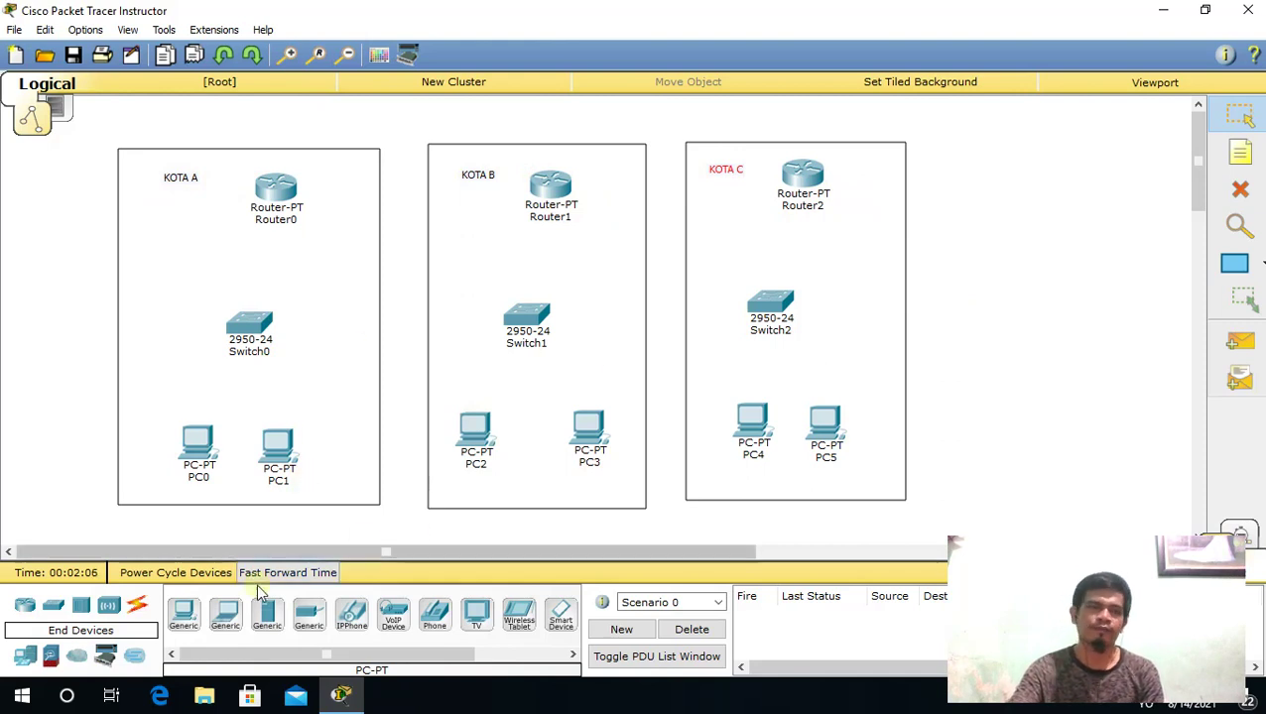
- Connect PC0's FastEthernet0 to Switch0's FastEthernet0/11 with a Copper Straight-Through cable
left_click(138, 609)
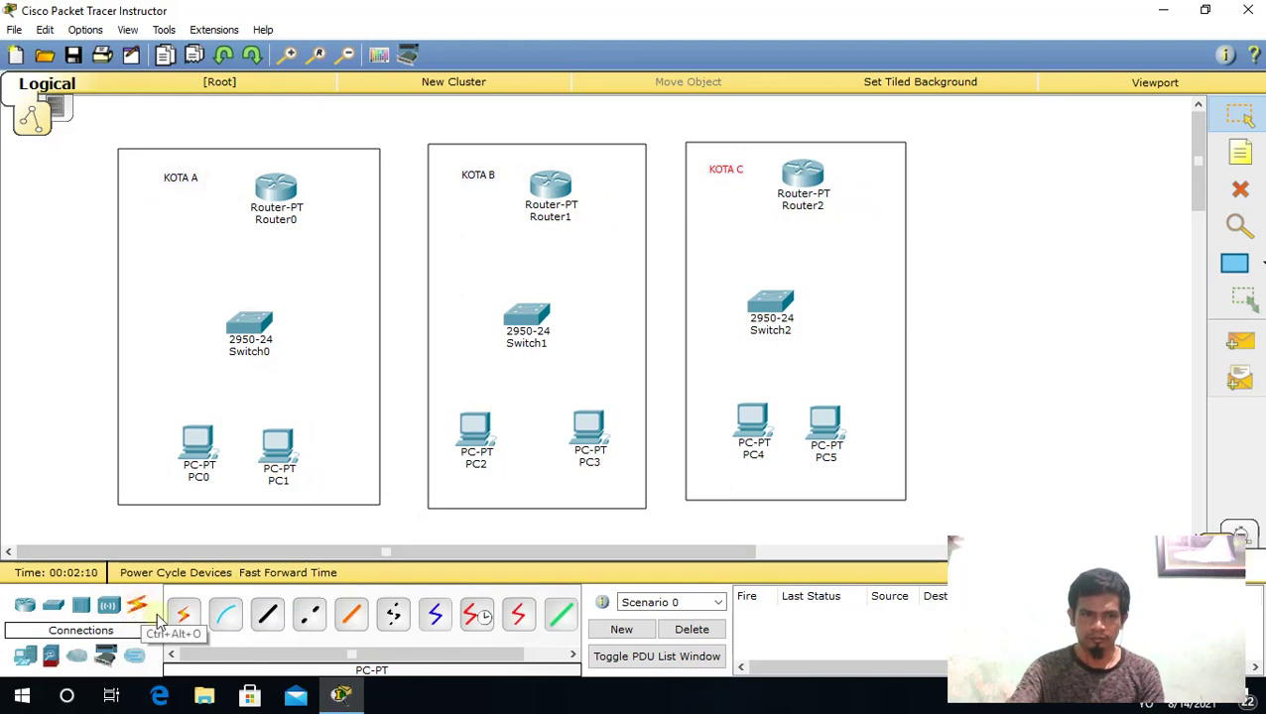
left_click(268, 627)
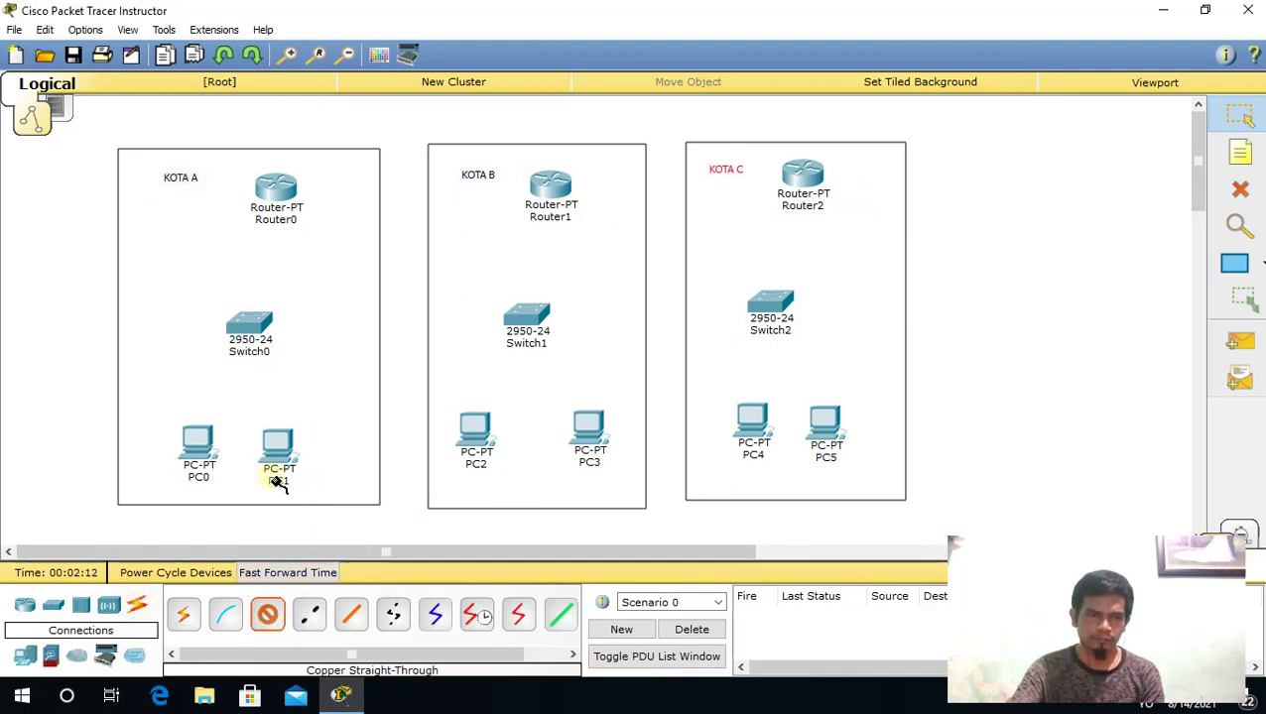
left_click(196, 445)
left_click(241, 476)
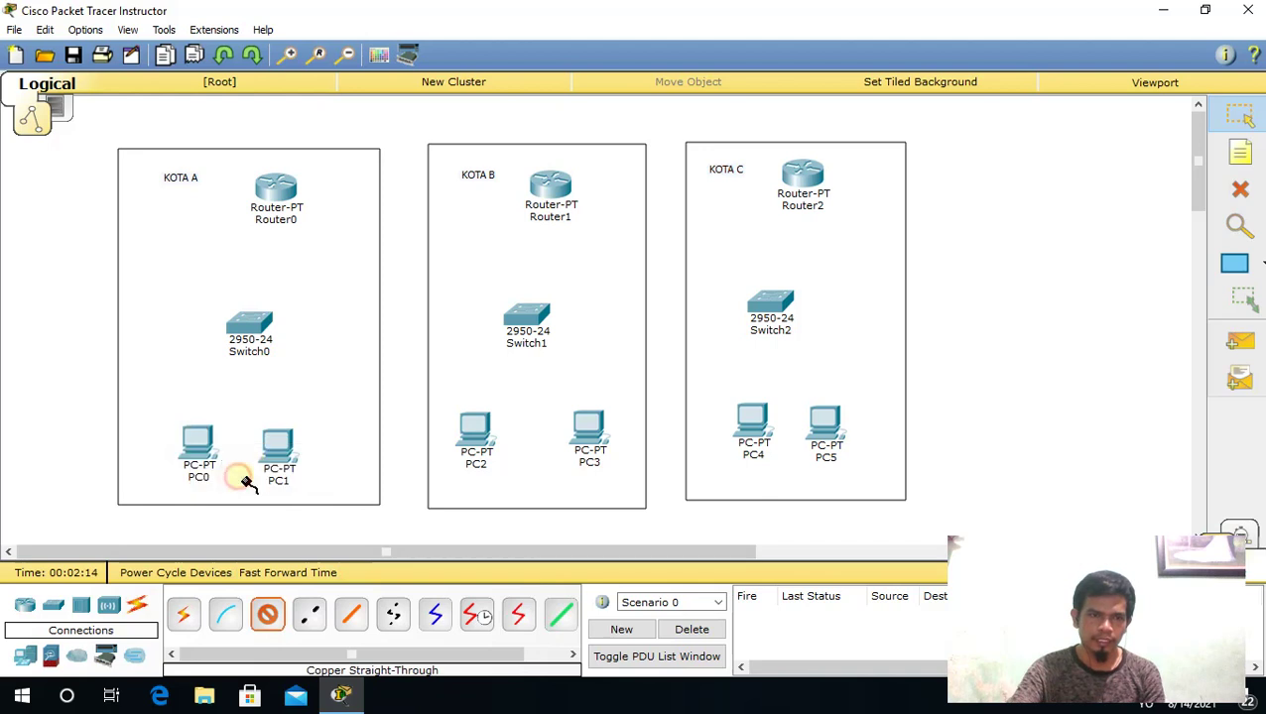
left_click(249, 327)
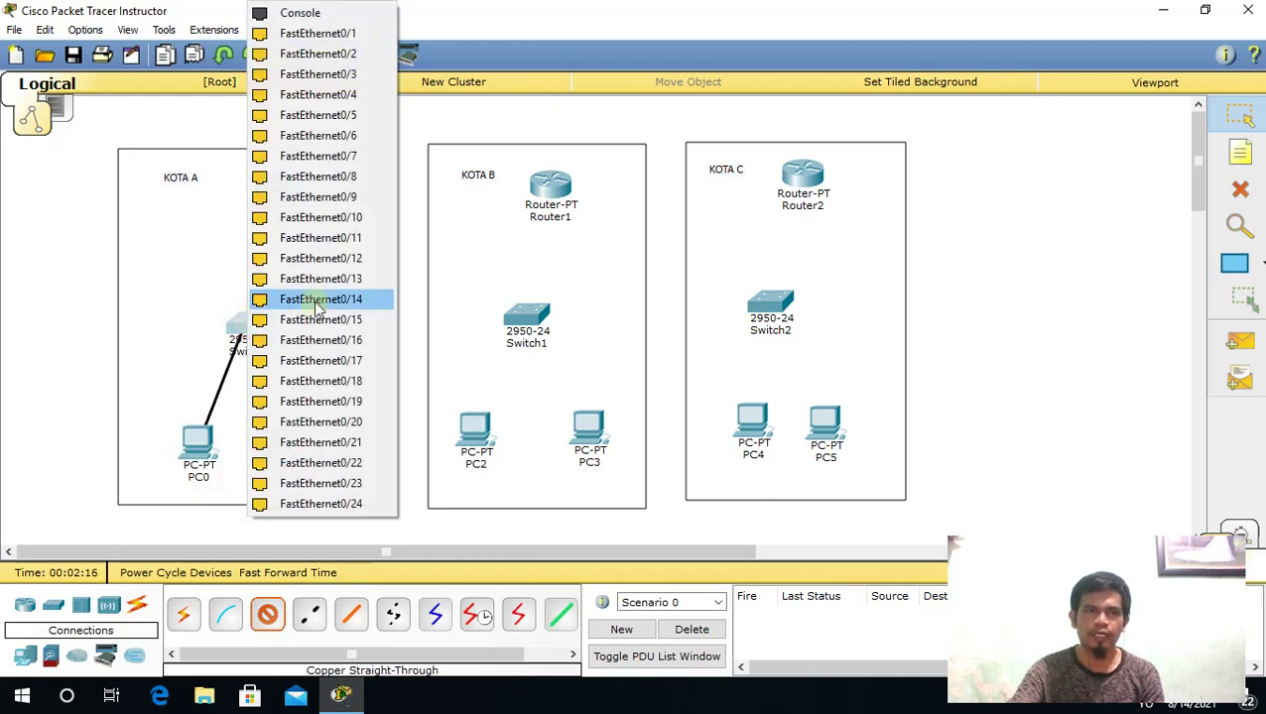
left_click(333, 238)
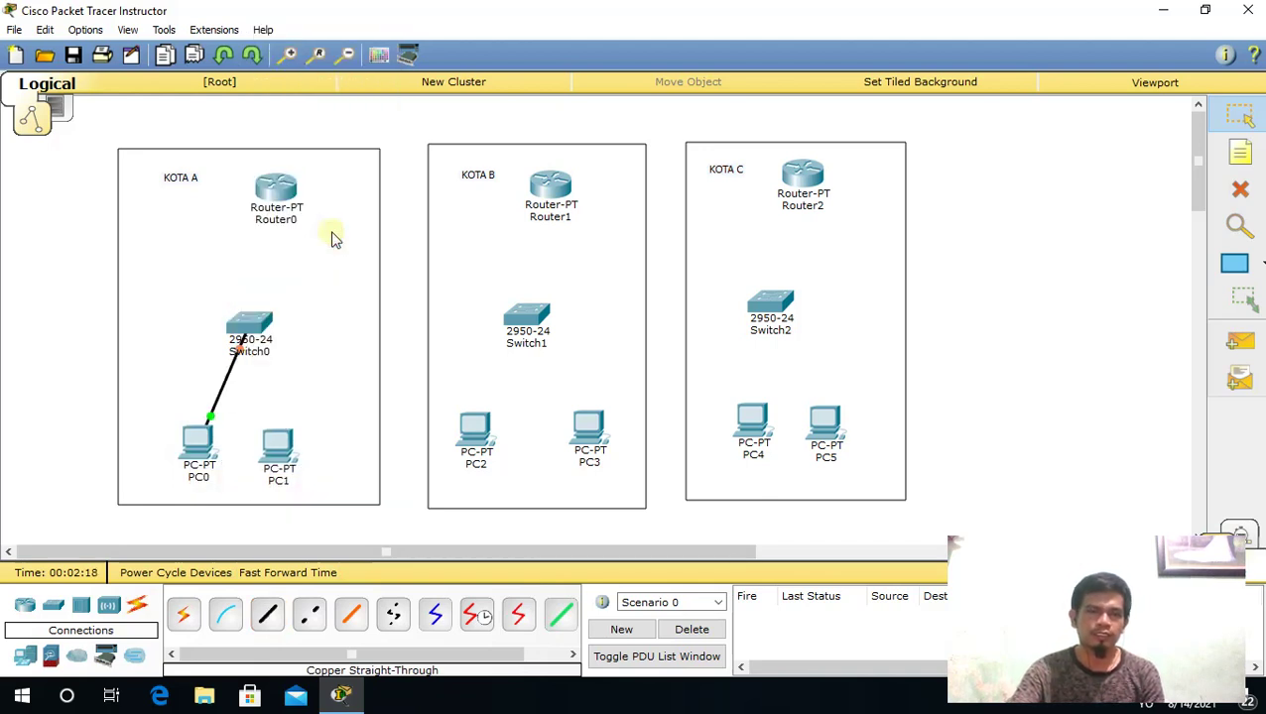
- Connect PC1's FastEthernet0 to Switch0's FastEthernet0/9 with a Copper Straight-Through cable
left_click(267, 615)
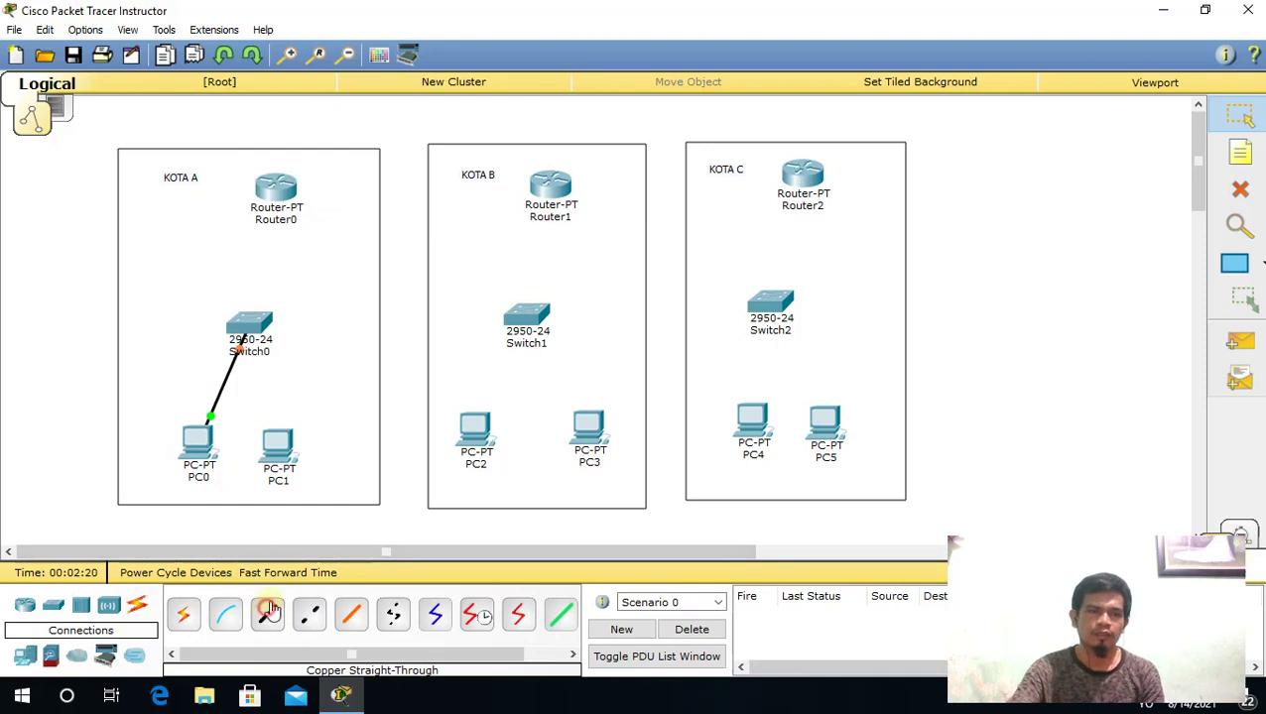
left_click(281, 444)
left_click(342, 473)
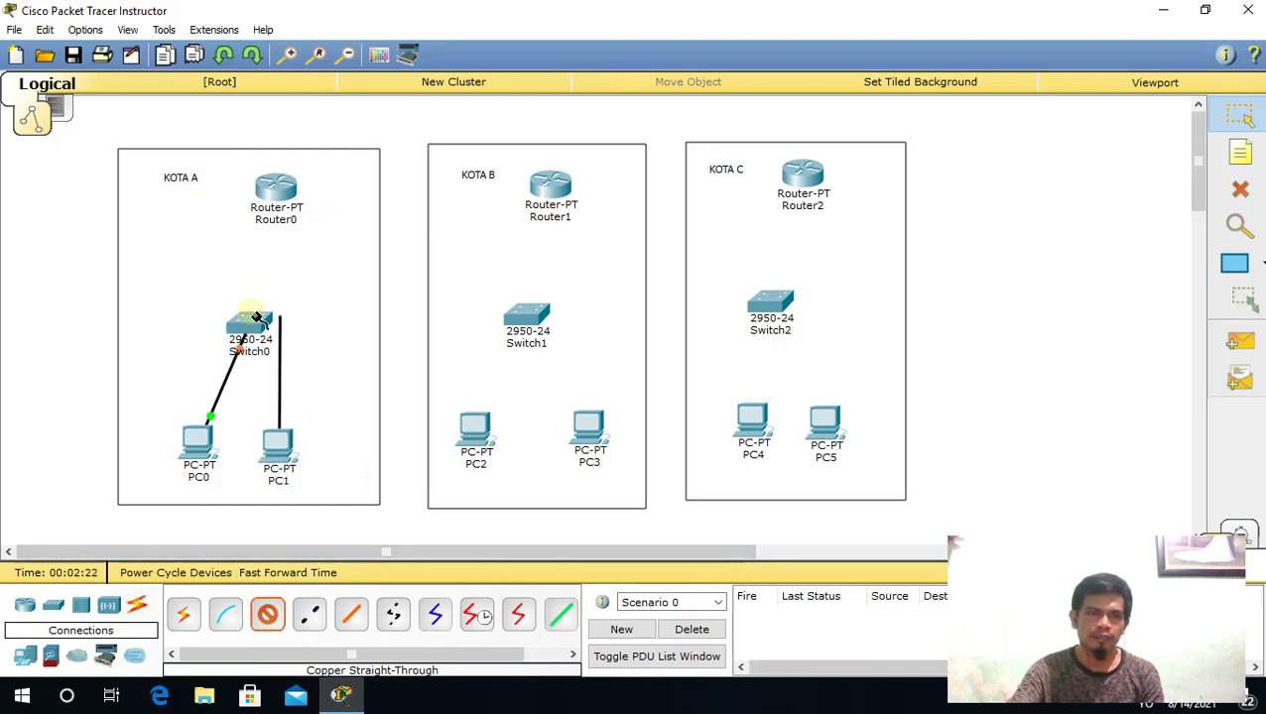
left_click(248, 331)
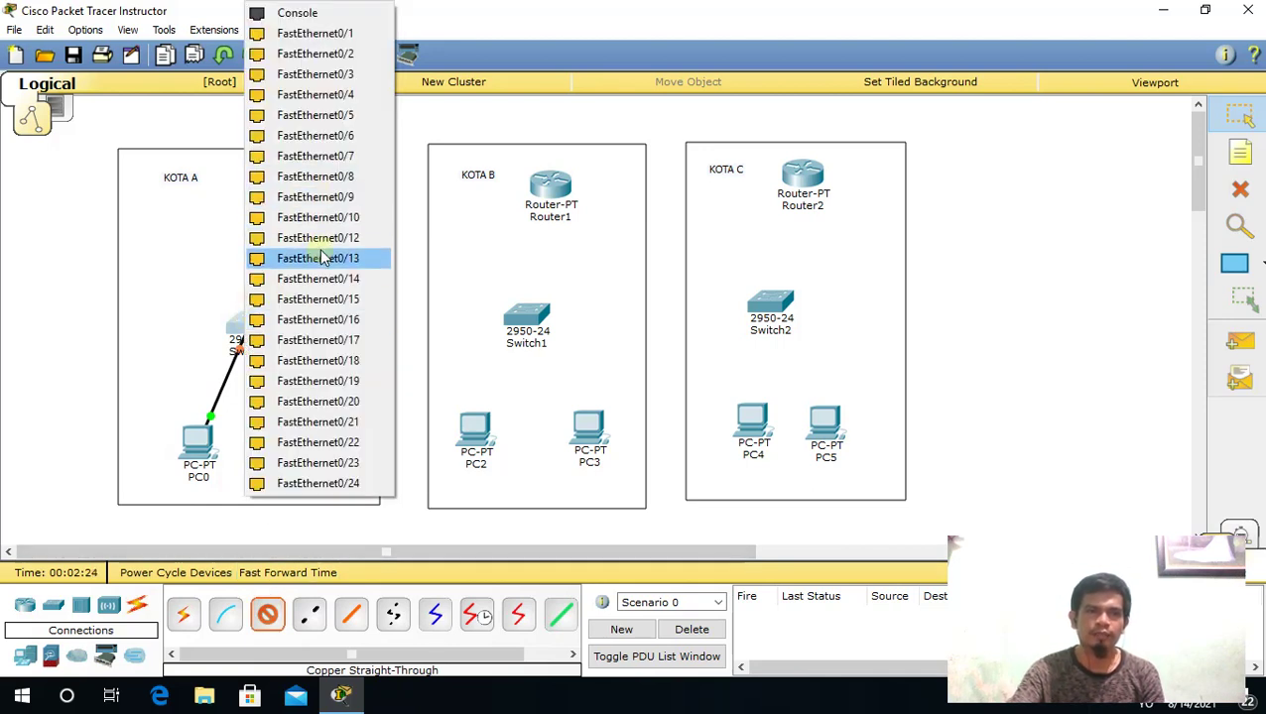
left_click(330, 198)
- Connect PC2's FastEthernet0 to Switch1's FastEthernet0/13 with a Copper Straight-Through cable
left_click(267, 614)
left_click(468, 436)
left_click(526, 457)
left_click(536, 318)
left_click(556, 281)
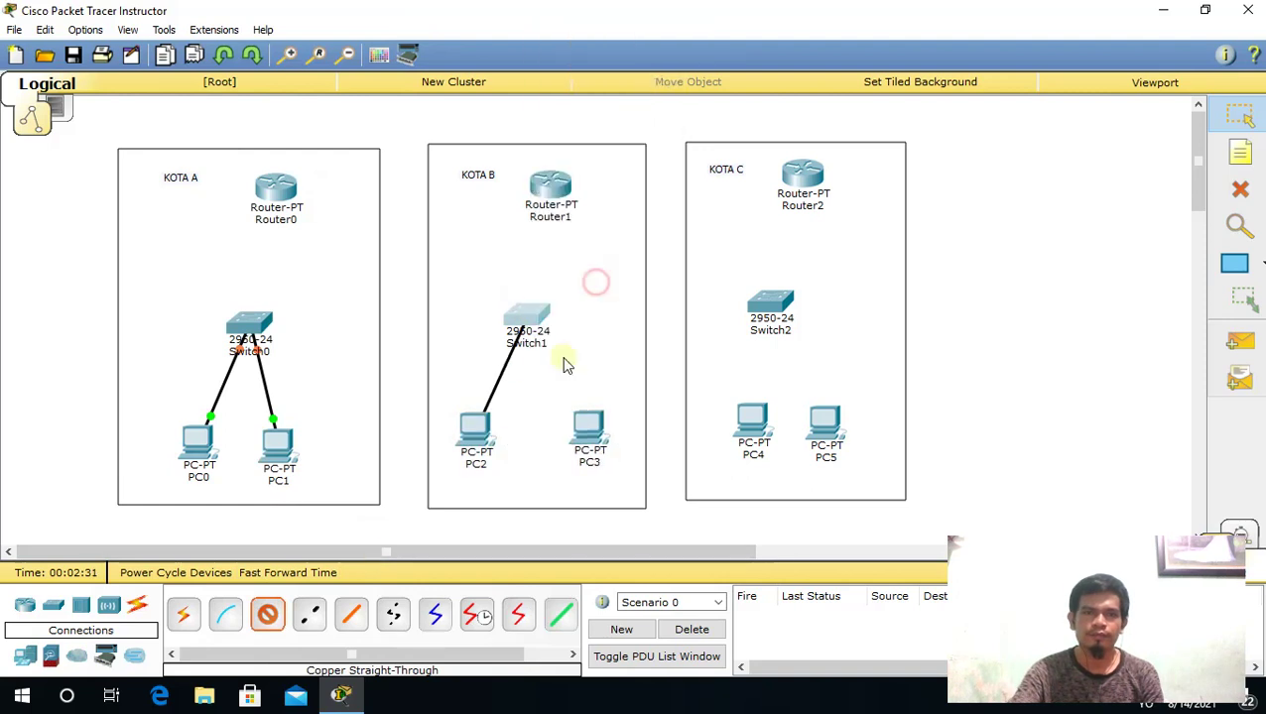
- Connect PC3's FastEthernet0 to Switch1's FastEthernet0/17 with a Copper Straight-Through cable
left_click(272, 615)
left_click(587, 431)
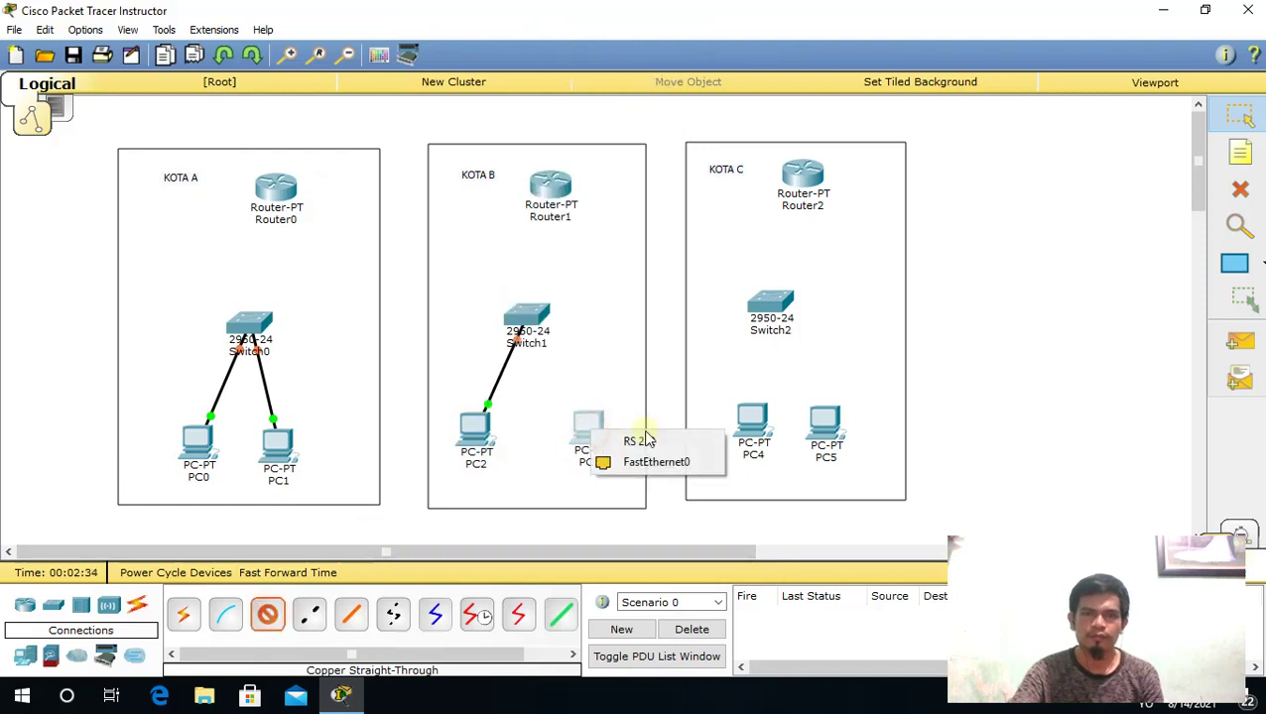
left_click(645, 461)
left_click(545, 317)
left_click(590, 321)
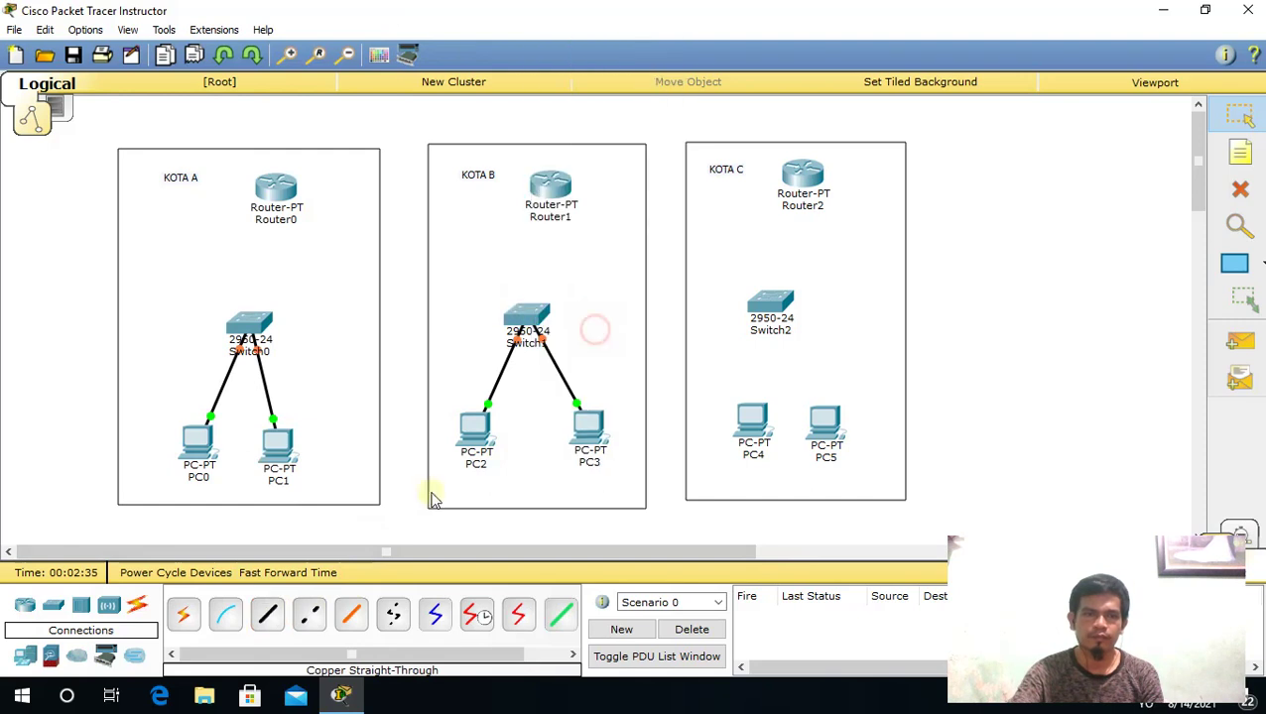
- Connect PC4's FastEthernet0 to Switch2's FastEthernet0/14 with a Copper Straight-Through cable
left_click(268, 616)
left_click(753, 424)
left_click(820, 452)
left_click(763, 305)
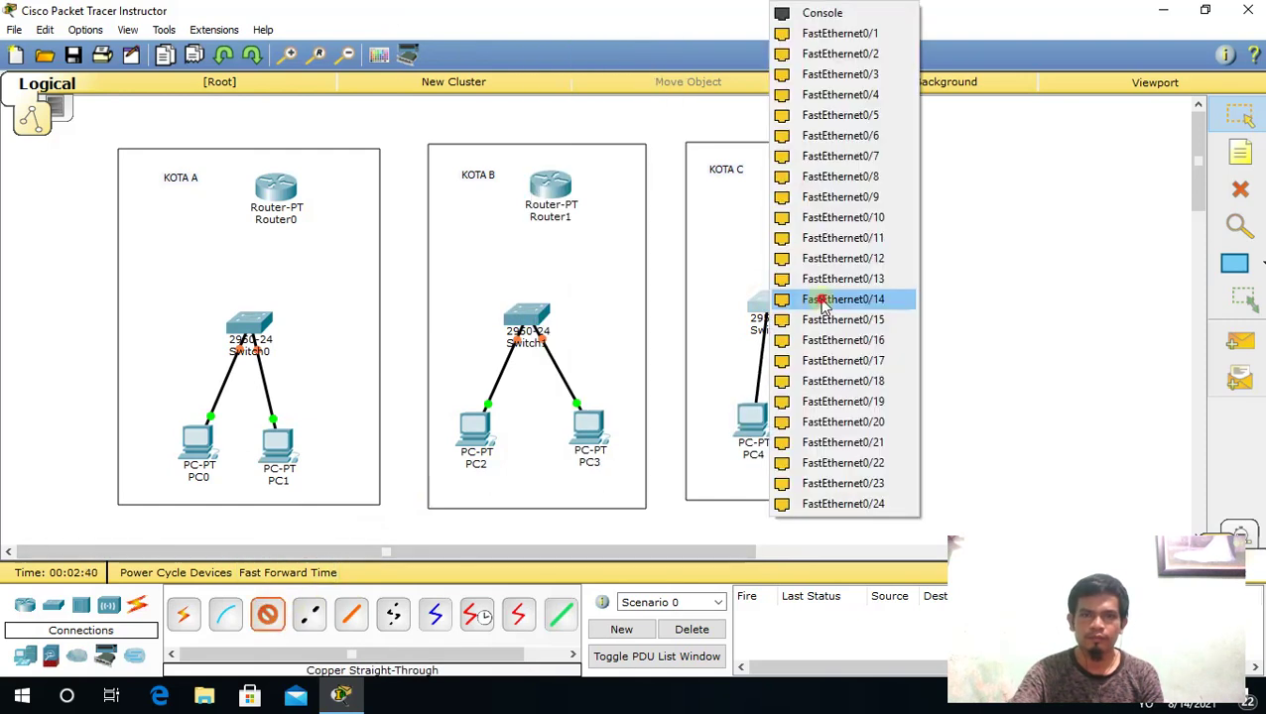
left_click(819, 302)
- Connect PC5's FastEthernet0 to a free FastEthernet port on Switch2 with a Copper Straight-Through cable
left_click(268, 616)
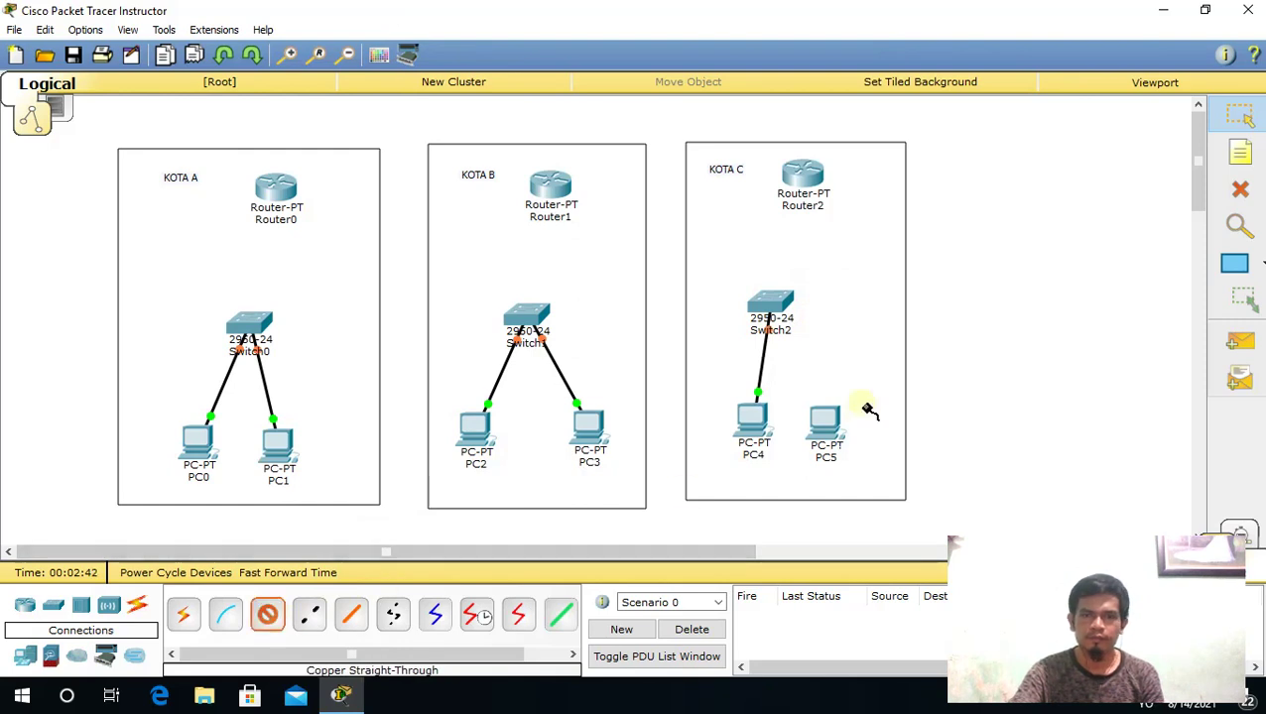
left_click(828, 424)
left_click(890, 455)
left_click(772, 303)
left_click(842, 288)
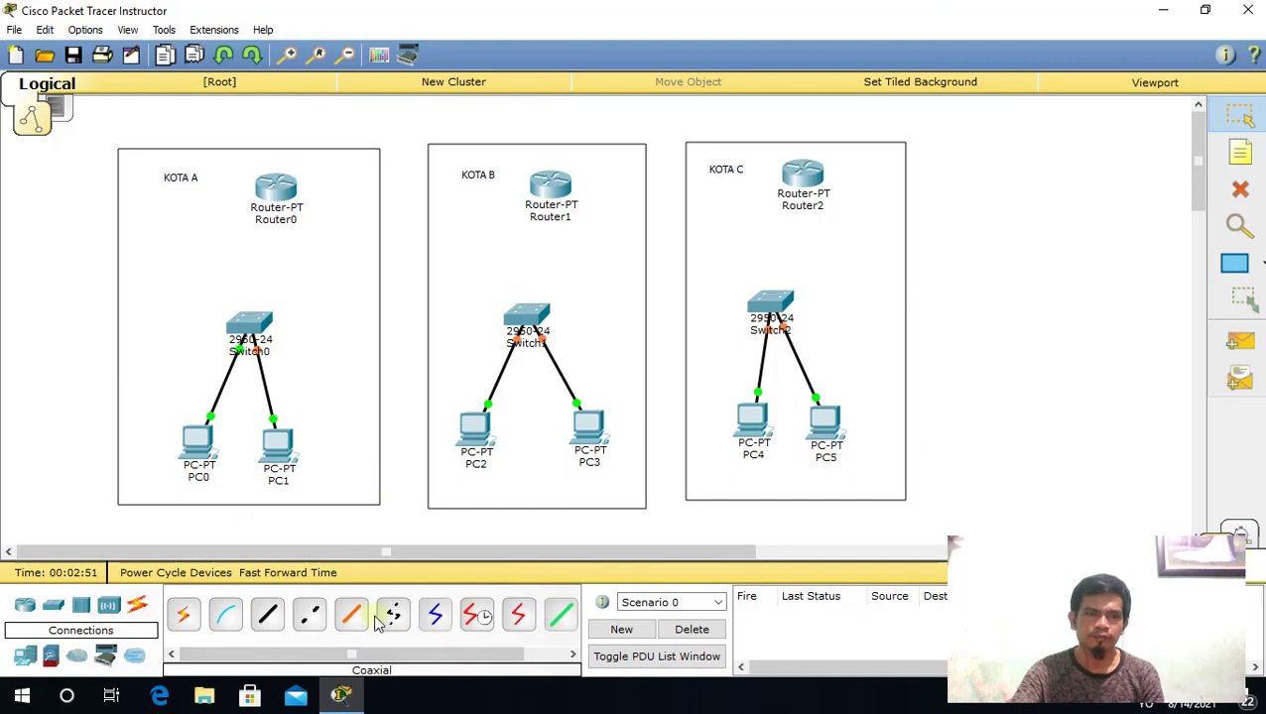
- Connect a free FastEthernet port on Switch0 to Router0's FastEthernet0/0 with a Copper Straight-Through cable
left_click(245, 327)
left_click(340, 202)
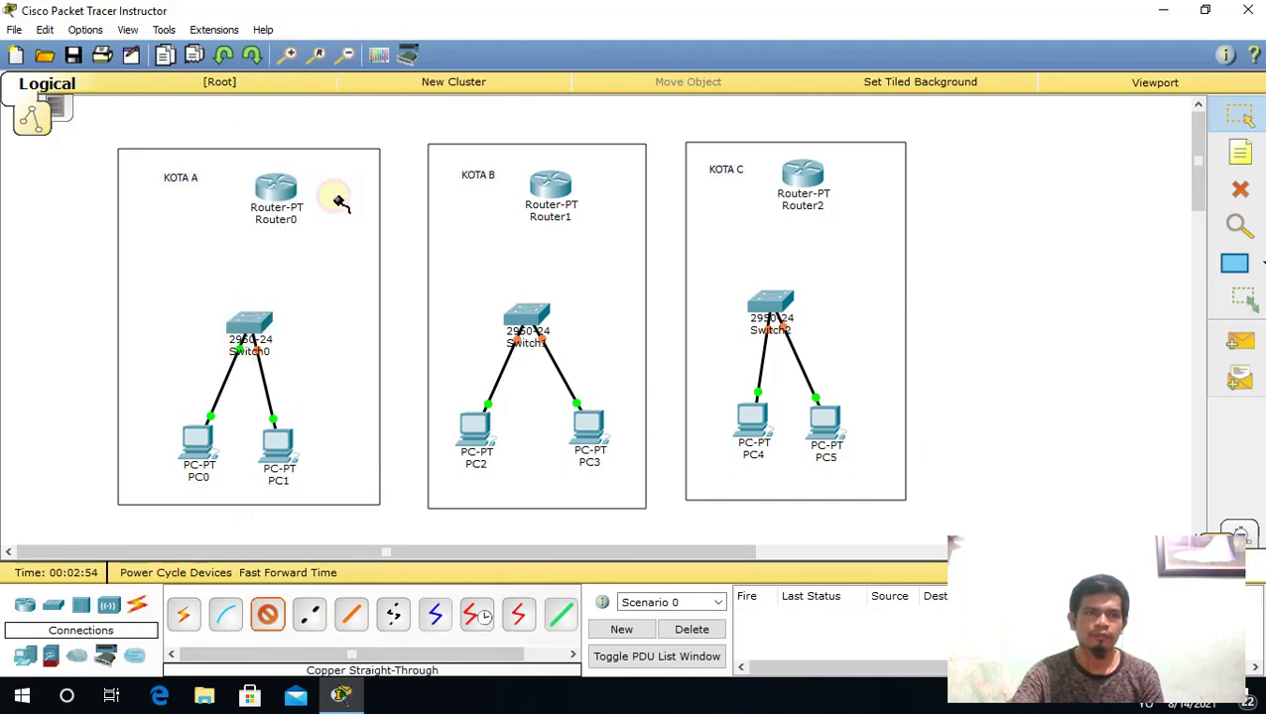
left_click(276, 191)
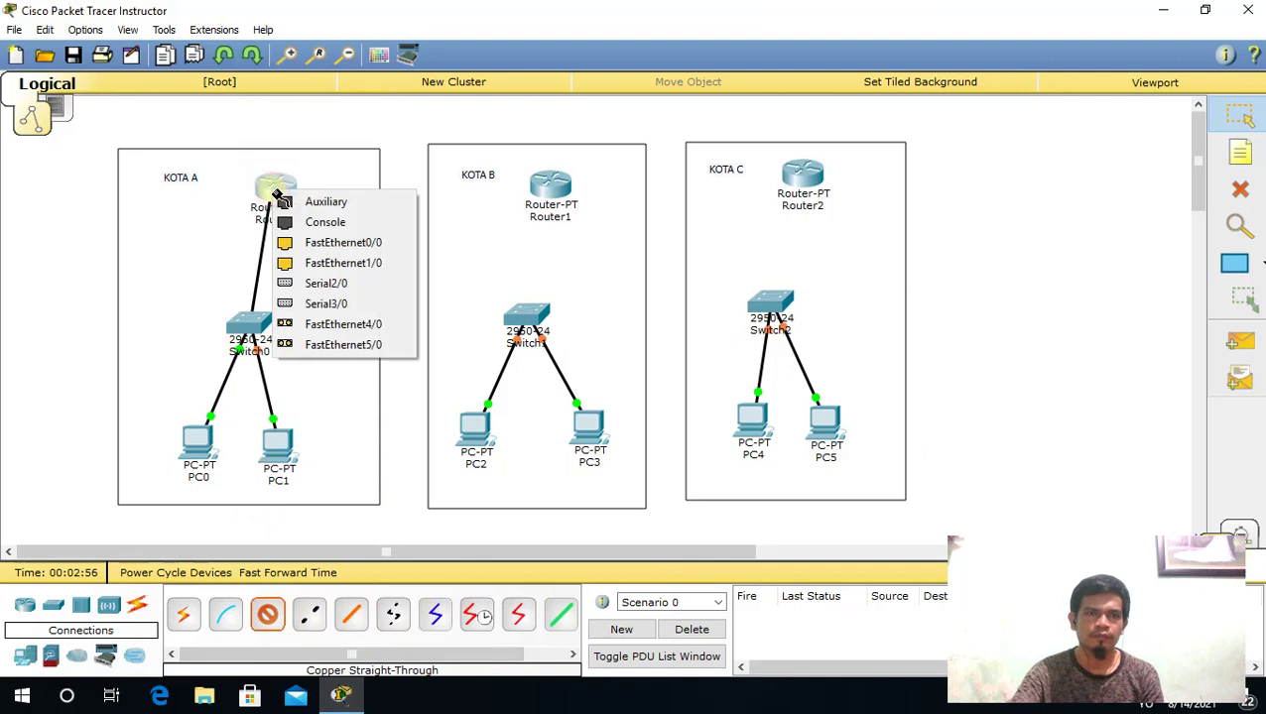
left_click(349, 246)
- Connect Switch1's FastEthernet0/8 to Router1's FastEthernet0/0 with a Copper Straight-Through cable
left_click(266, 616)
left_click(531, 320)
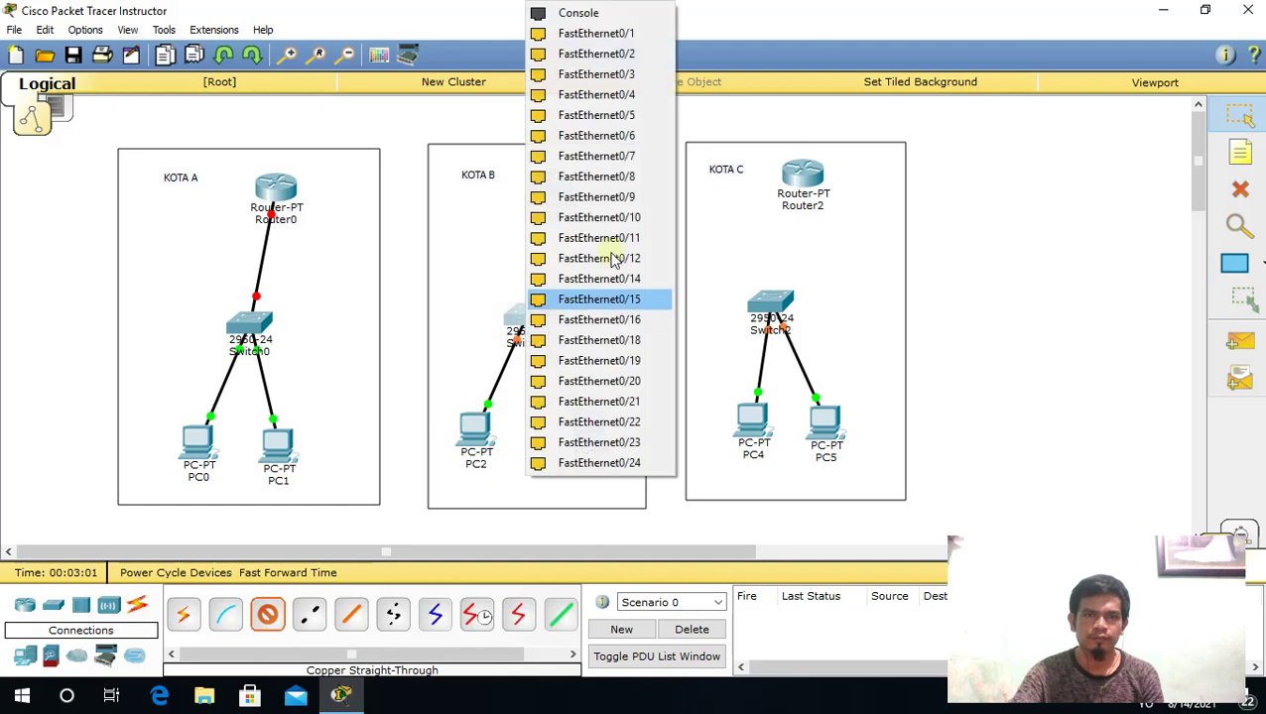
left_click(599, 174)
left_click(552, 183)
left_click(556, 183)
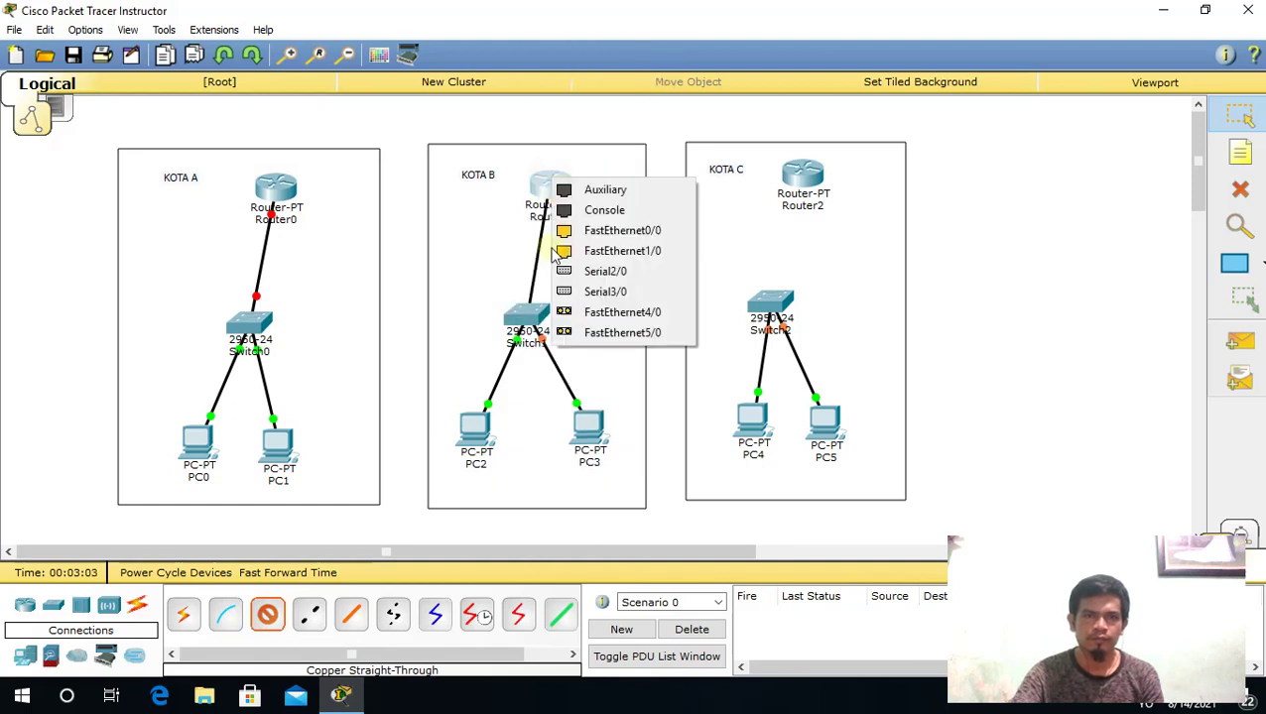
left_click(623, 230)
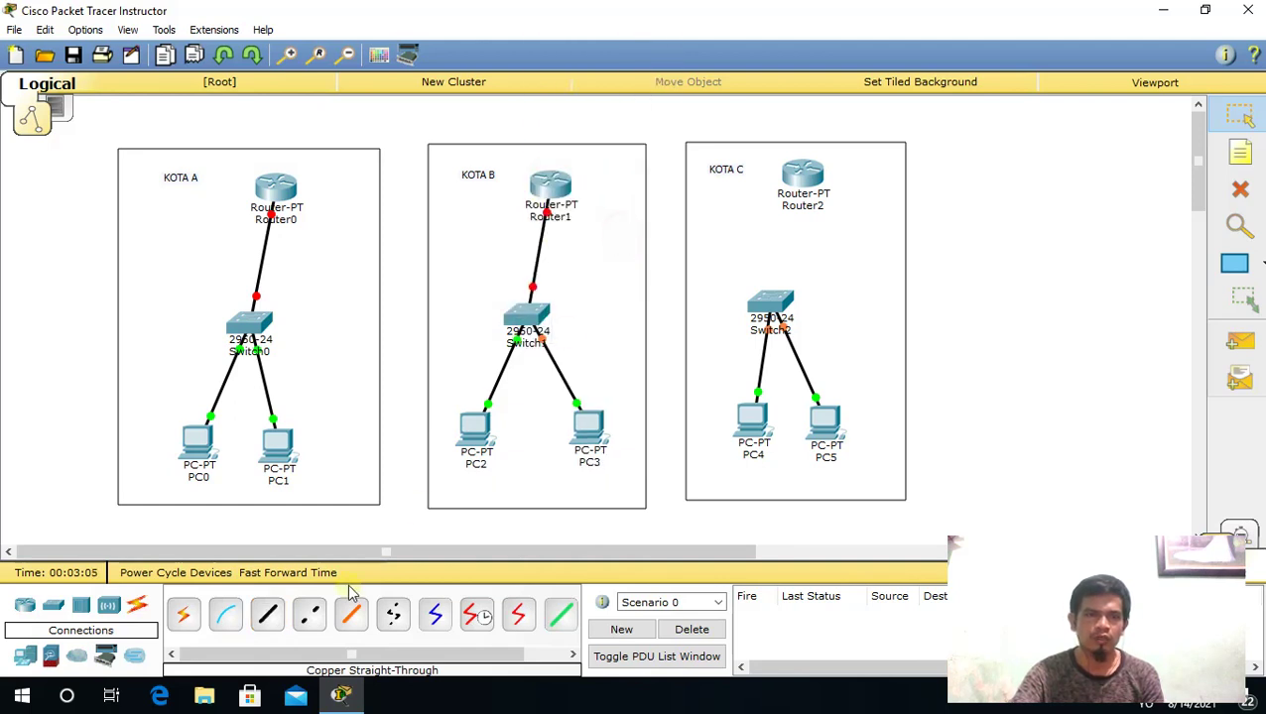
- Connect a free FastEthernet port on Switch2 to Router2's FastEthernet0/0 with a Copper Straight-Through cable
left_click(267, 615)
left_click(769, 332)
left_click(836, 245)
left_click(800, 186)
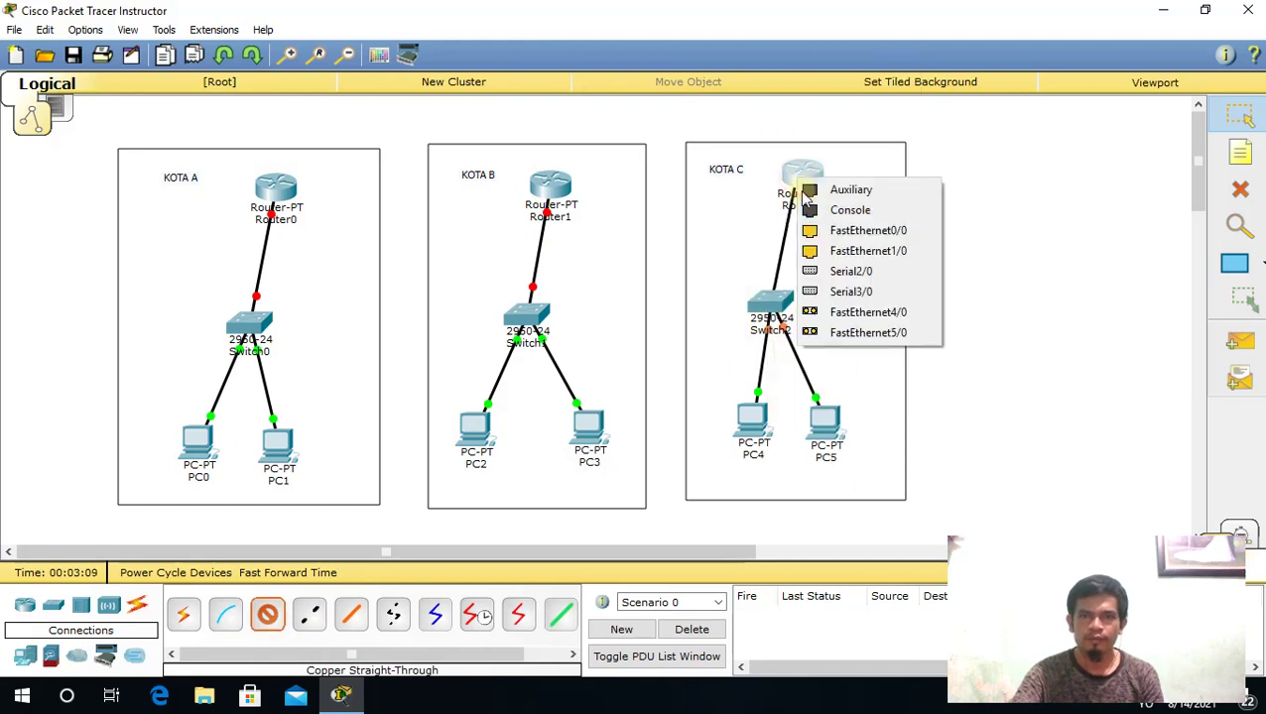
left_click(855, 231)
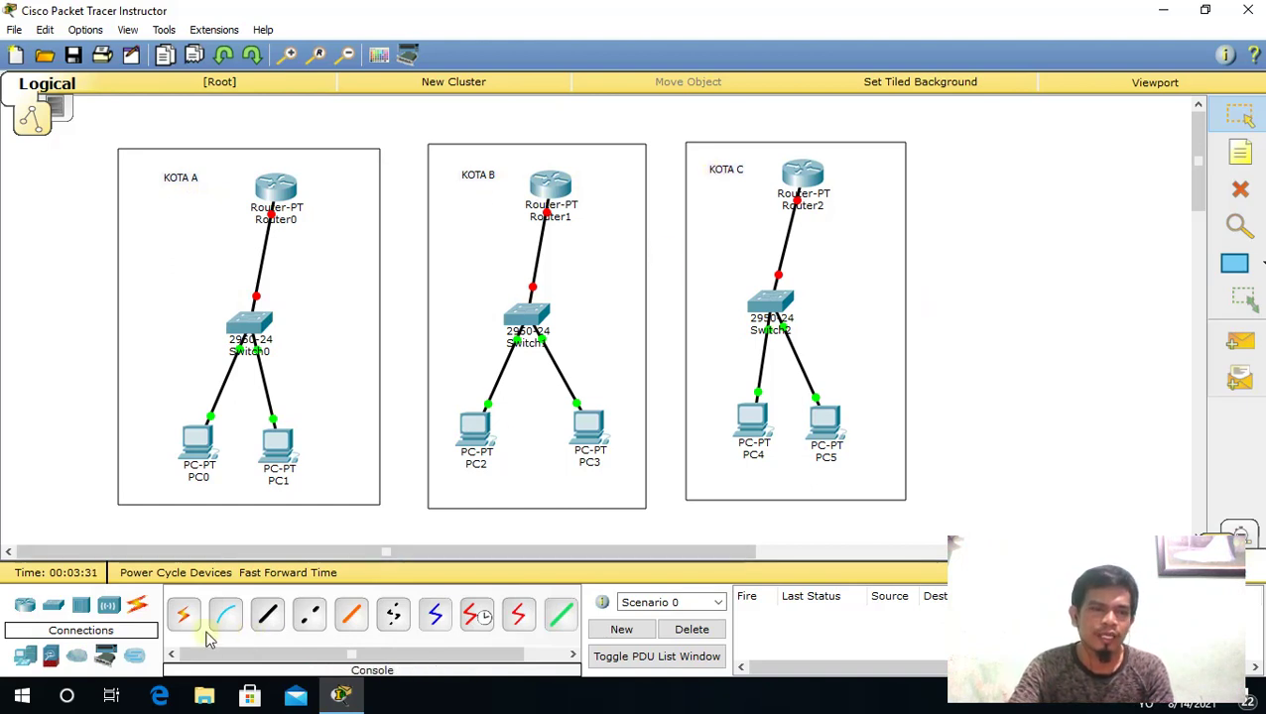
- Link Router0's Serial2/0 to Router1's Serial2/0 with a Serial DCE cable
left_click(478, 616)
left_click(276, 189)
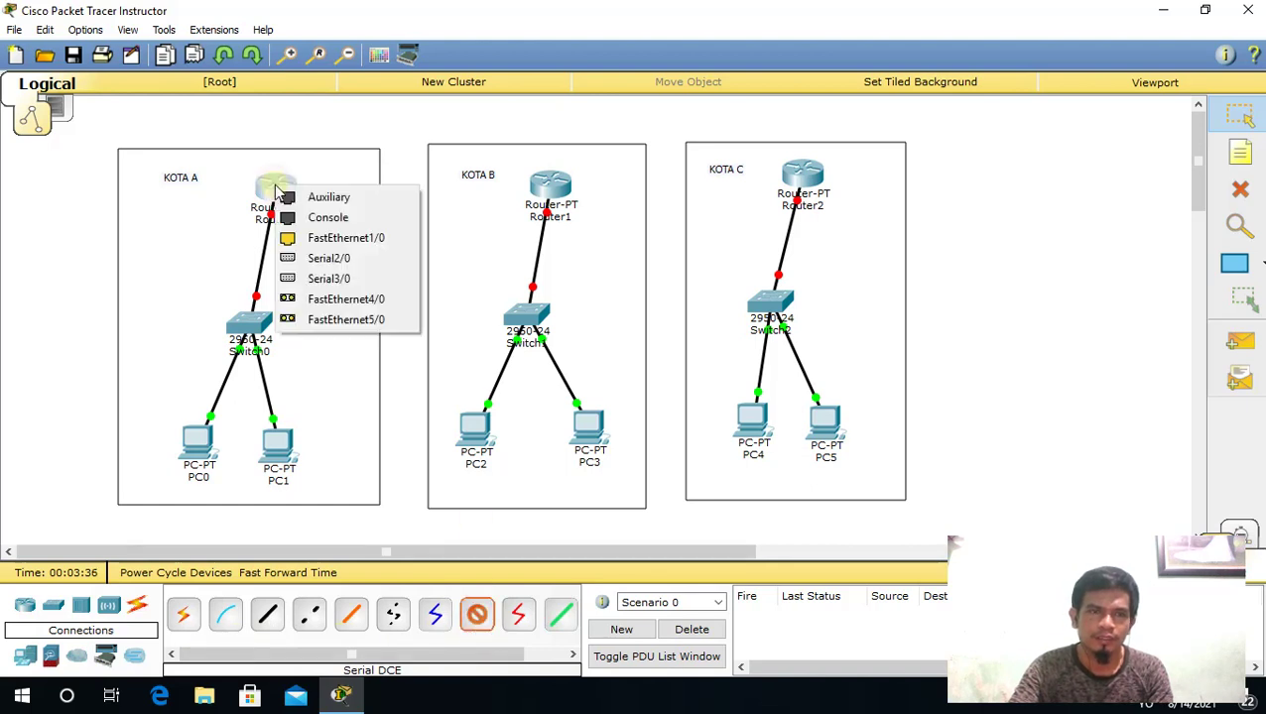
left_click(332, 258)
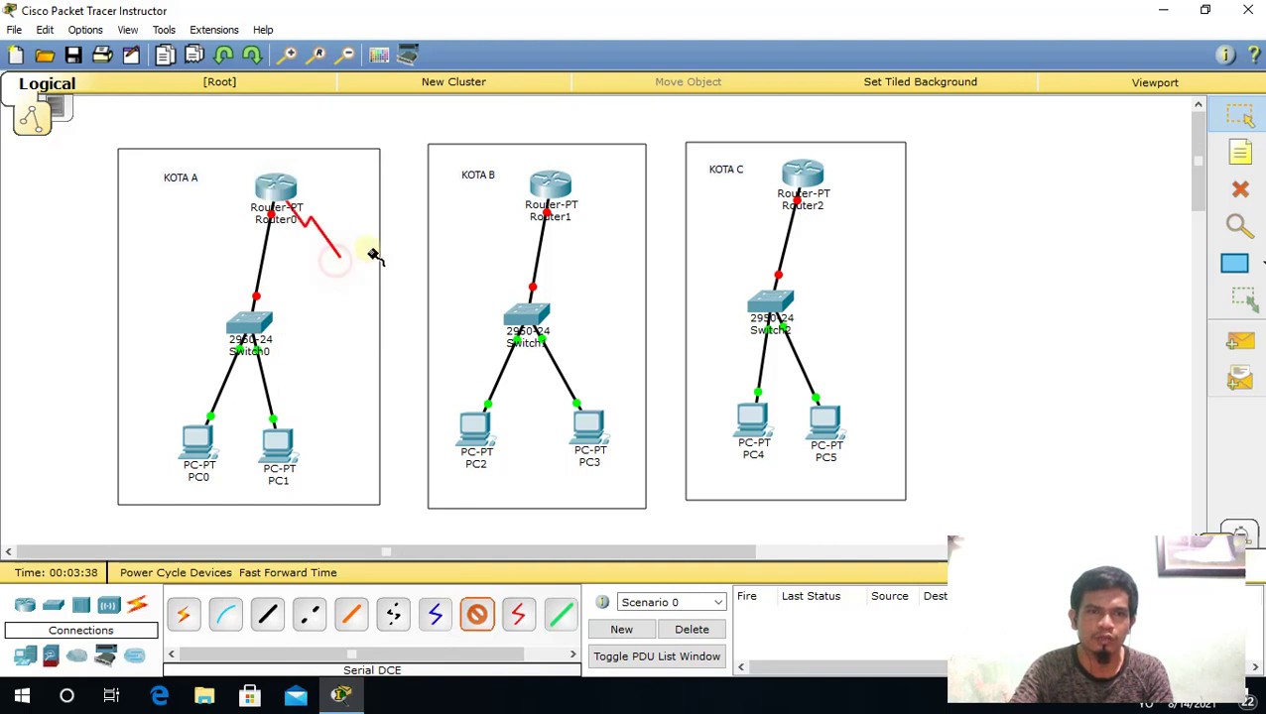
left_click(536, 186)
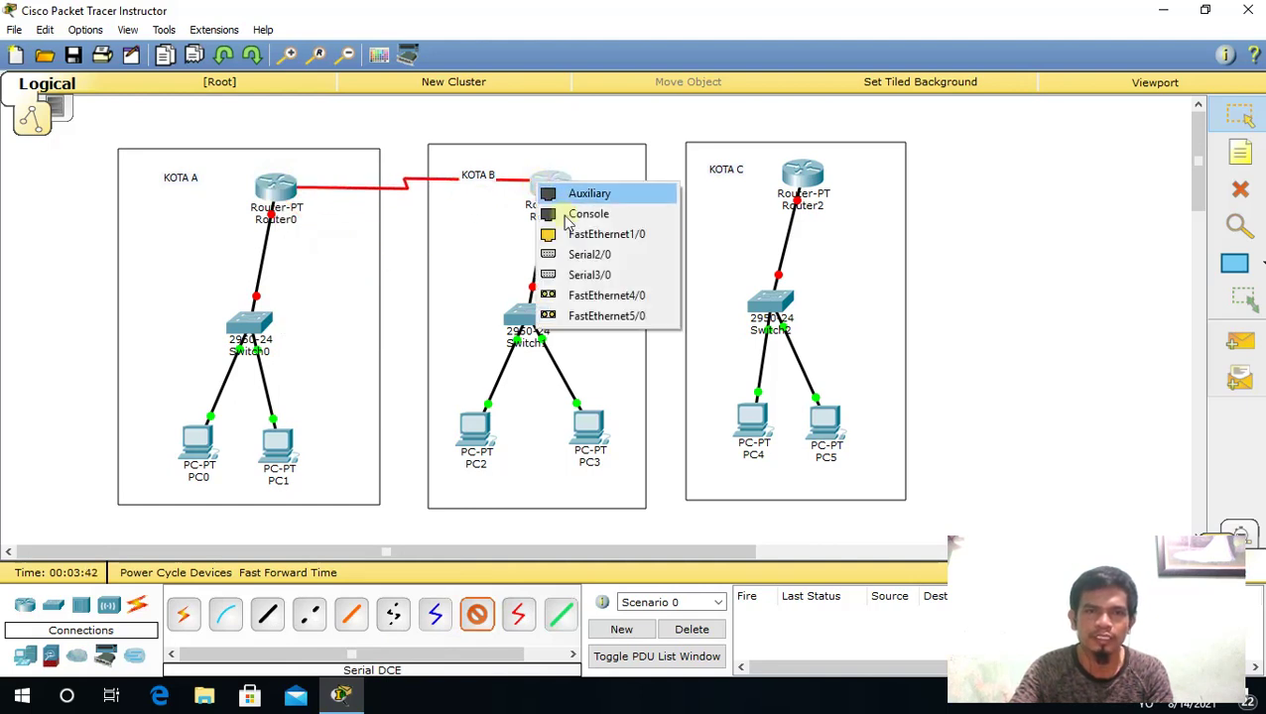
left_click(565, 253)
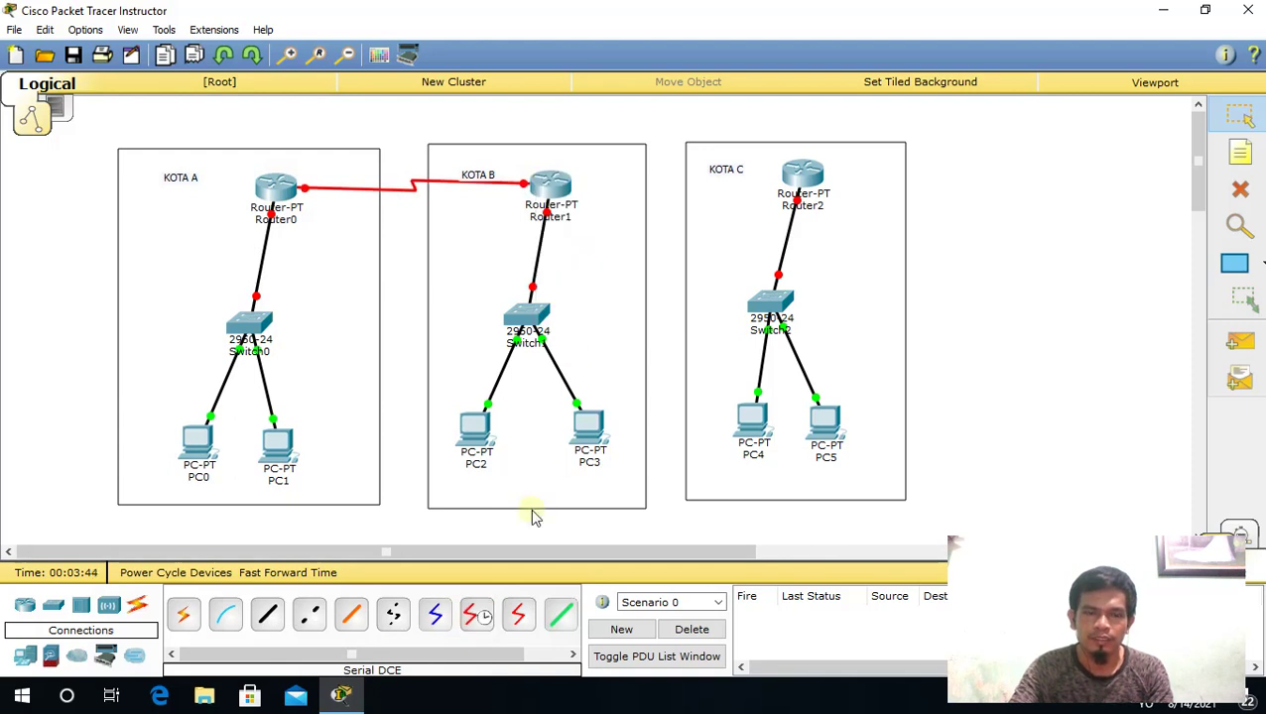
- Link Router1's Serial3/0 to Router2's Serial2/0 with a Serial DCE cable
left_click(478, 616)
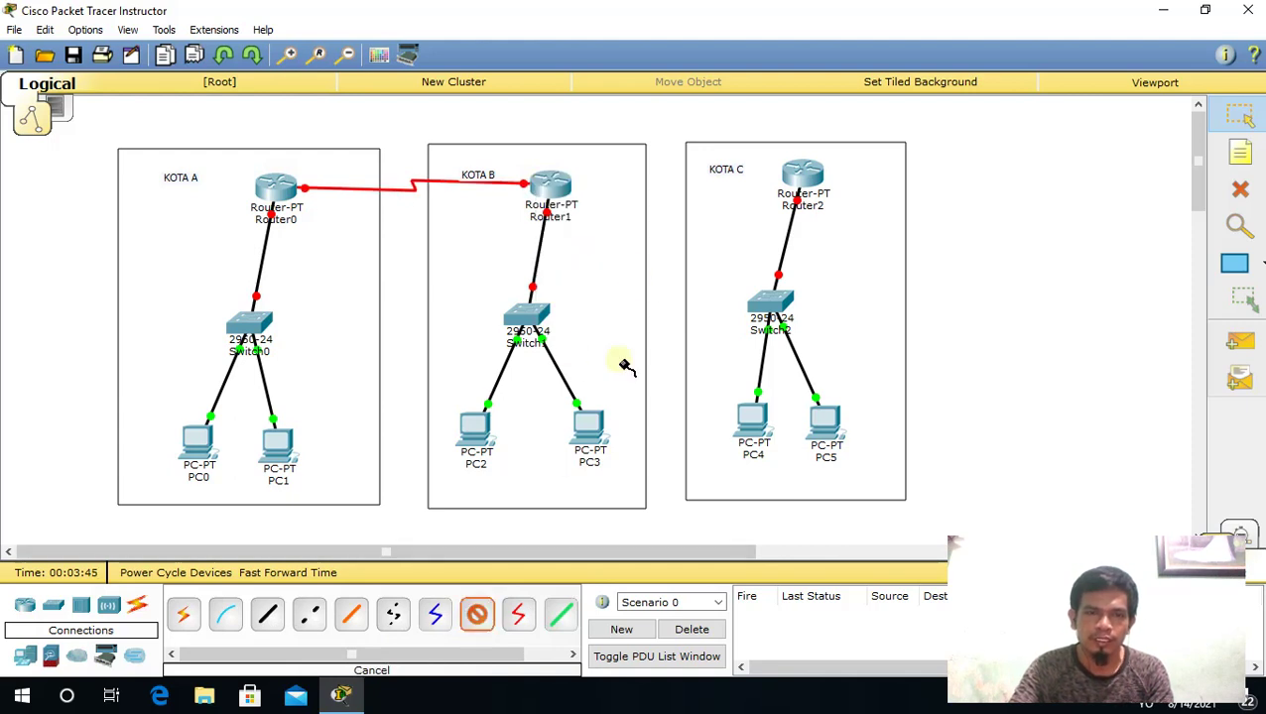
left_click(555, 190)
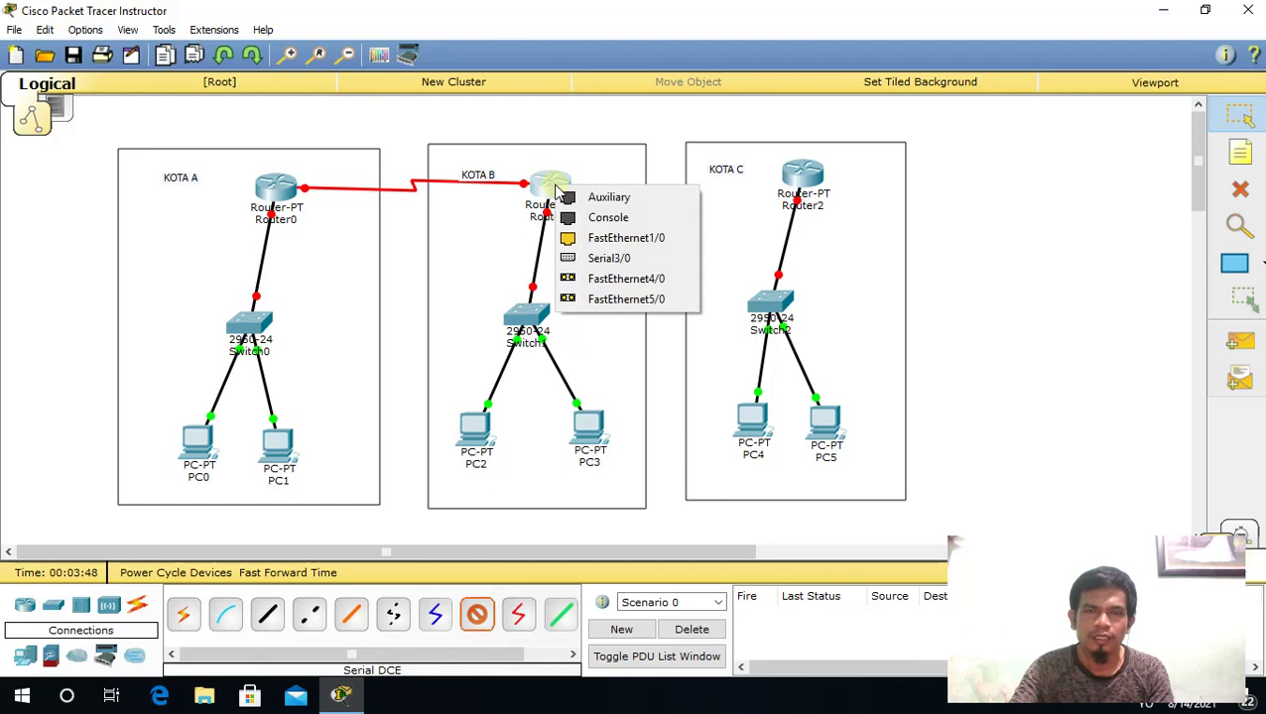
left_click(612, 258)
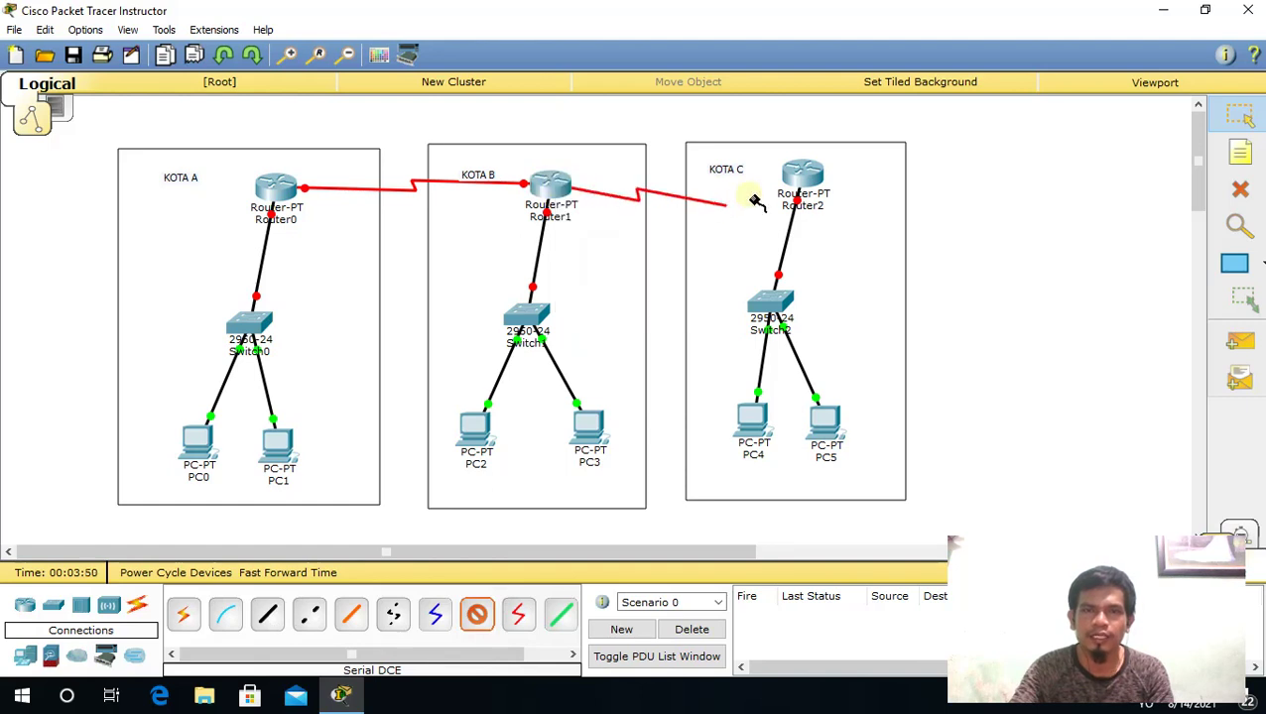
left_click(800, 172)
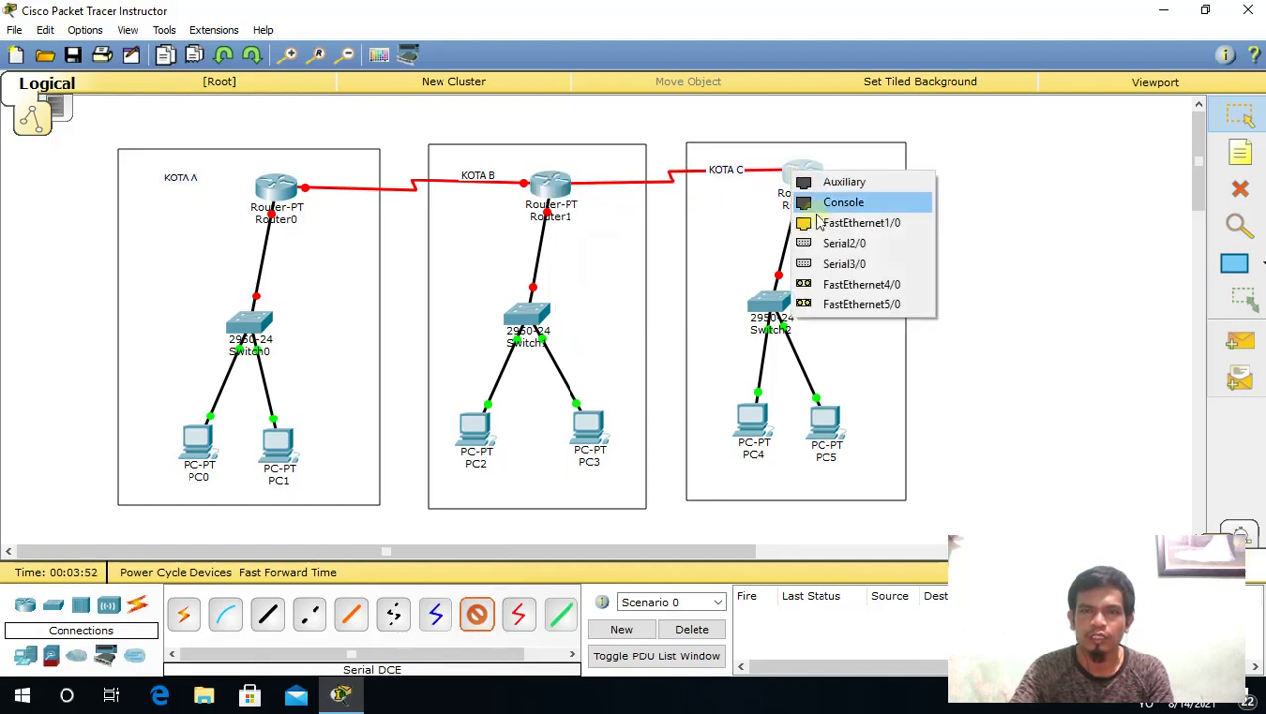
left_click(841, 246)
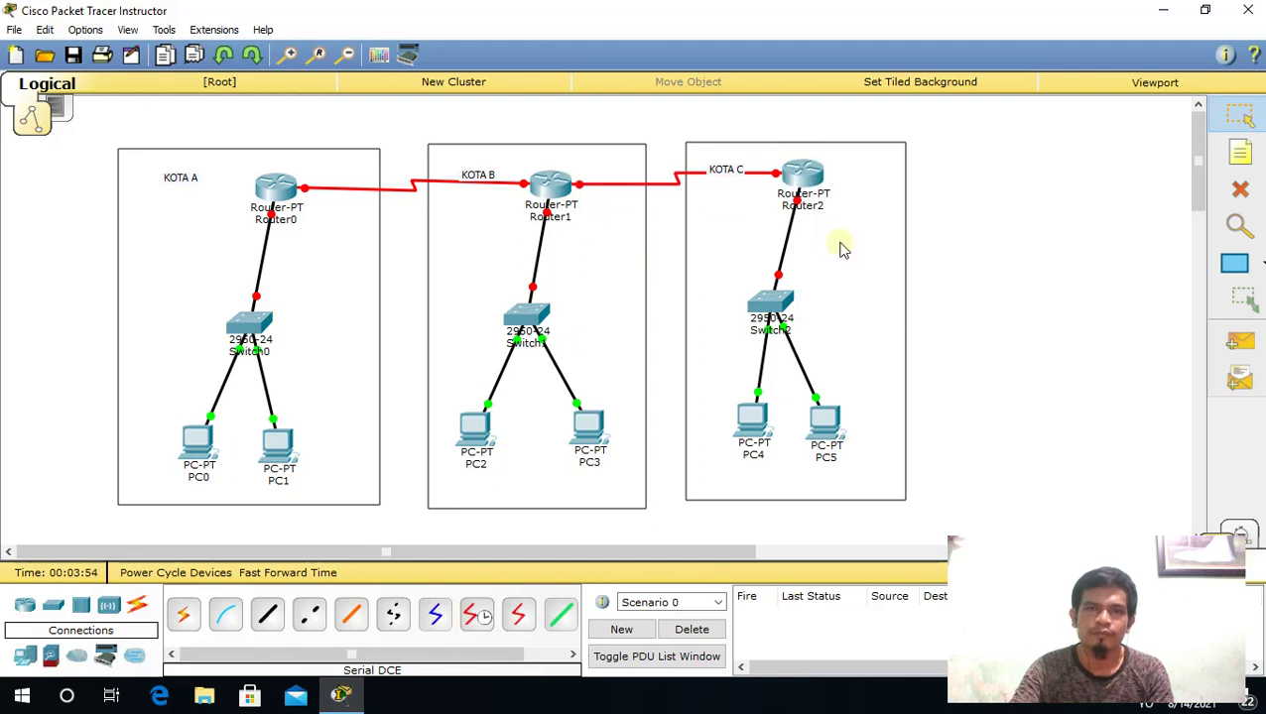
- Move the KOTA C and KOTA B notes up slightly so they sit above the serial links
left_click_drag(717, 171, 718, 162)
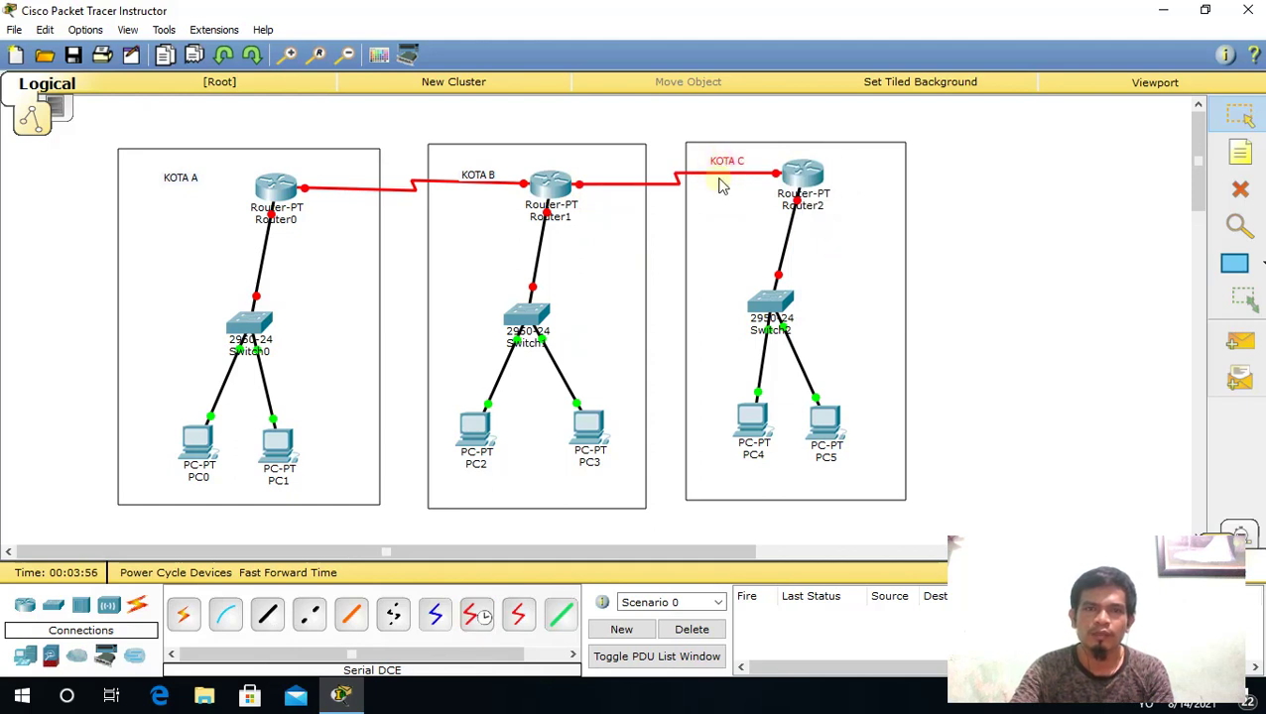
left_click_drag(494, 176, 495, 168)
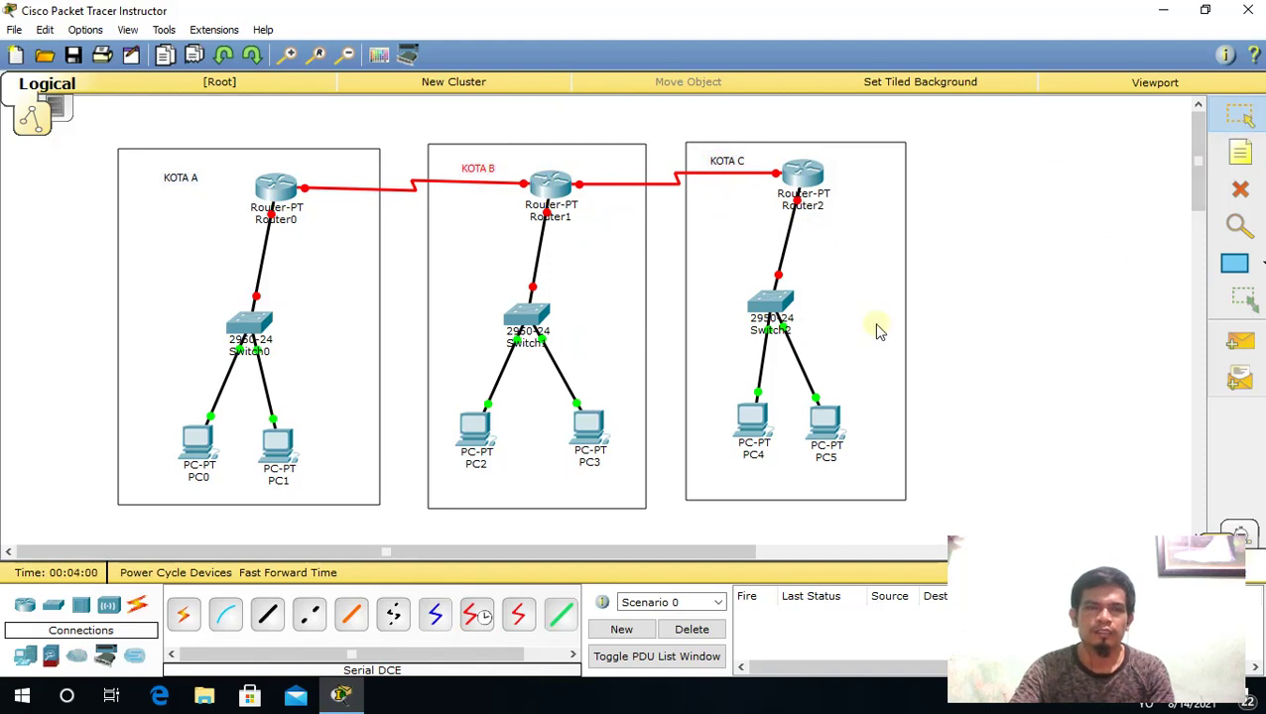
- Place a text note reading 192.168.1.1 just below Router0 in KOTA A
left_click(1237, 155)
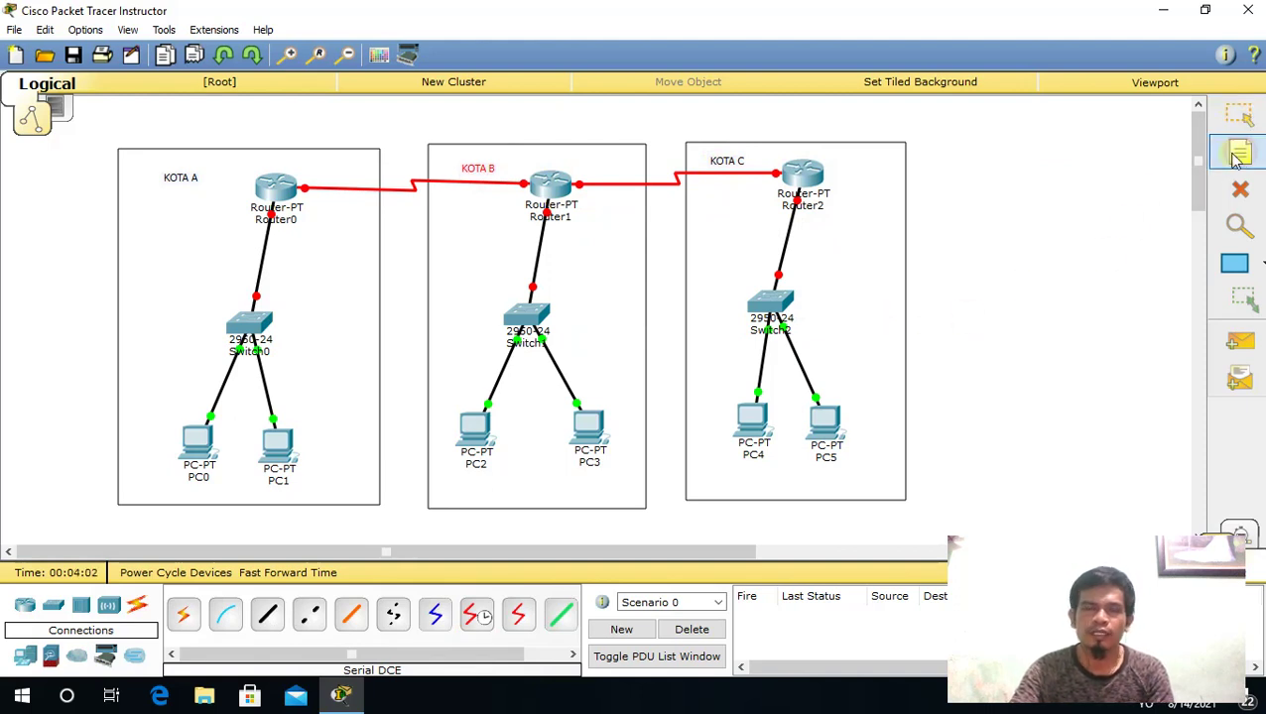
left_click(245, 218)
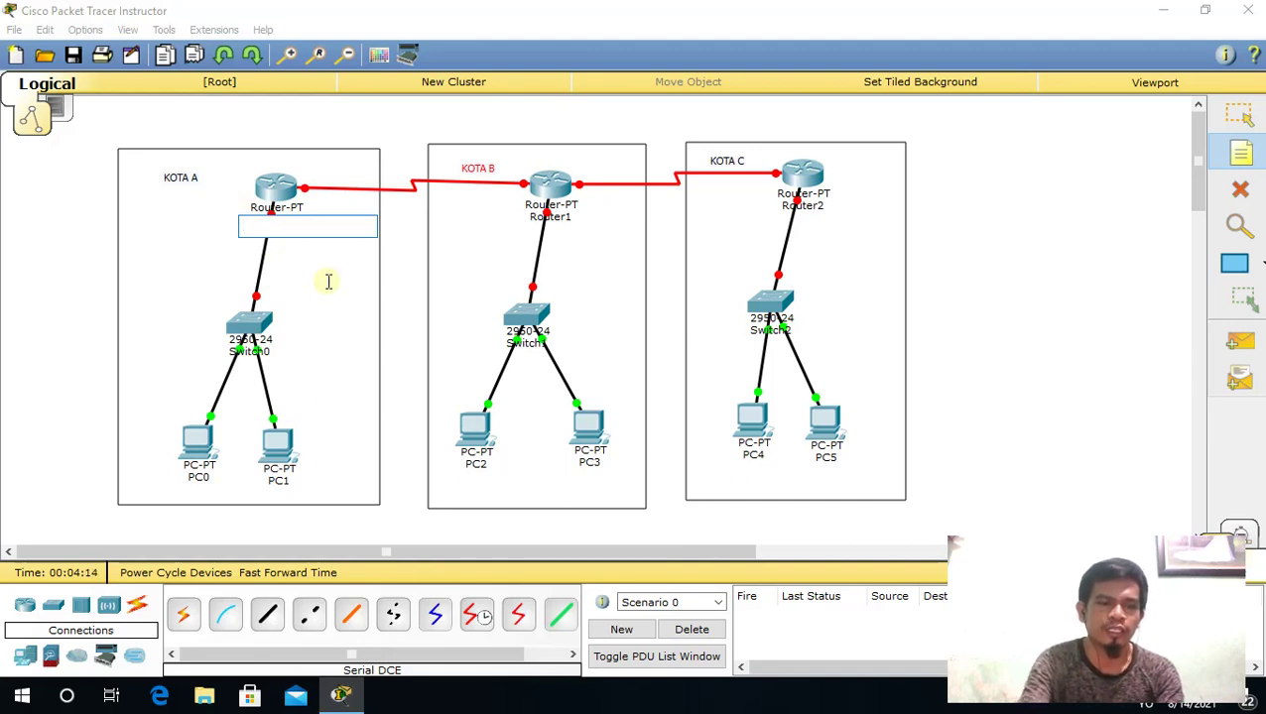
type("1")
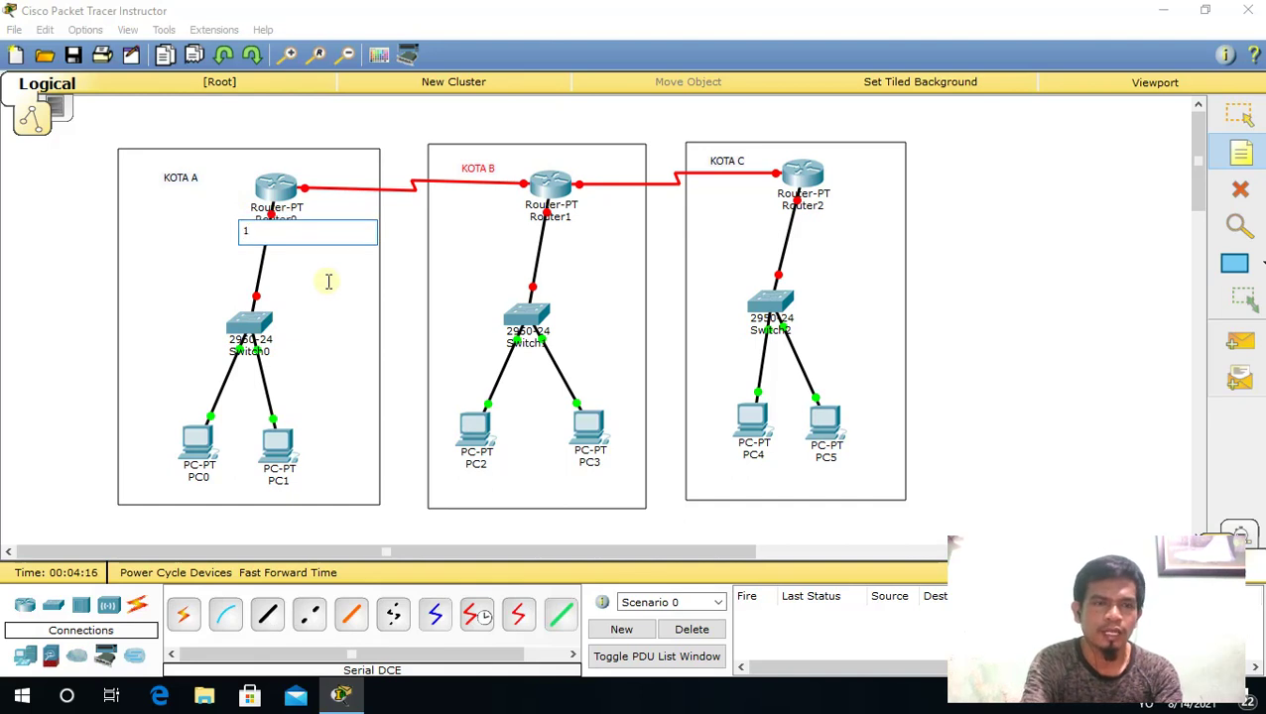
type("92.168")
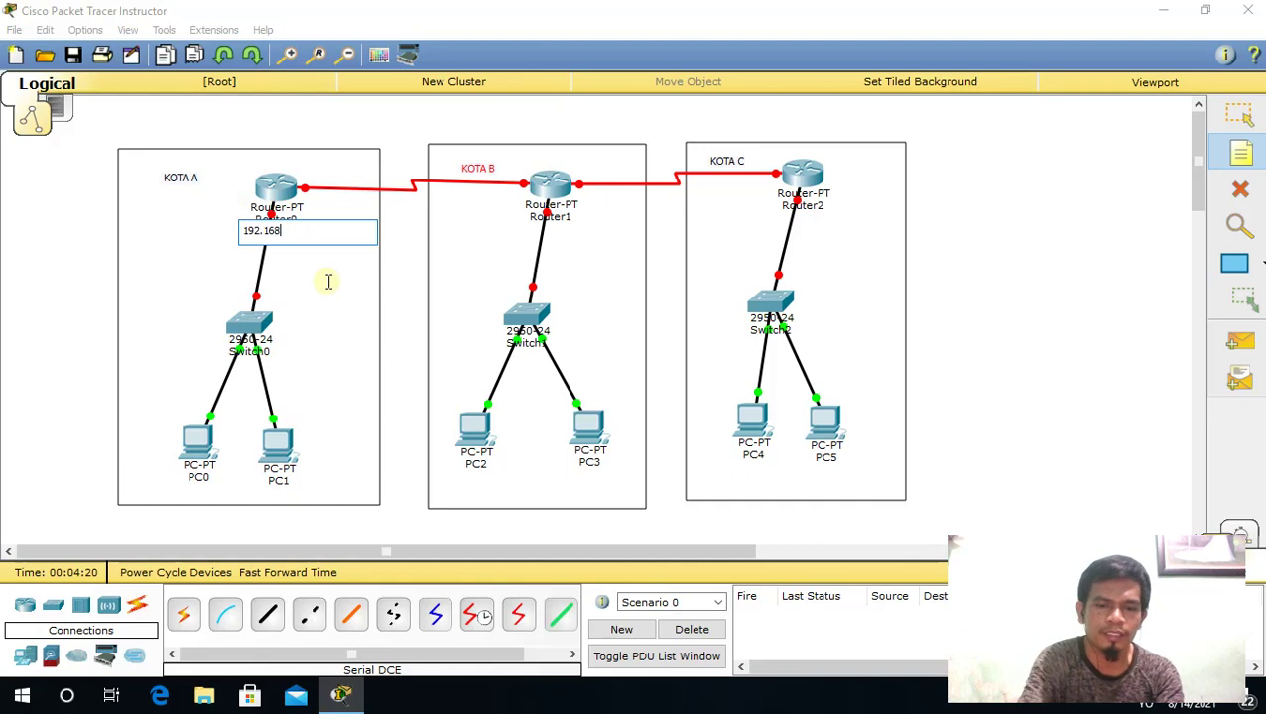
type(".1.1")
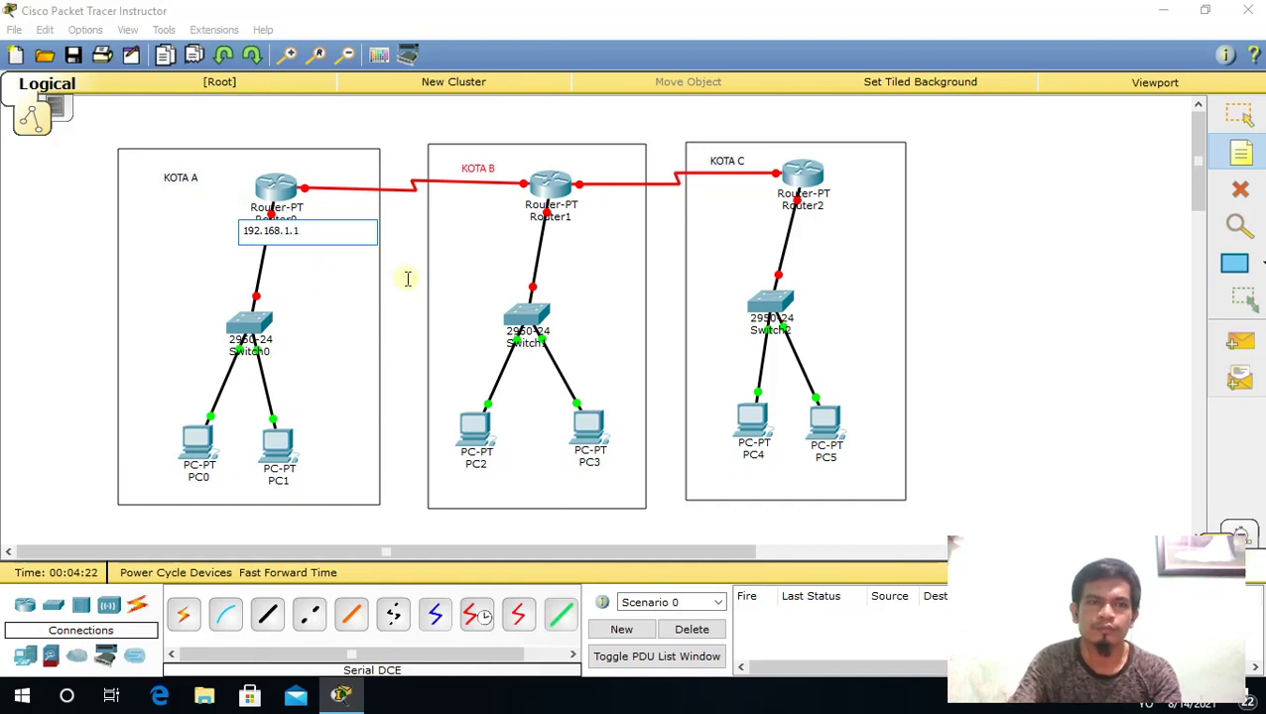
- Place a text note reading 192.168.100.1 just below Router1 in KOTA B
left_click(1246, 167)
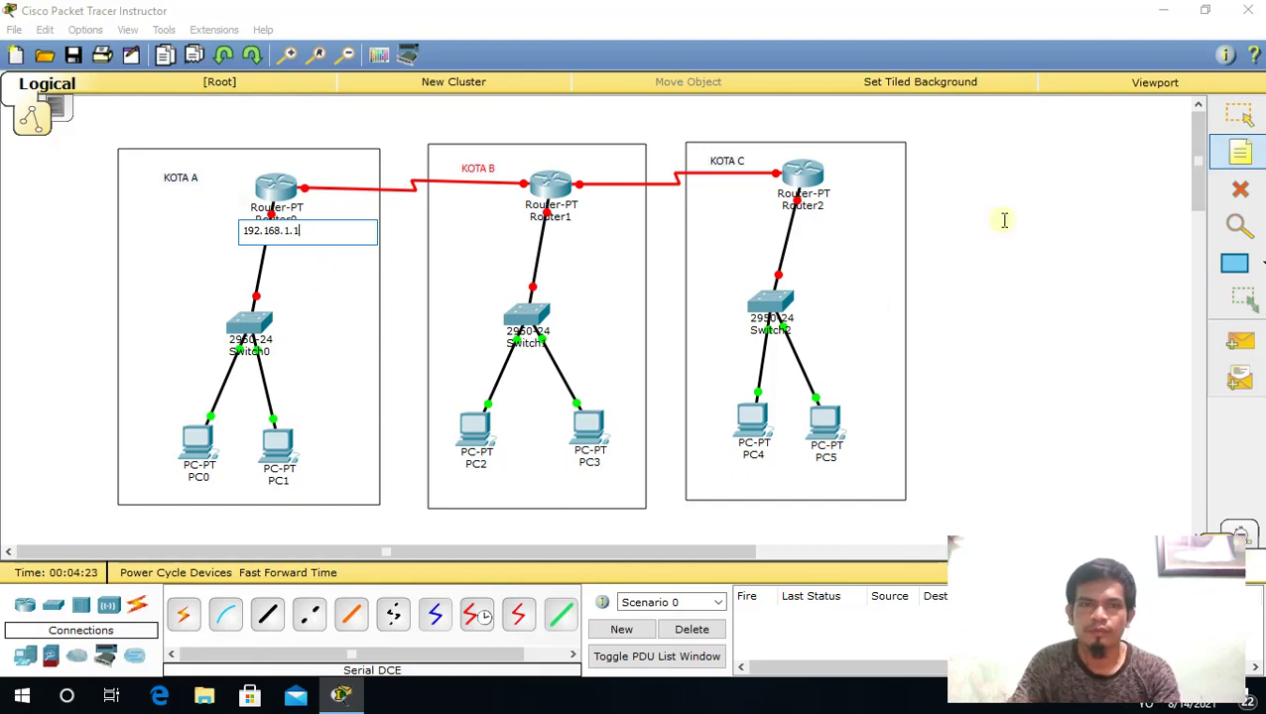
left_click(520, 216)
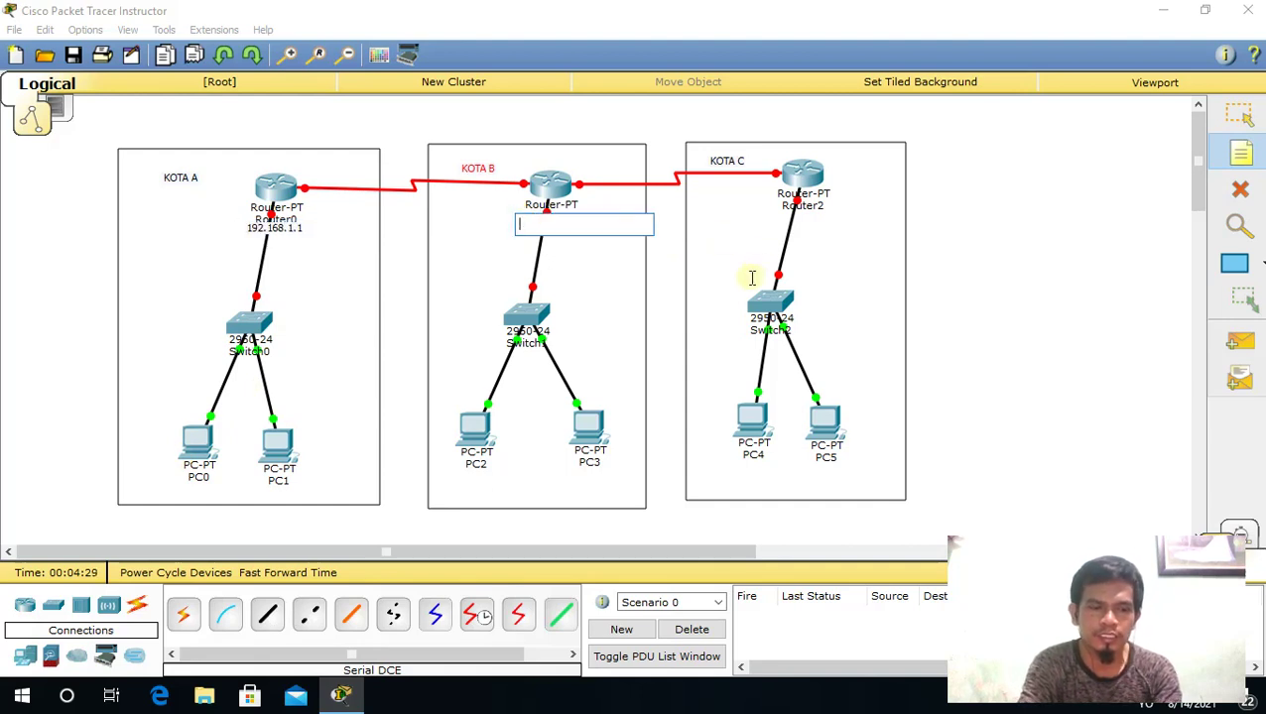
type("192.168.")
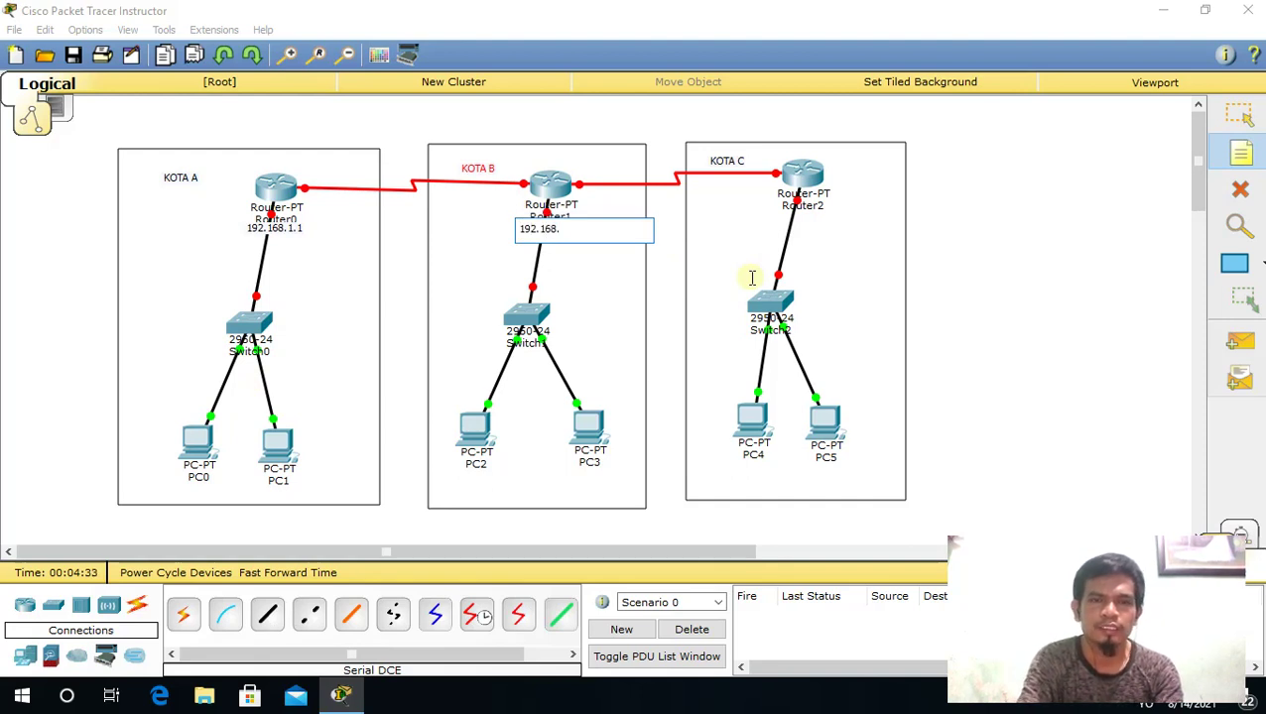
type("100")
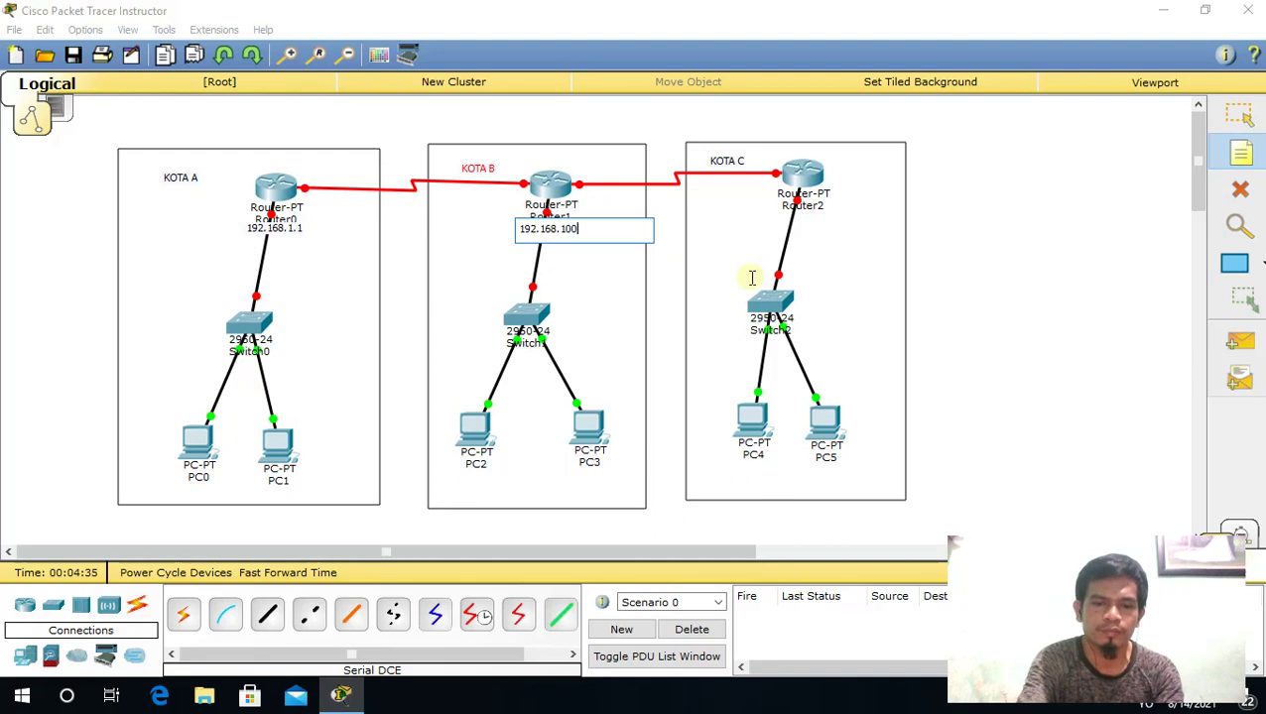
type(".1")
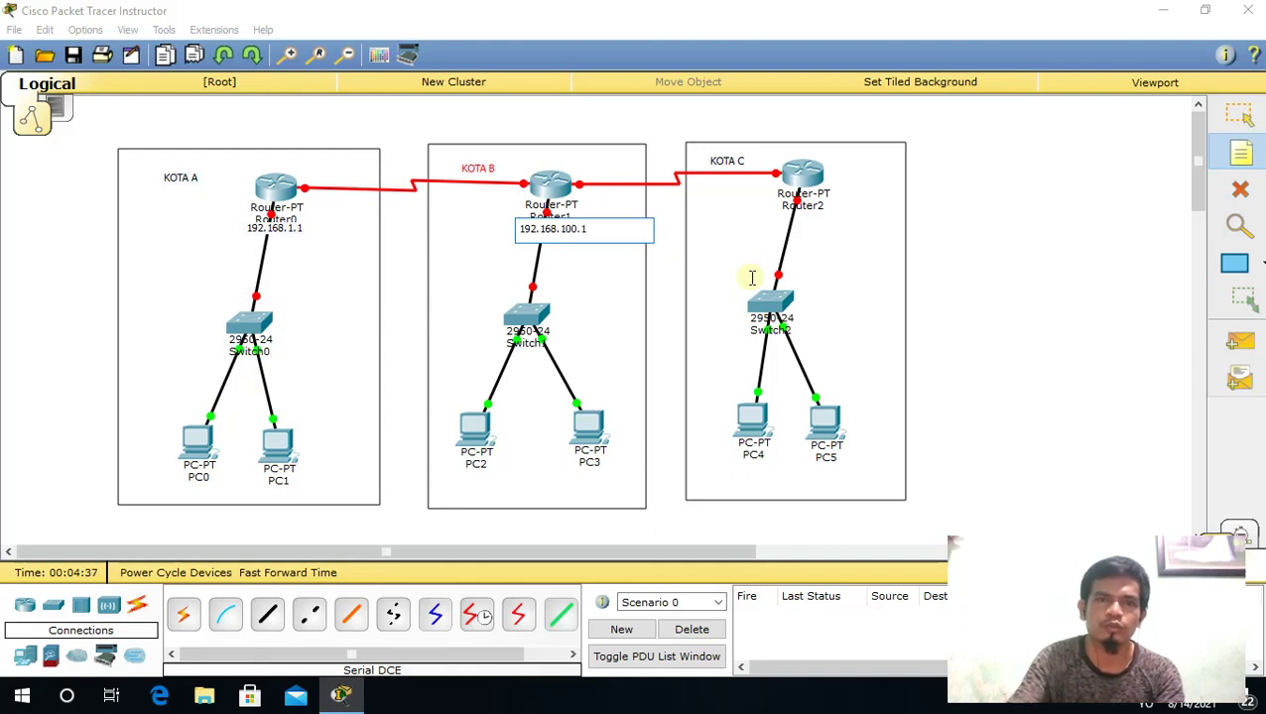
- Place a text note reading 192.168.200.1 just below Router2 in KOTA C
left_click(740, 226)
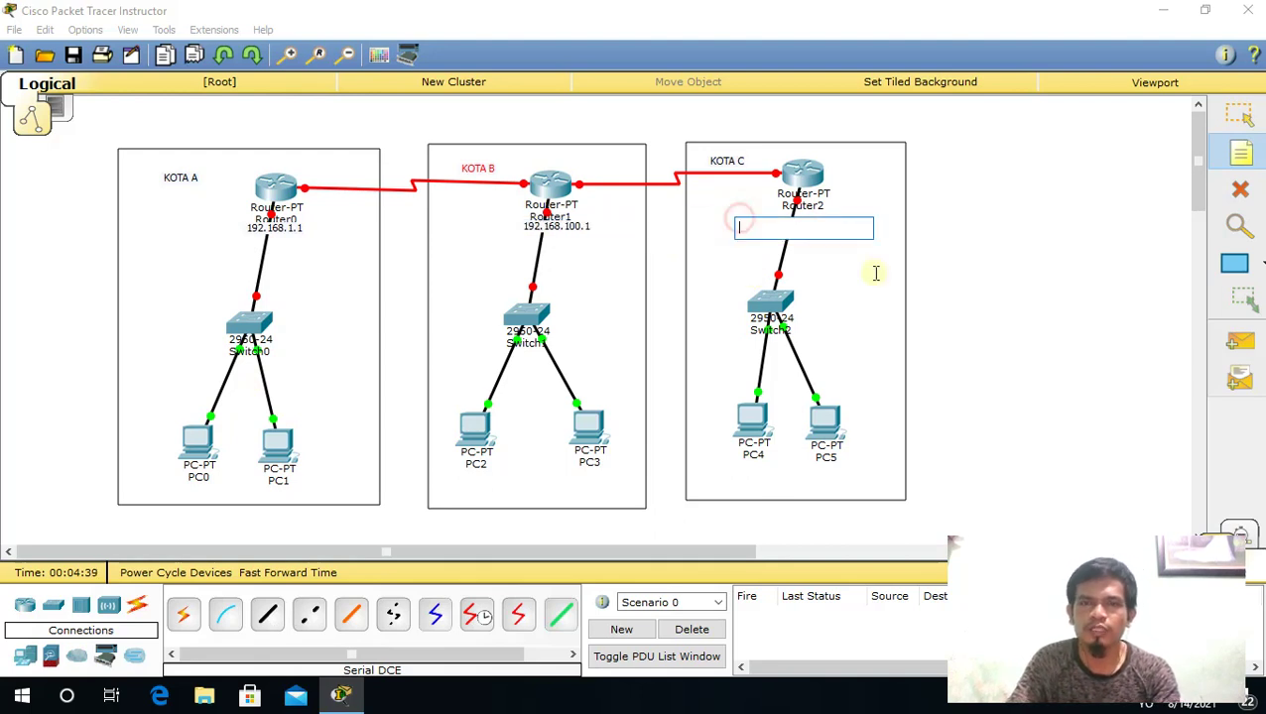
type("192")
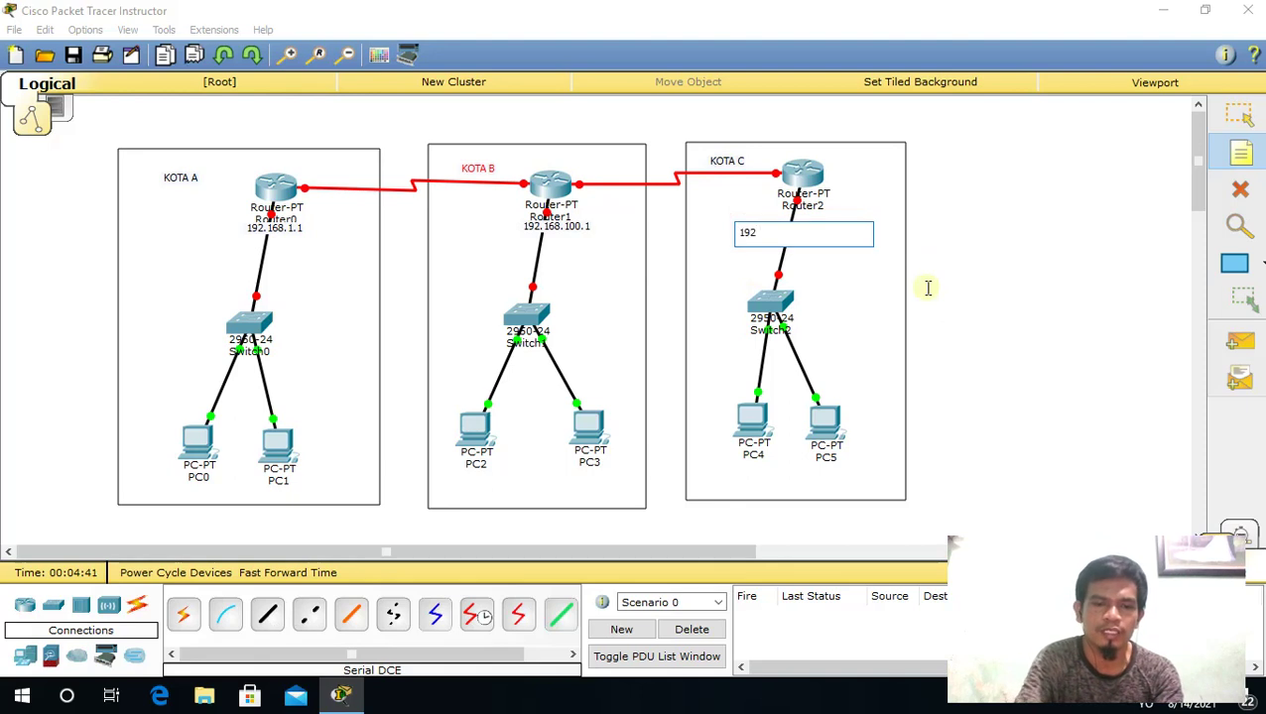
type(".")
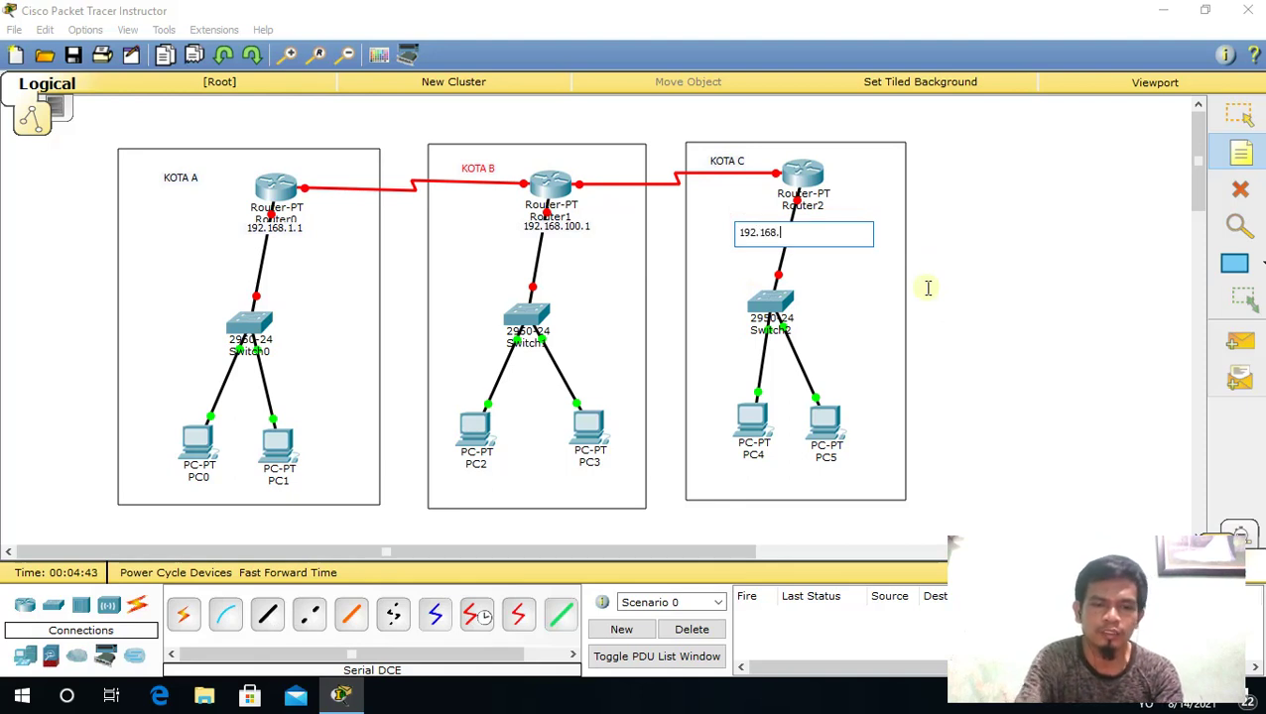
type("168.200.1")
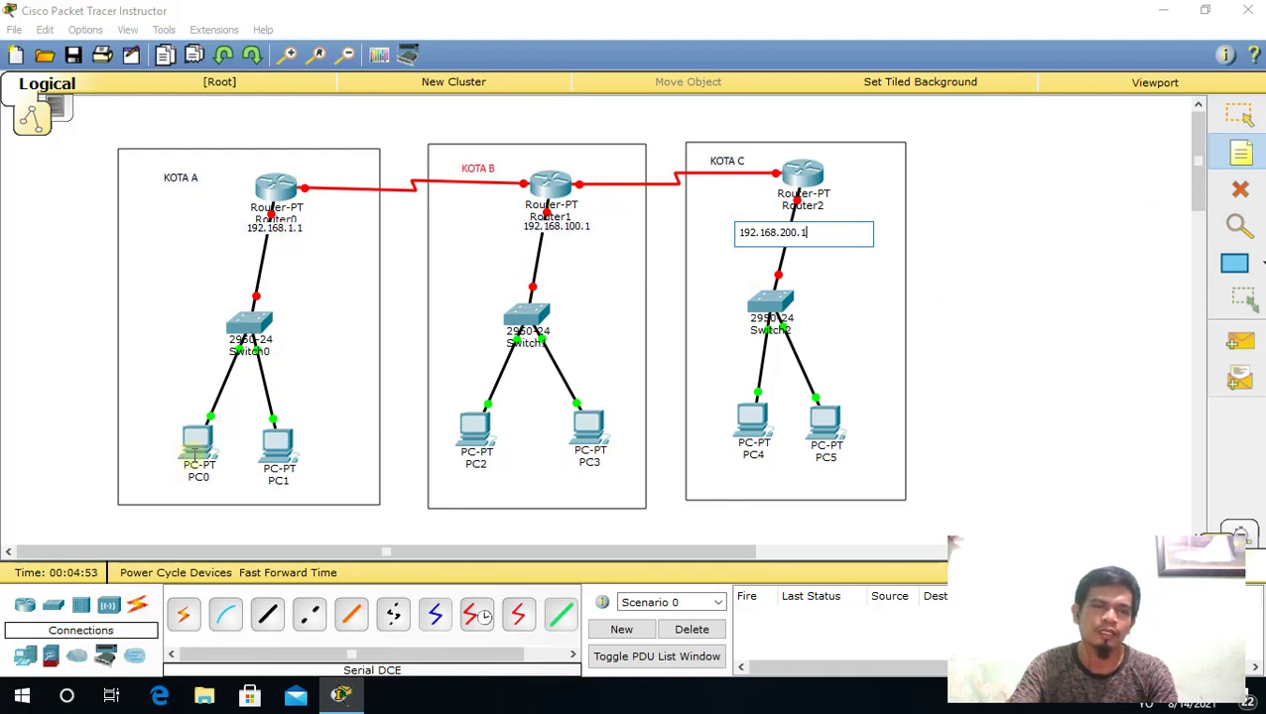
- Label the KOTA A computers with text notes: 192.168.1.2 below PC0 and 192.168.1.3 beside PC1
left_click(175, 476)
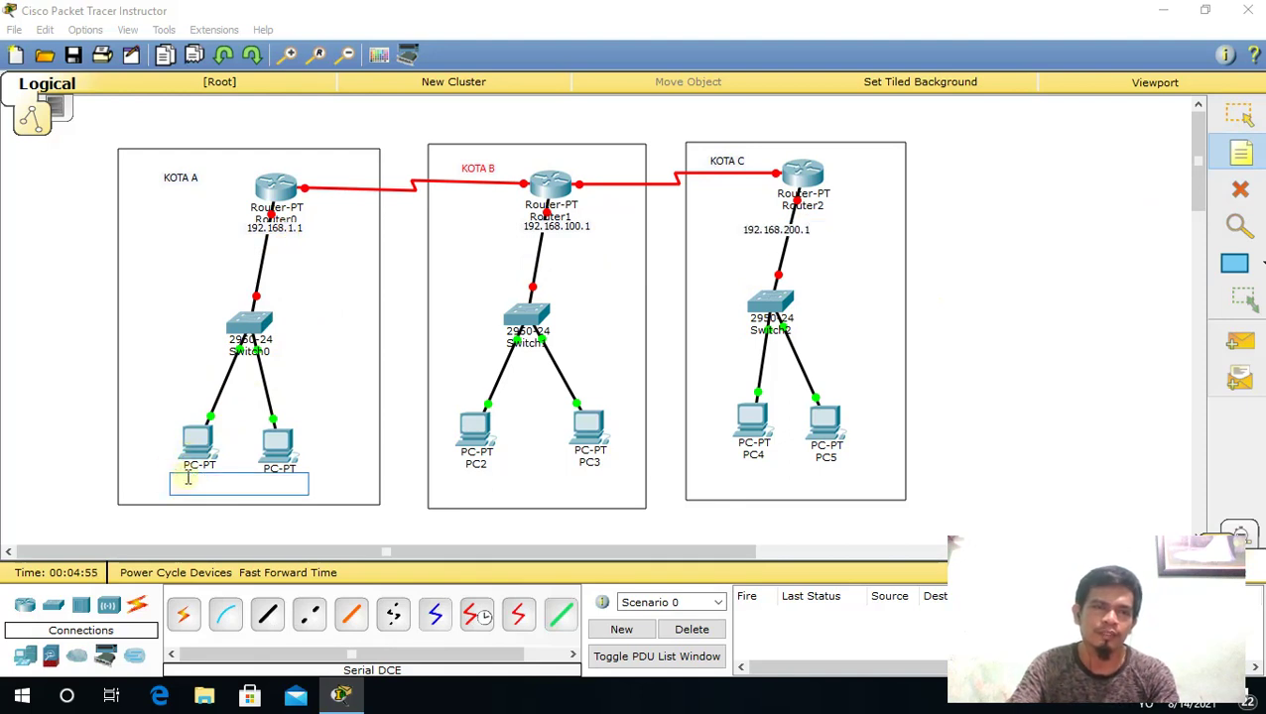
type("1")
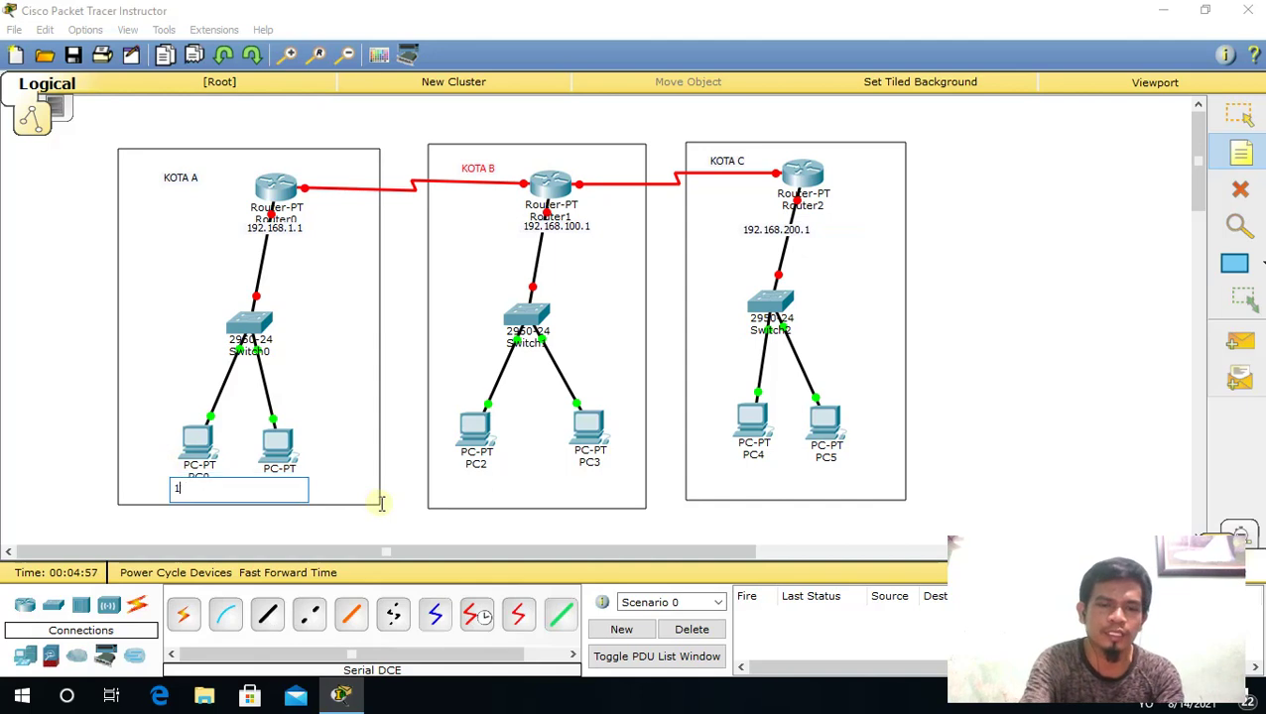
type("92.168.1.")
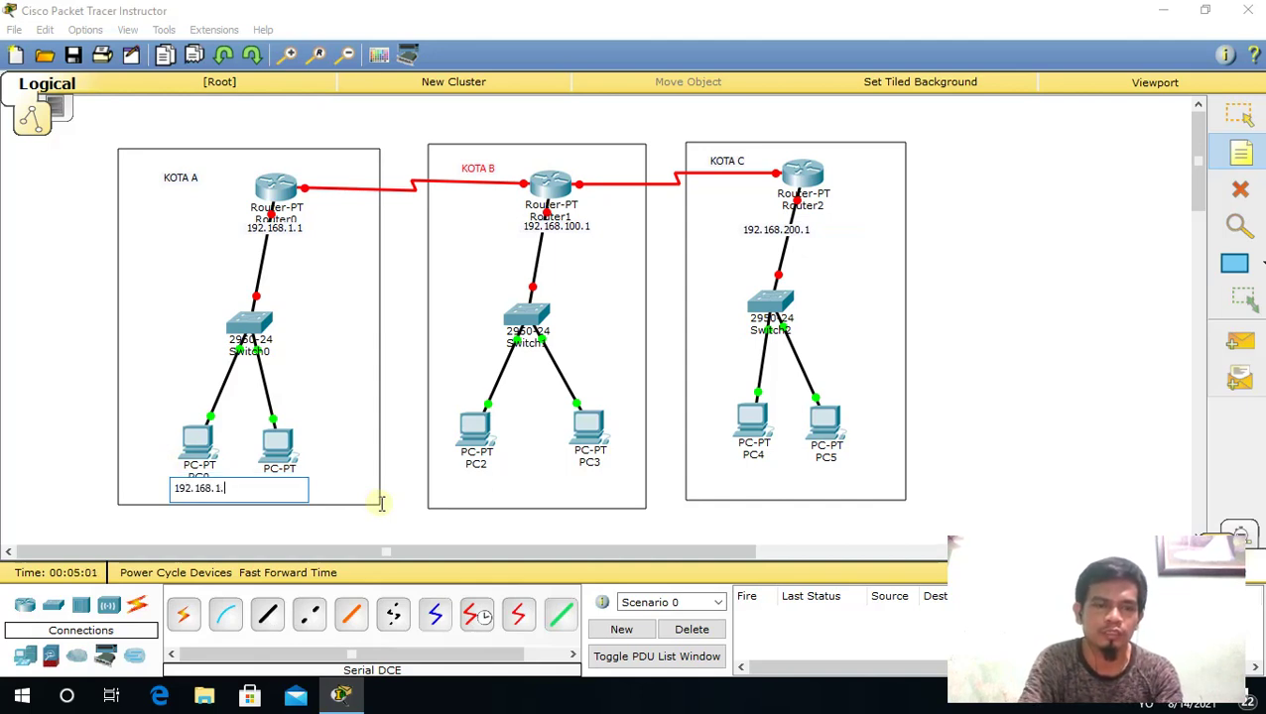
type("2")
left_click(320, 474)
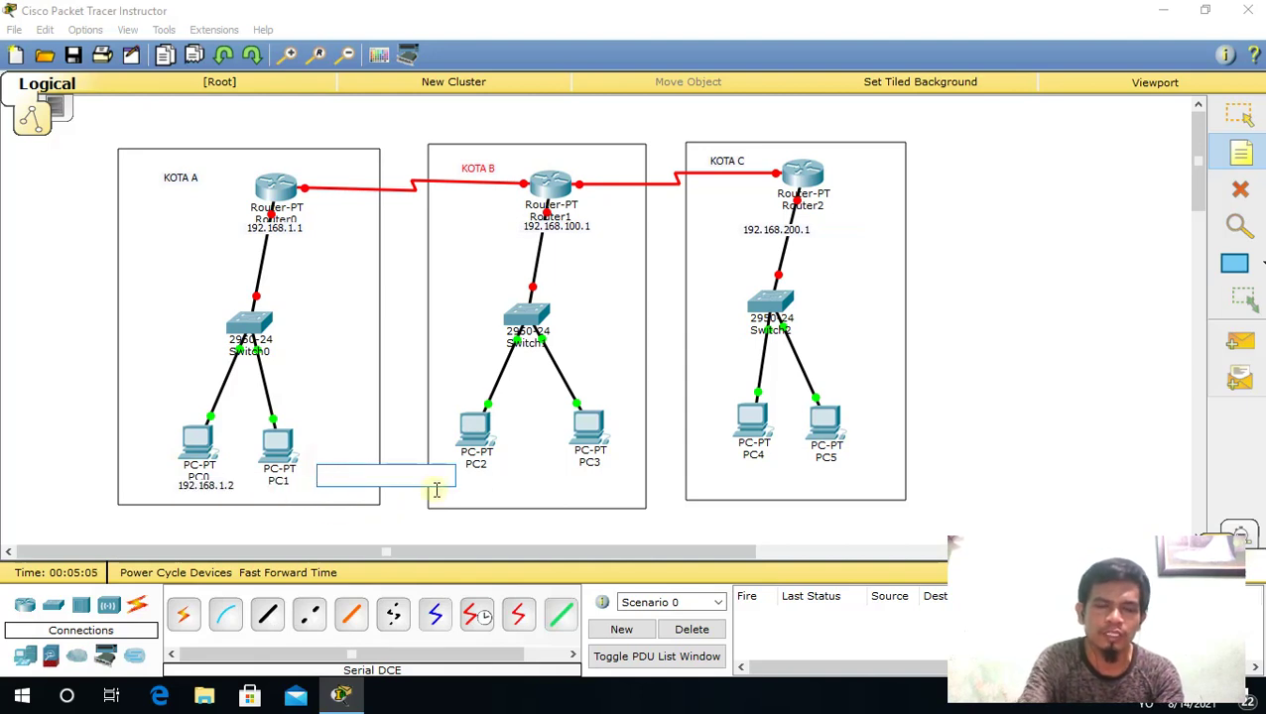
type("192.1")
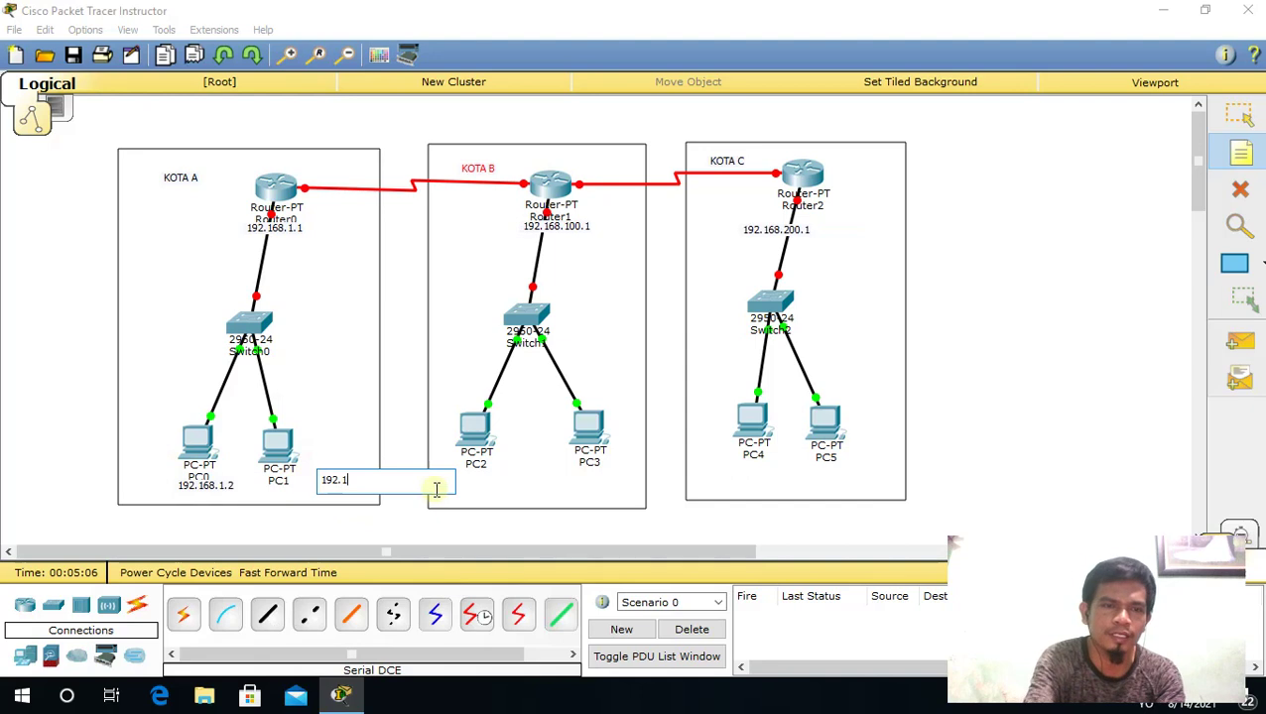
type("68.")
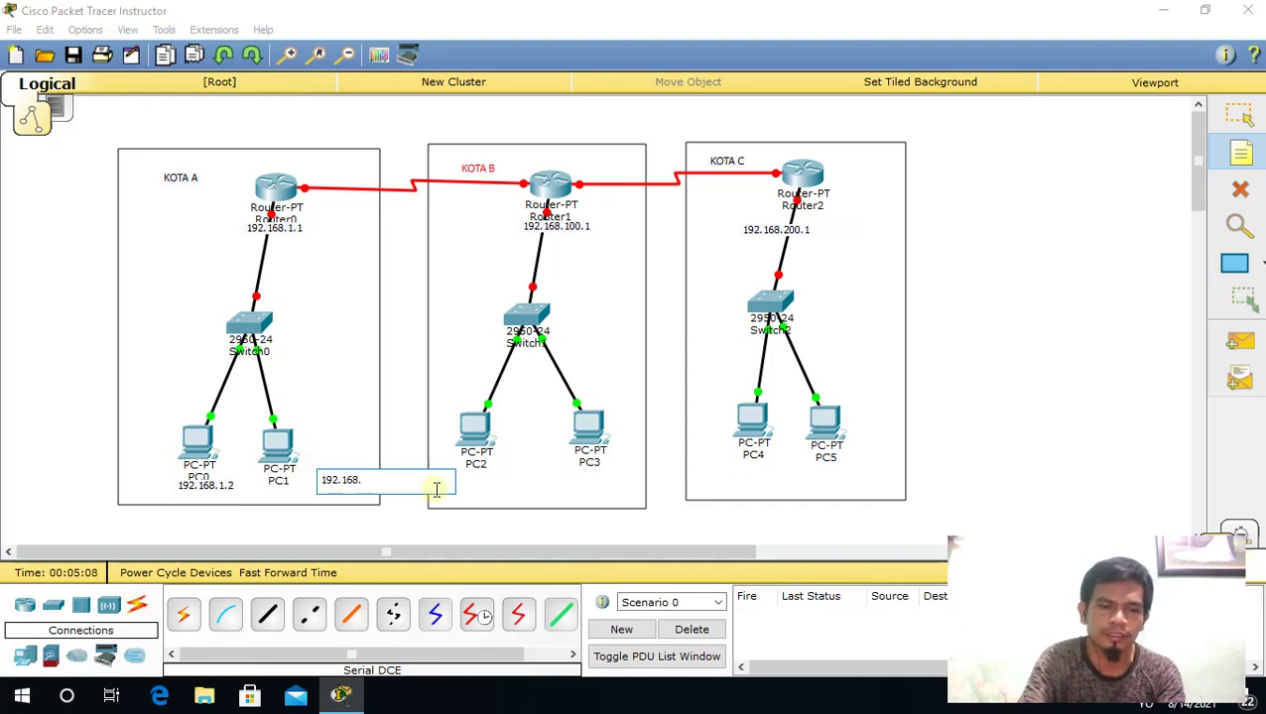
type("1.3")
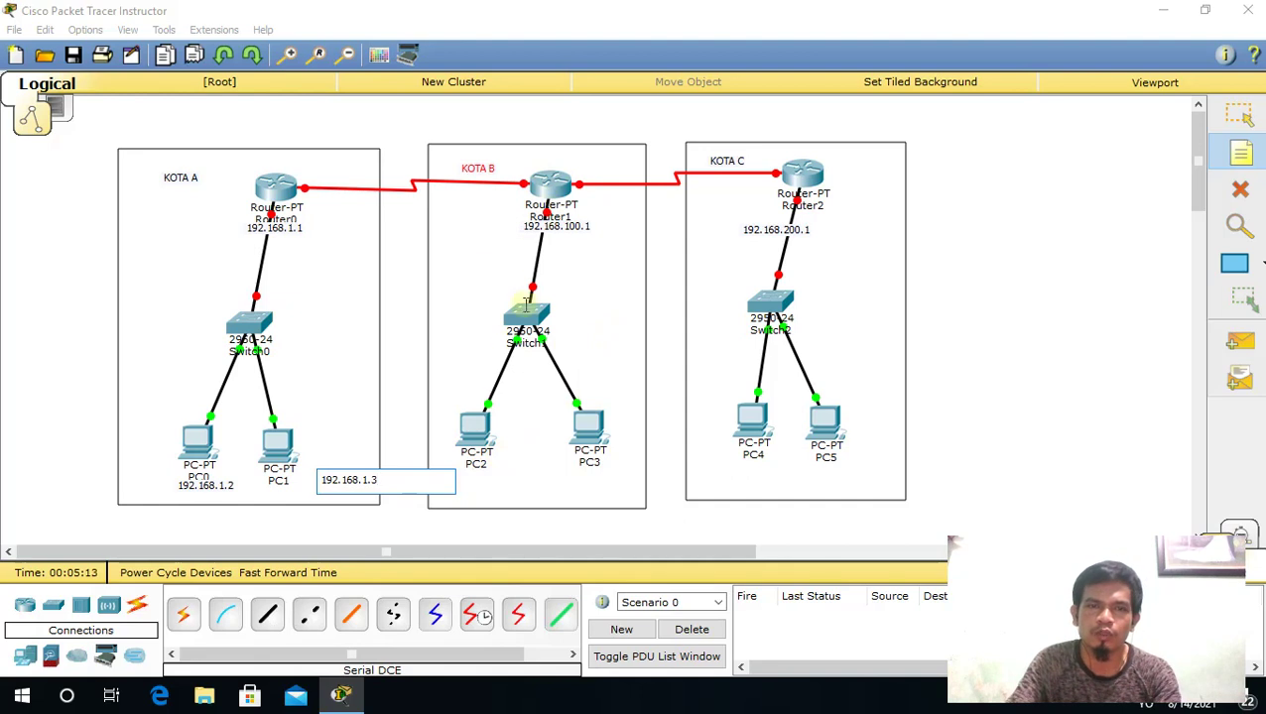
- Label the KOTA B computers with text notes: 192.168.100.2 below PC2 and 192.168.100.3 below PC3
left_click(465, 464)
type("192.168.100")
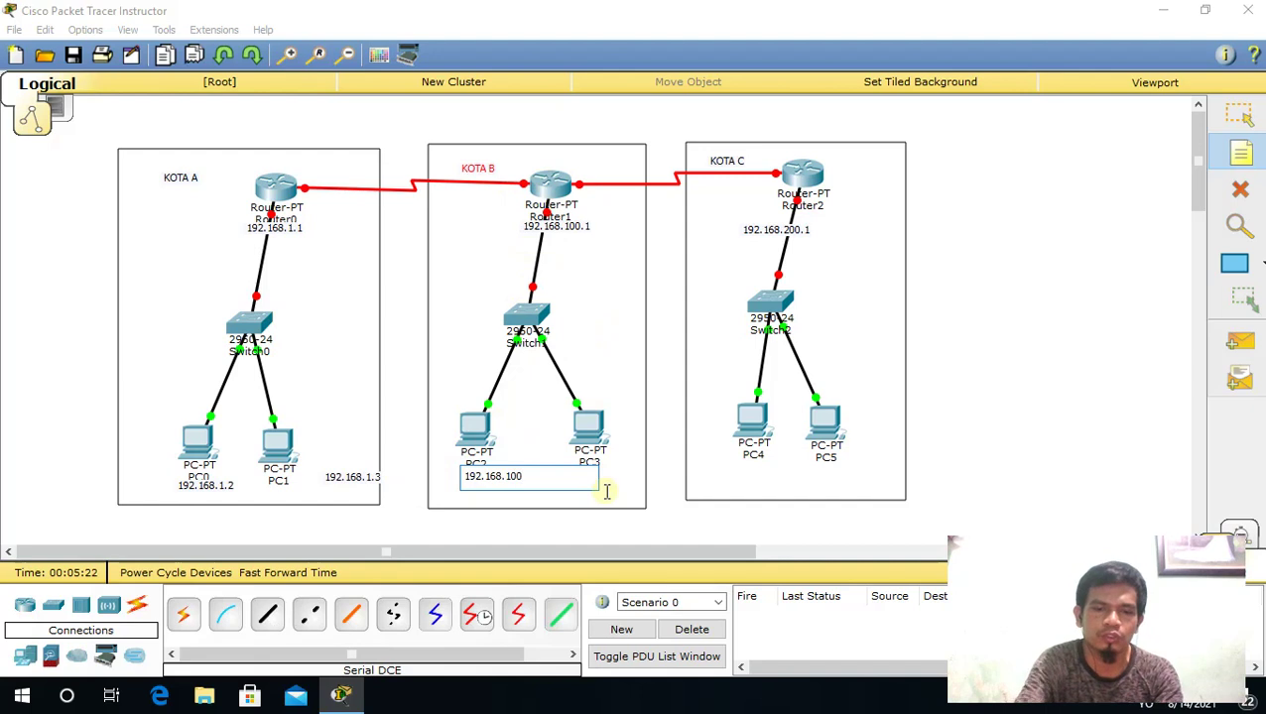
type(".2")
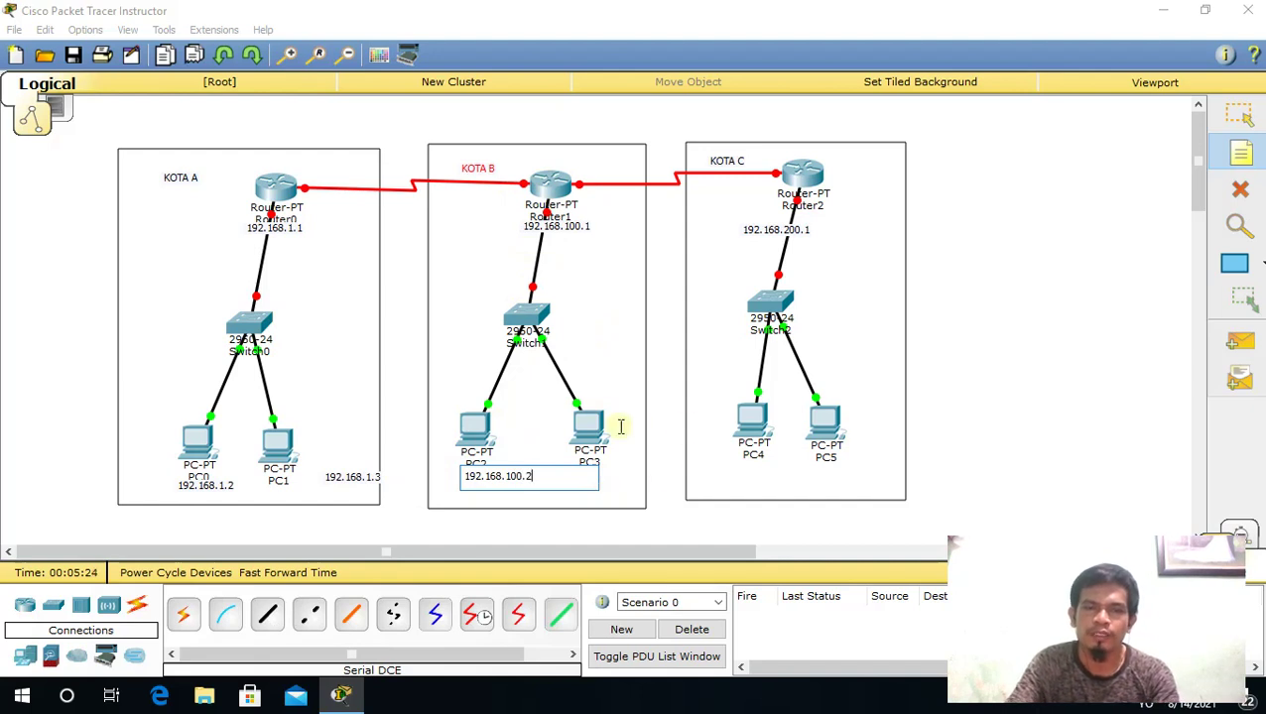
left_click(585, 462)
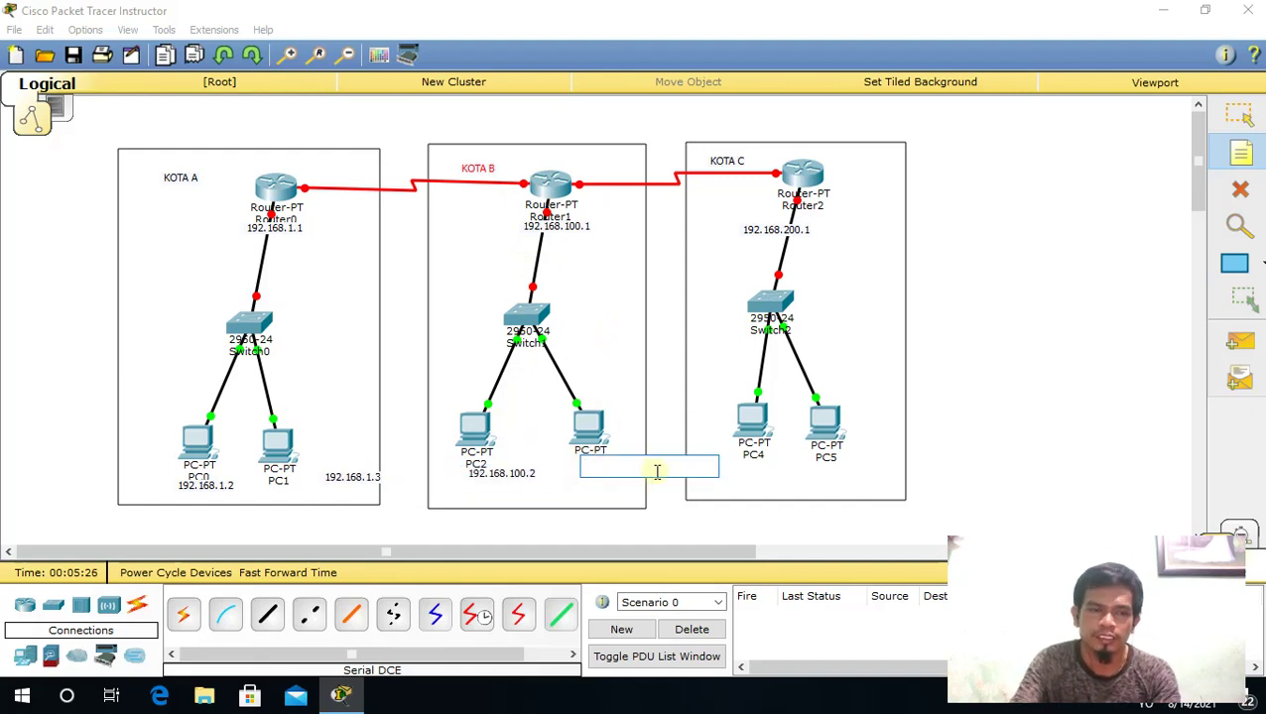
type("192")
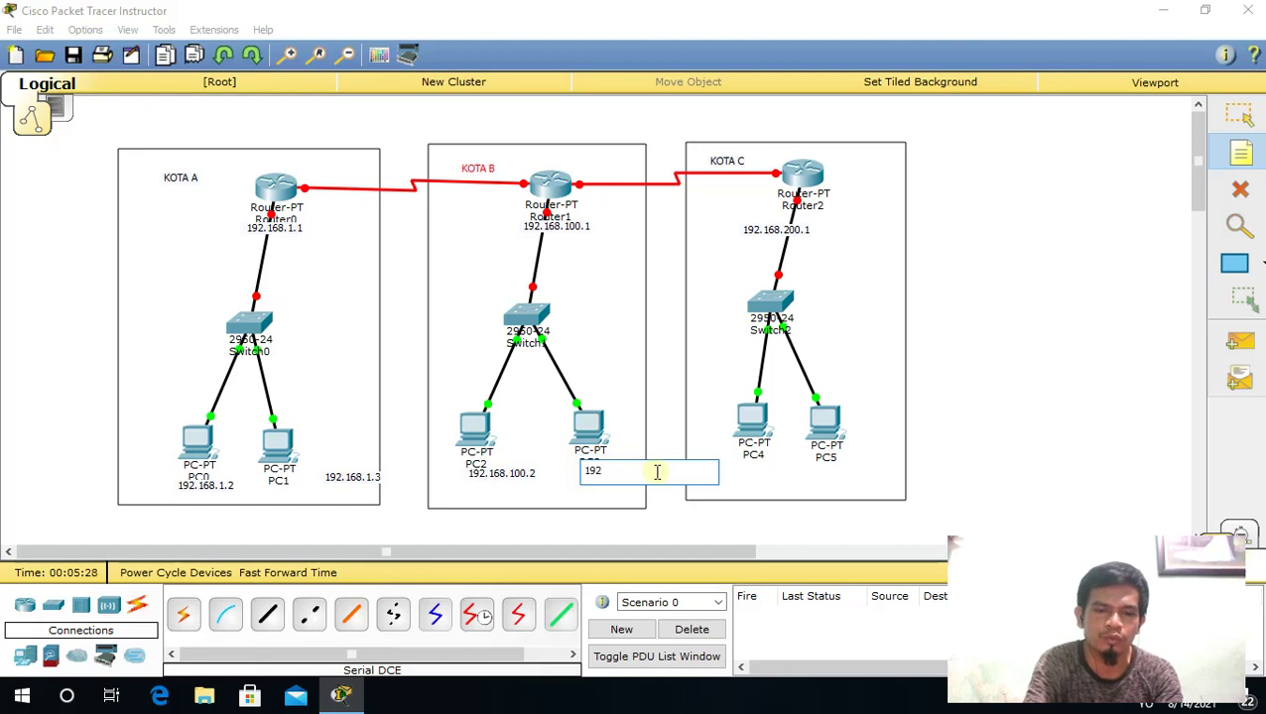
type(".168.100")
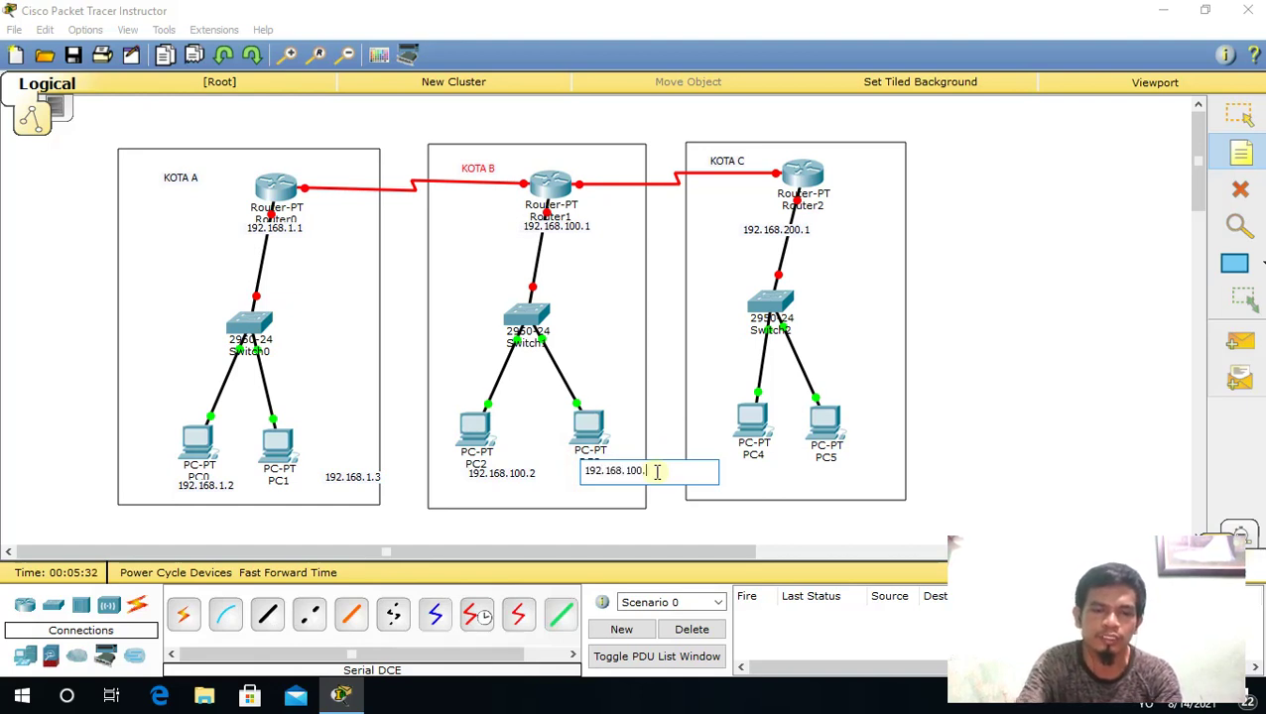
type(".3")
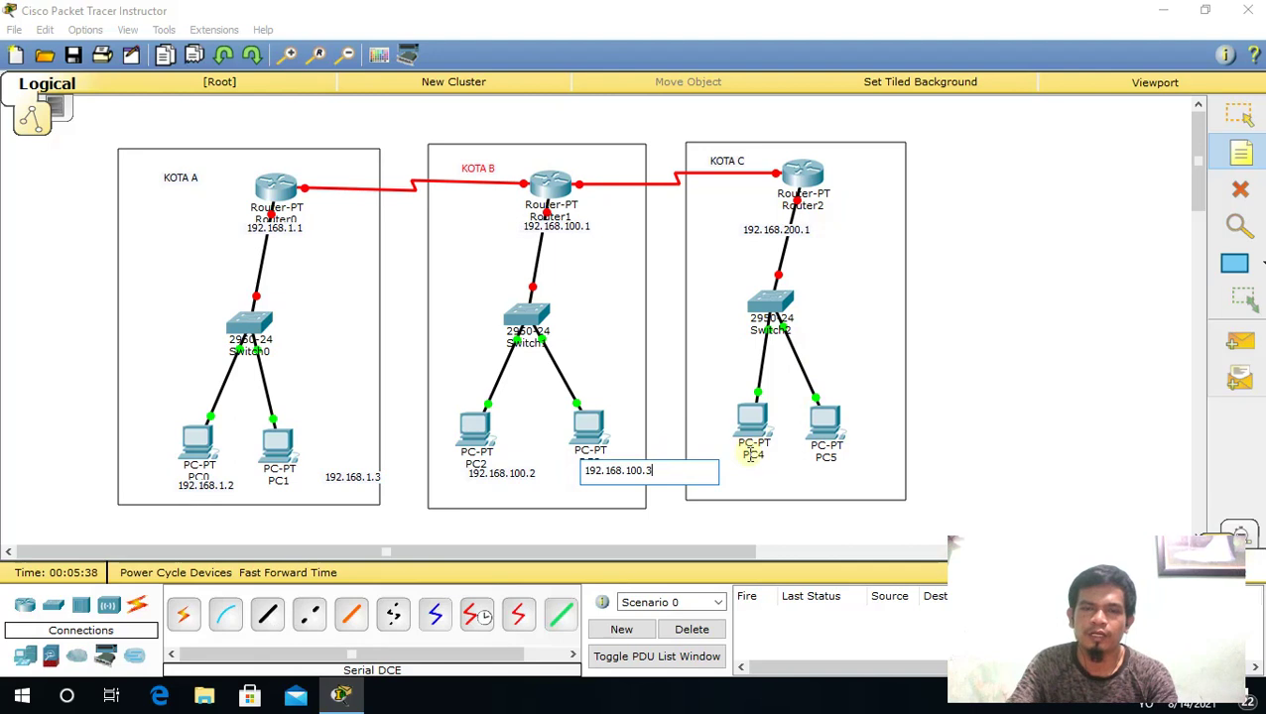
- Label the KOTA C computers with text notes: 192.168.200.2 below PC4 and 192.168.200.3 at PC5
left_click(746, 458)
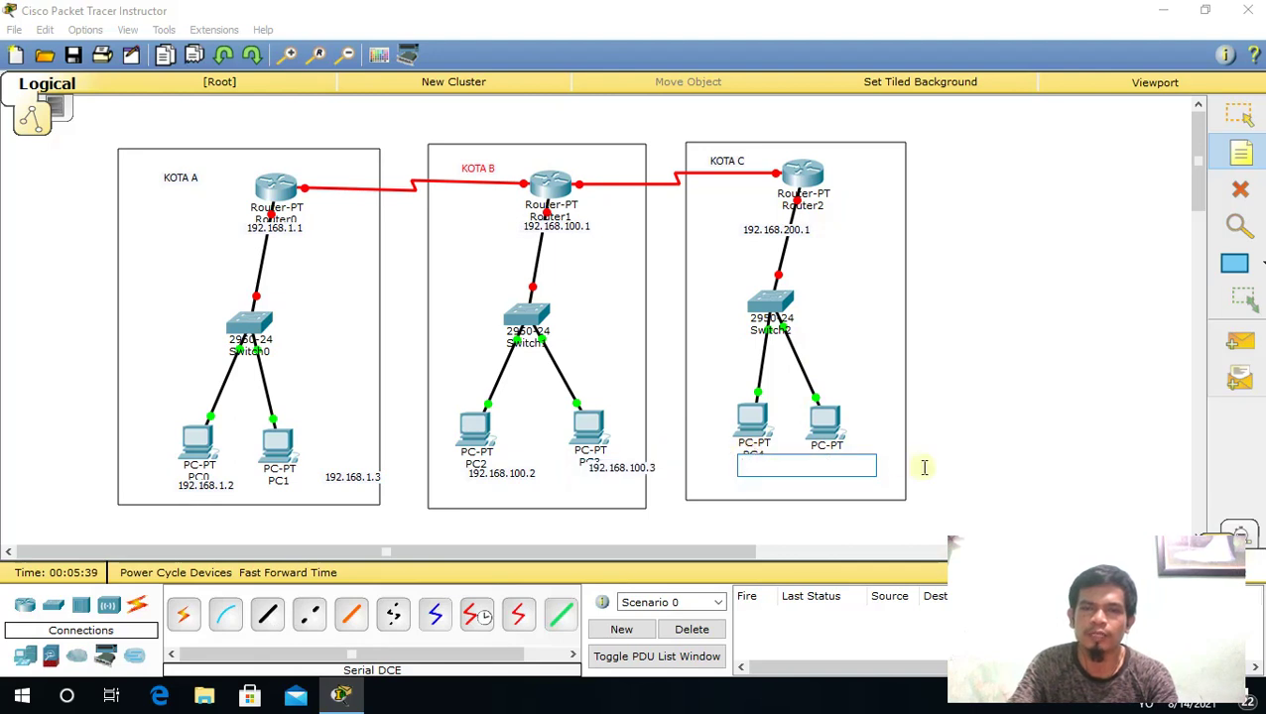
type("1")
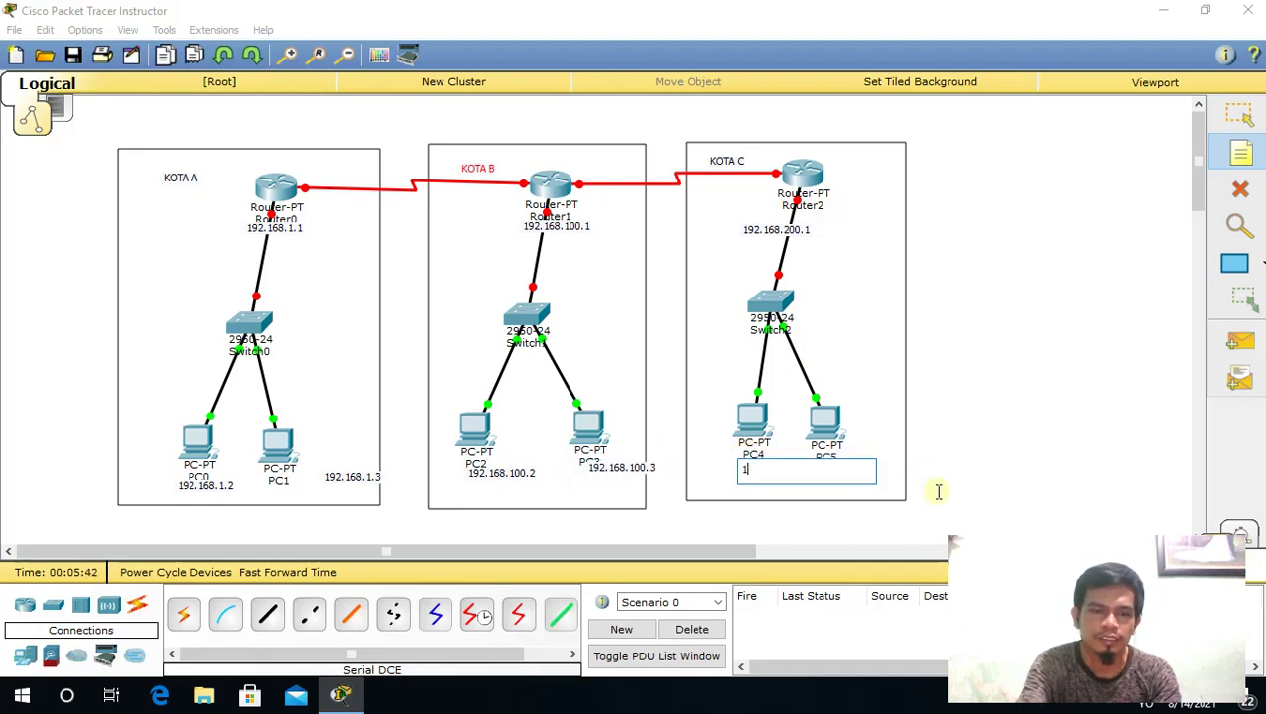
type("92.168.200.2")
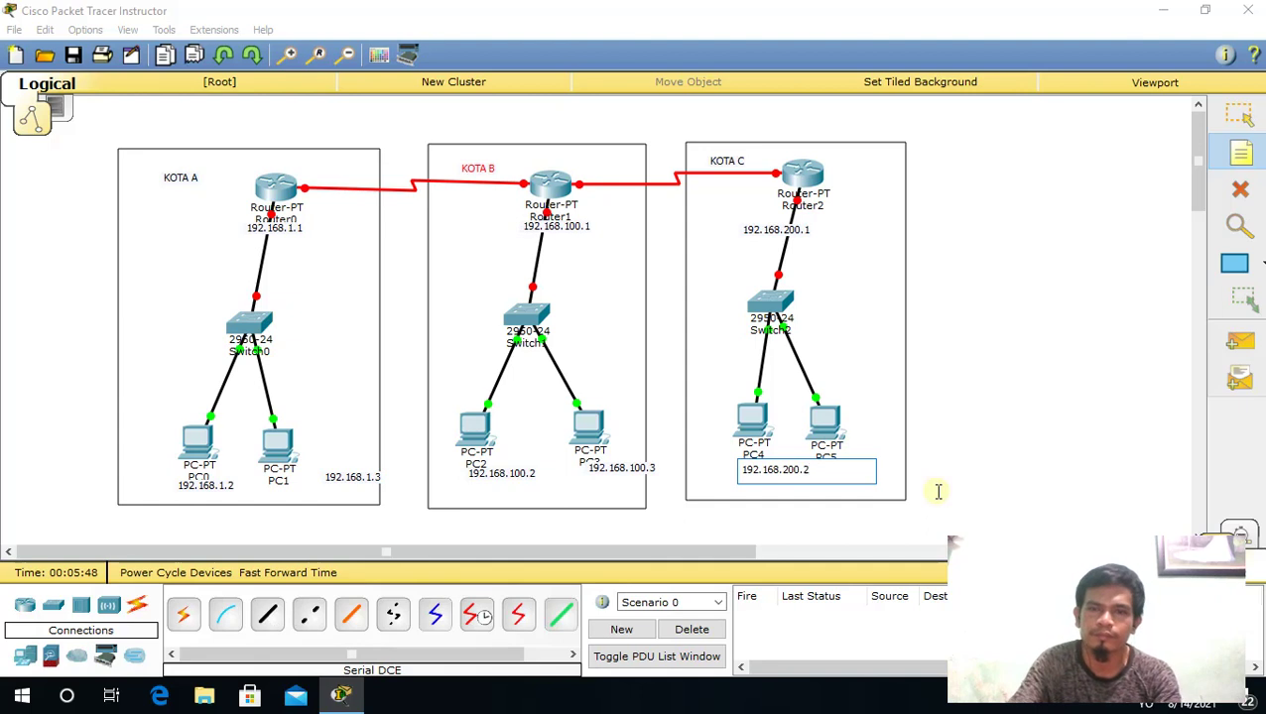
left_click(836, 453)
type("192.168.200")
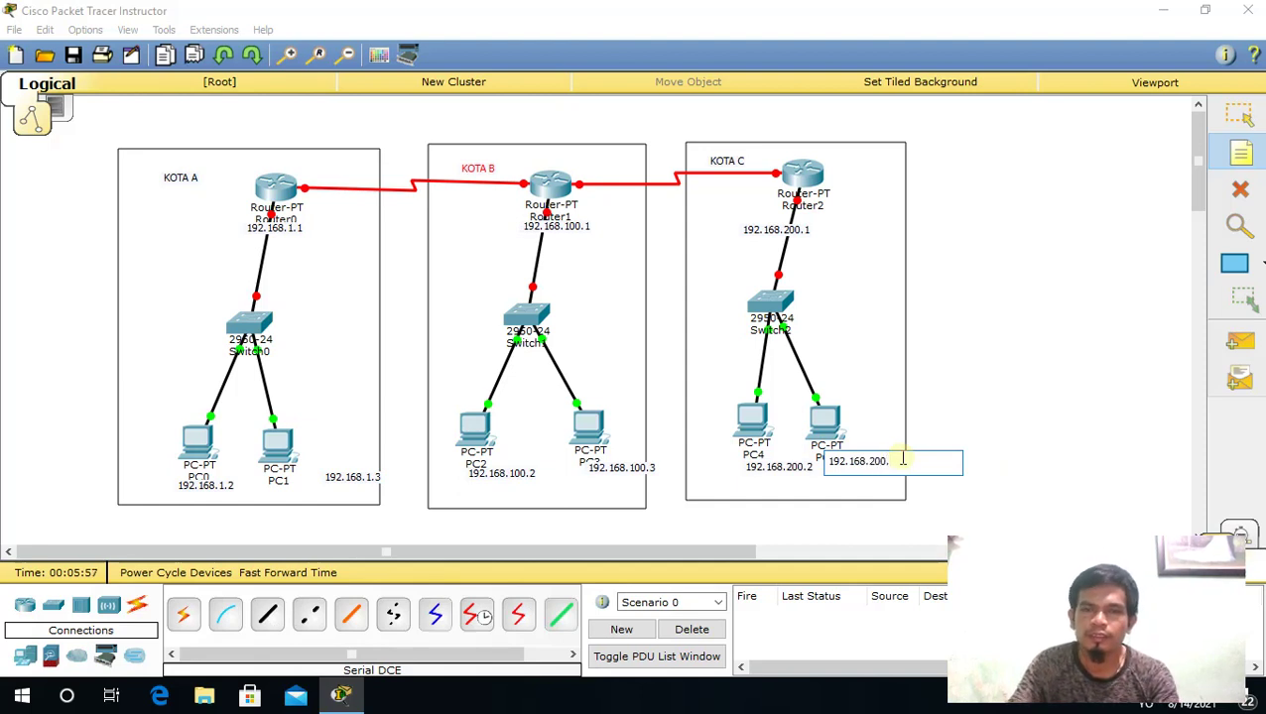
type(".3")
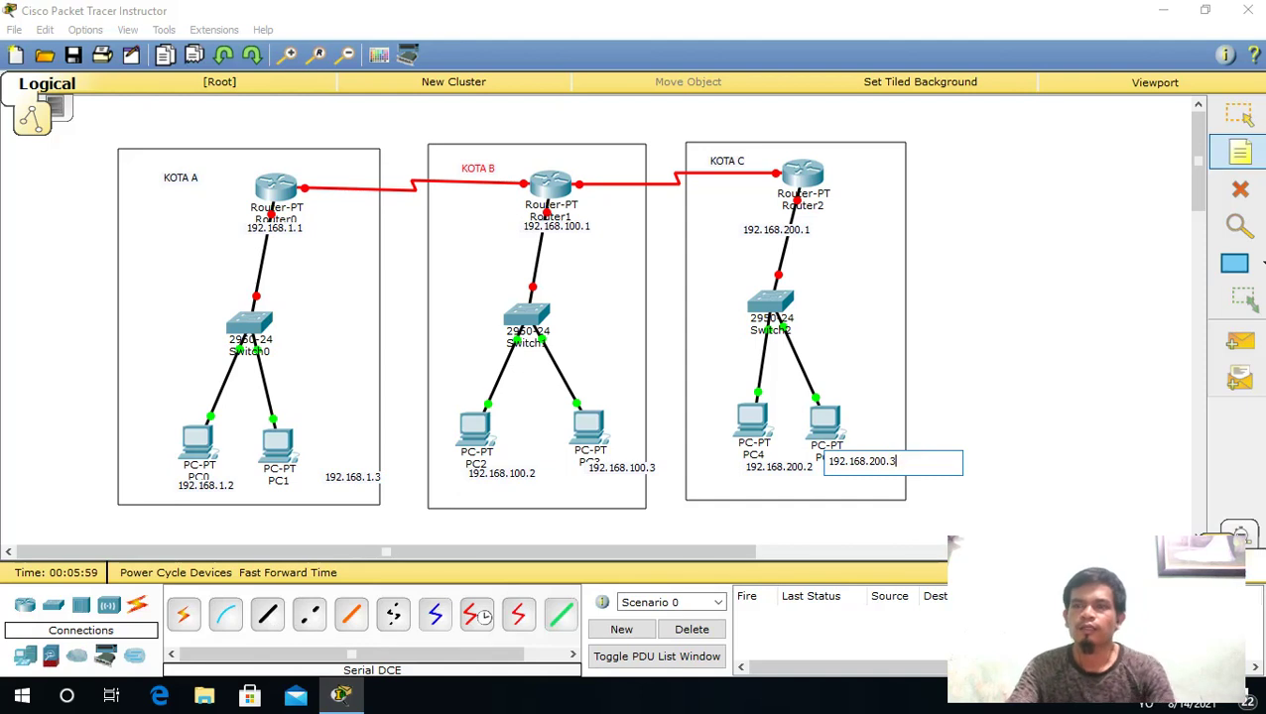
- Move the six PC address notes so each sits centred under its PC-PT label, covering the PC's name
left_click(1243, 116)
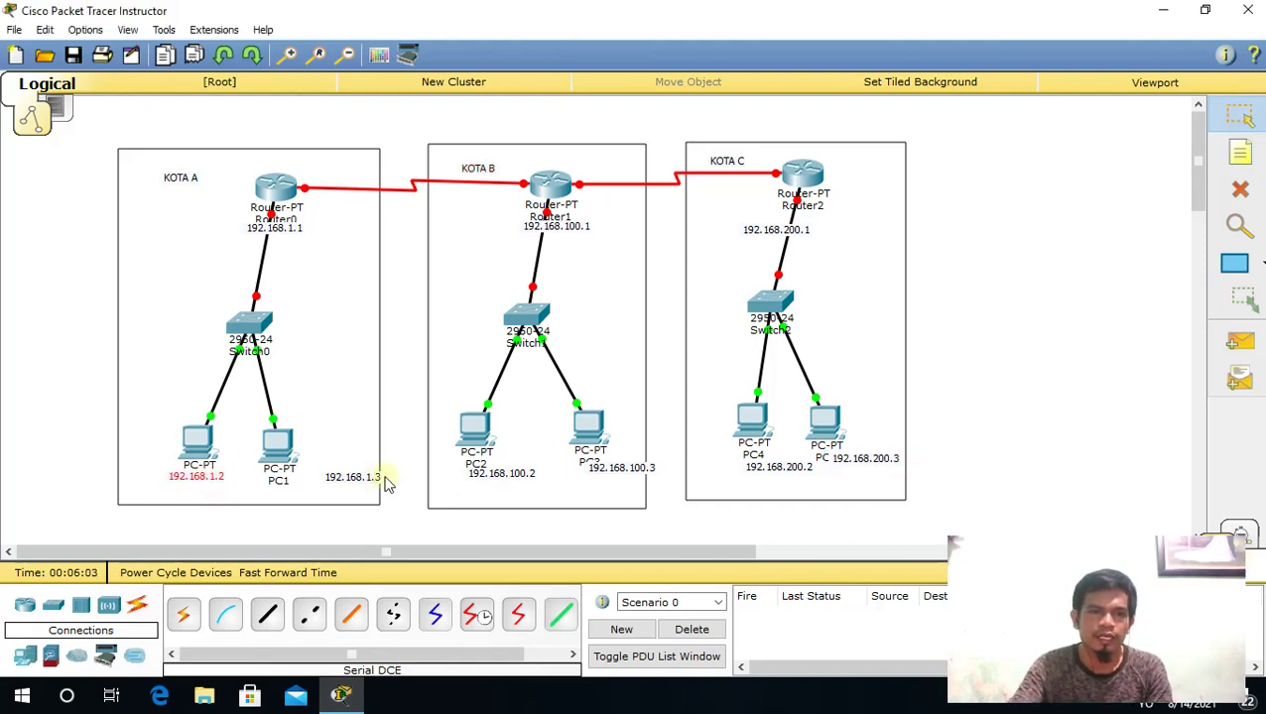
left_click_drag(373, 477, 309, 489)
left_click_drag(497, 477, 470, 475)
left_click_drag(626, 476, 595, 473)
left_click_drag(779, 466, 754, 456)
left_click_drag(861, 466, 832, 464)
left_click(930, 380)
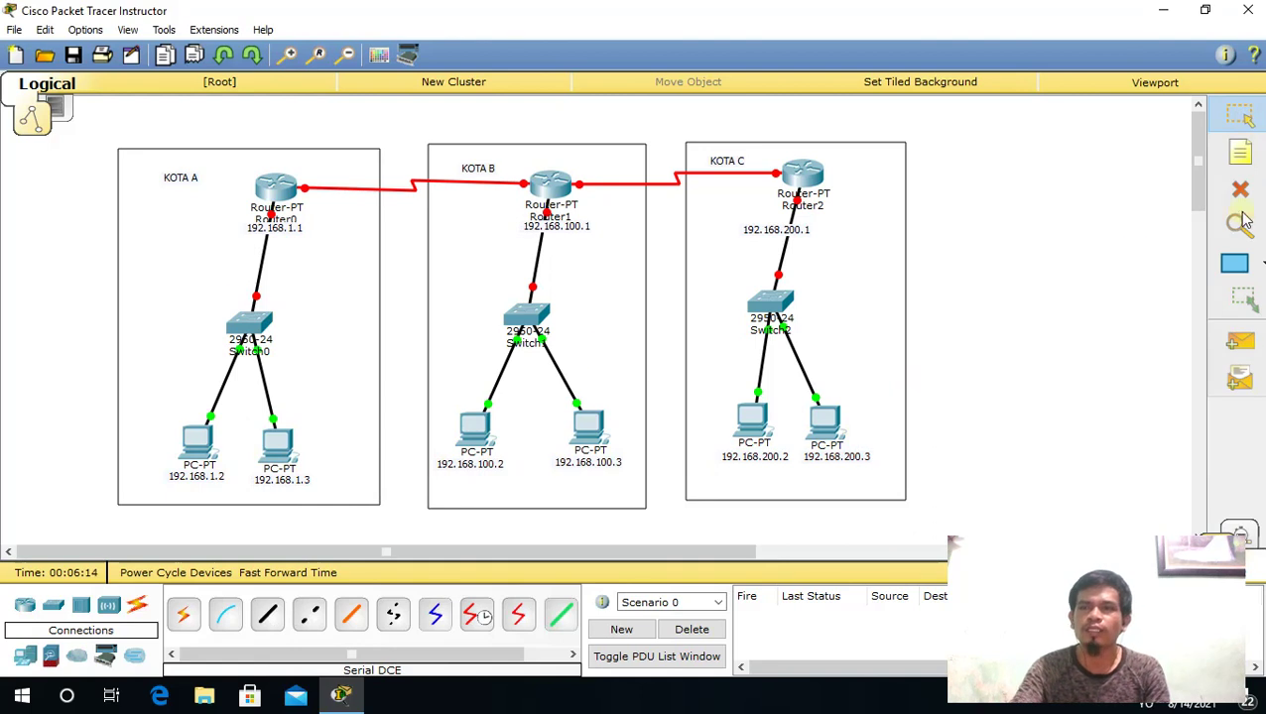
- Label the serial link between KOTA A and KOTA B with text notes: 100.1.1.1 beside Router0 and 100.1.1.2 beside Router1
left_click(1246, 155)
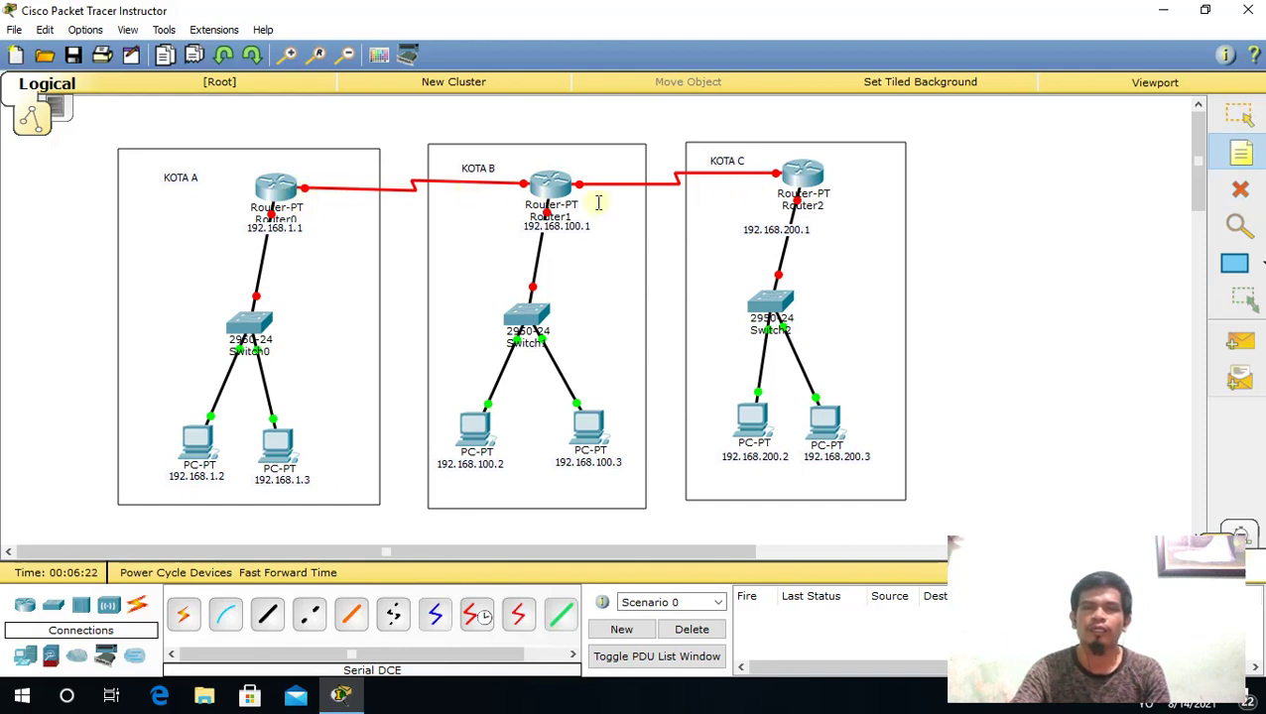
mouse_move(310, 181)
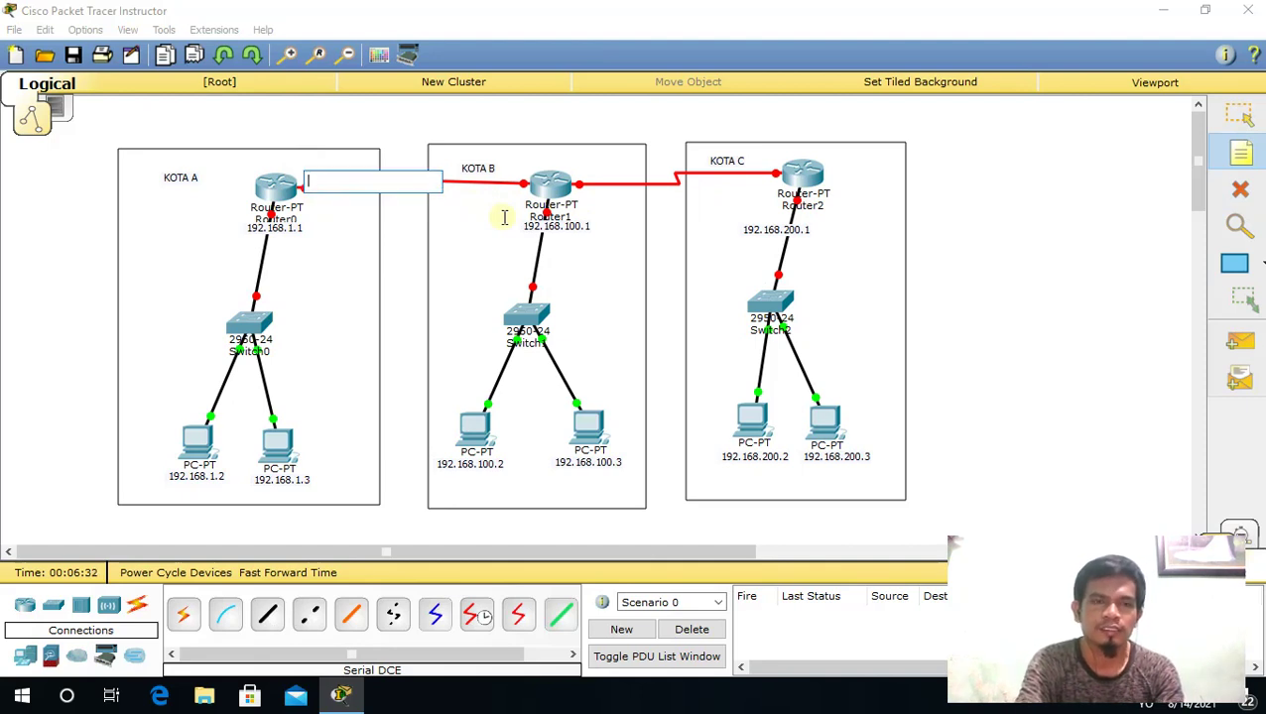
type("00.1.1.1")
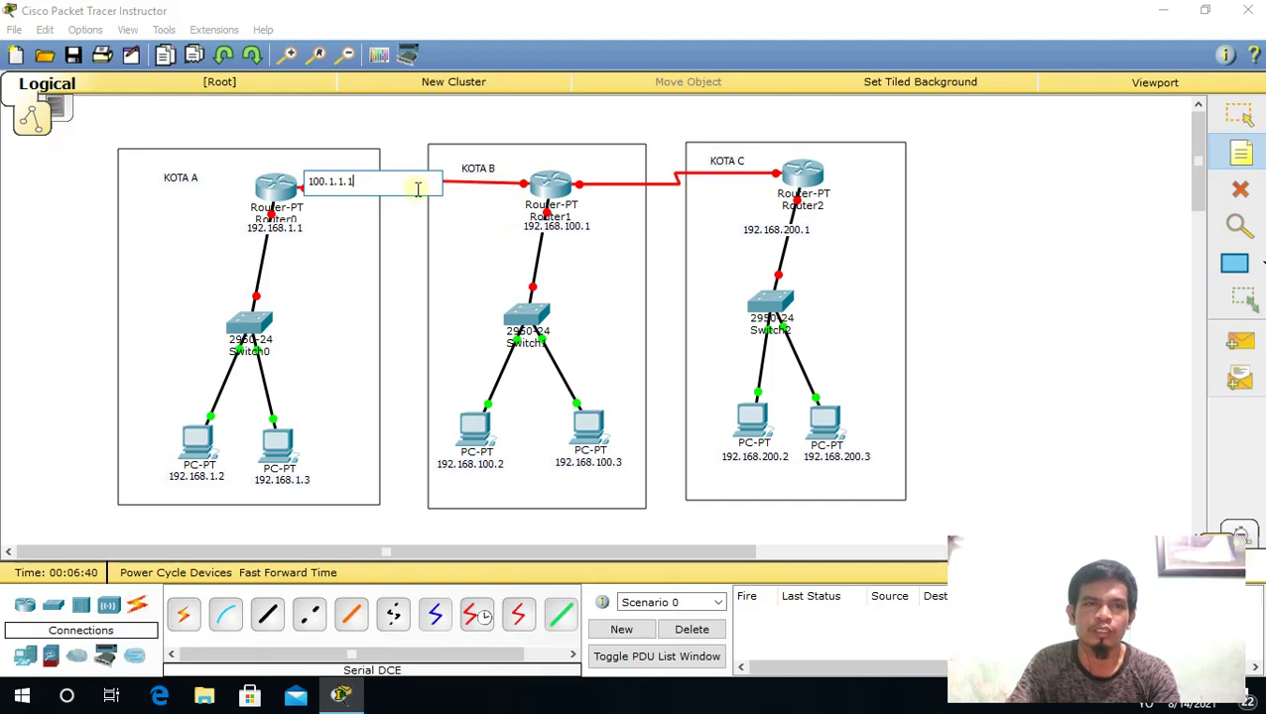
left_click(467, 194)
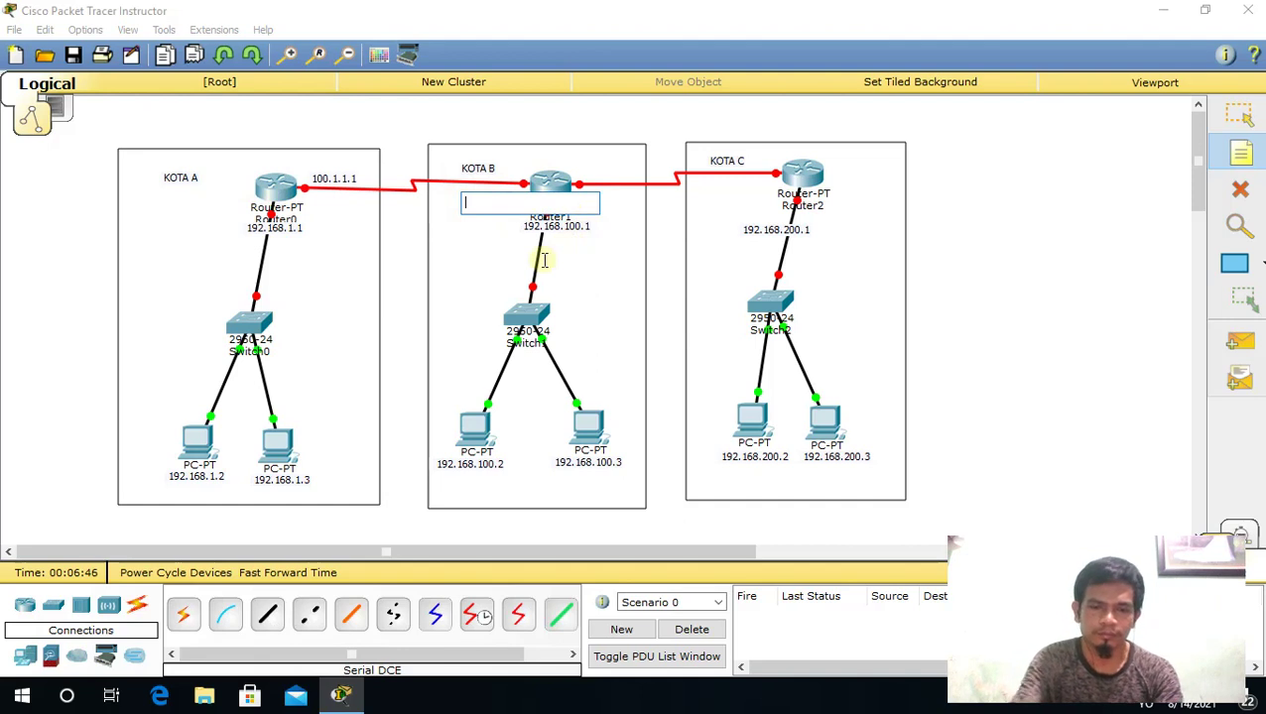
type("100.")
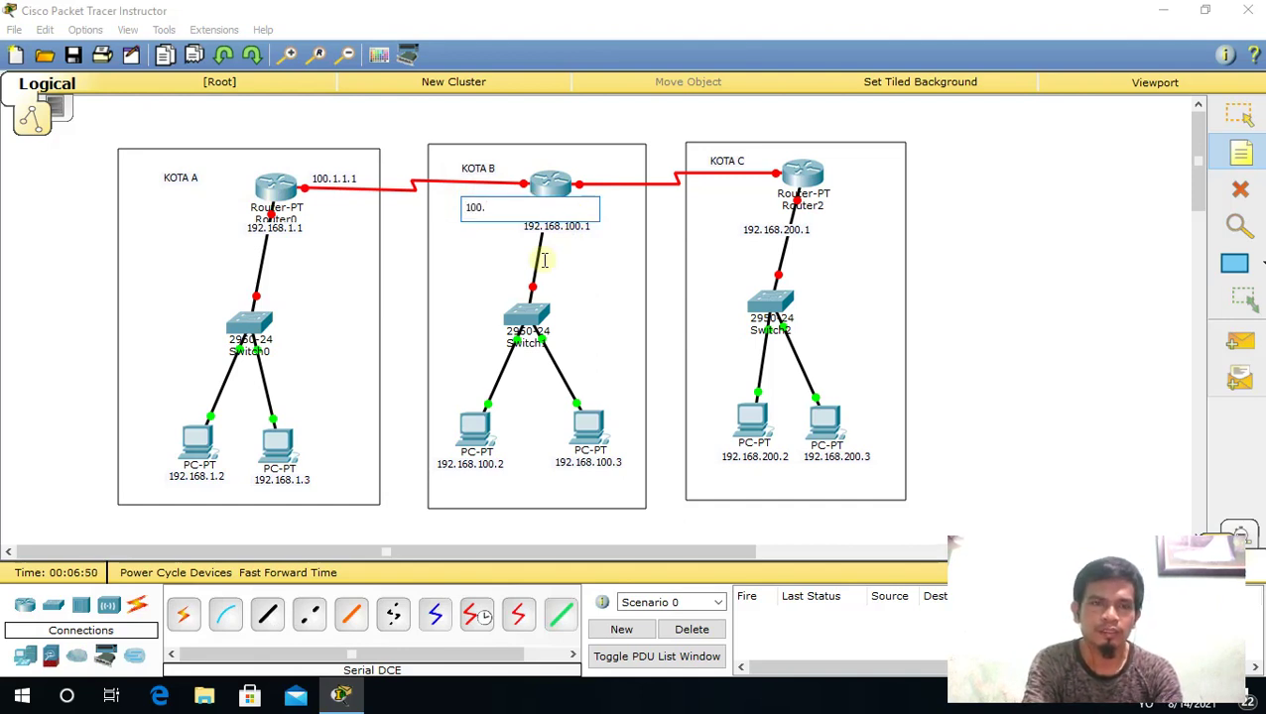
type("1.1.2")
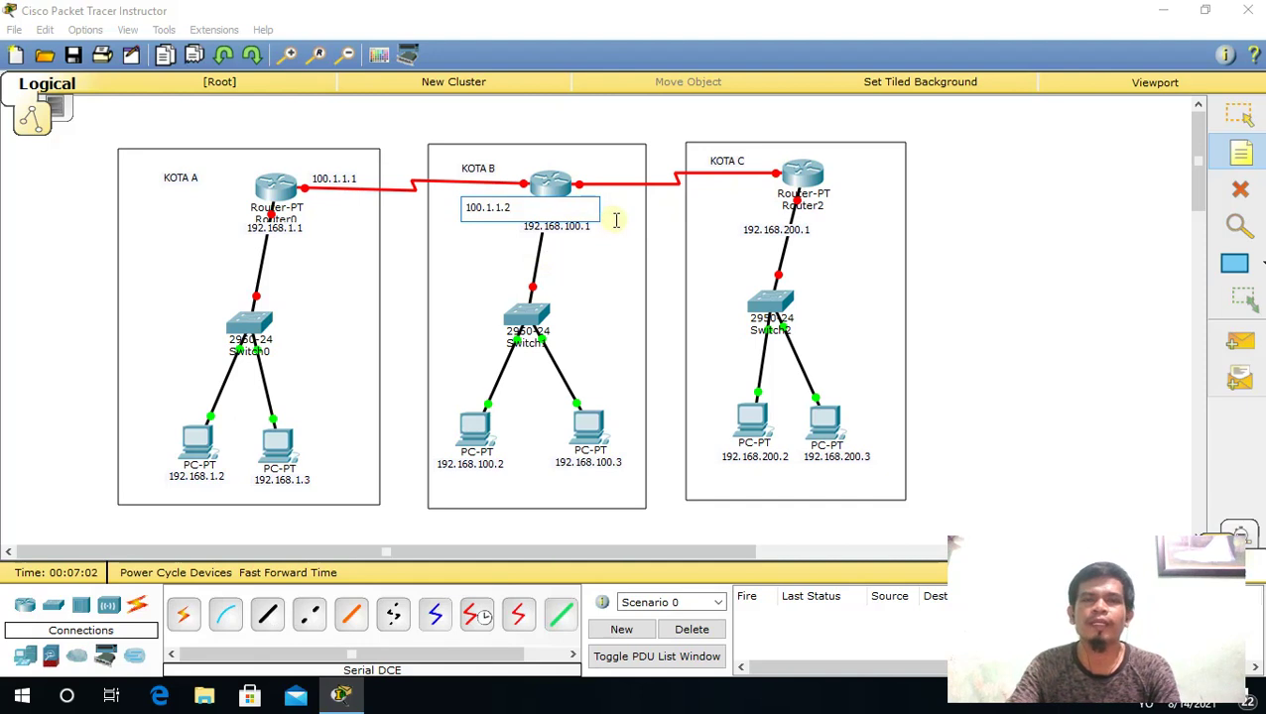
- Label the serial link between KOTA B and KOTA C with text notes: 128.50.1.1 beside Router1 and 128.50.1.2 beside Router2
left_click(580, 163)
type("128.")
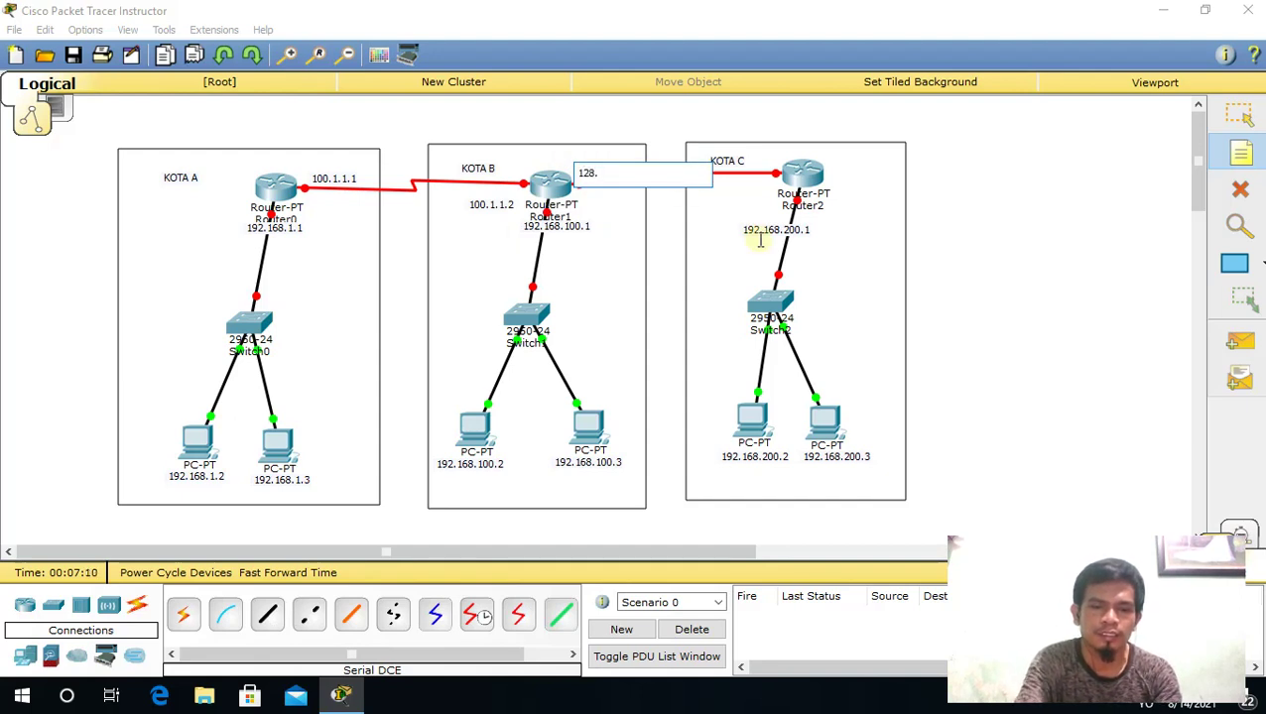
type("50.1.1")
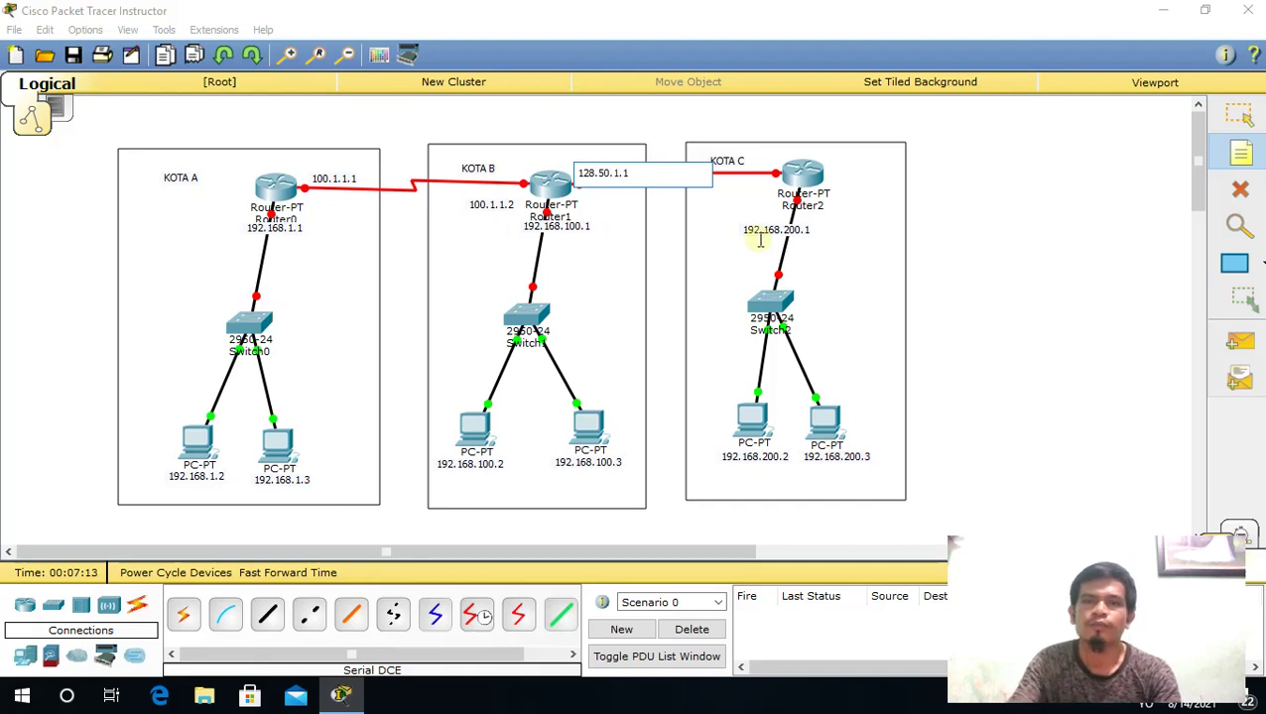
left_click(719, 183)
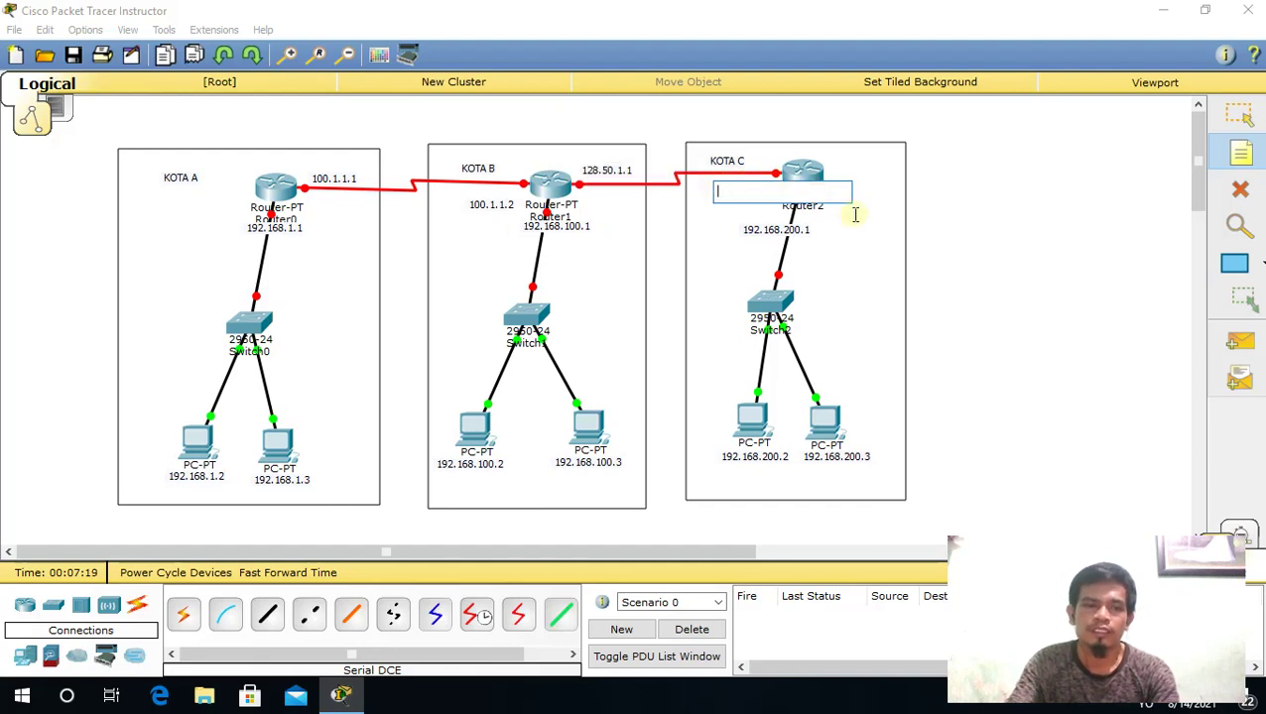
type("128.50")
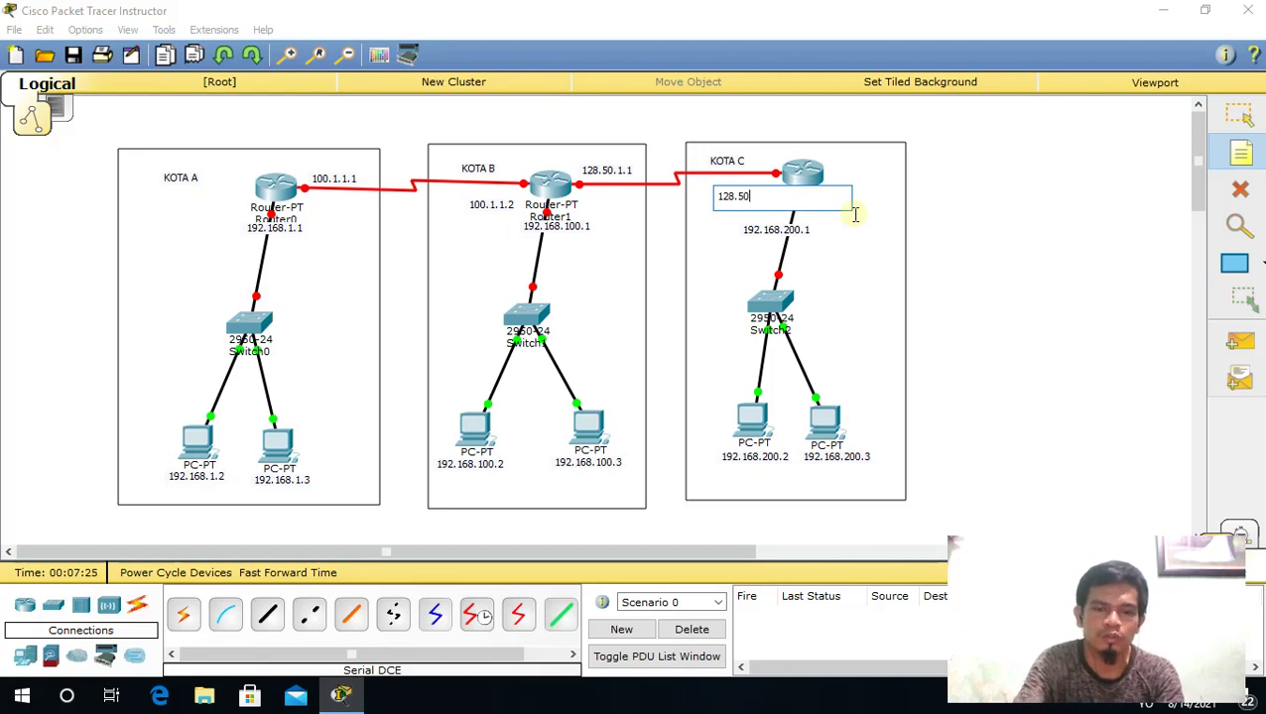
type(".1.2")
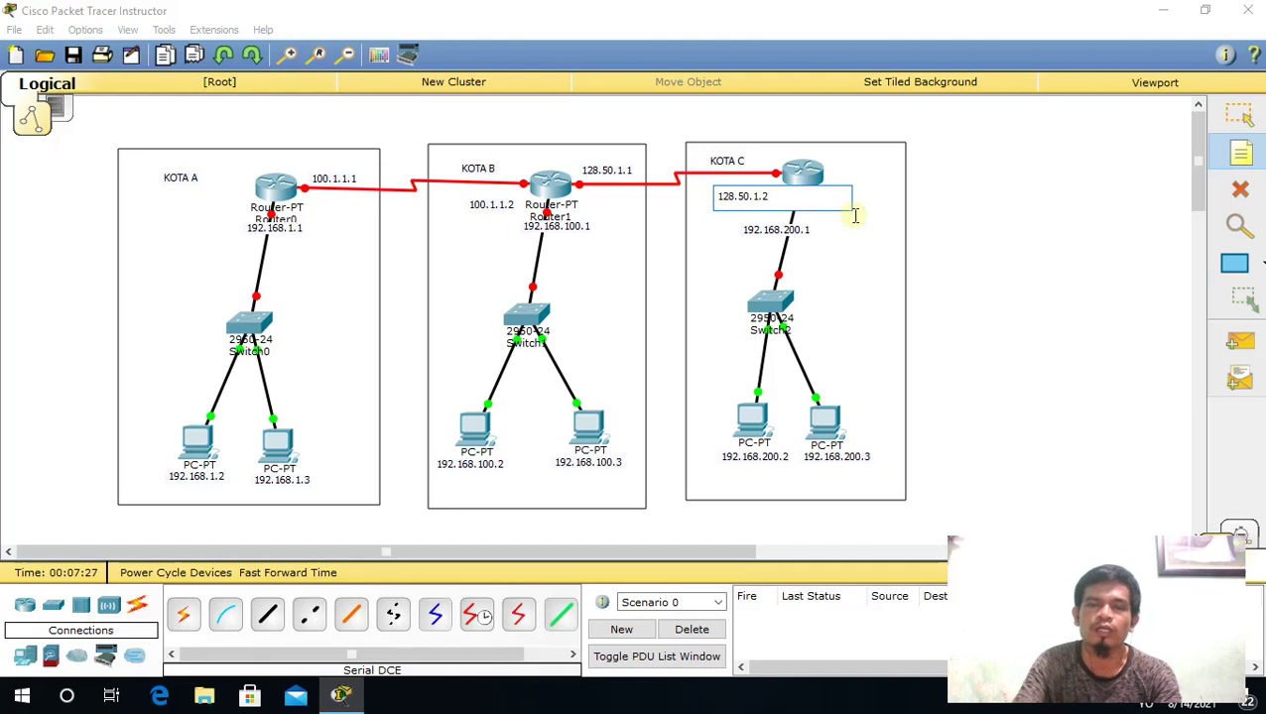
- Move the 128.50.1.2 and 100.1.1.2 notes closer beneath their serial links, clear of the Router2 and Router1 labels
left_click(1240, 115)
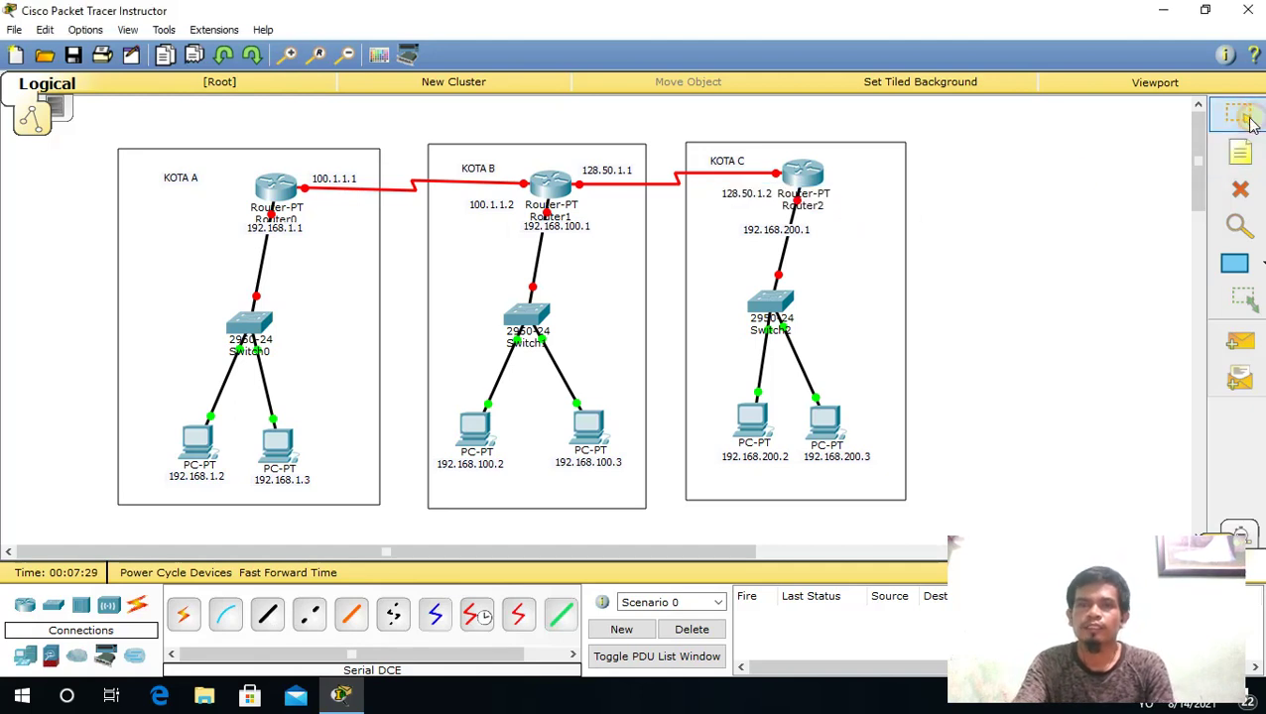
left_click_drag(751, 197, 728, 186)
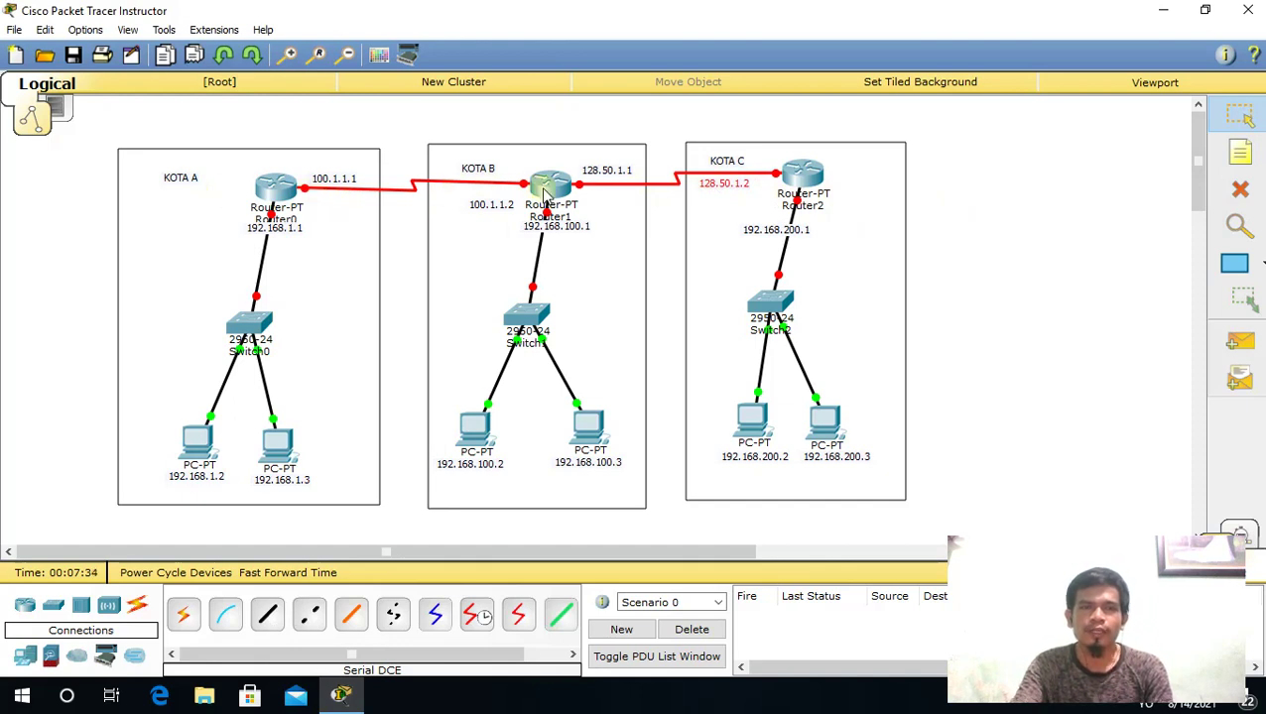
left_click_drag(497, 212, 486, 206)
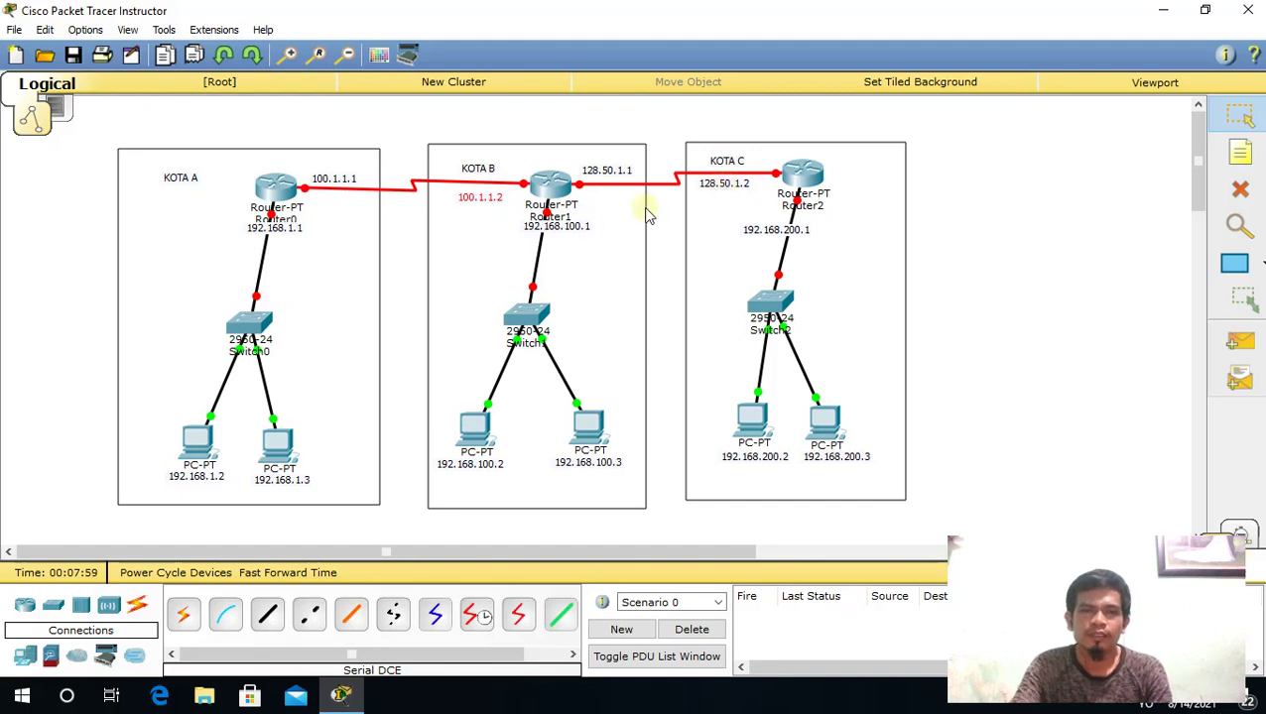
- Move the notes 192.168.100.1, 192.168.1.1 and 192.168.200.1 directly under their Router-PT labels, covering the router names
left_click(566, 224)
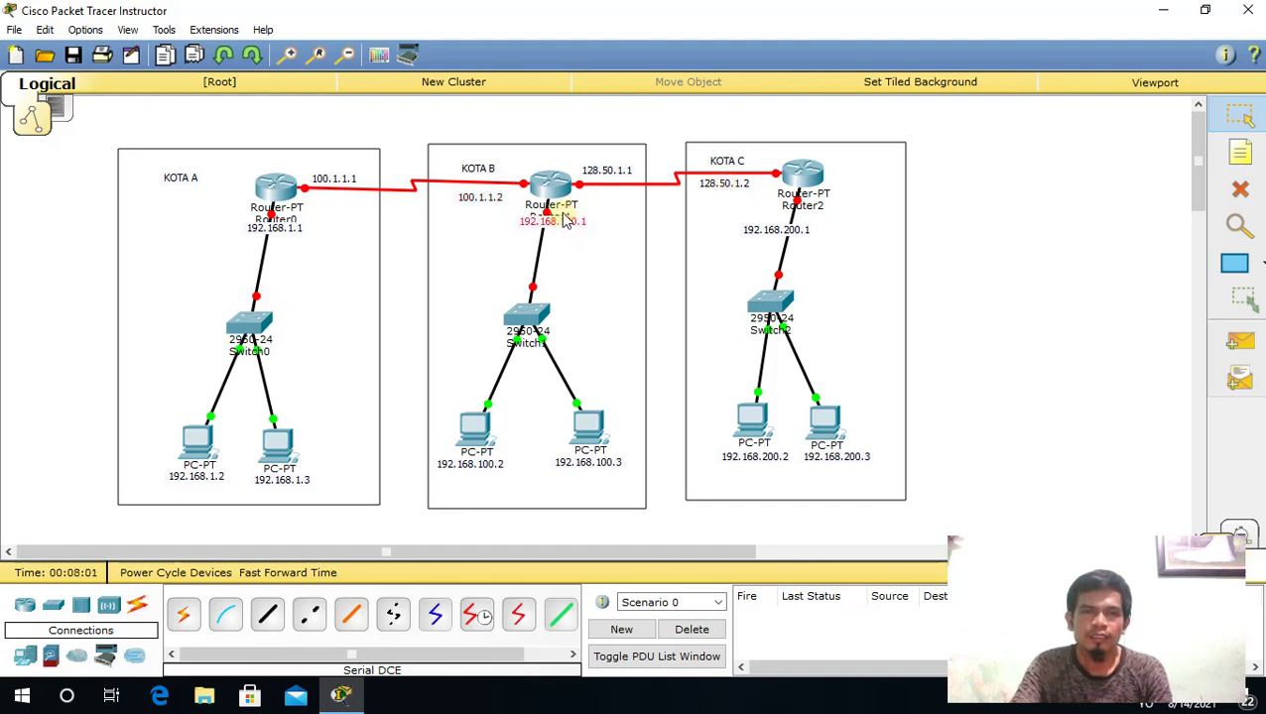
left_click(285, 228)
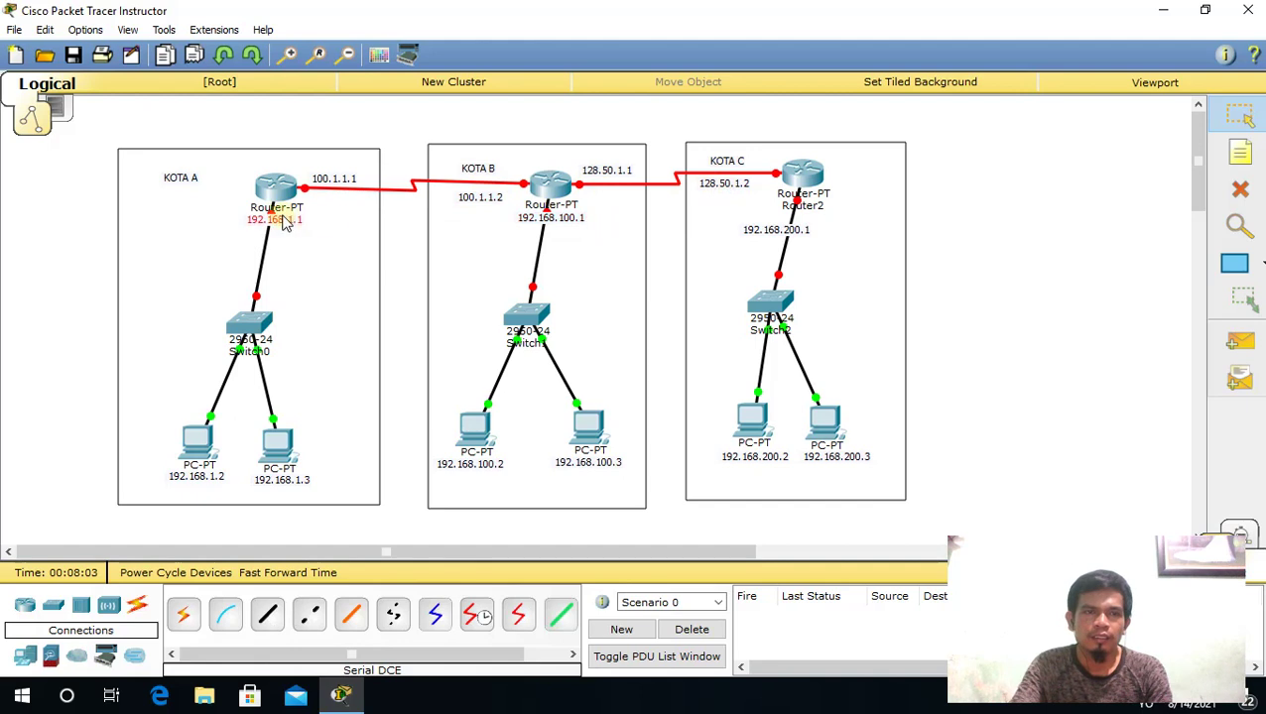
left_click_drag(779, 230, 808, 206)
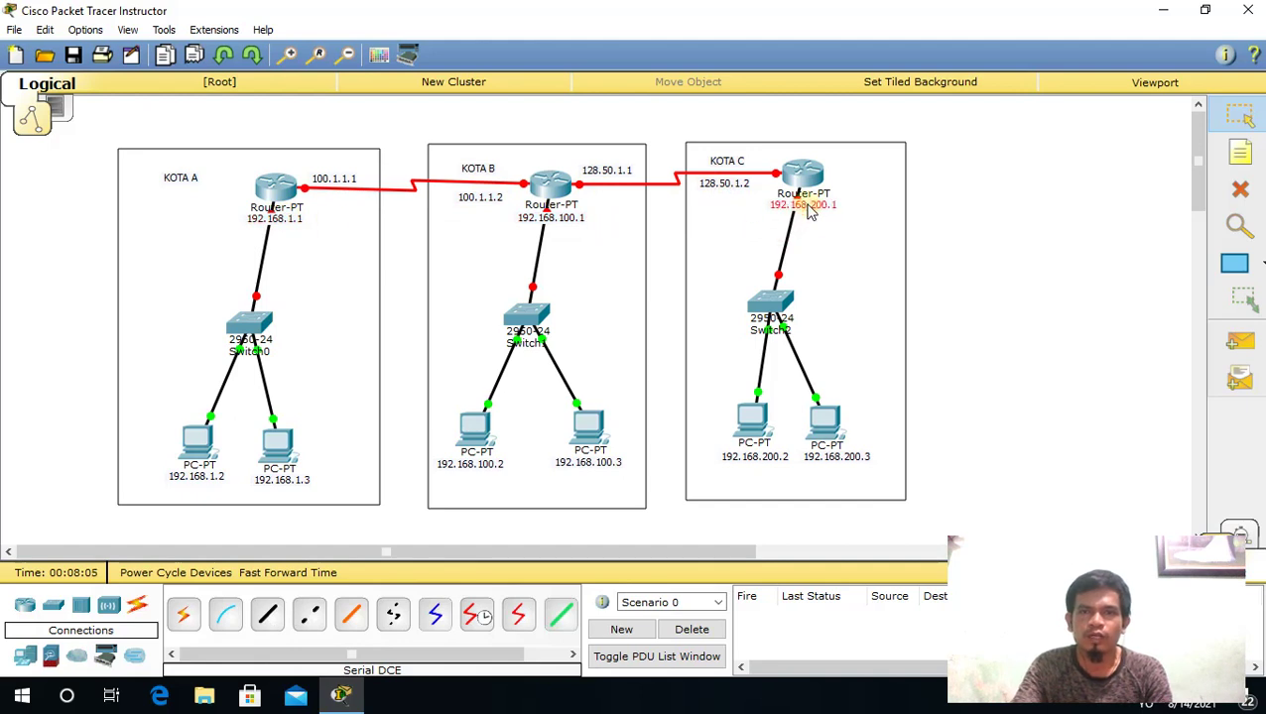
left_click(867, 271)
left_click(1029, 235)
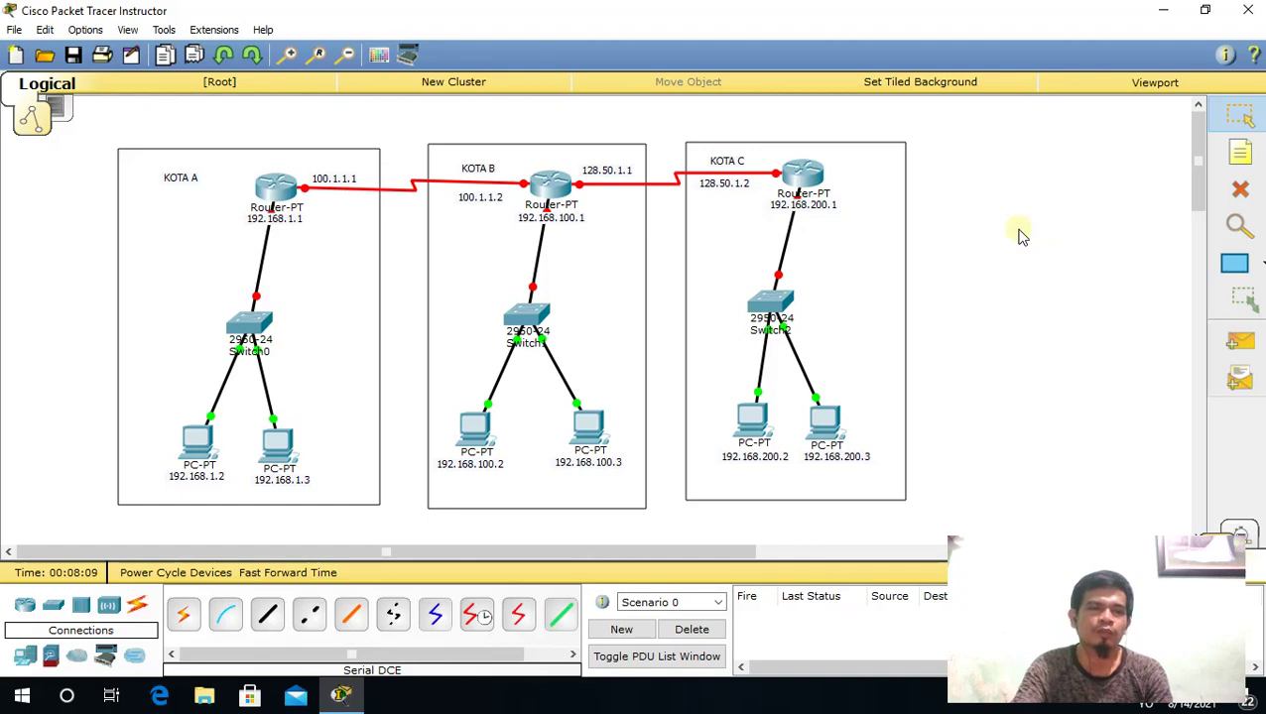
- Turn on Router0's FastEthernet0/0 port and give it IP address 192.168.1.1 with subnet mask 255.255.255.0
left_click(285, 198)
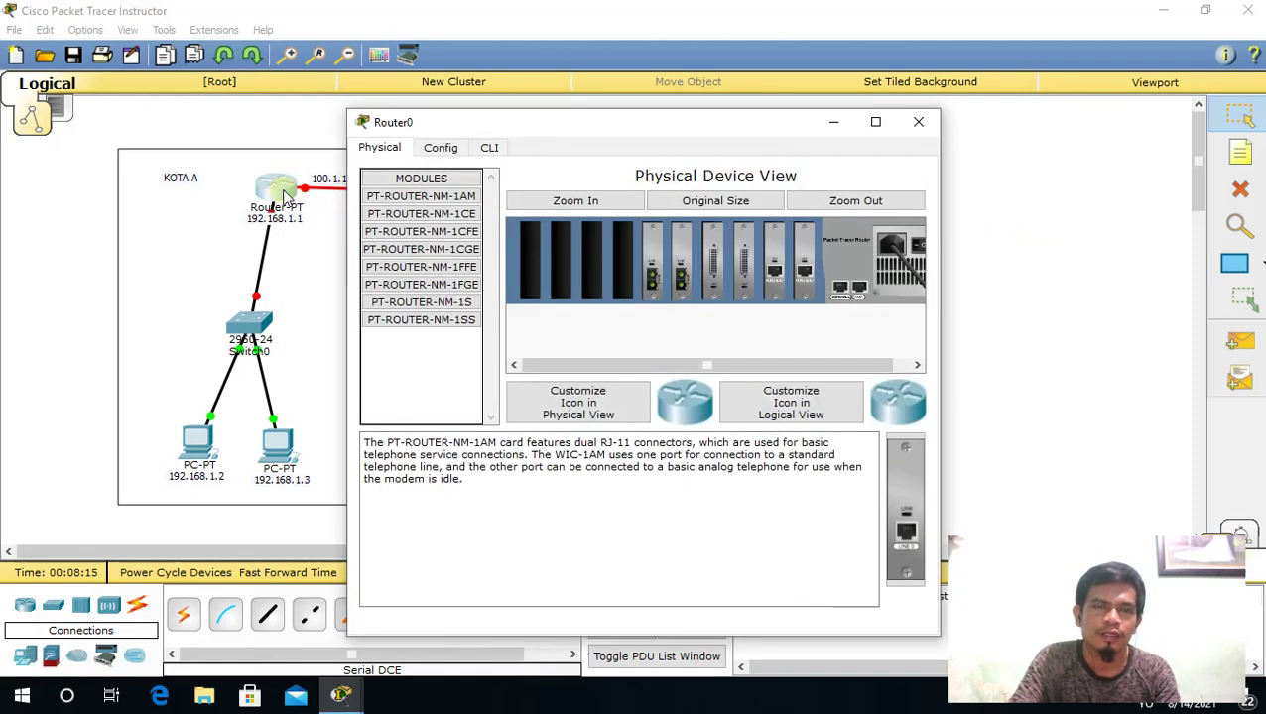
left_click(441, 150)
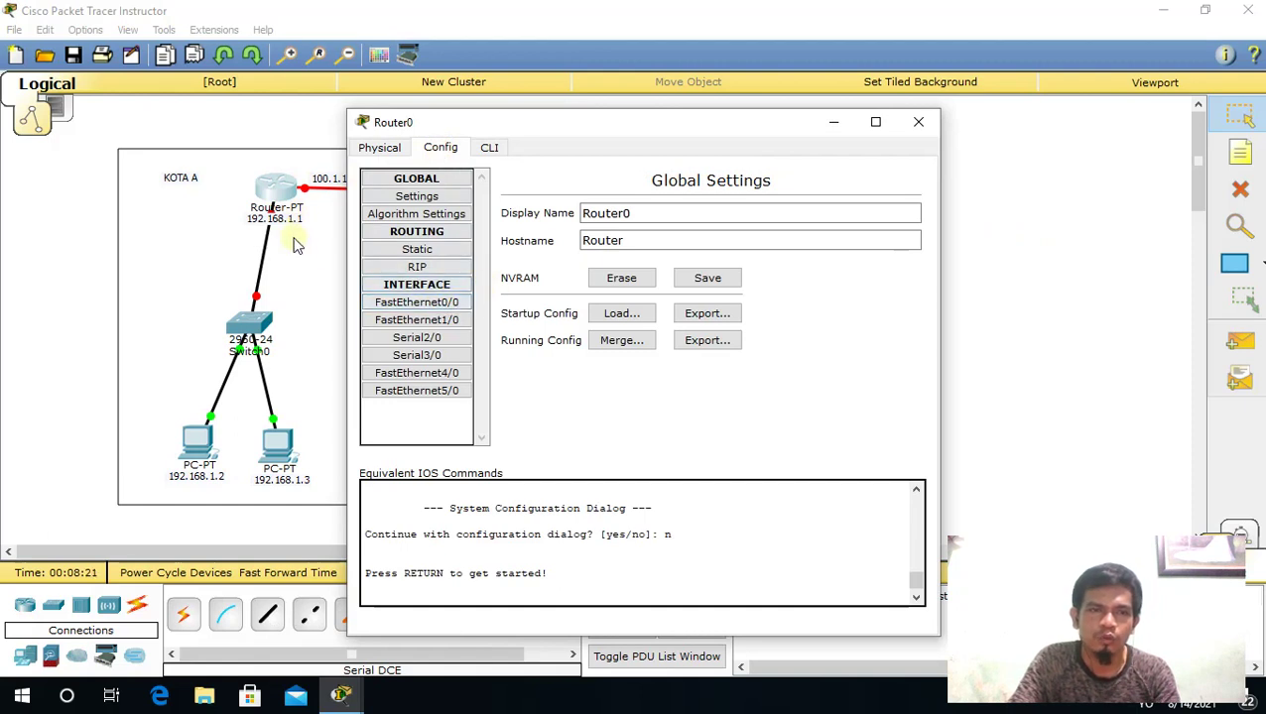
left_click(421, 303)
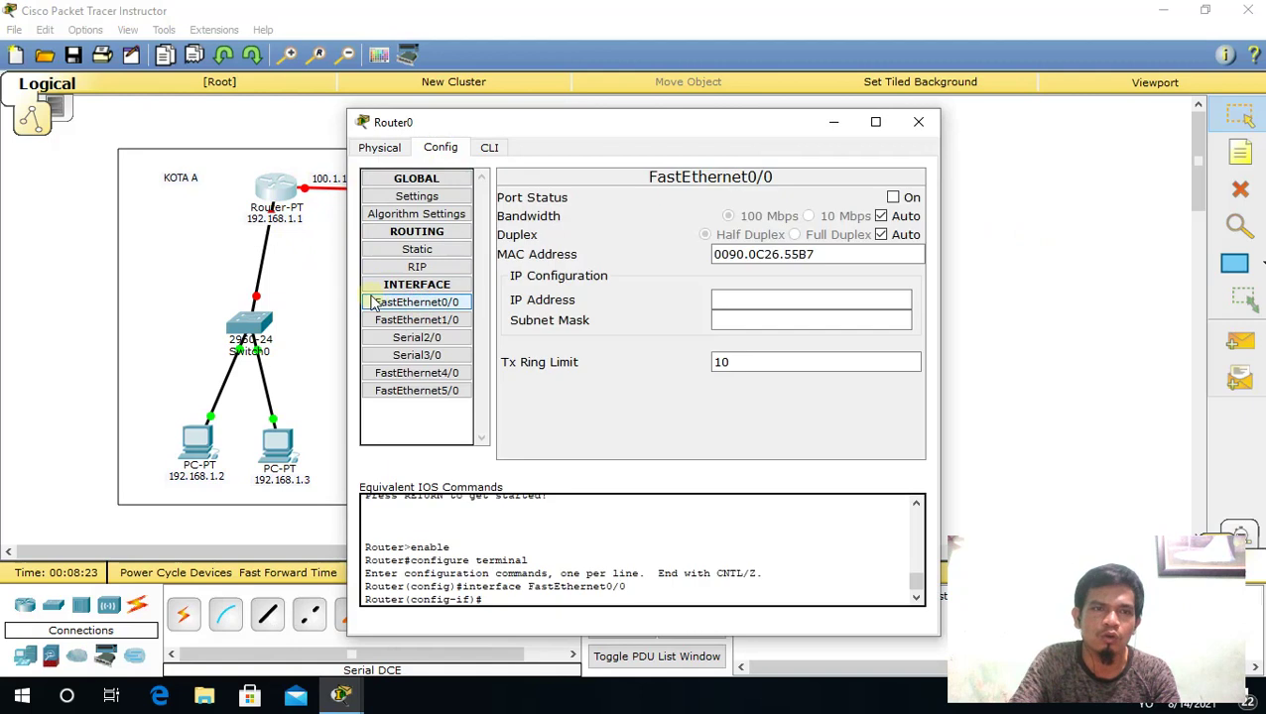
left_click(893, 199)
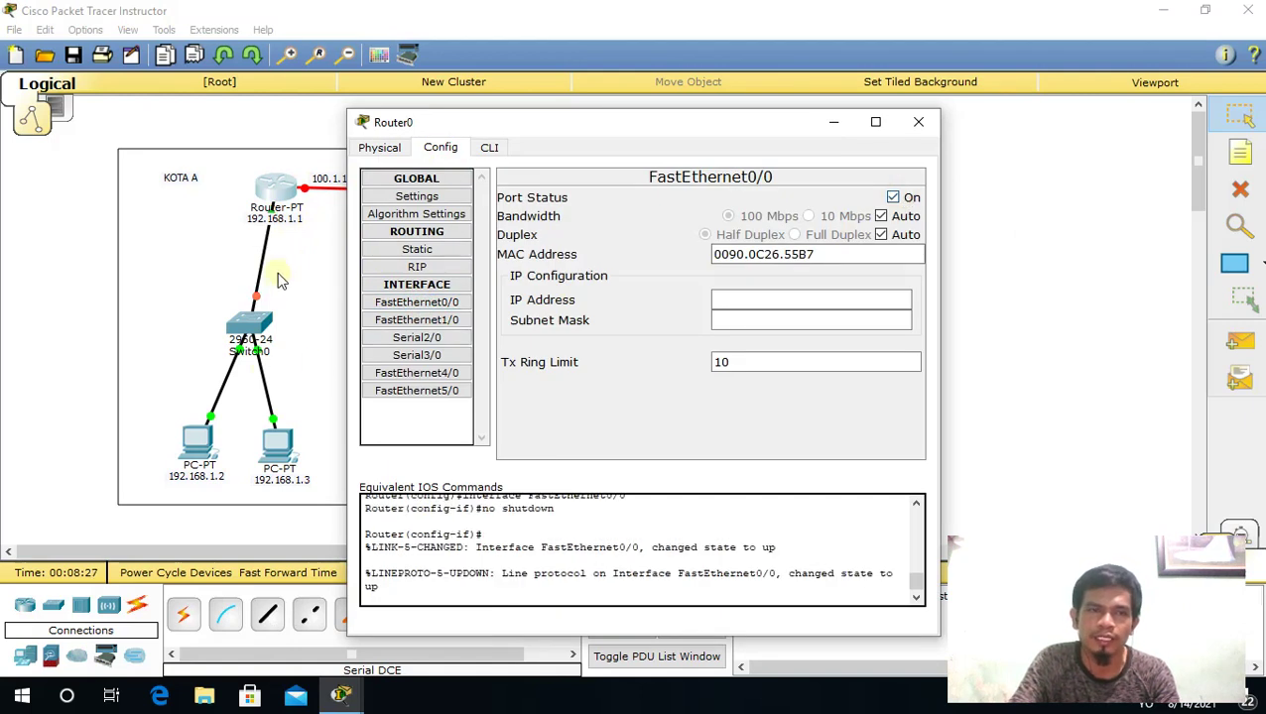
left_click(723, 297)
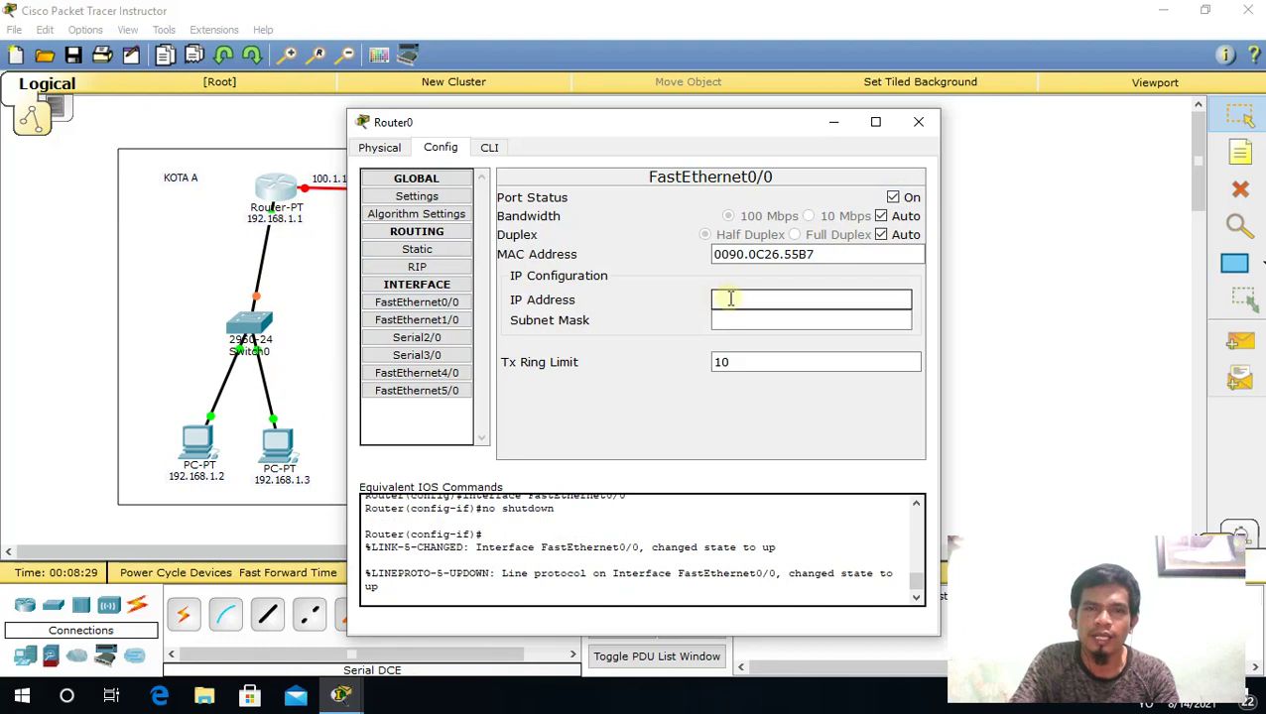
type("192.168")
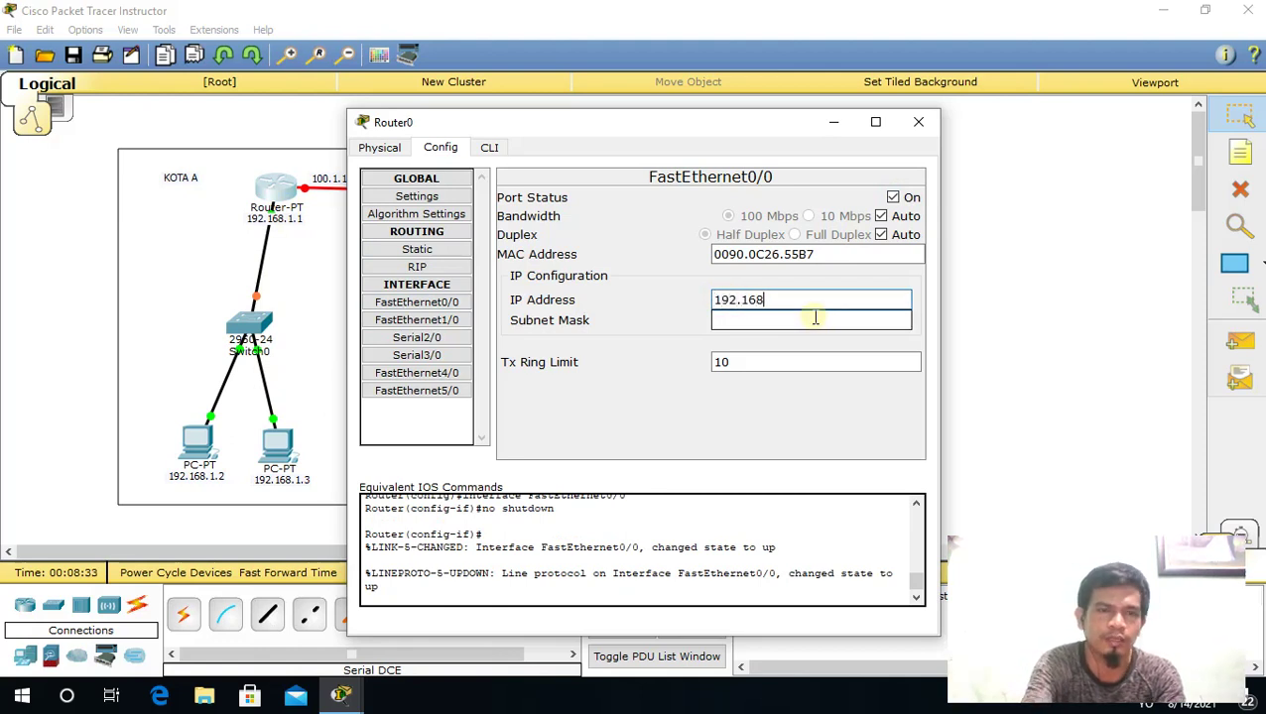
type(".1.1")
left_click(815, 317)
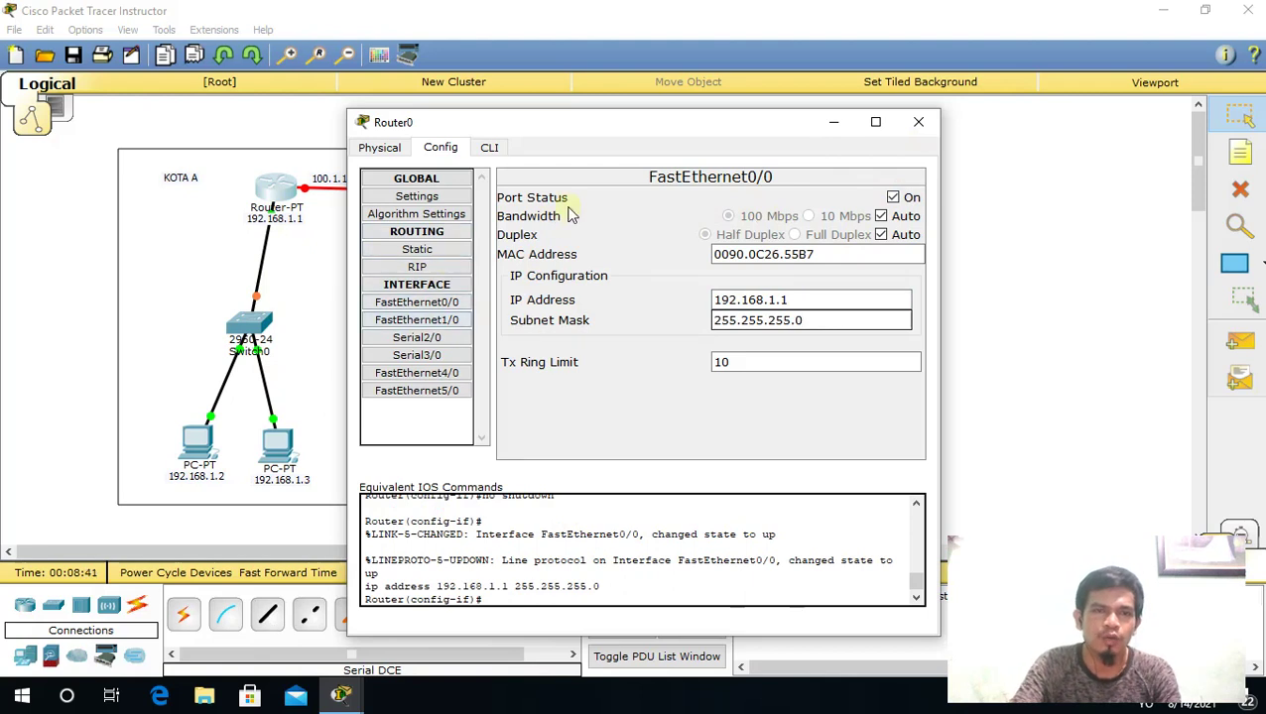
- Turn on Router0's Serial2/0 port with clock rate 4000000, IP address 100.1.1.1 and subnet mask 255.0.0.0, and close its configuration
left_click_drag(625, 124, 728, 91)
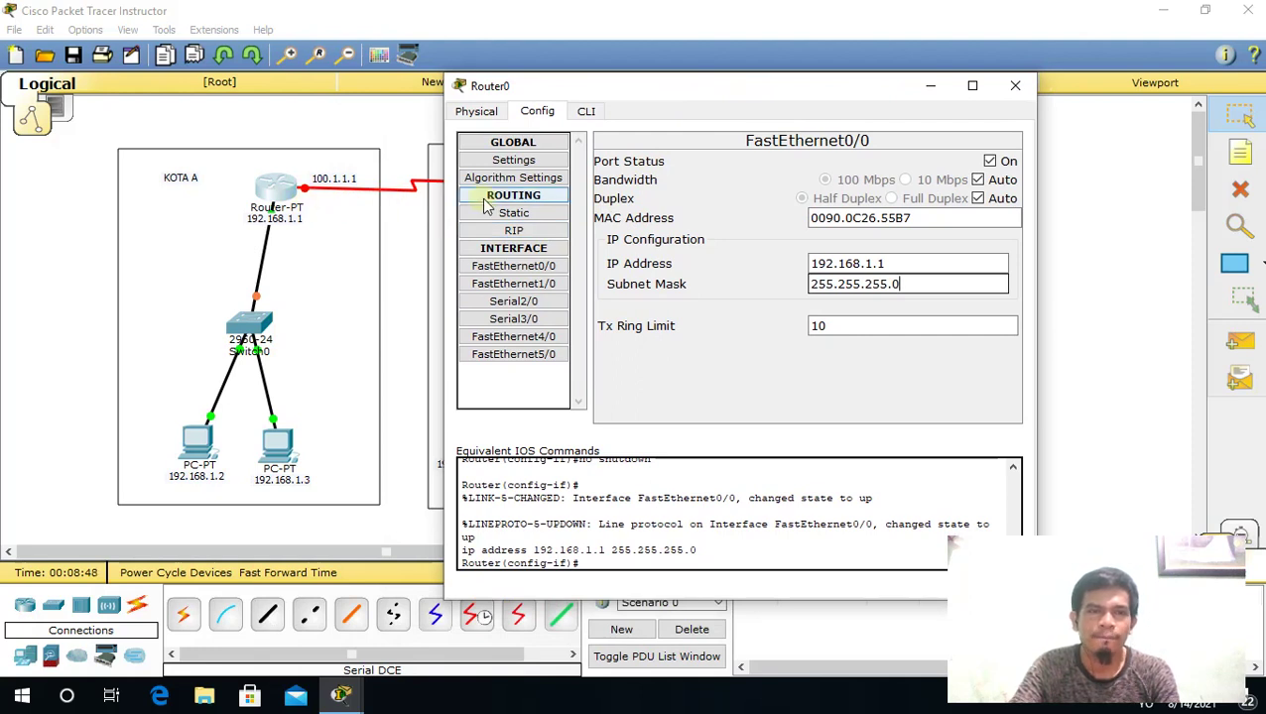
left_click(514, 304)
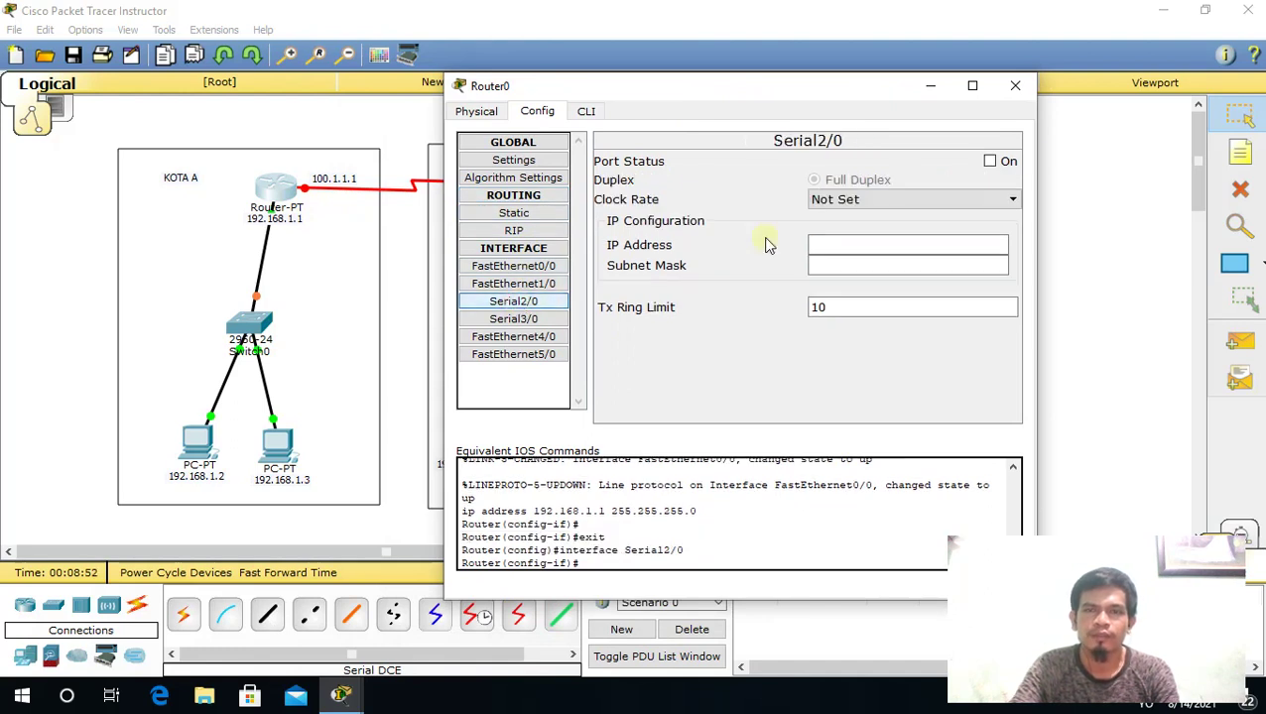
left_click(989, 162)
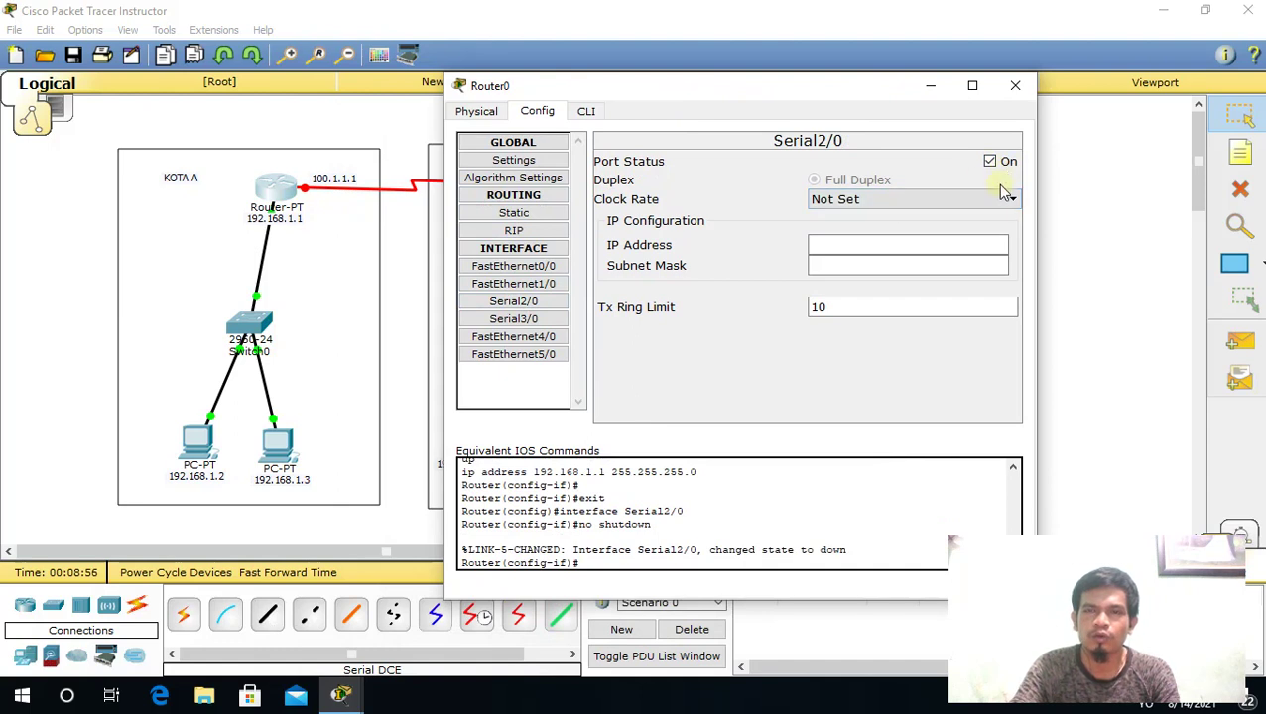
left_click(1013, 201)
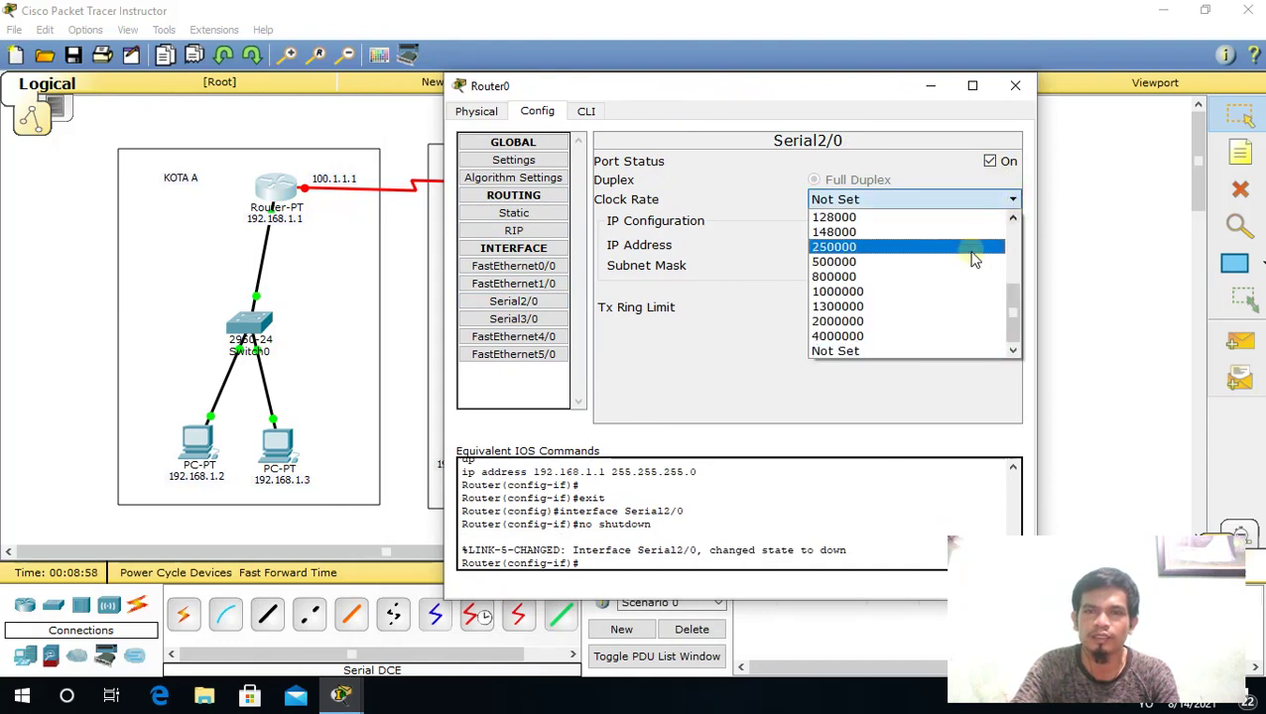
left_click(937, 336)
left_click(890, 246)
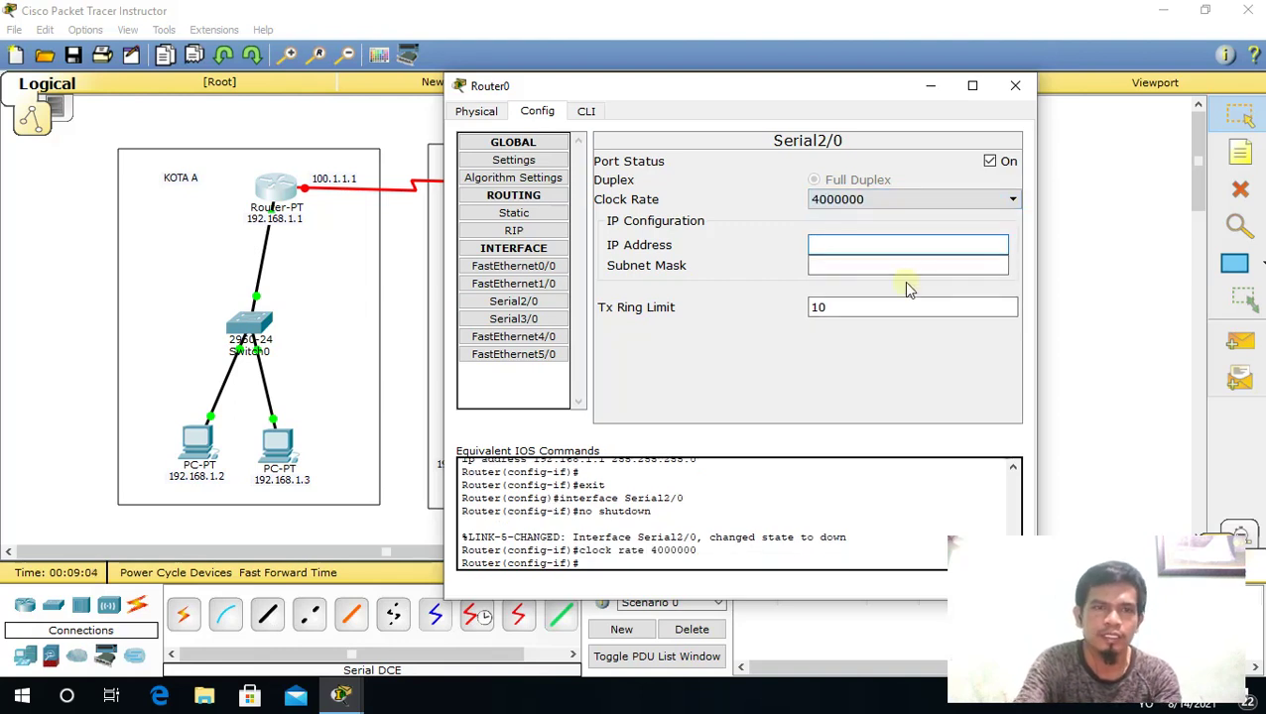
type("100")
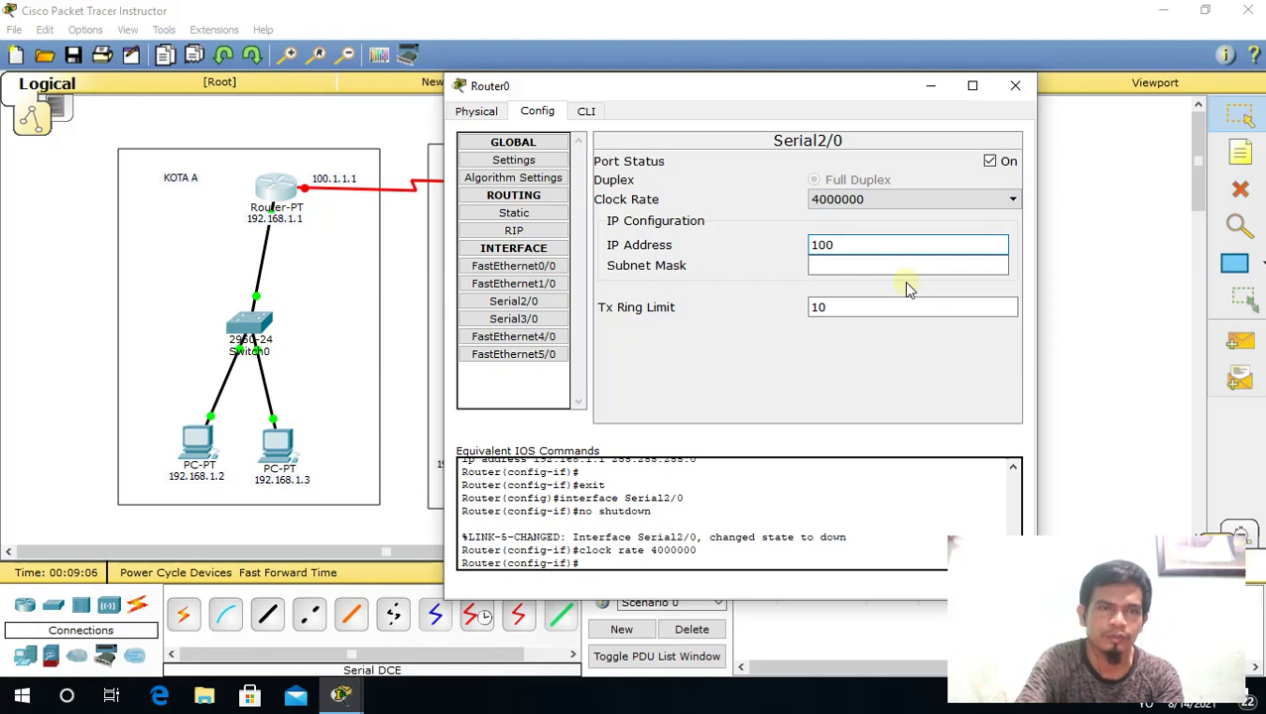
type(".1.1.1")
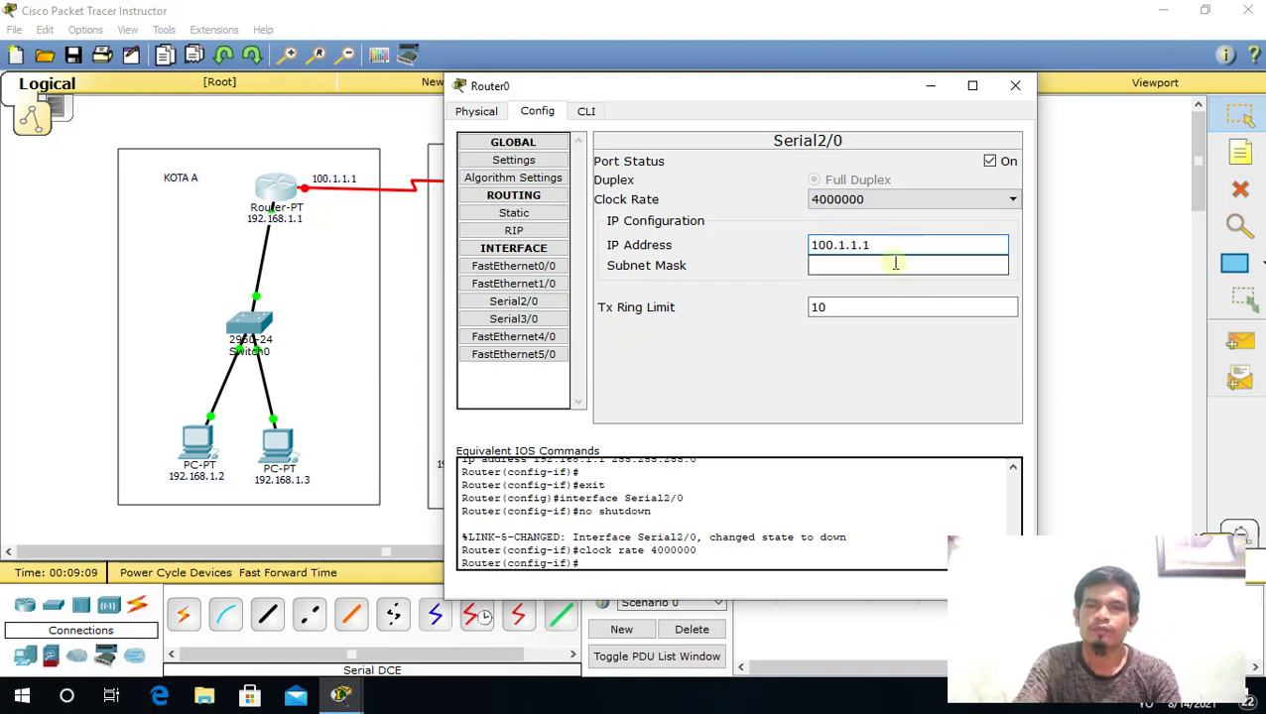
left_click(893, 264)
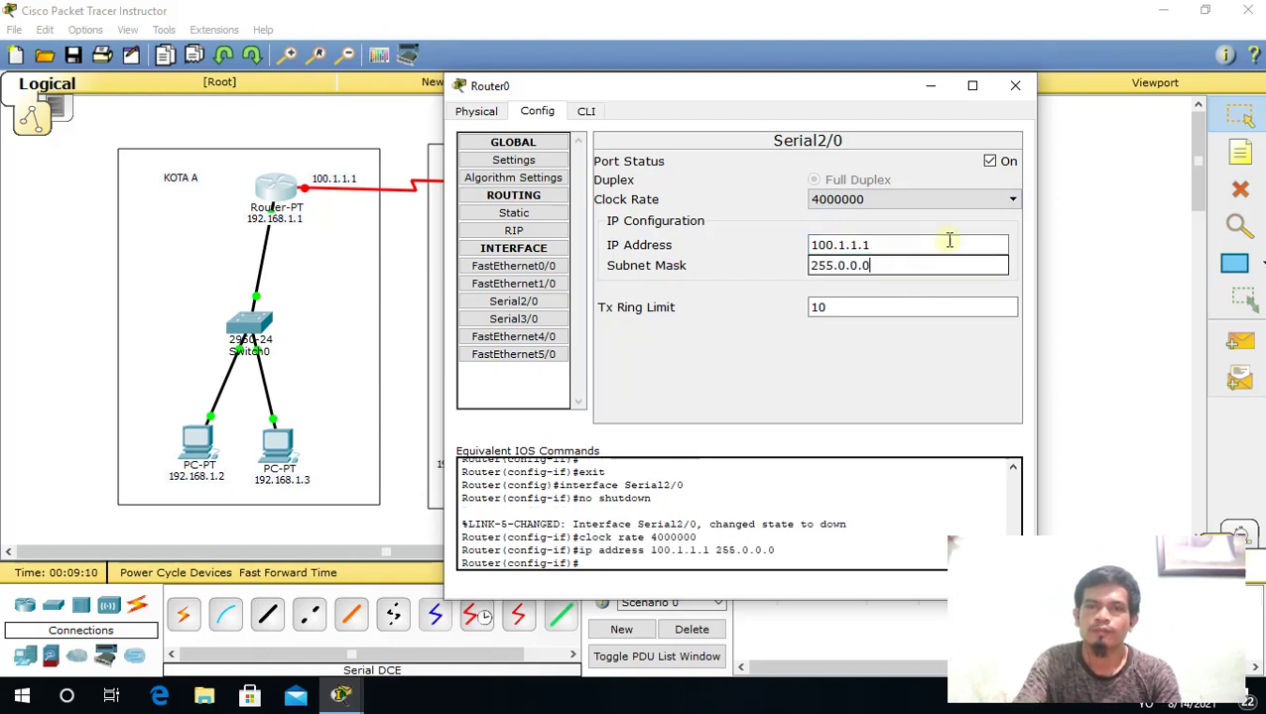
left_click(1015, 87)
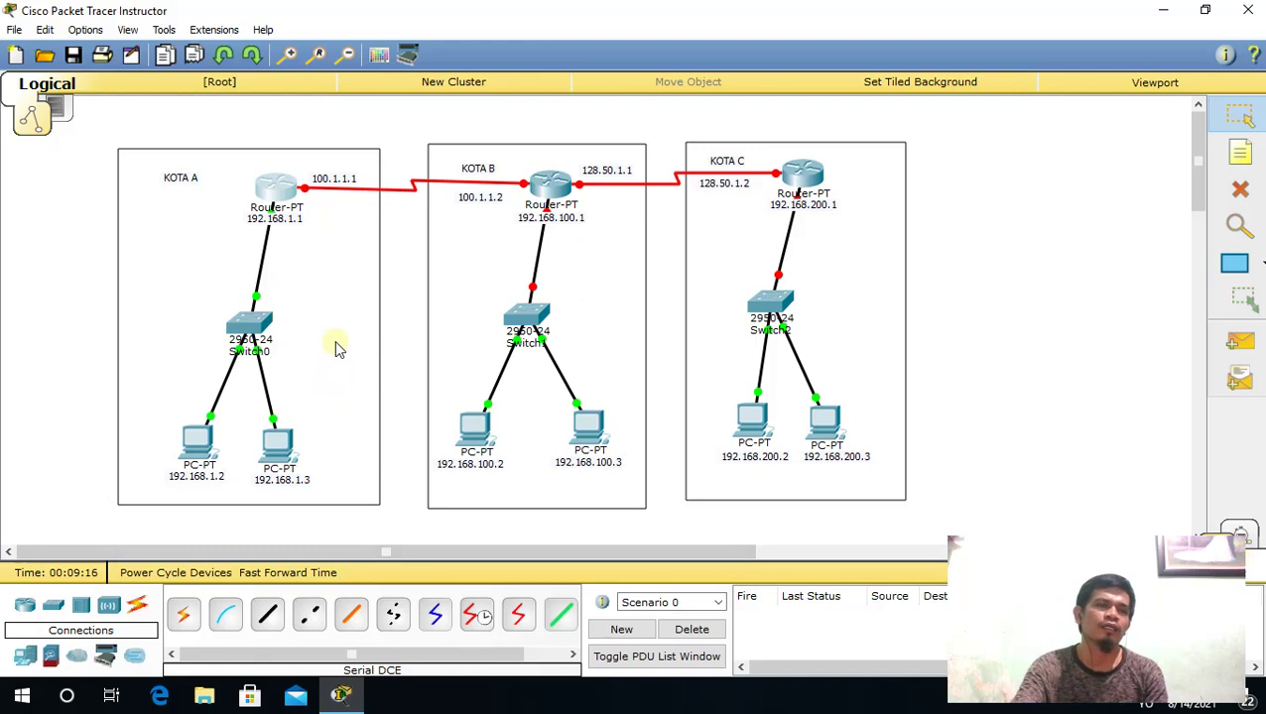
- Give PC0 in KOTA A static IP address 192.168.1.2, subnet mask 255.255.255.0 and default gateway 192.168.1.1, and close its configuration
left_click(197, 445)
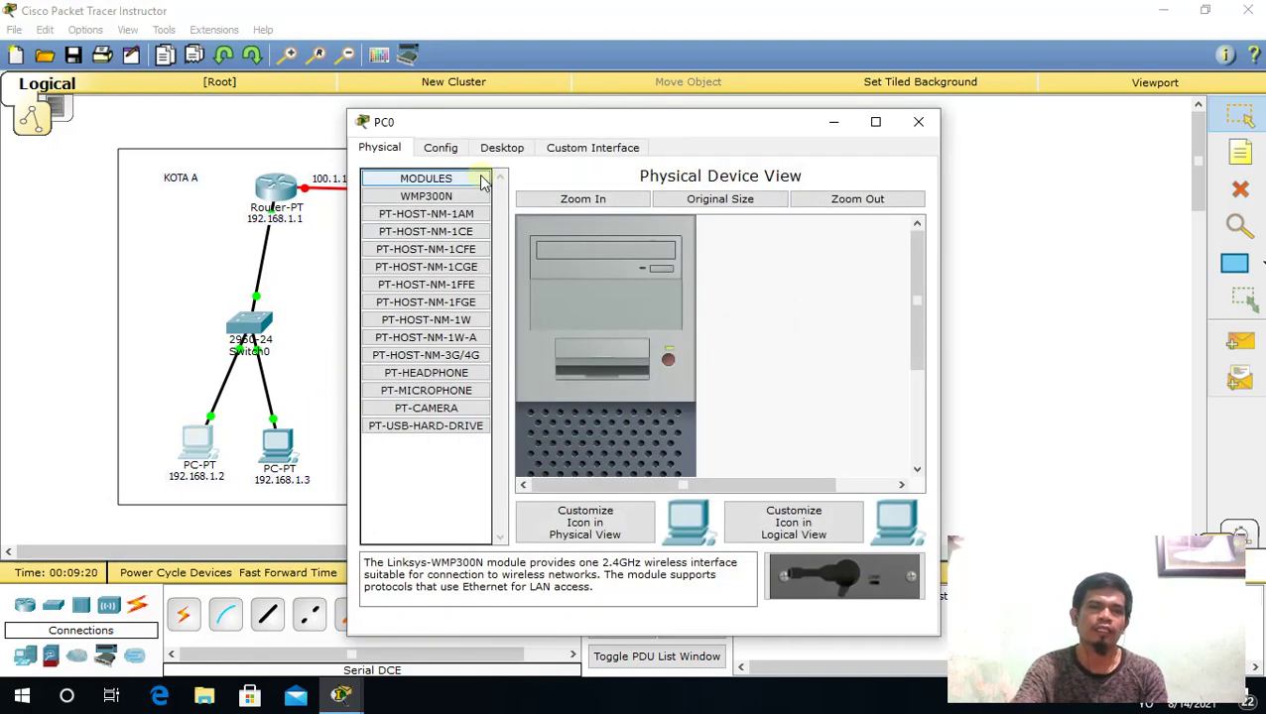
left_click(501, 149)
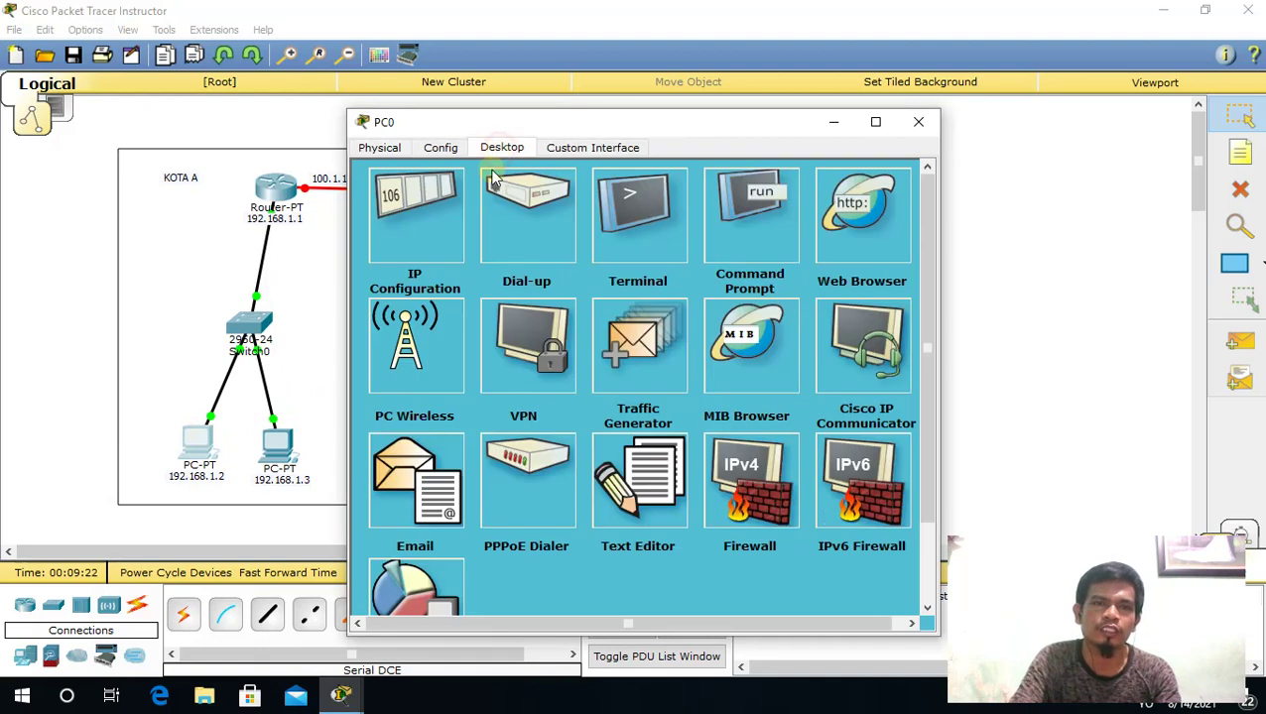
left_click(426, 255)
left_click(555, 256)
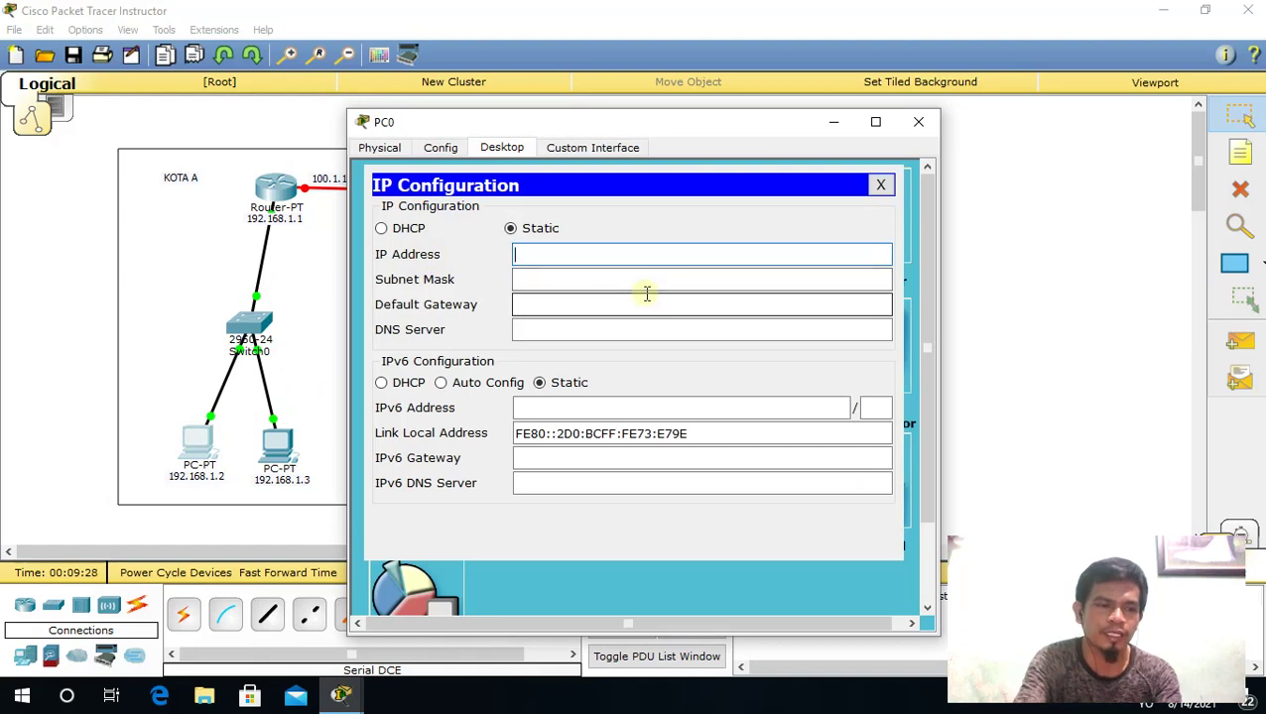
type("192.168.")
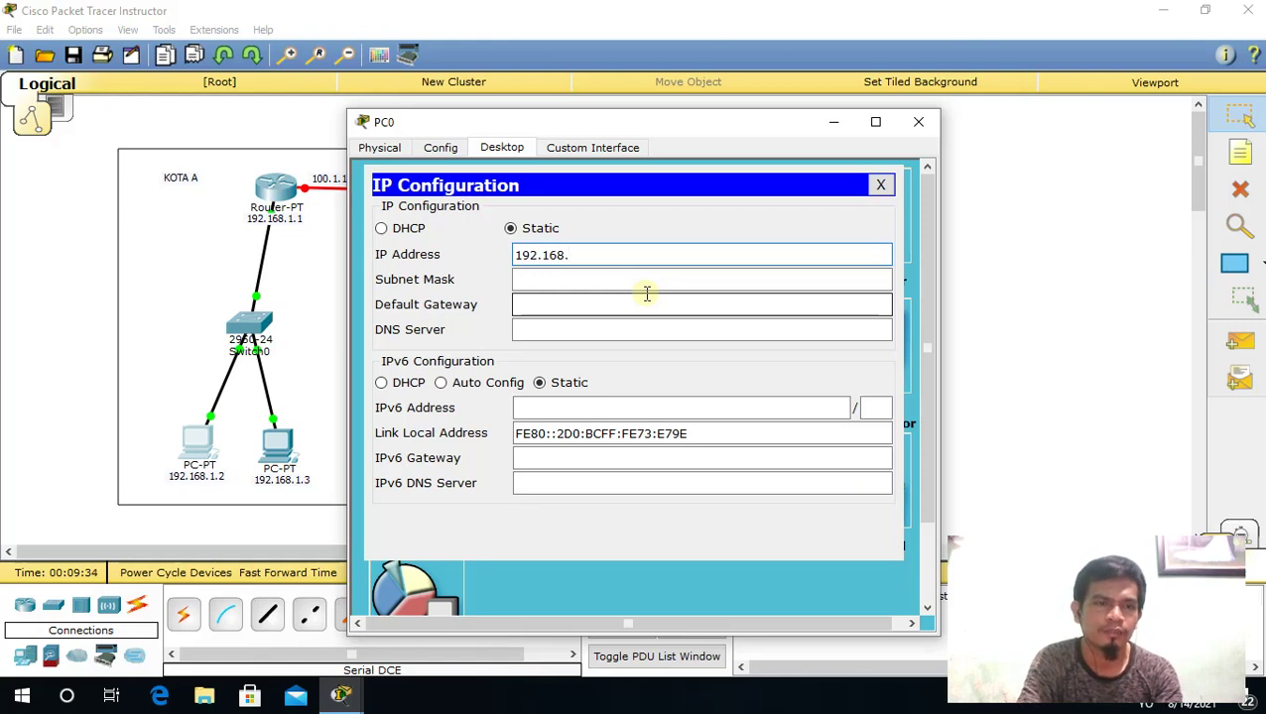
type("1.2")
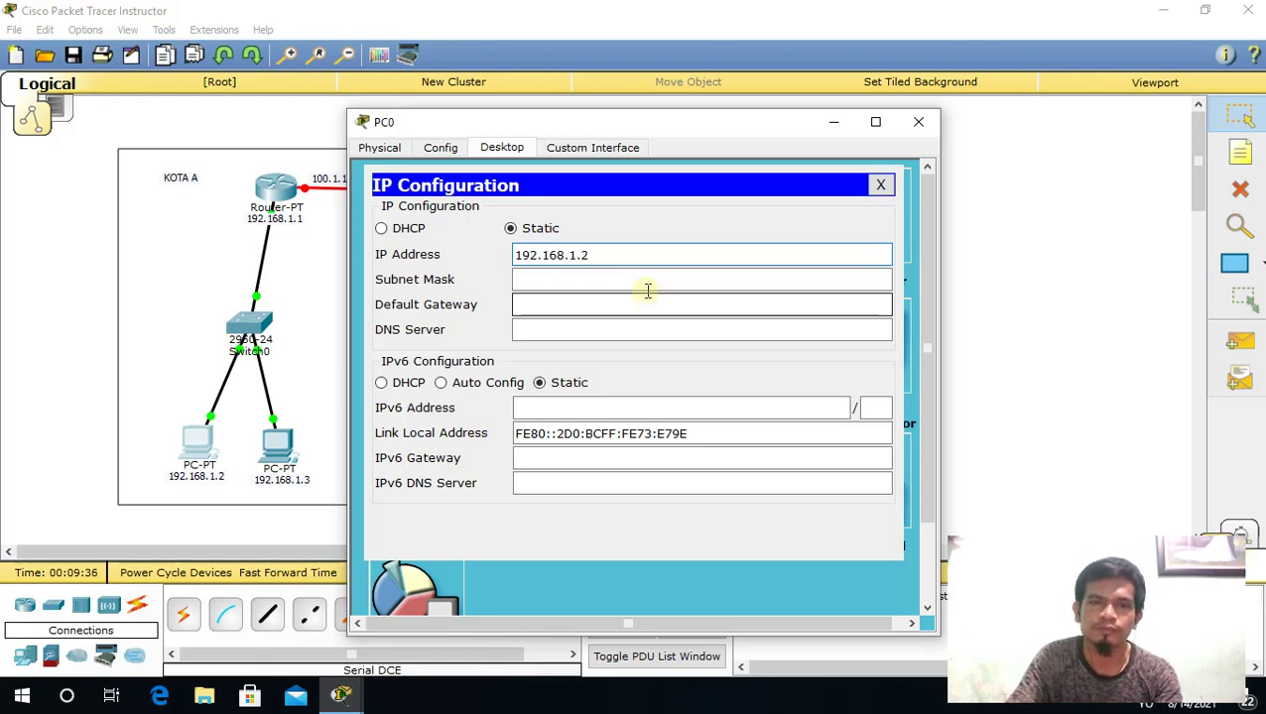
left_click(645, 279)
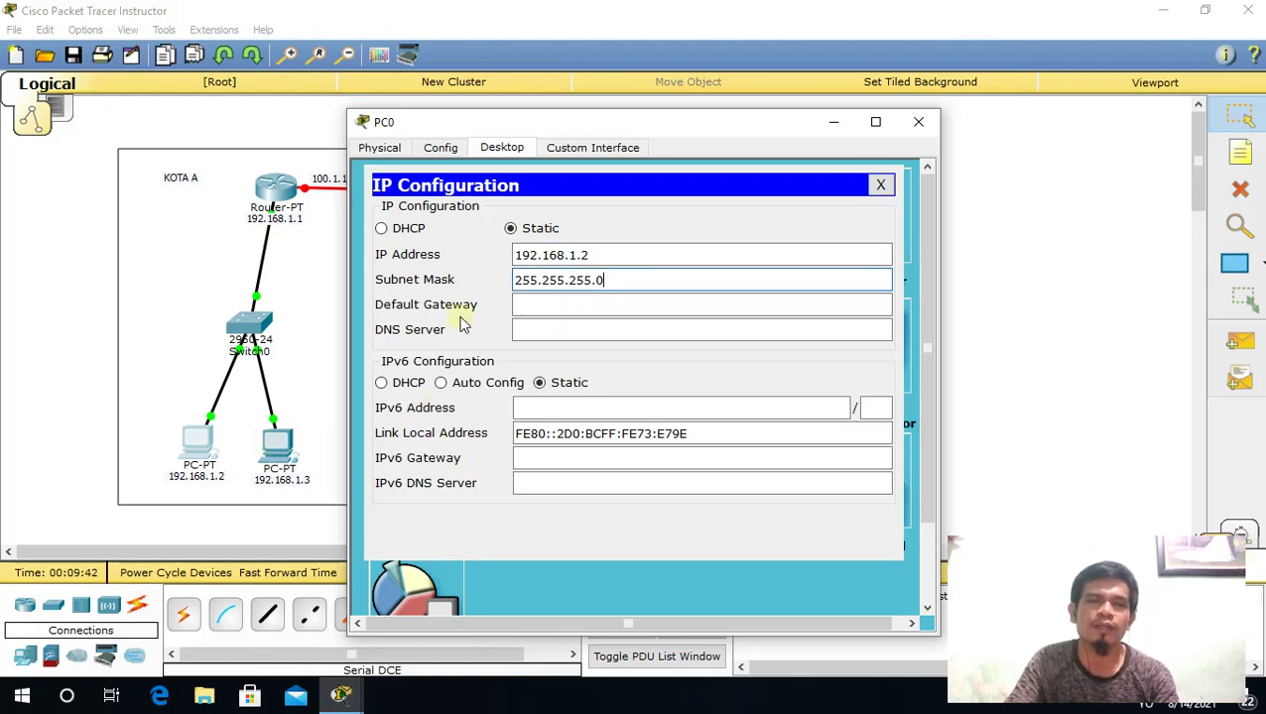
left_click(531, 303)
left_click(534, 306)
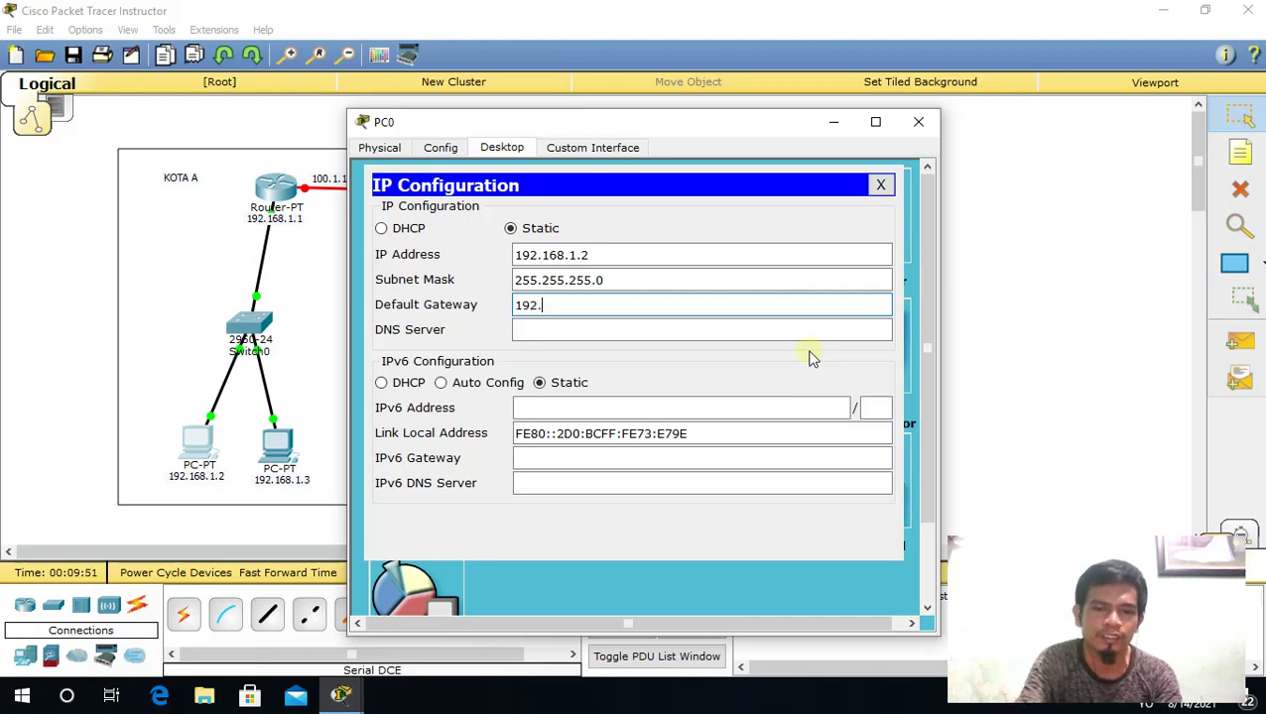
type("192.168.1.1")
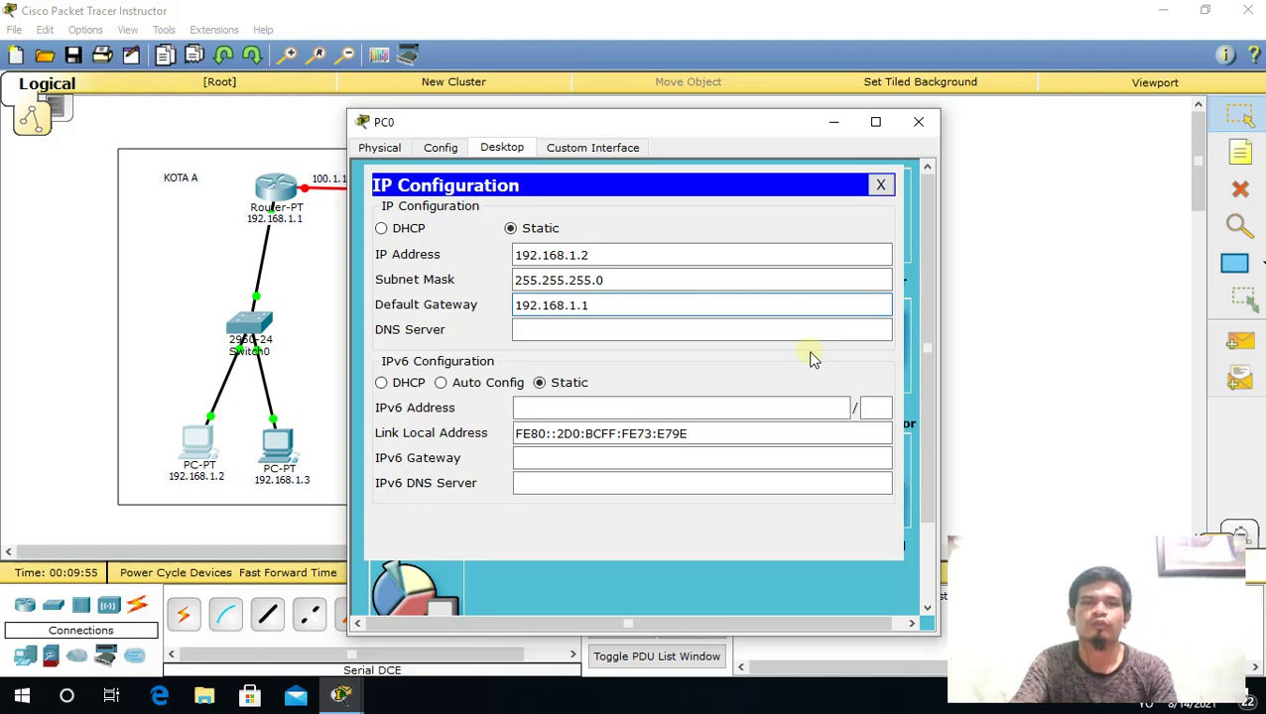
left_click_drag(632, 315, 486, 328)
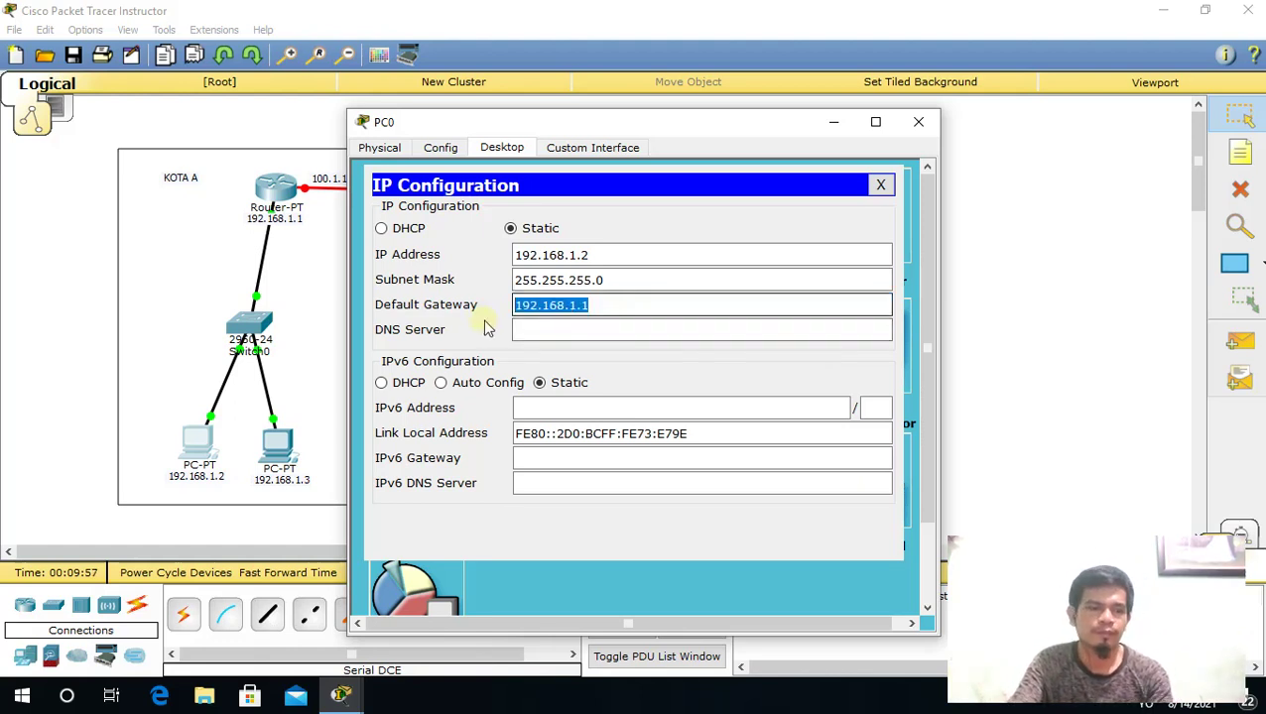
left_click(919, 121)
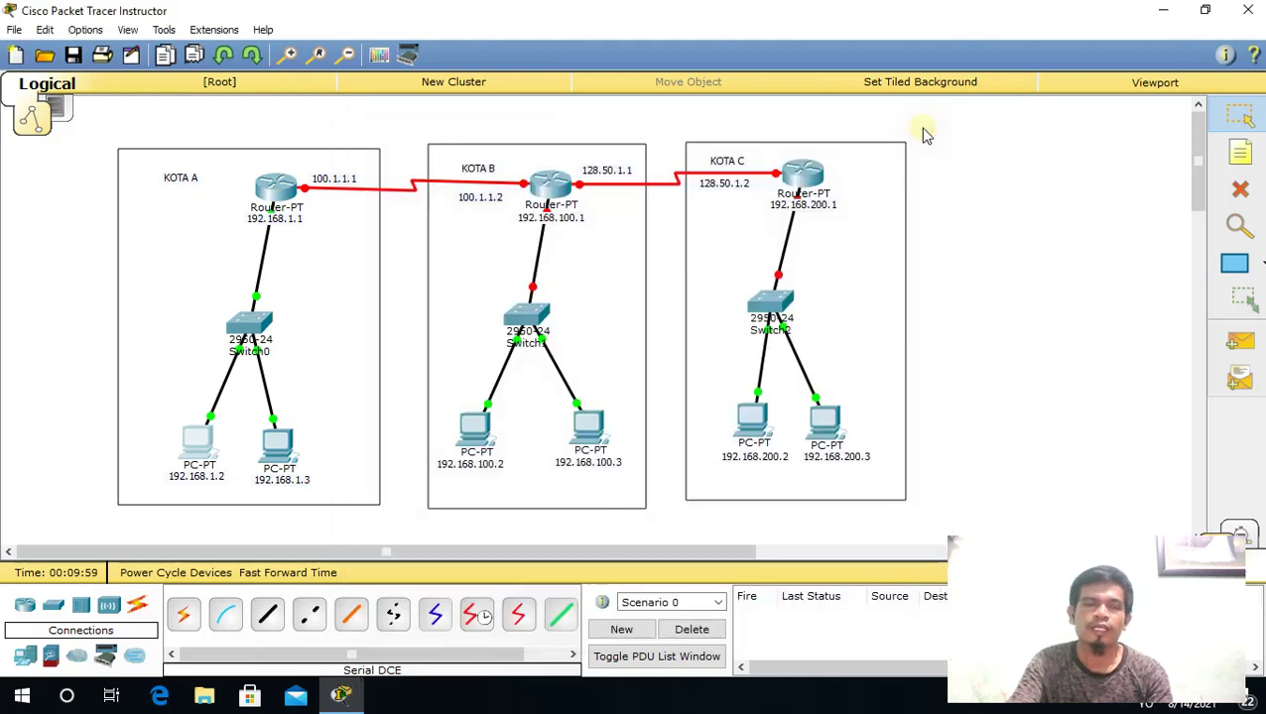
- Give PC1 in KOTA A static IP address 192.168.1.3, subnet mask 255.255.255.0 and default gateway 192.168.1.1, and close its configuration
left_click(283, 446)
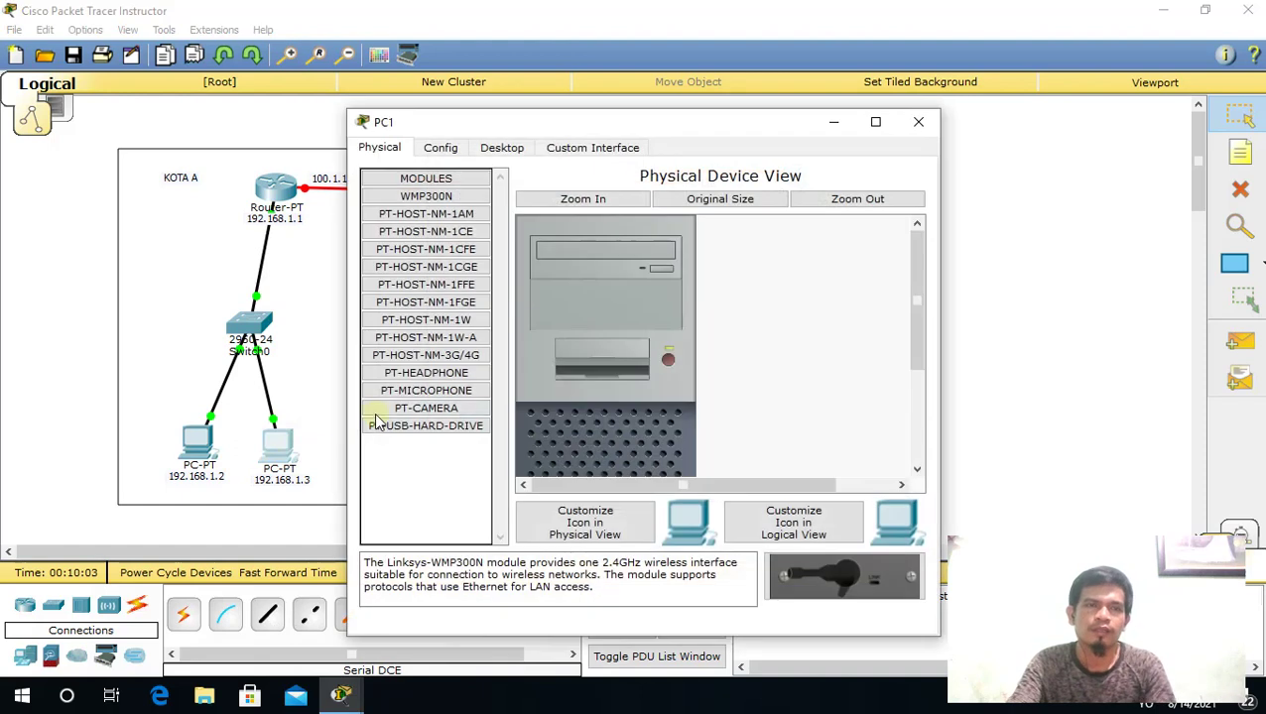
left_click(499, 149)
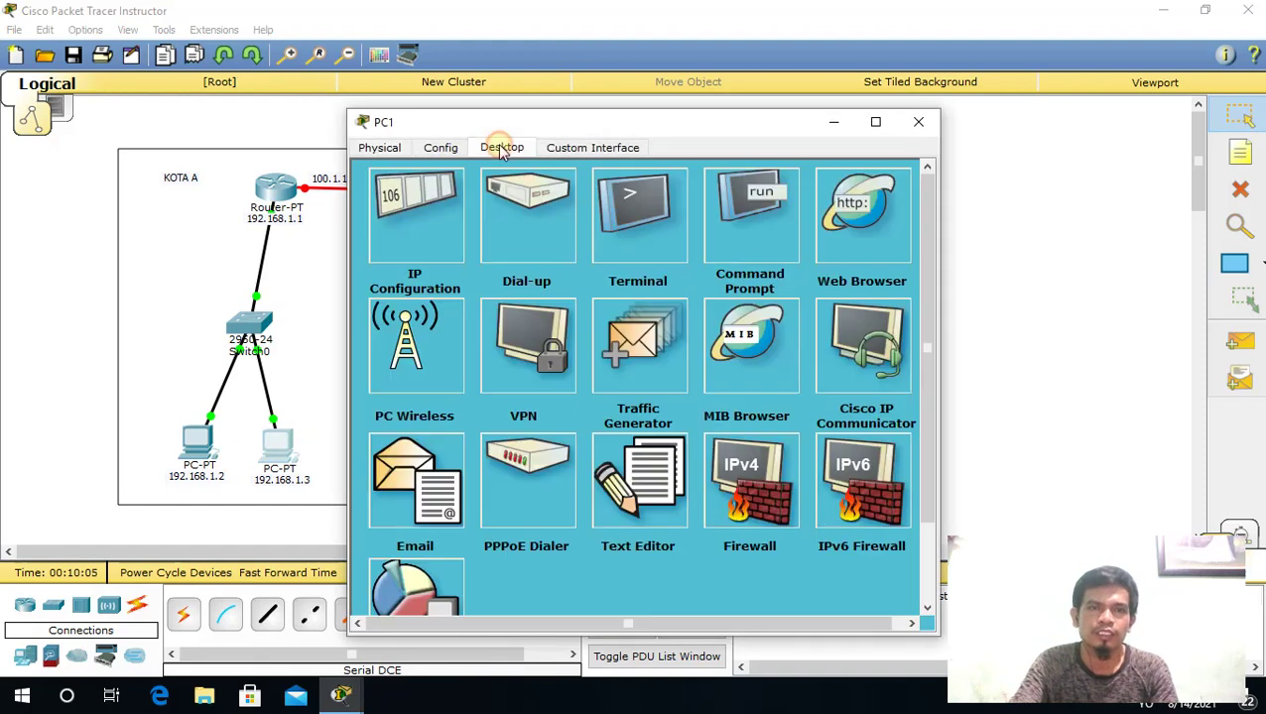
left_click(430, 260)
left_click(552, 249)
type("192.168.1.3")
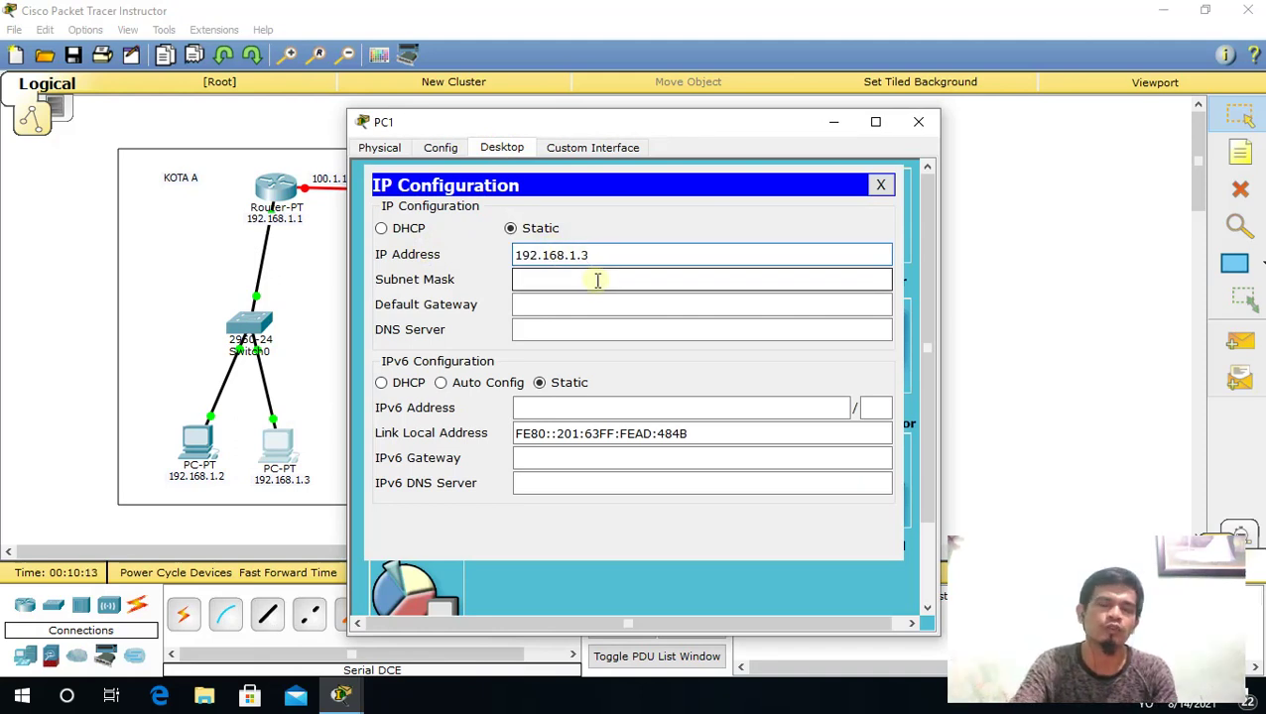
left_click(597, 281)
left_click(596, 304)
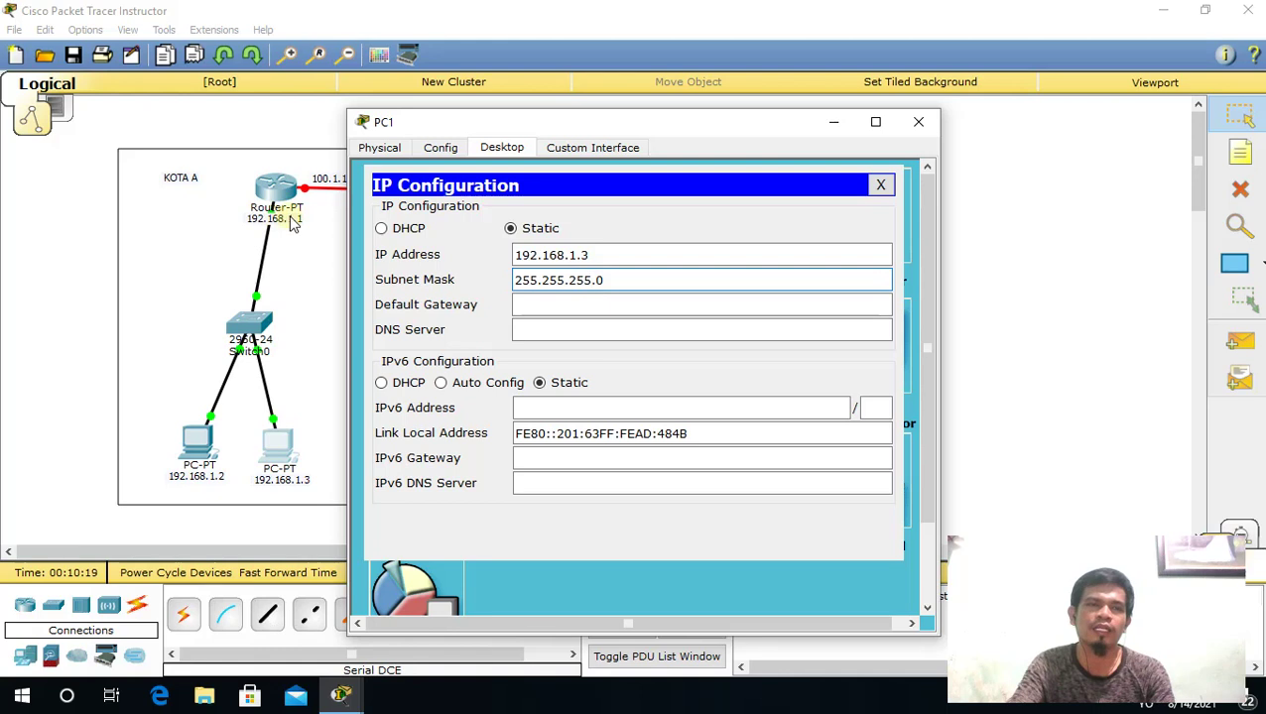
left_click(603, 309)
type("192.168.1.1")
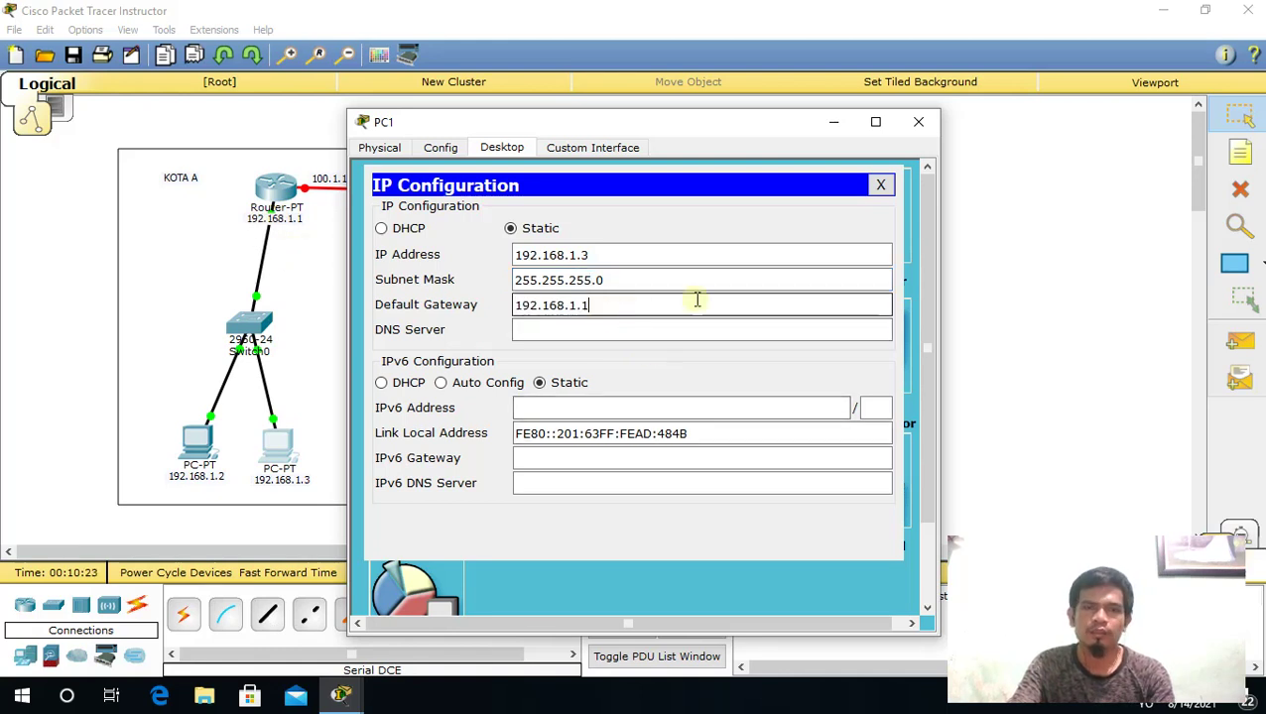
left_click(918, 122)
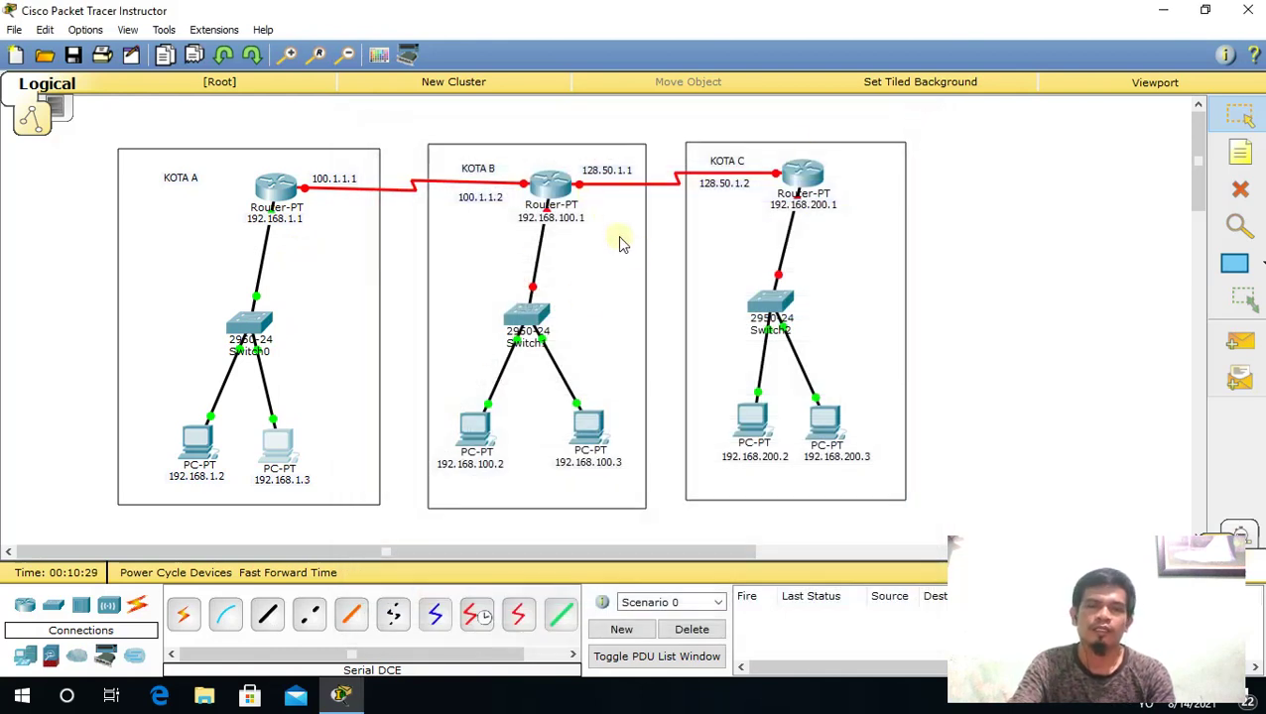
- Open the configuration of Router1 in KOTA B and turn on its FastEthernet0/0 port
left_click(551, 187)
left_click_drag(643, 131, 549, 111)
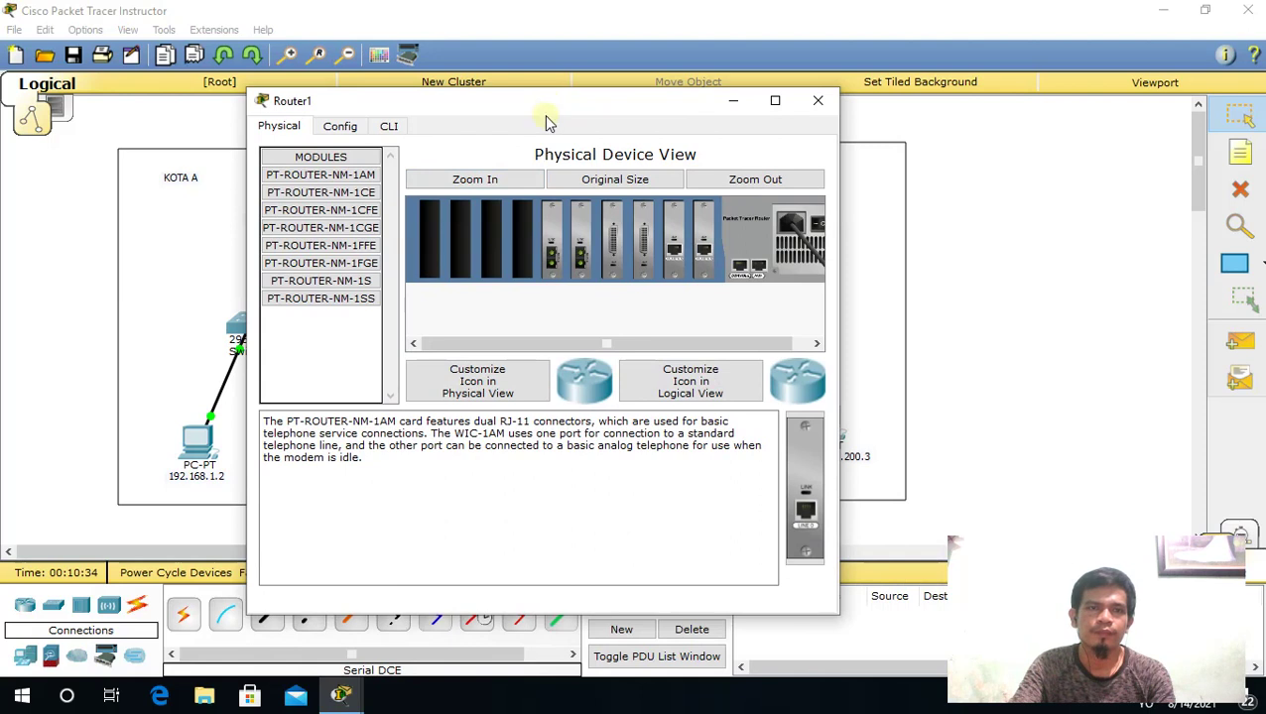
left_click(341, 127)
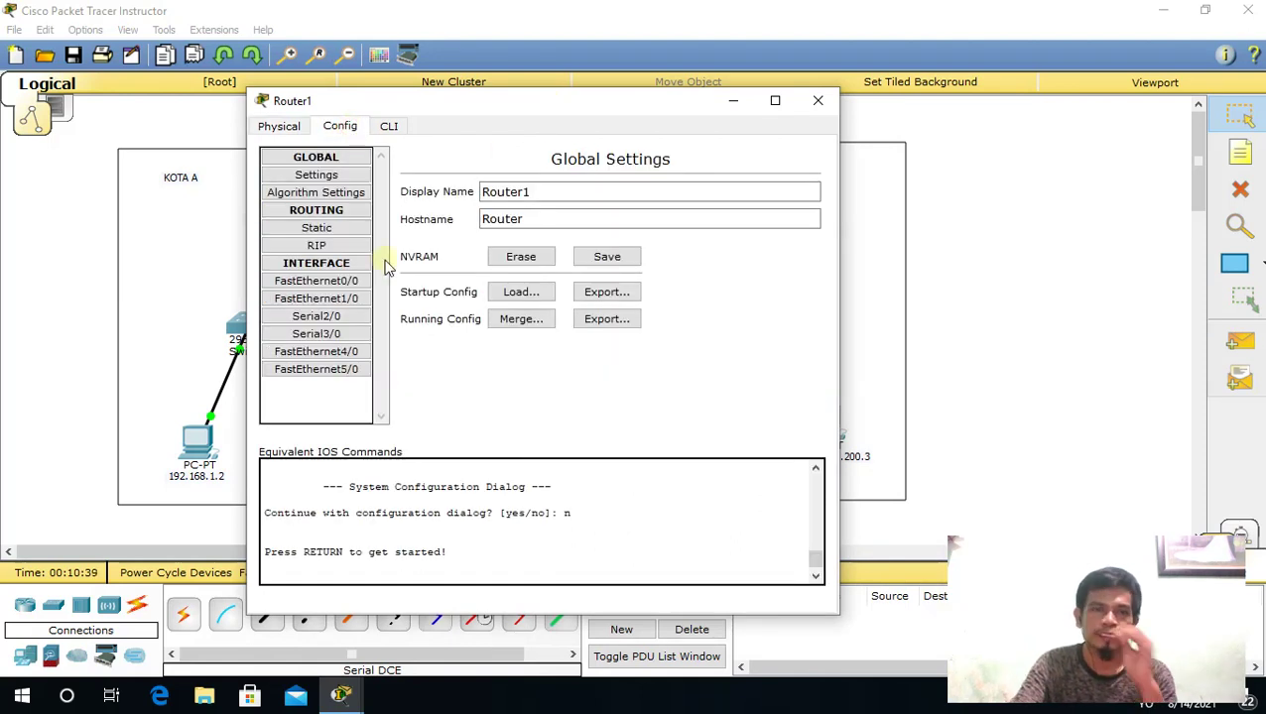
left_click_drag(508, 114, 468, 111)
left_click(289, 281)
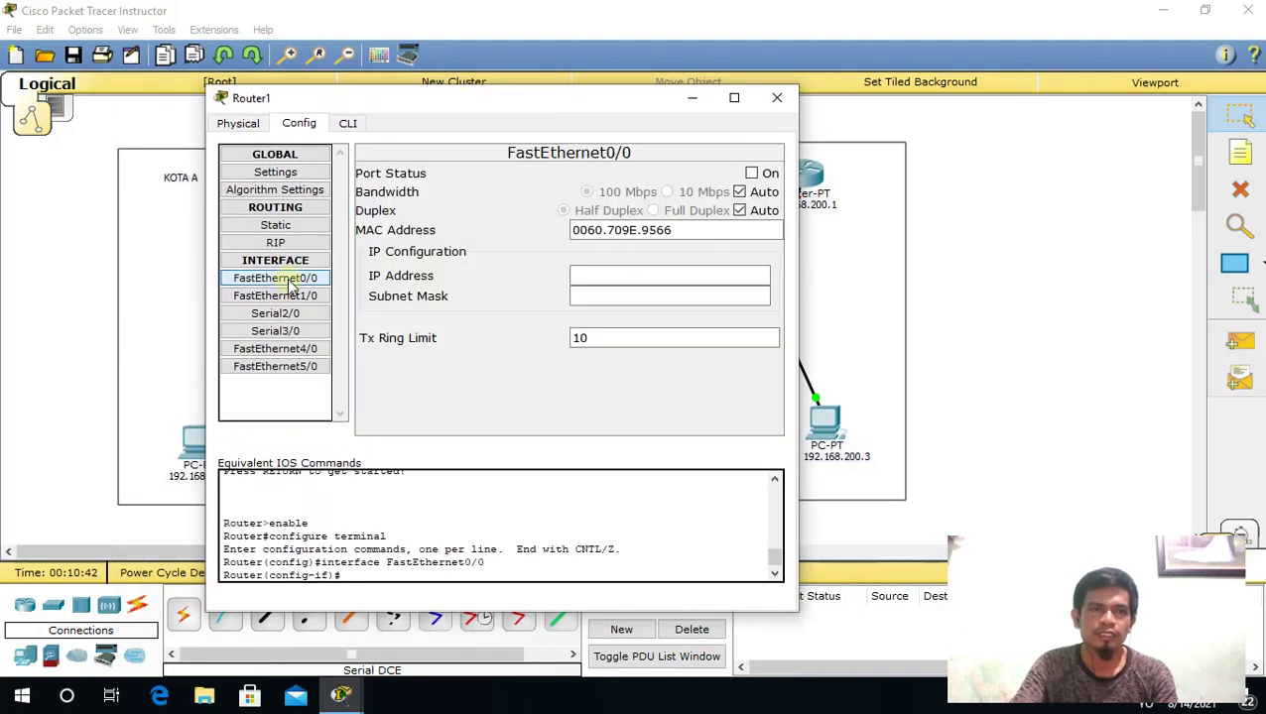
left_click(752, 173)
- Uncover the topology's IP notes and give Router1's FastEthernet0/0 IP address 192.168.100.1 with subnet mask 255.255.255.0
left_click_drag(605, 108, 595, 311)
left_click(614, 480)
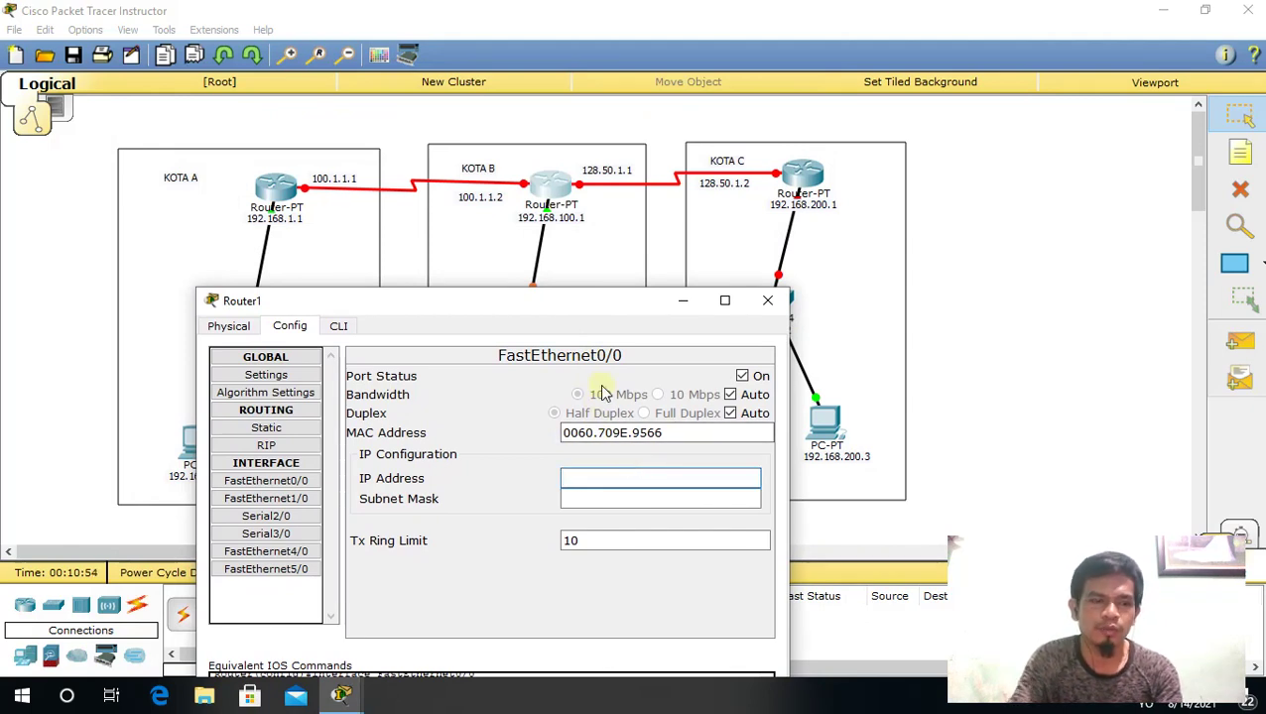
type("192.168")
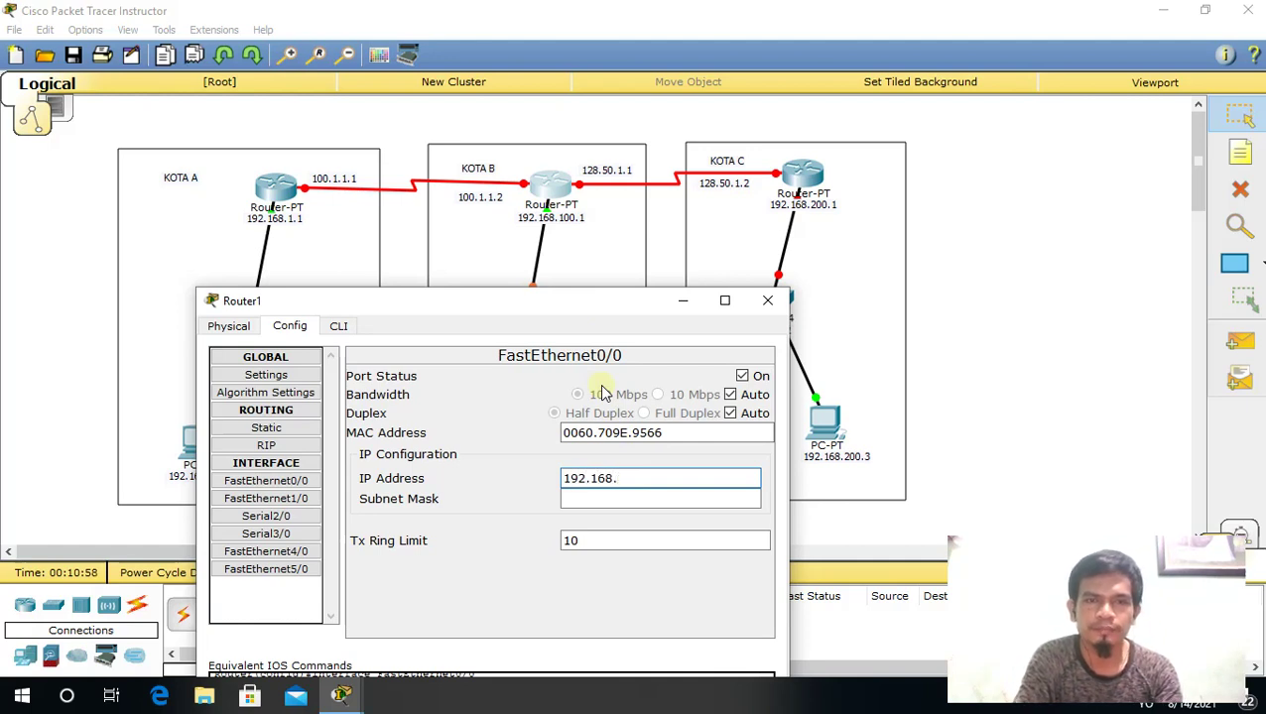
type(".100")
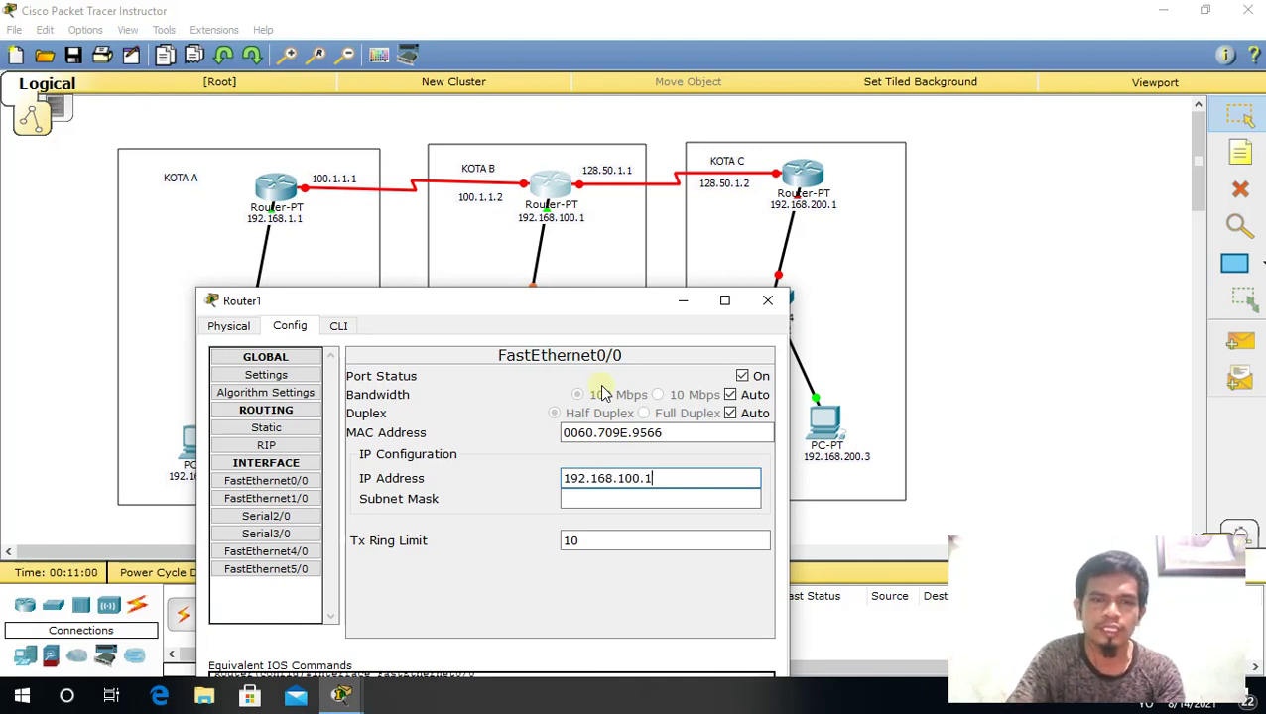
type(".1")
left_click(628, 500)
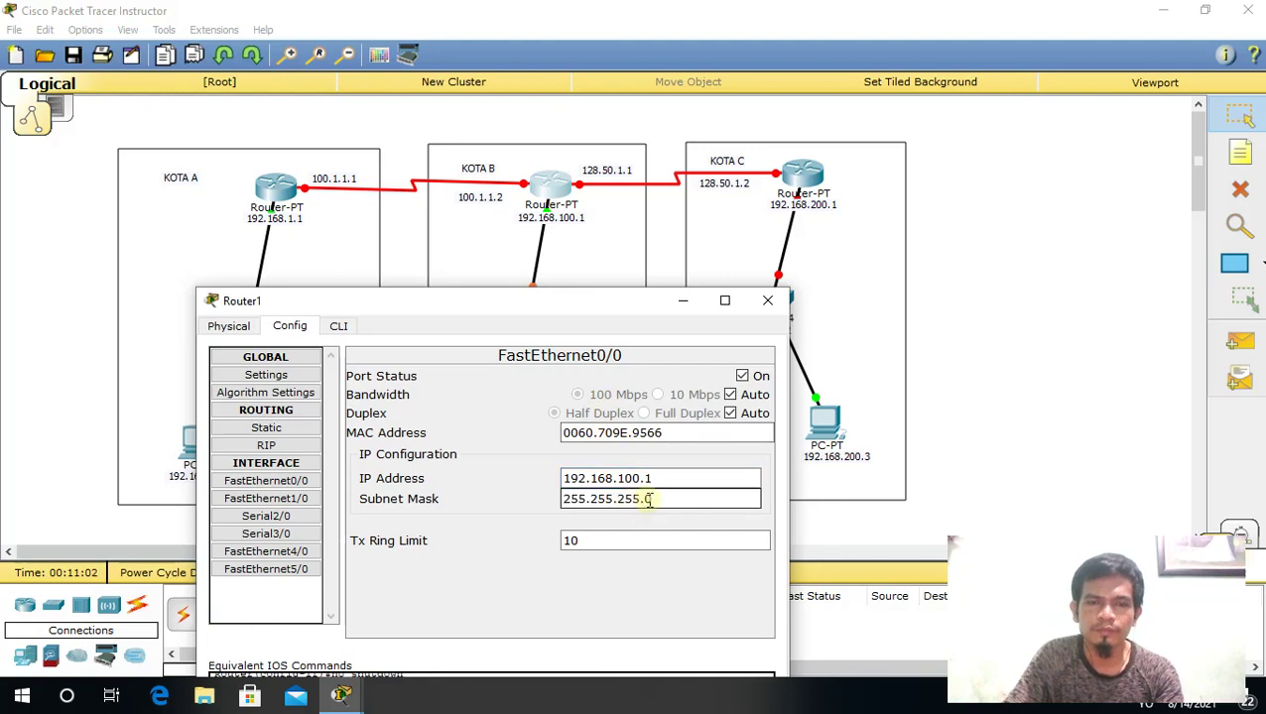
left_click(657, 478)
left_click_drag(657, 478, 564, 481)
left_click_drag(645, 480, 569, 480)
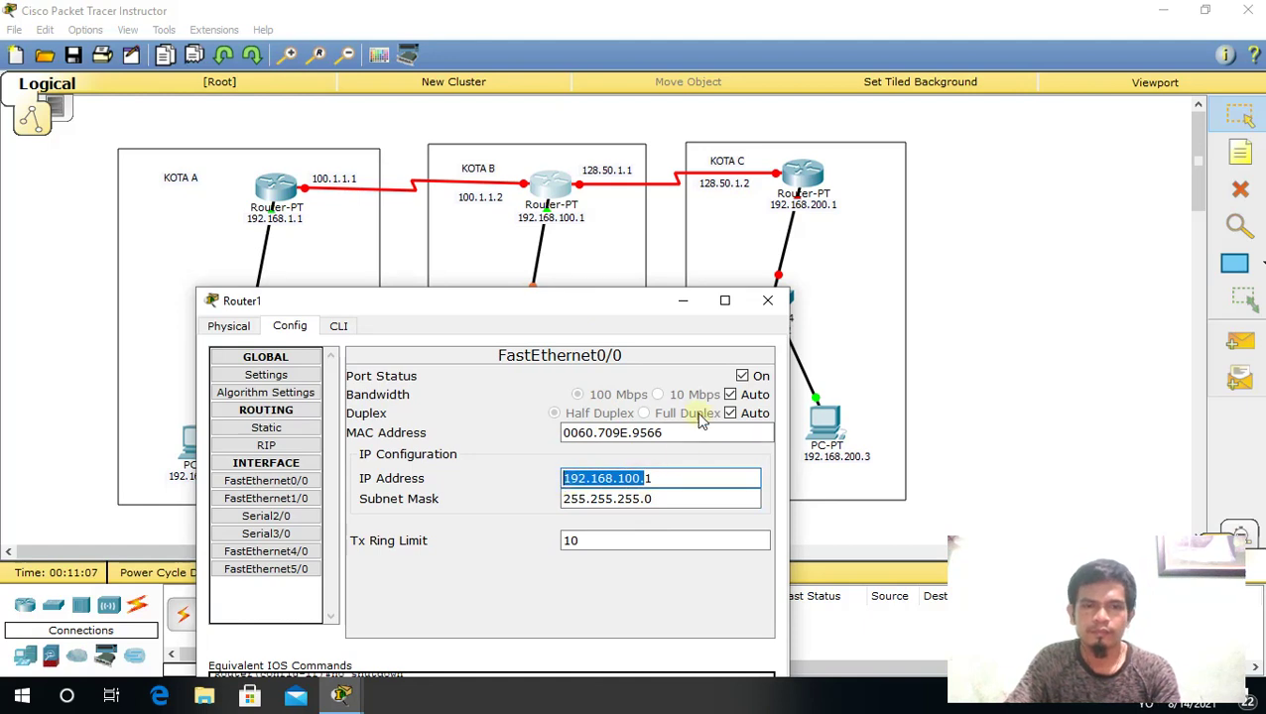
key("Left")
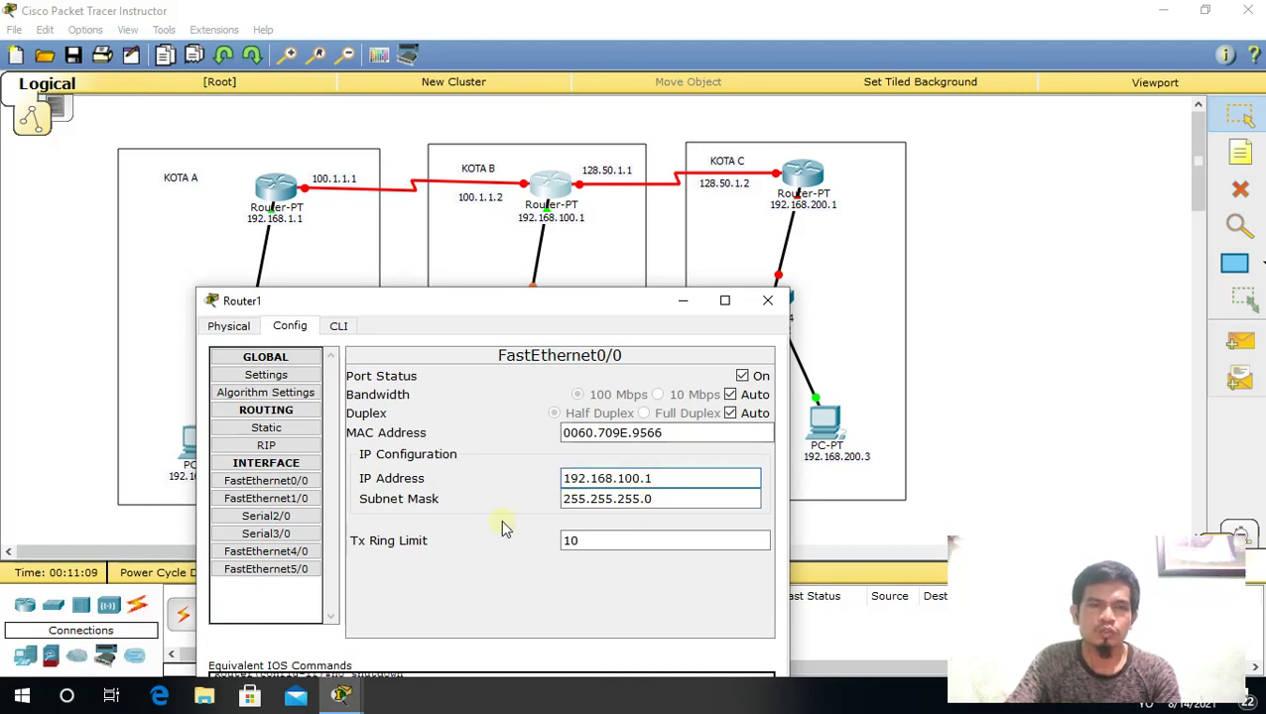
- Turn on Router1's Serial2/0 port with clock rate 4000000, IP address 100.1.1.2 and subnet mask 255.0.0.0
left_click(281, 518)
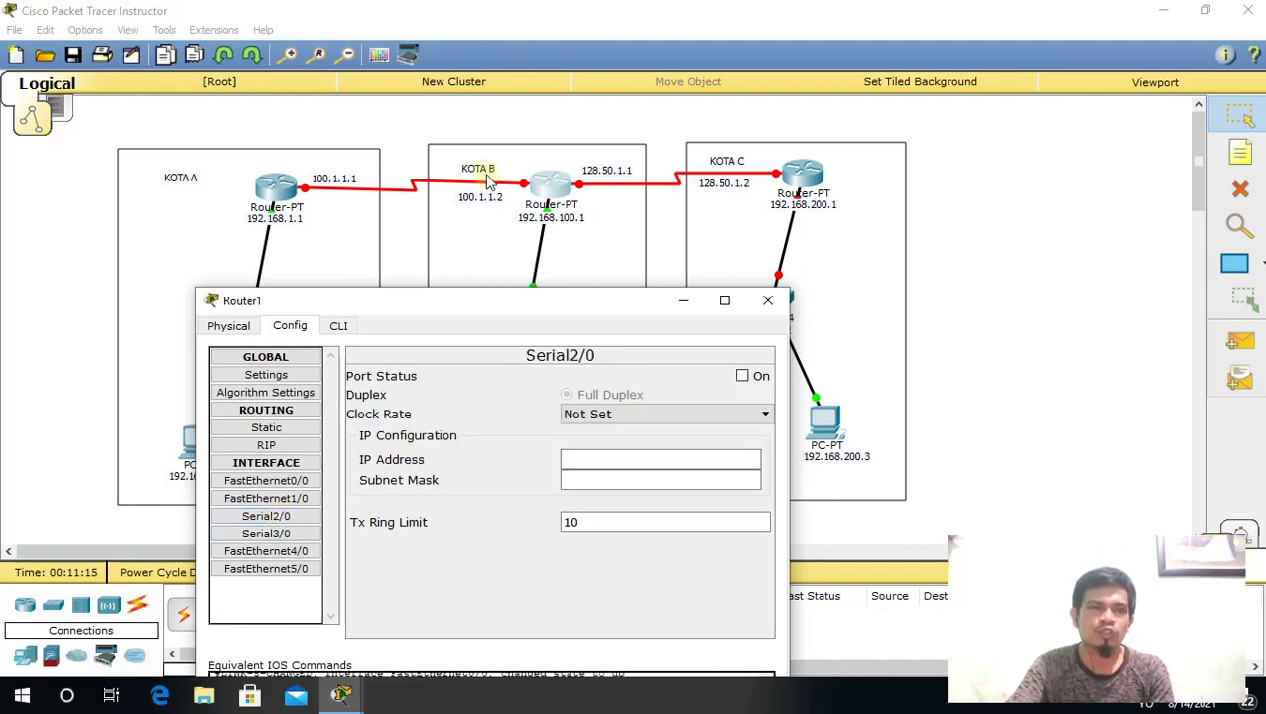
left_click(743, 378)
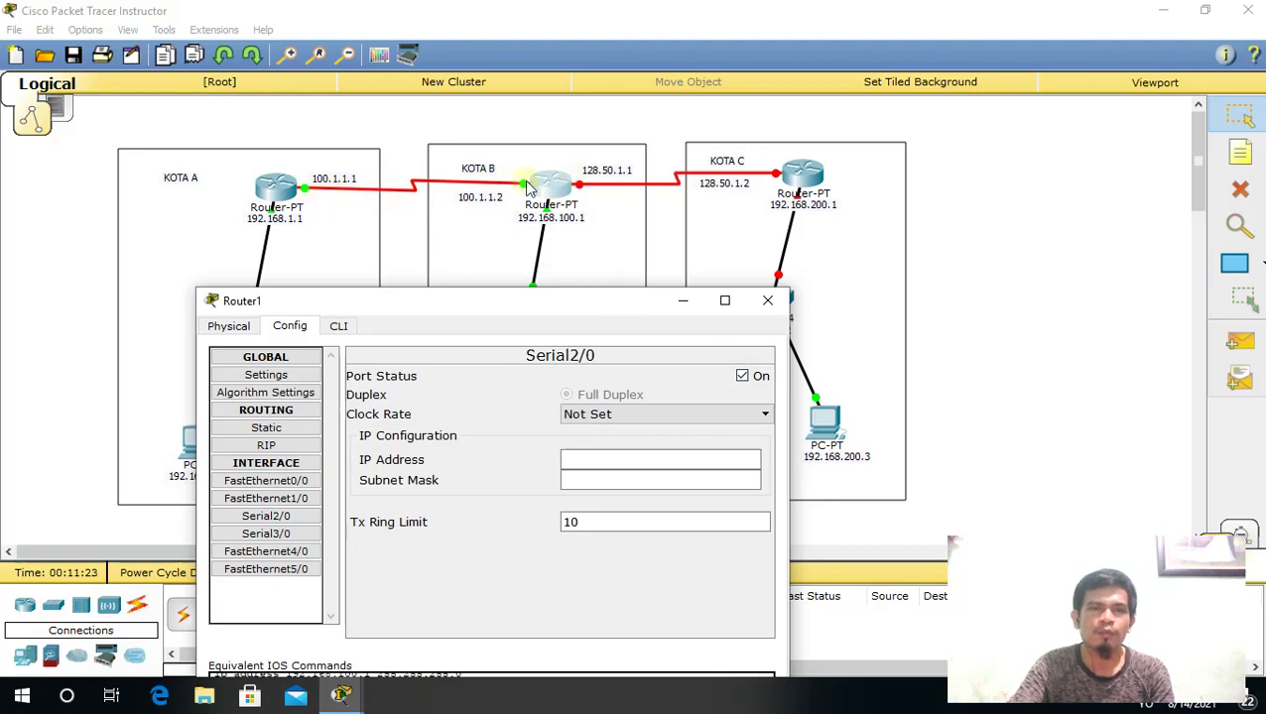
left_click(760, 417)
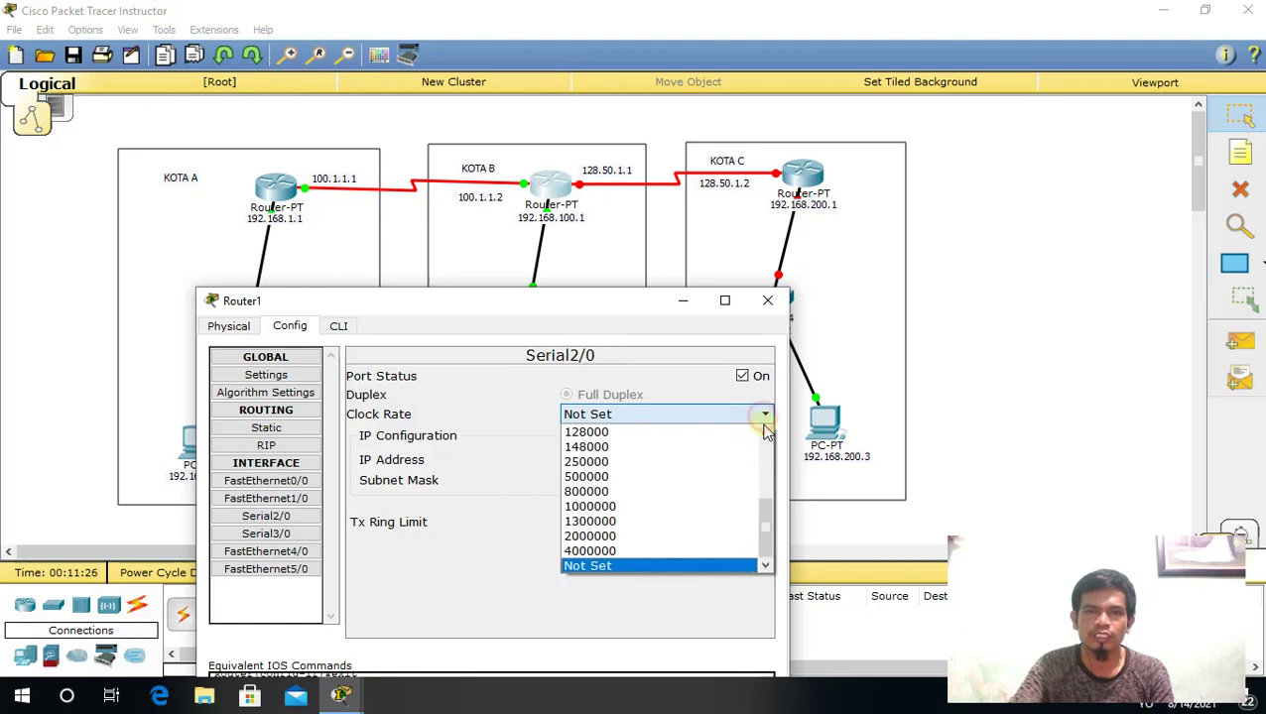
left_click(679, 551)
left_click(615, 458)
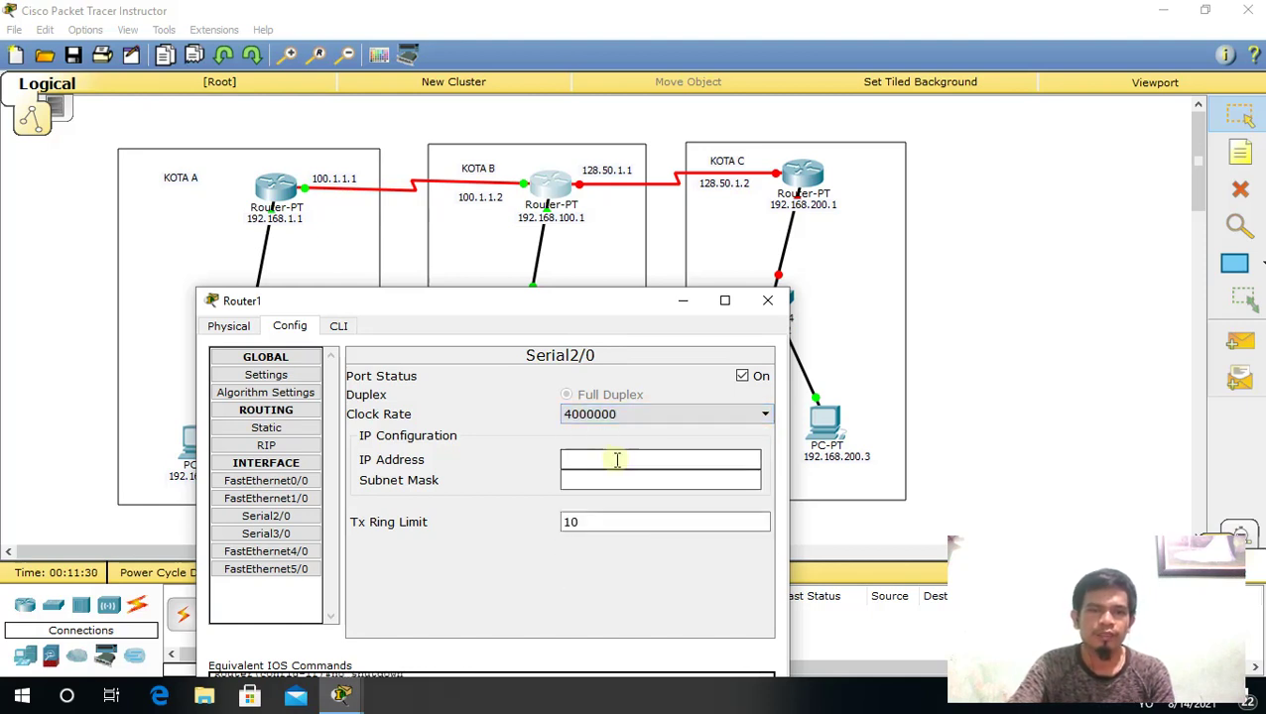
type("100.")
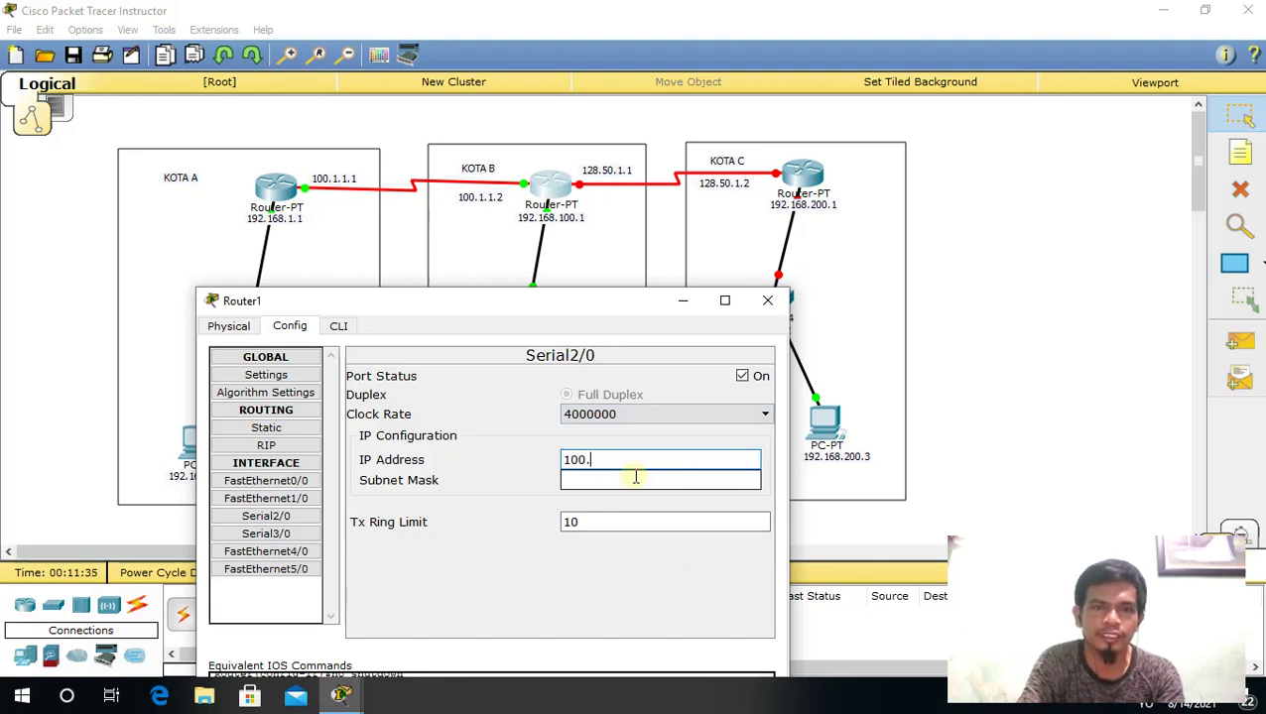
type("1.1.2")
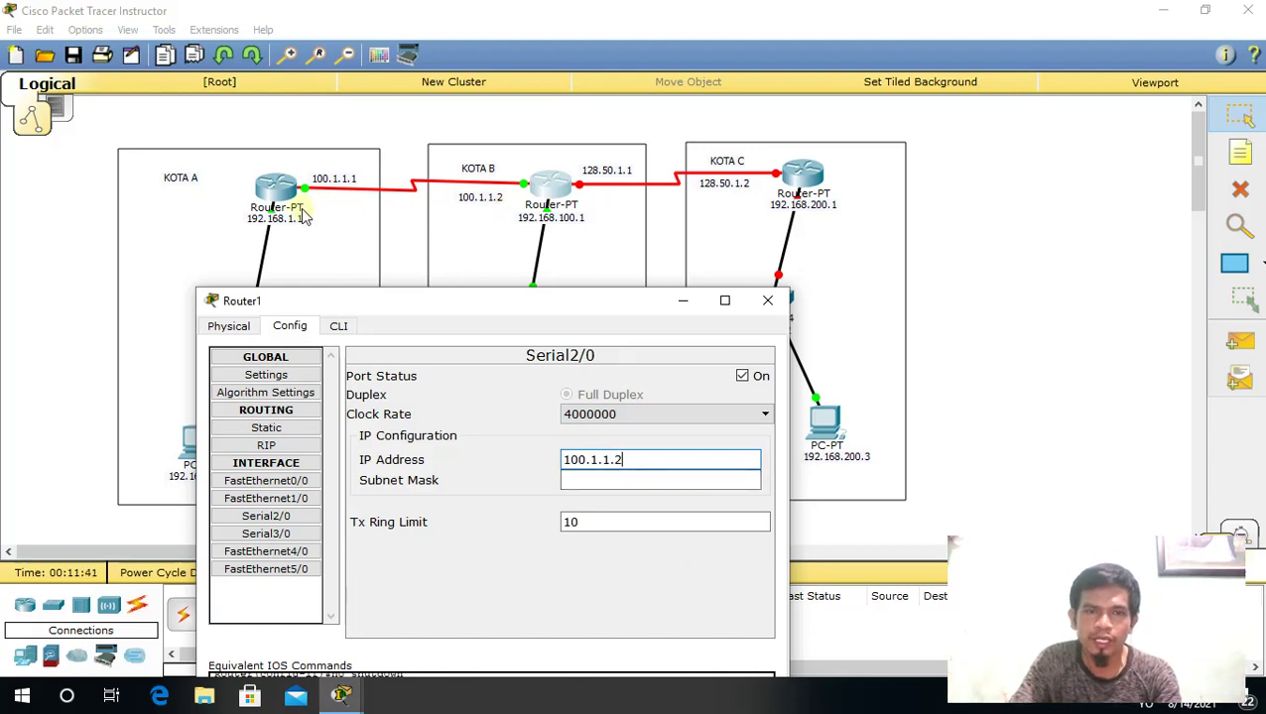
left_click(603, 479)
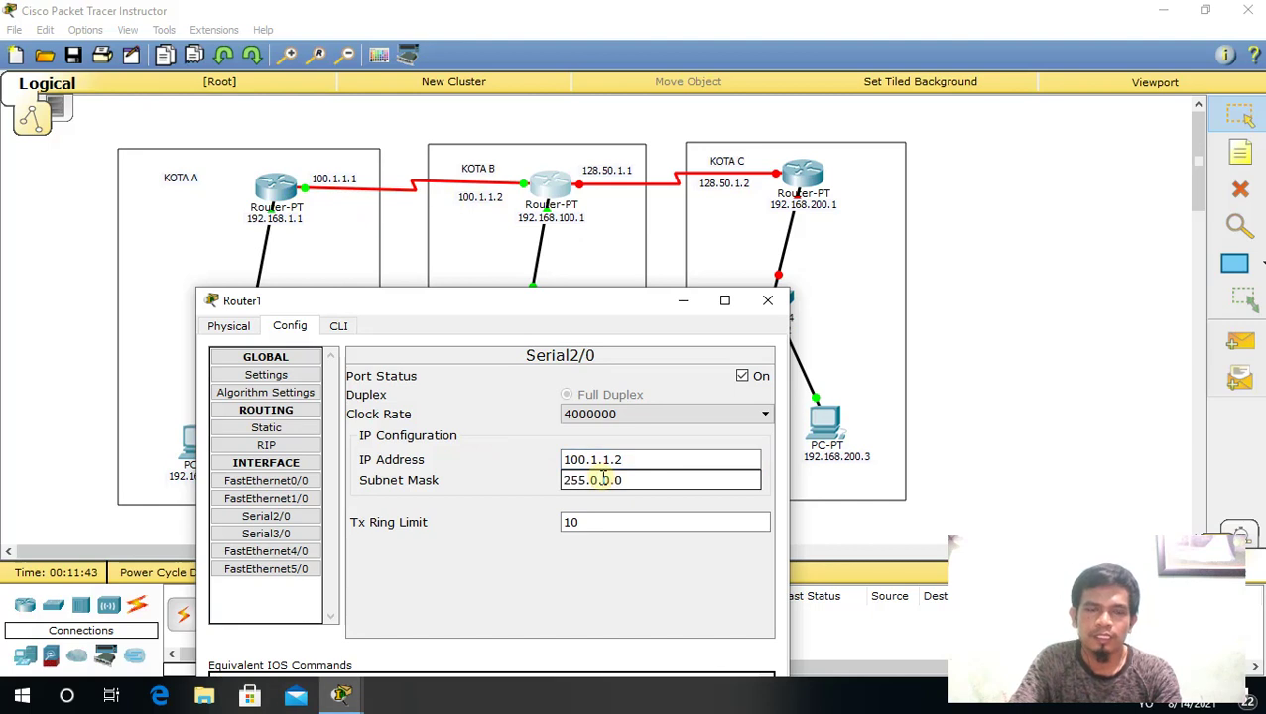
- Turn on Router1's Serial3/0 port with clock rate 4000000, IP address 128.50.1.1 and subnet mask 255.255.0.0, and close its configuration
left_click(266, 535)
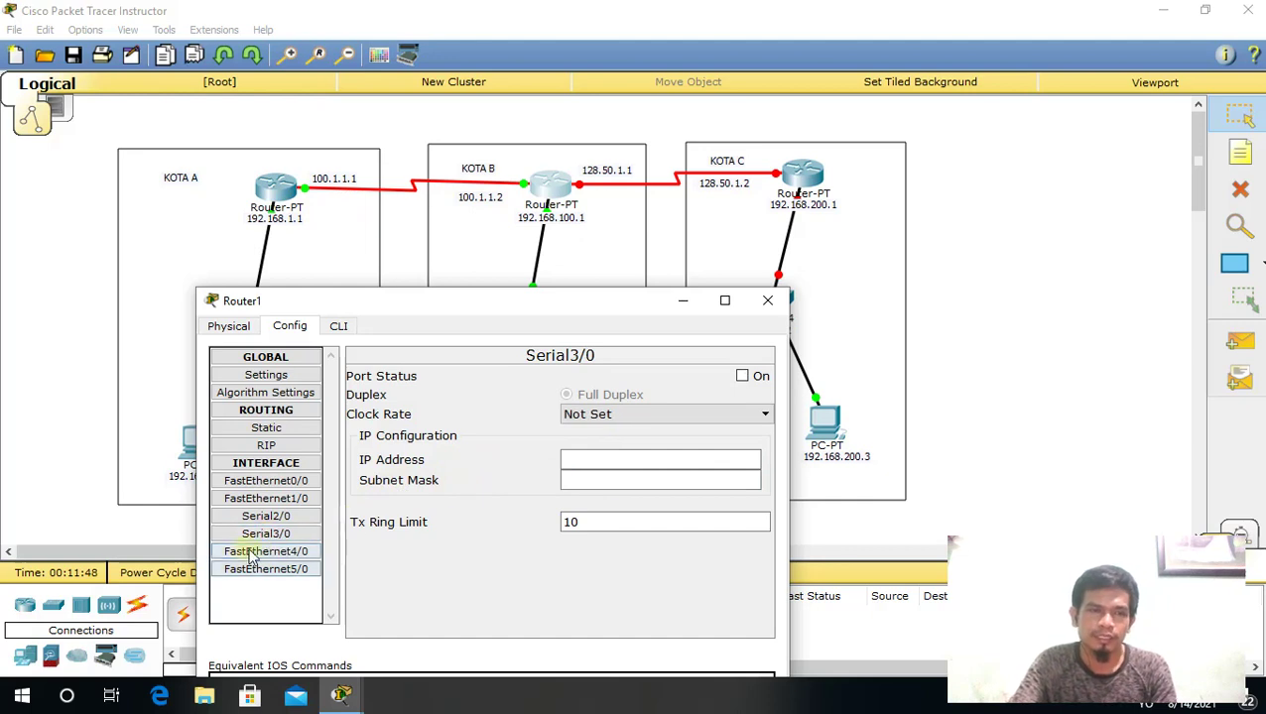
left_click(743, 378)
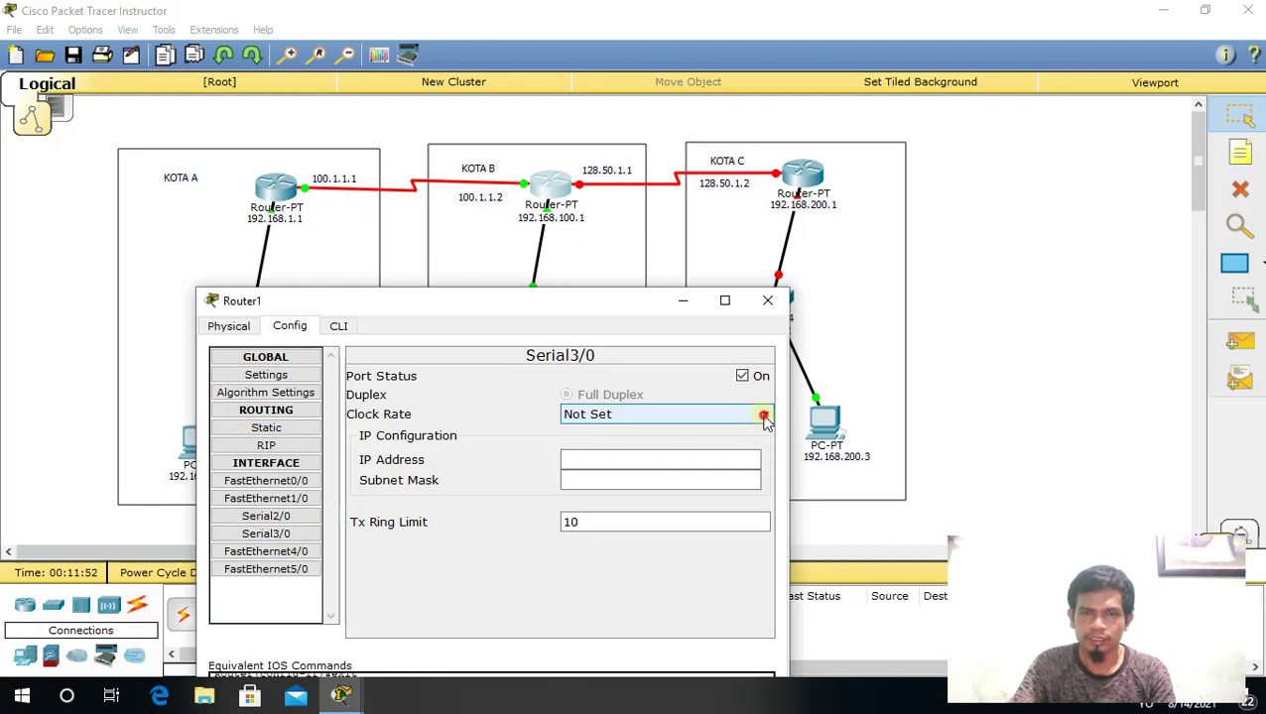
left_click(765, 417)
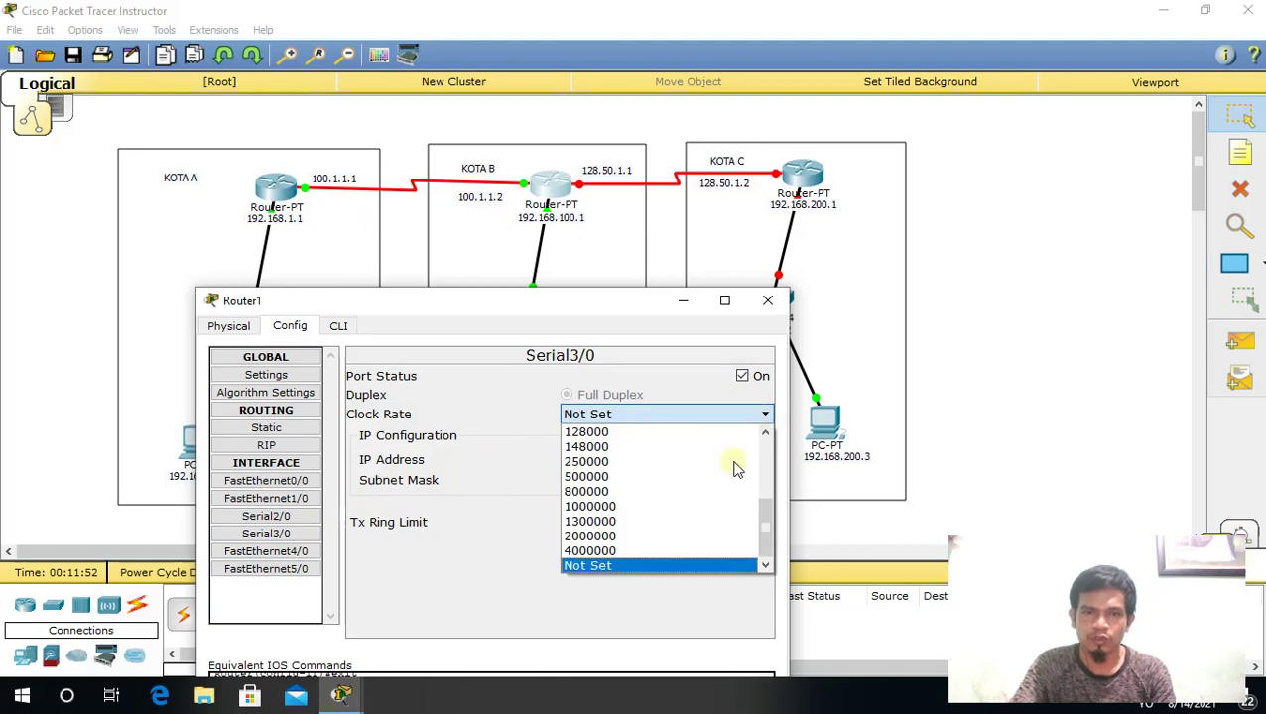
left_click(646, 552)
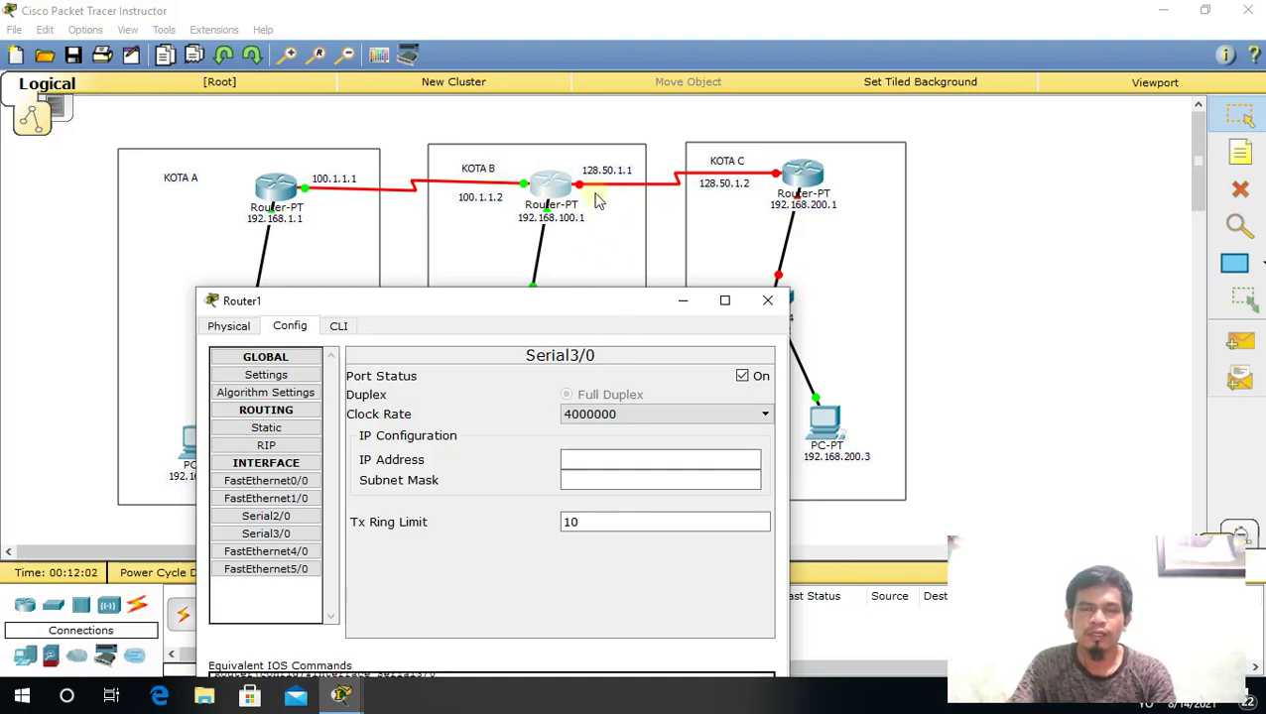
left_click(647, 462)
type("128.50.1.1")
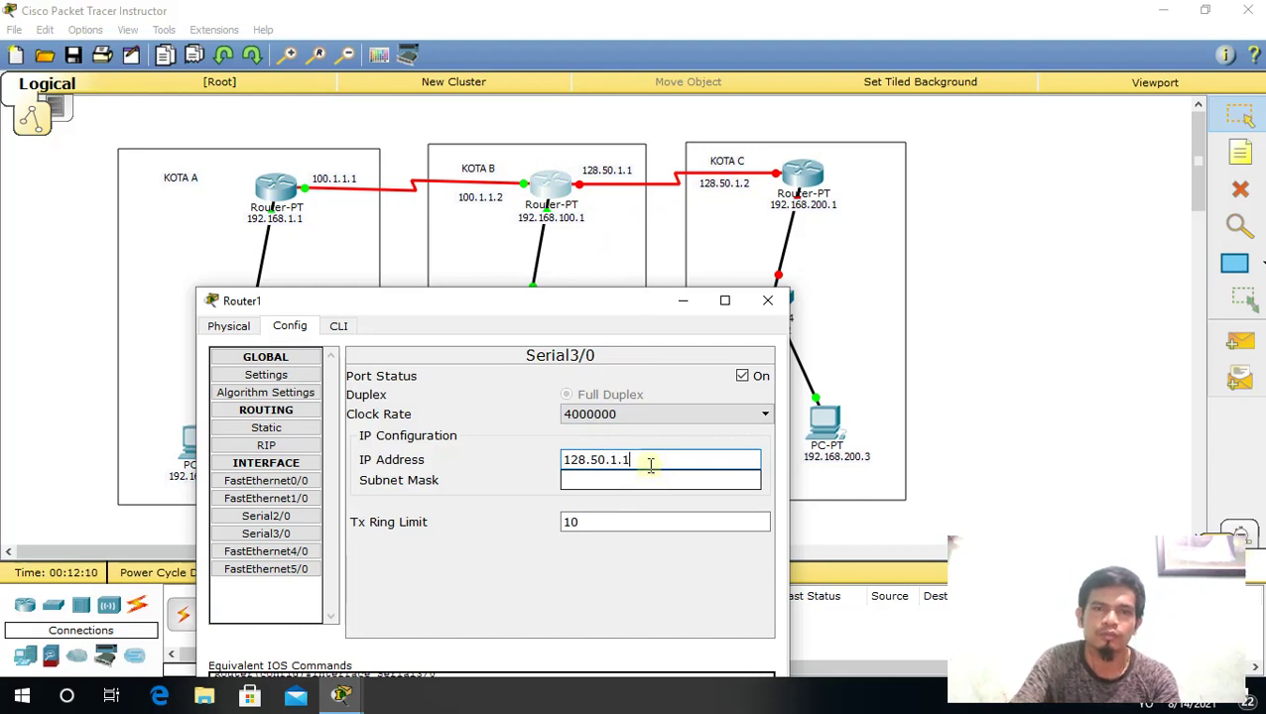
left_click(663, 479)
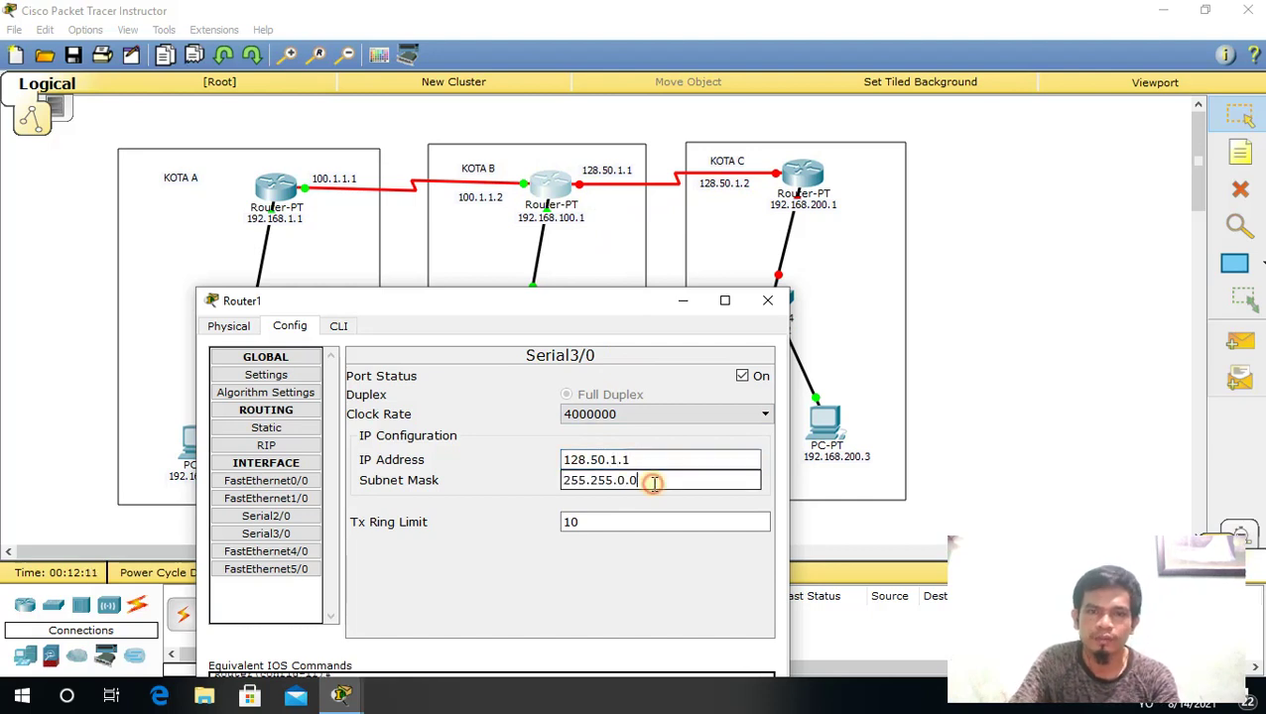
left_click(760, 307)
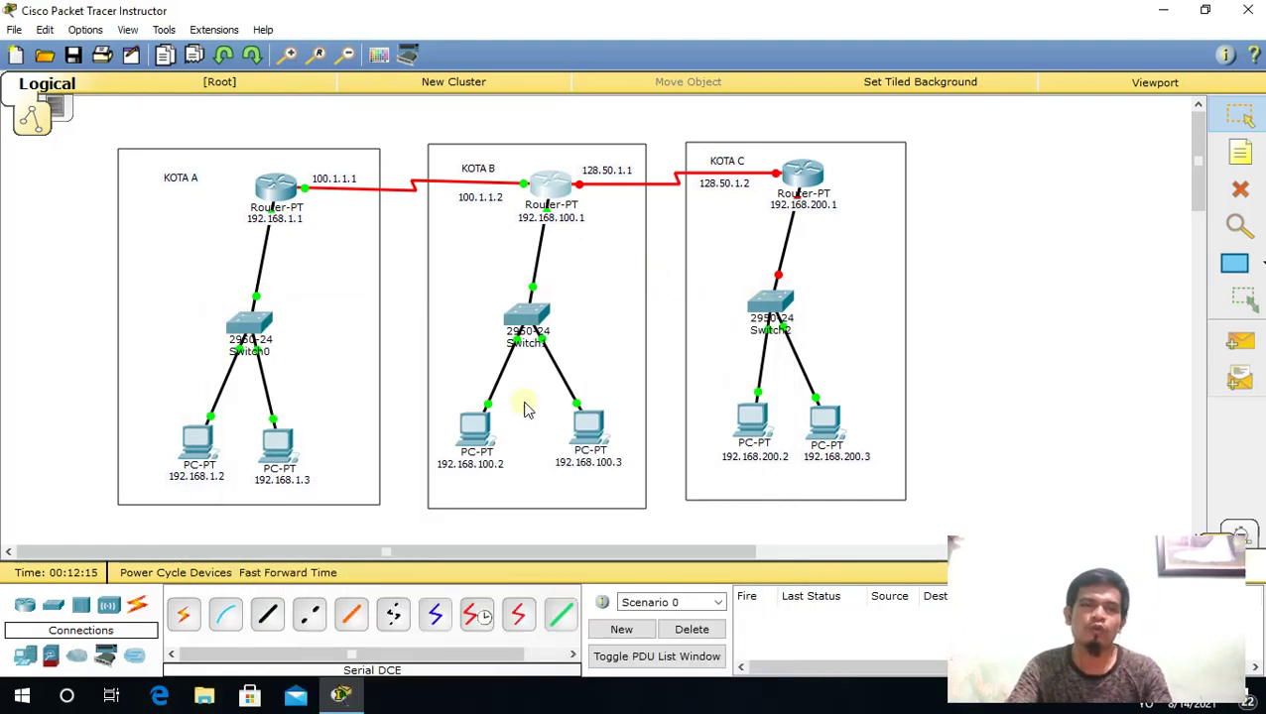
- Open the IP configuration of PC2 in KOTA B and give it static address 192.168.100.2 with subnet mask 255.255.255.0
left_click(481, 436)
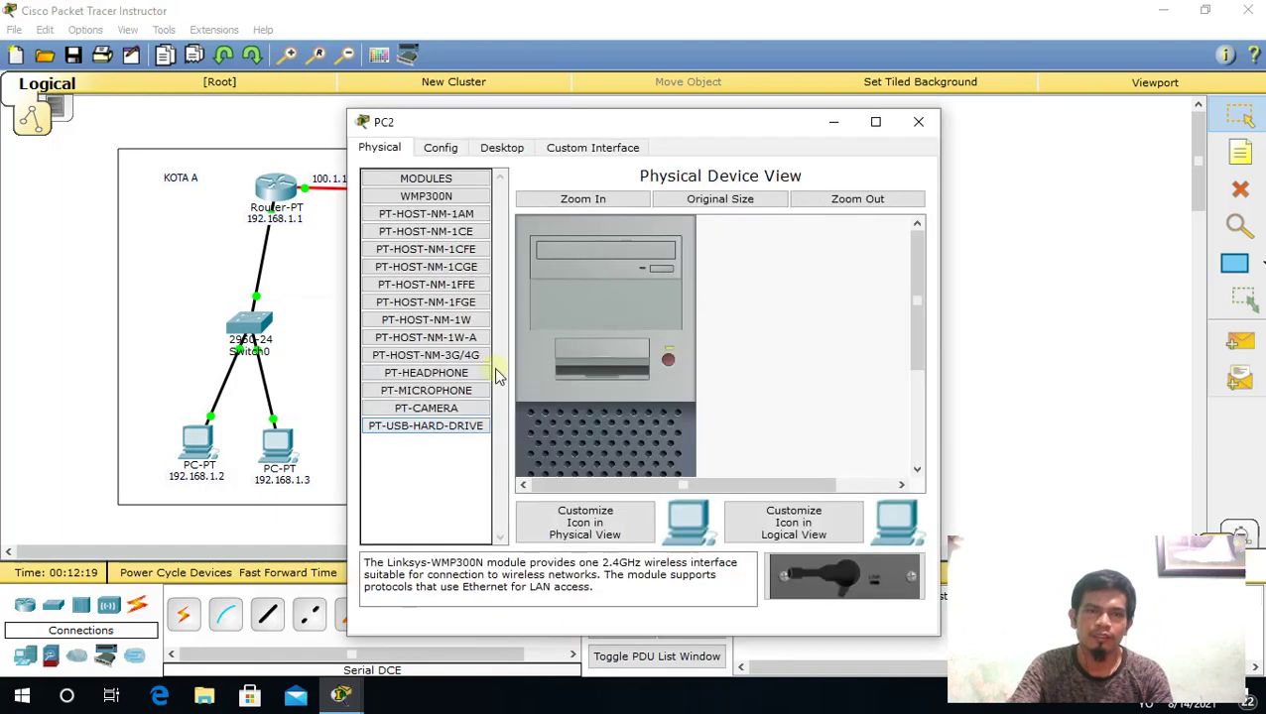
left_click(509, 151)
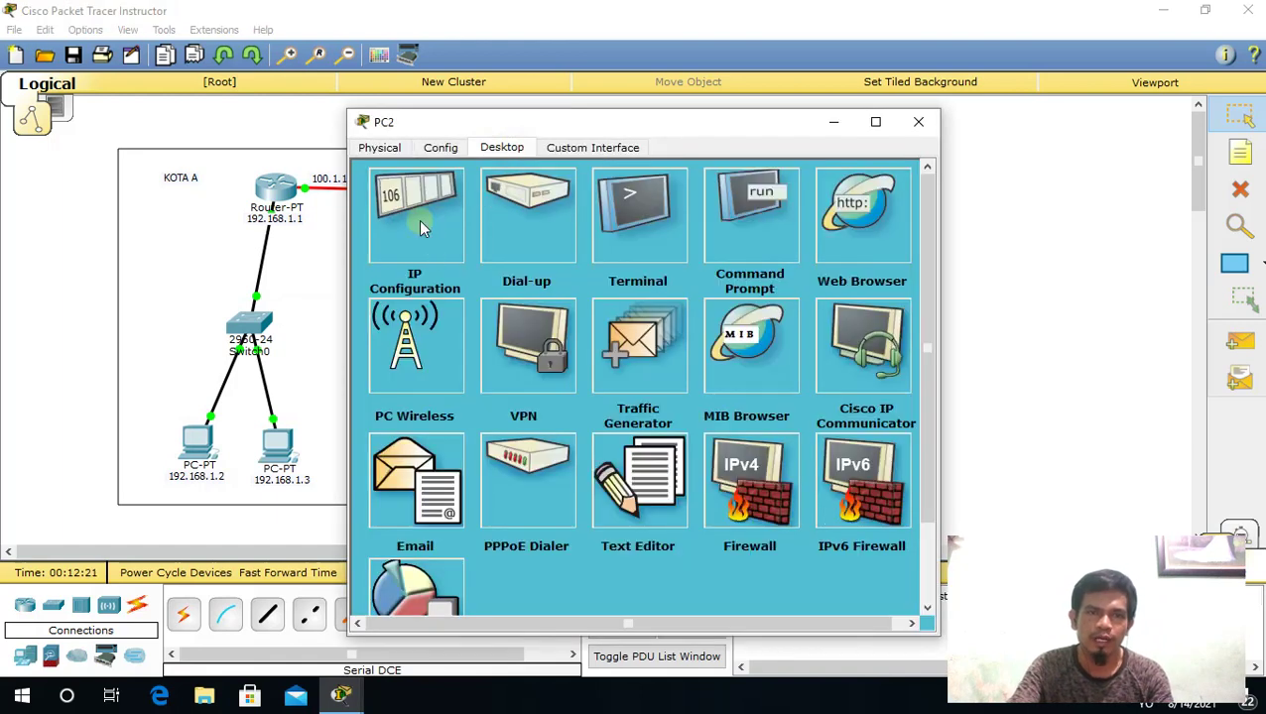
left_click(415, 240)
left_click(528, 254)
type("192.168.100.")
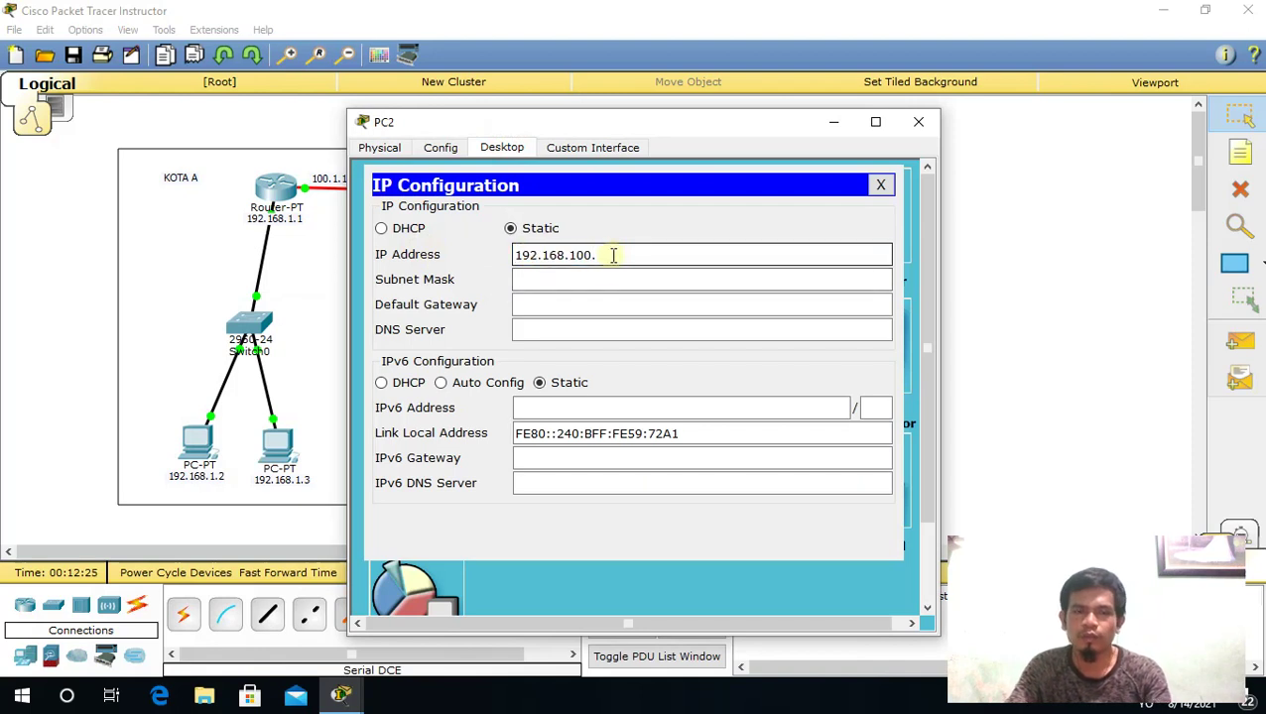
left_click_drag(673, 127, 616, 124)
left_click(571, 258)
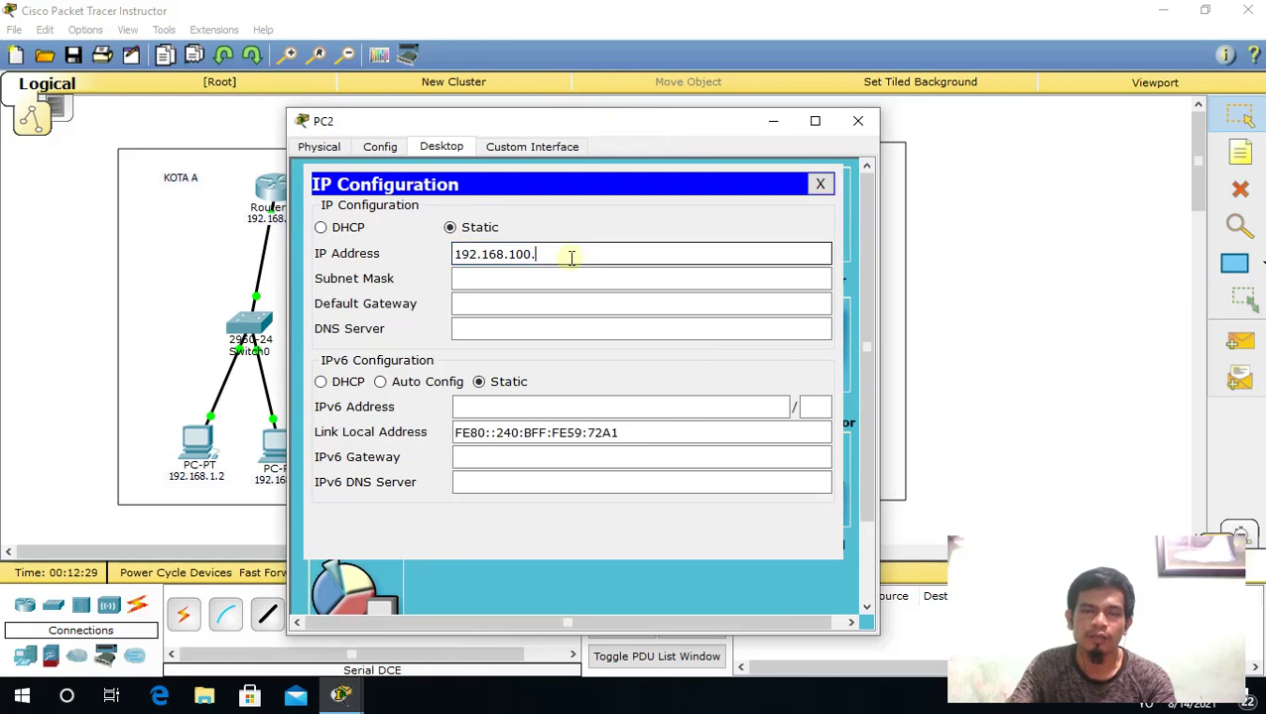
type("2")
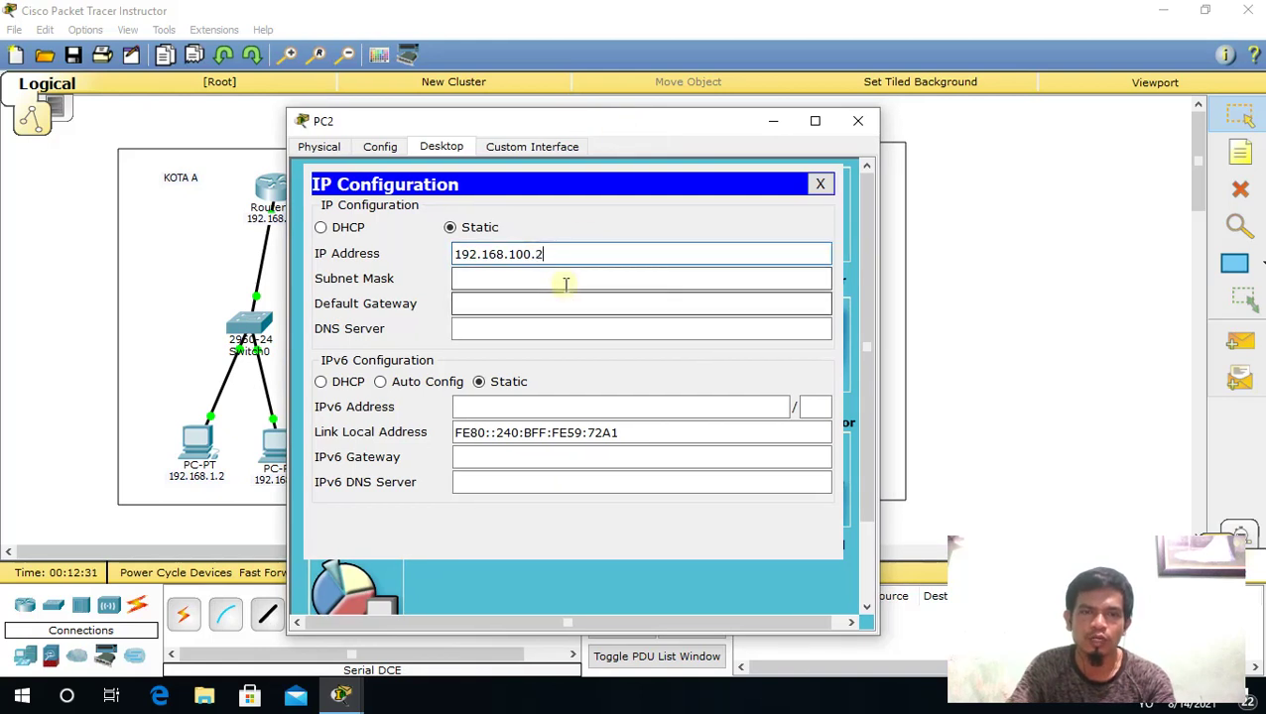
left_click(571, 281)
- Set PC2's default gateway to 192.168.100.1, copy that address and close the PC's configuration
left_click(571, 304)
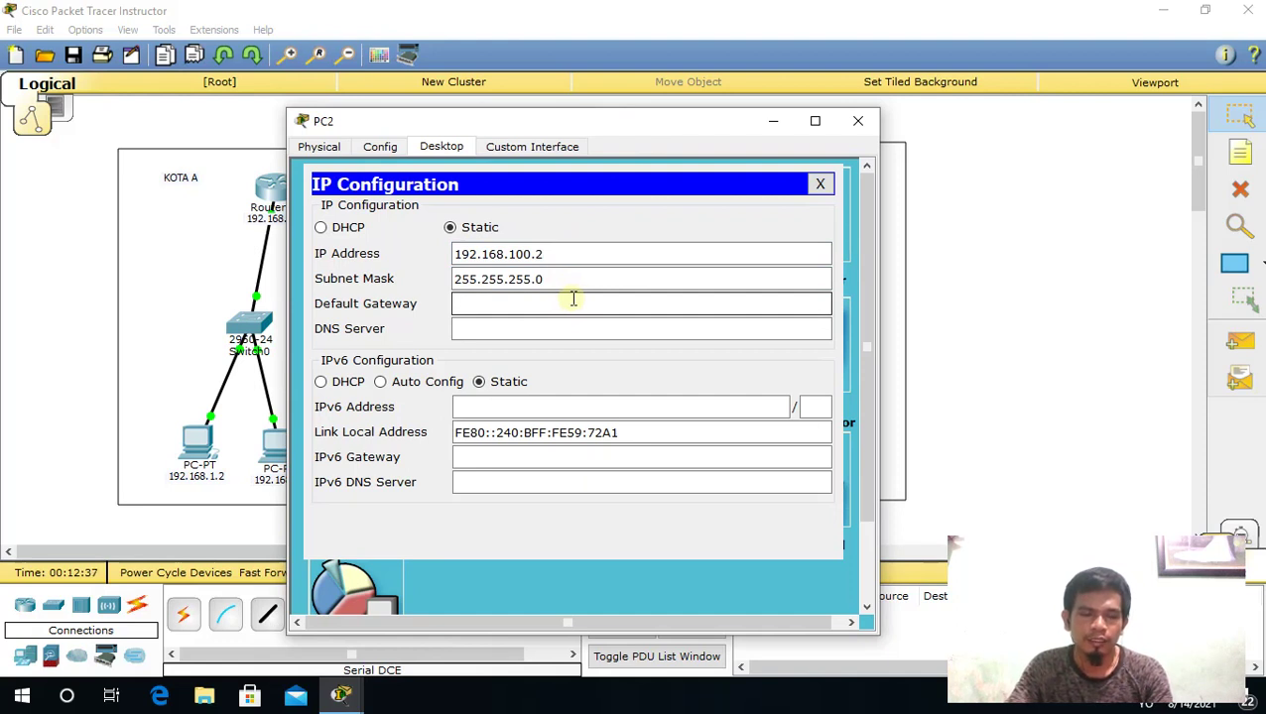
type("192.168.100.")
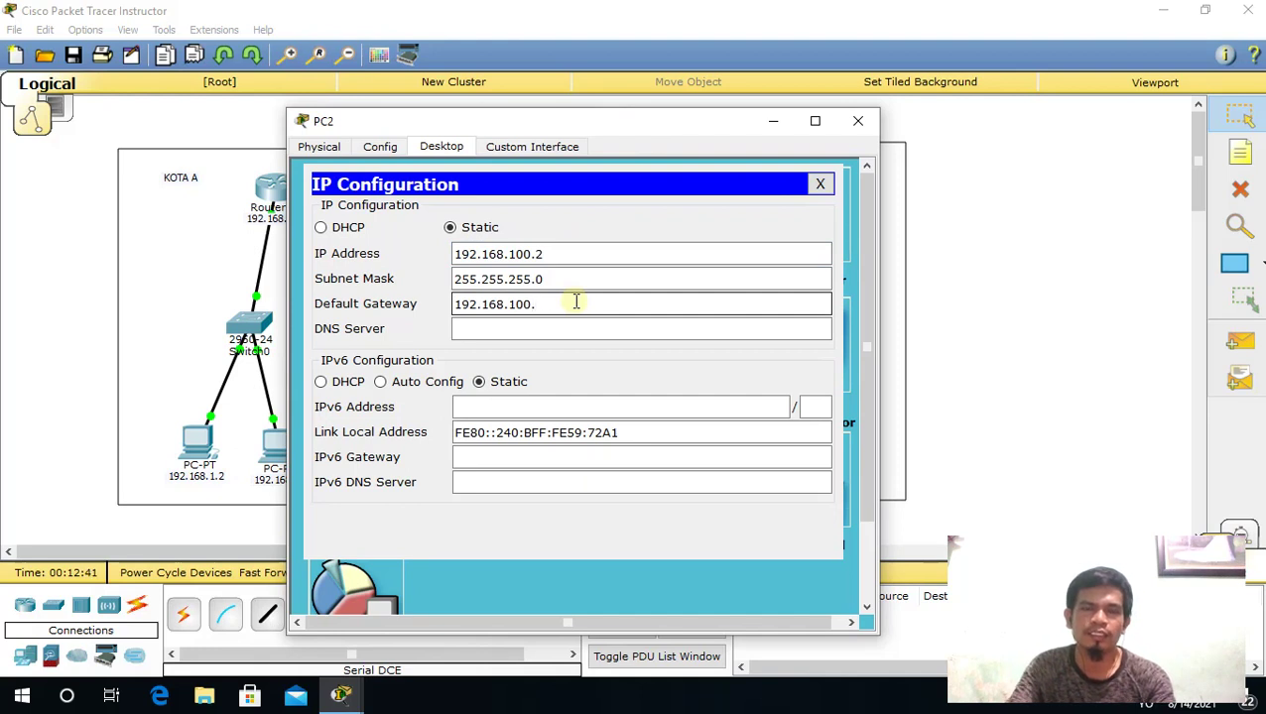
type("1")
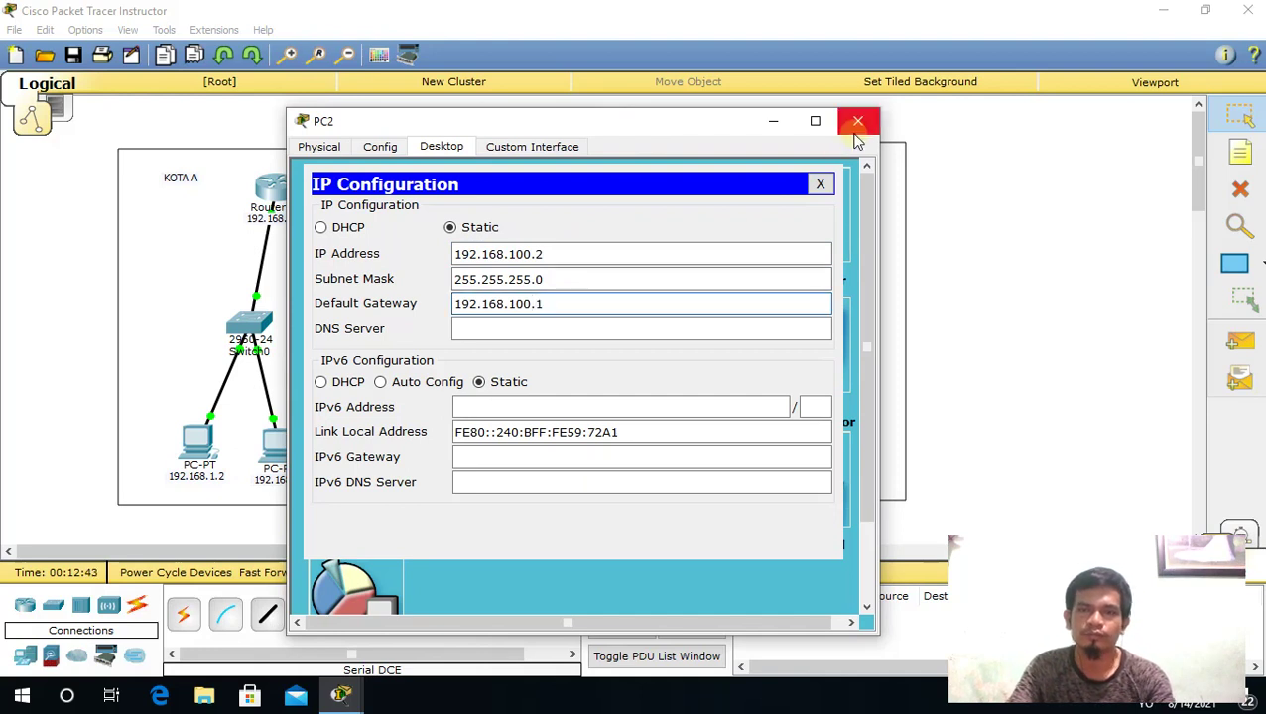
left_click(579, 314)
left_click_drag(557, 312, 454, 306)
key("ctrl+c")
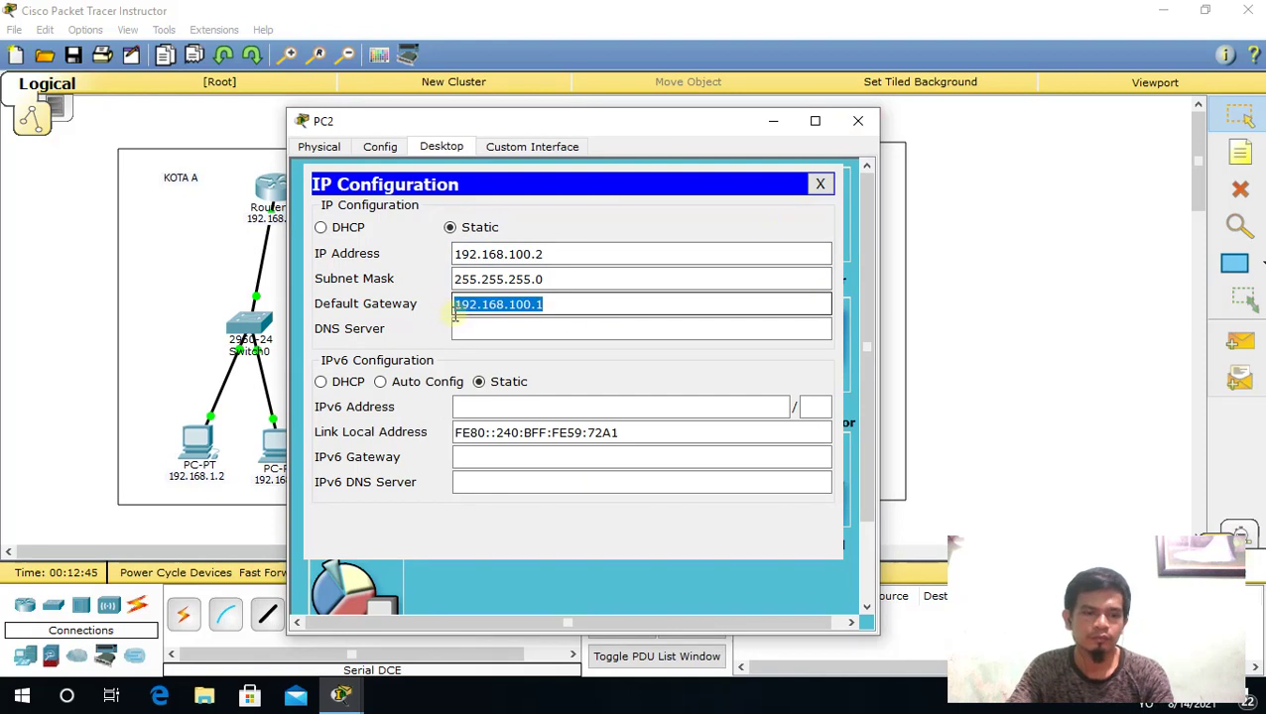
left_click(859, 122)
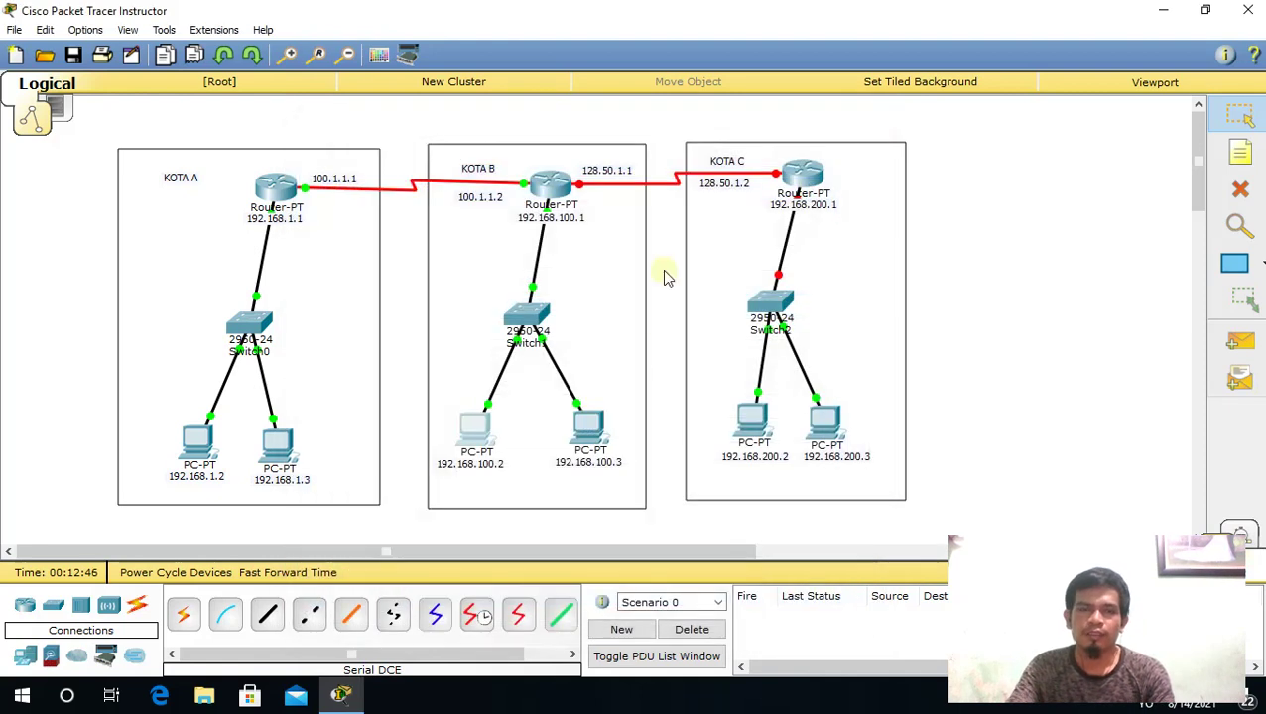
- Open the IP configuration of PC3 in KOTA B and give it static address 192.168.100.3 with subnet mask 255.255.255.0
left_click(589, 426)
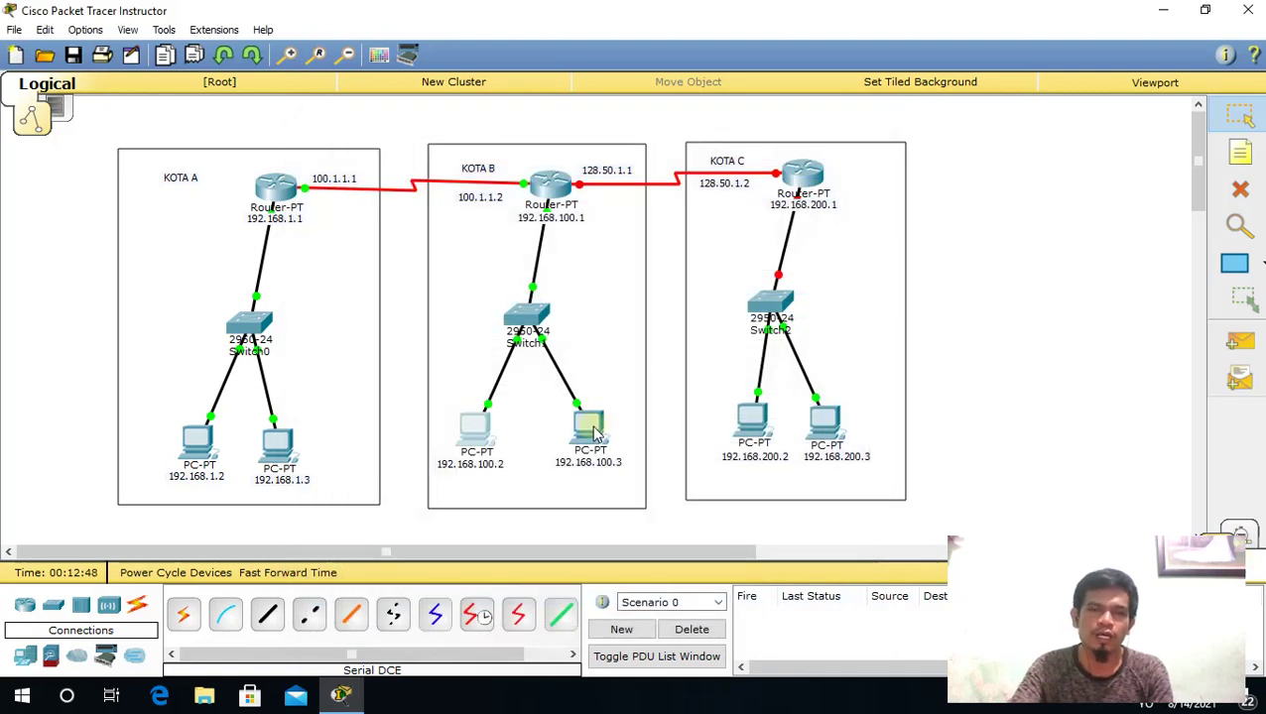
left_click_drag(627, 120, 452, 92)
left_click(332, 120)
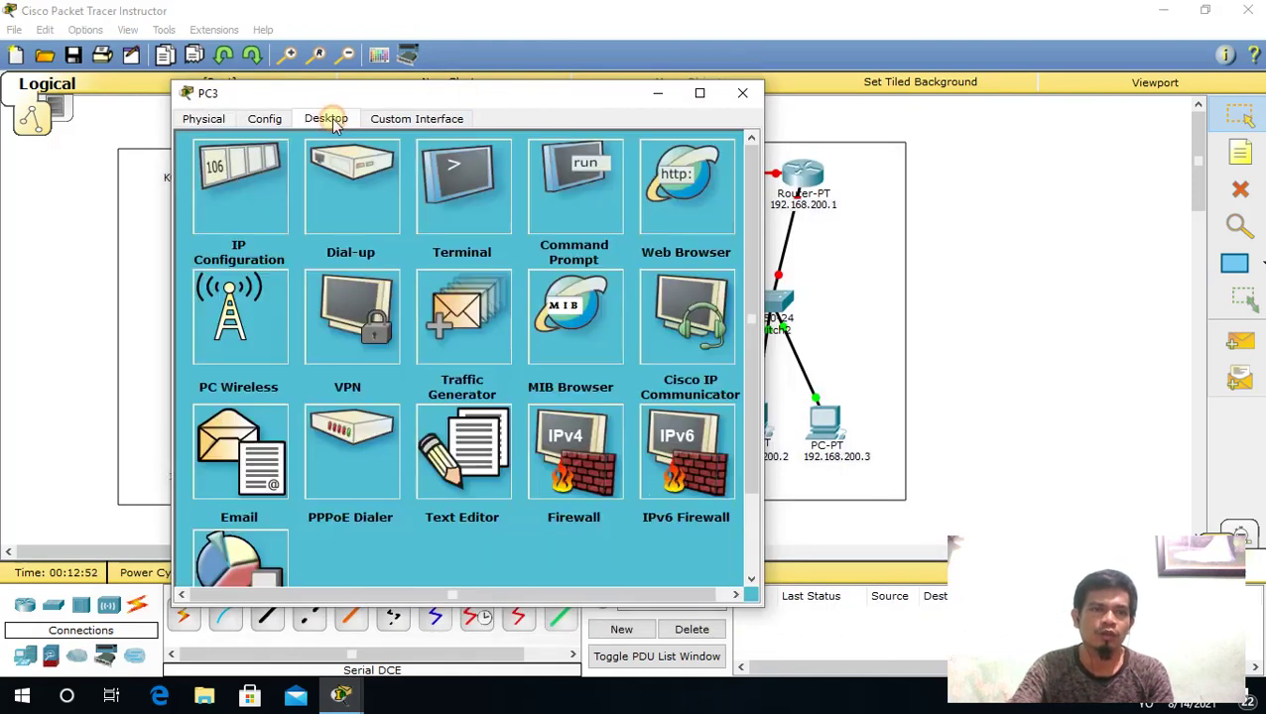
left_click(255, 198)
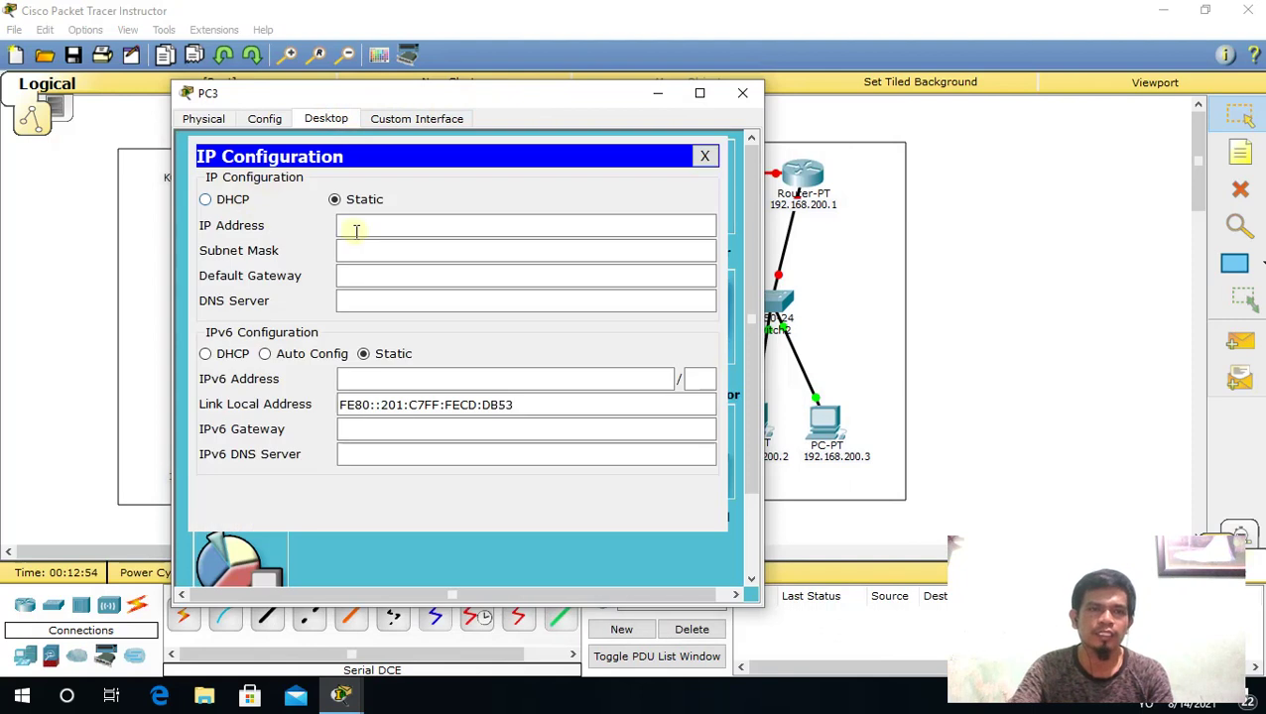
left_click(372, 230)
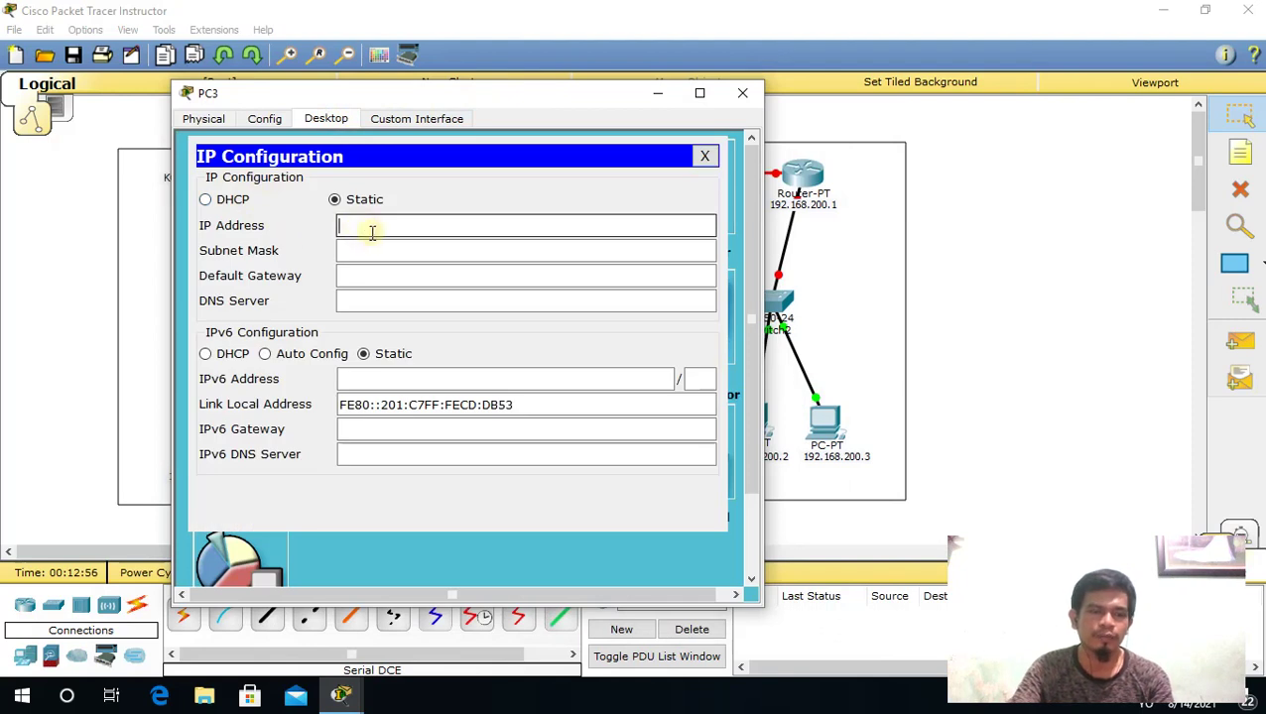
key("ctrl+v")
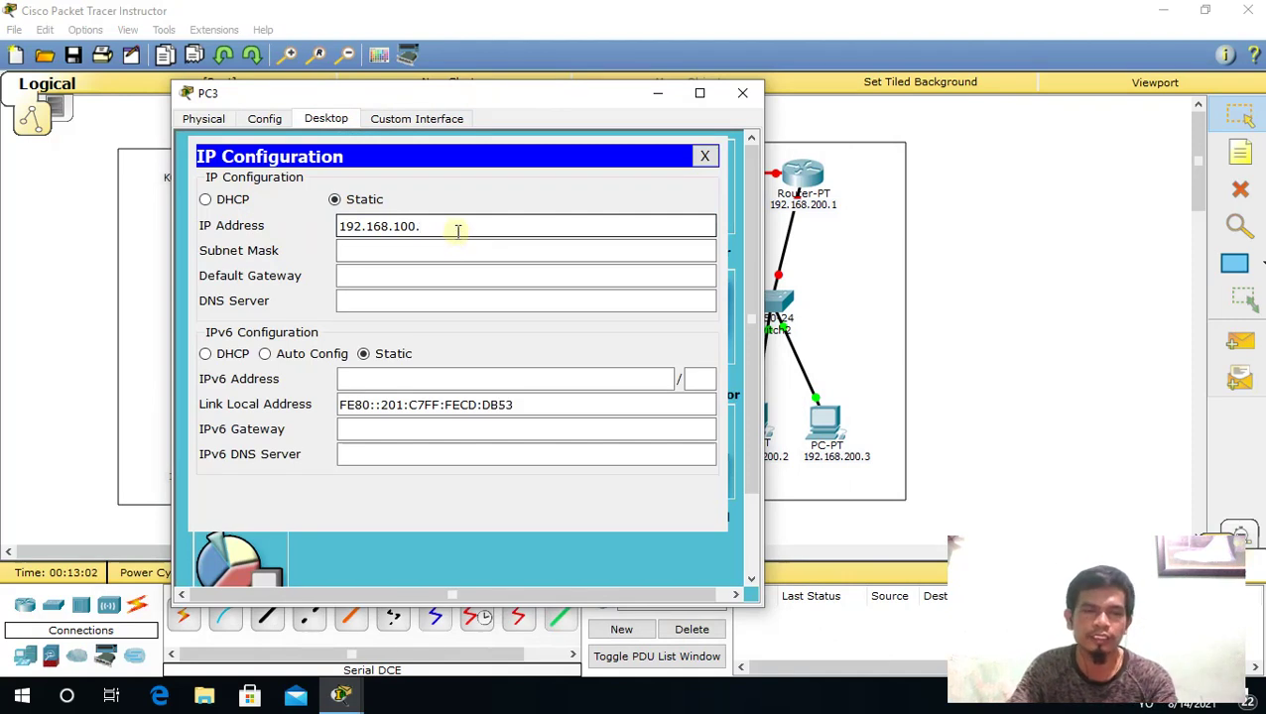
left_click(444, 247)
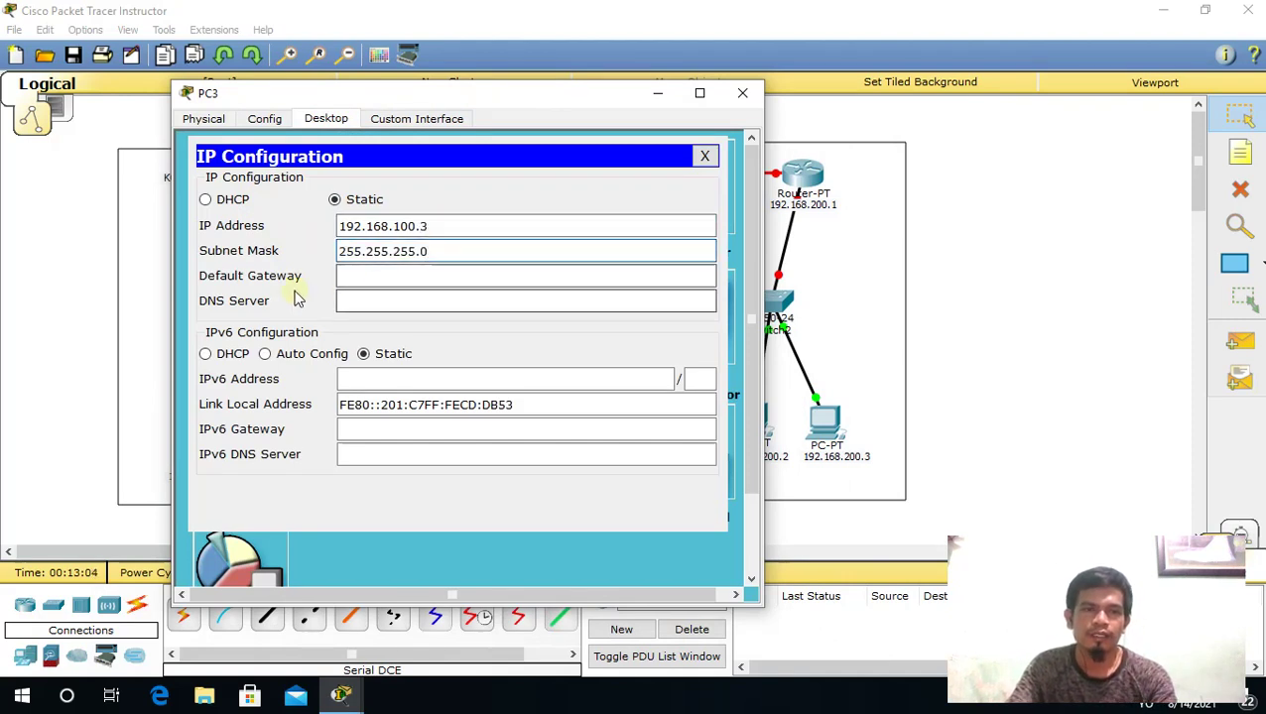
- Set PC3's default gateway to 192.168.100.1 and close its configuration
left_click(372, 274)
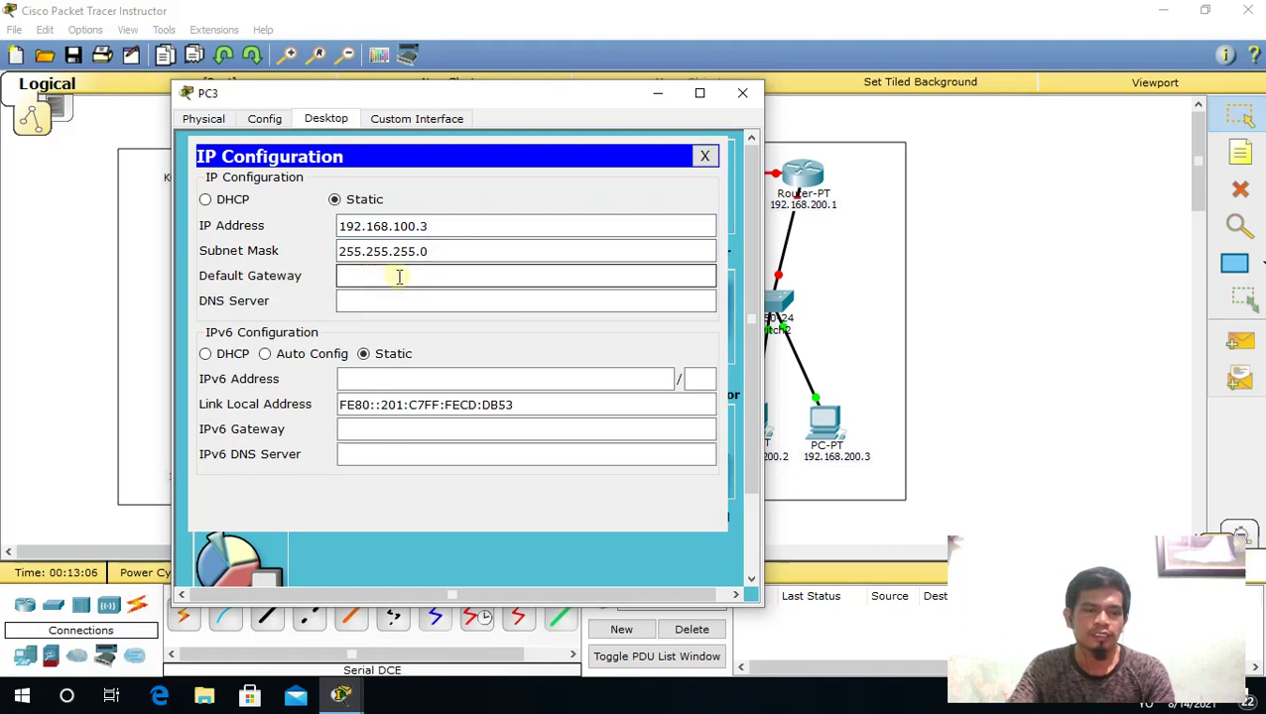
type("192.168.100.1")
left_click(361, 296)
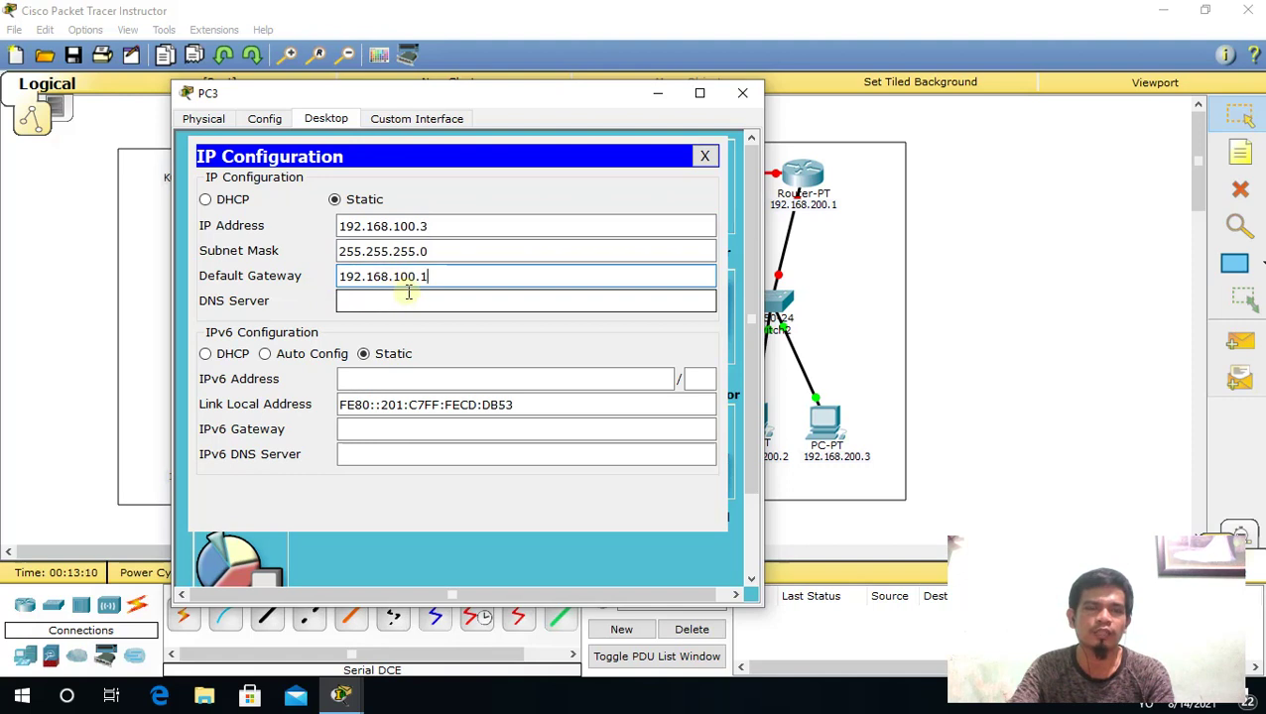
left_click(742, 92)
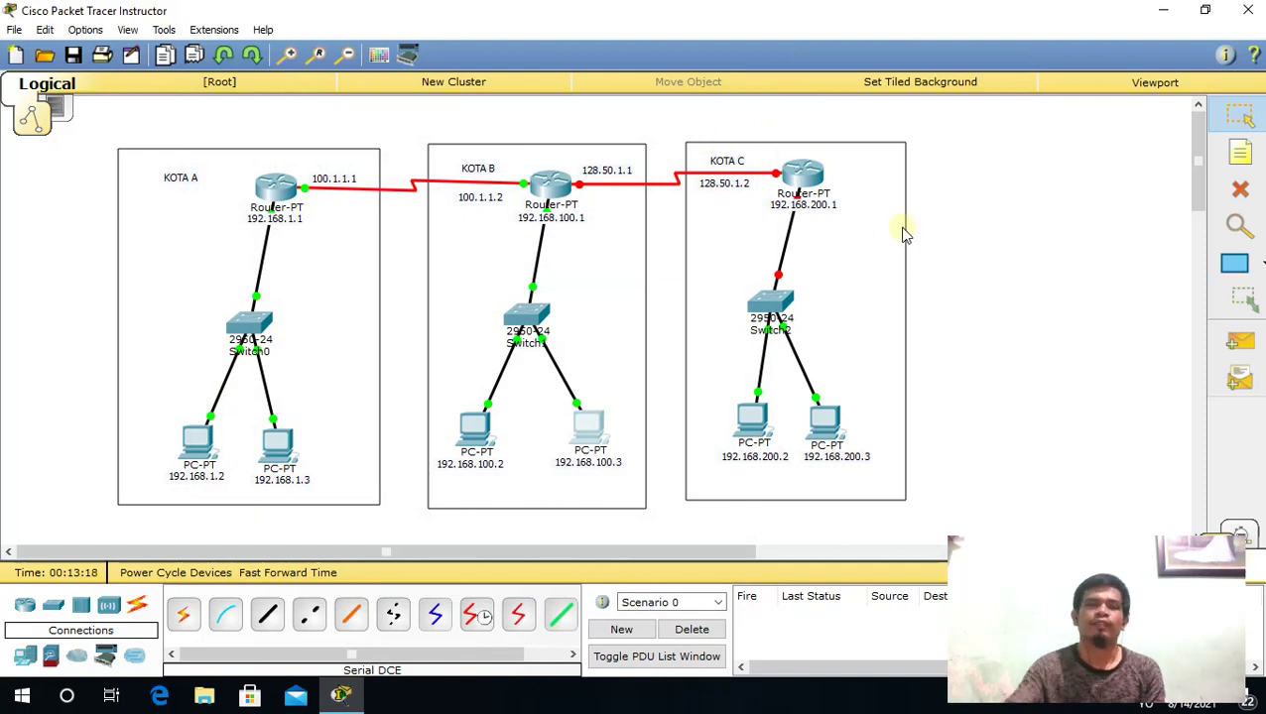
- Open the configuration of Router2 in KOTA C and turn on its FastEthernet0/0 port
left_click(810, 182)
left_click_drag(777, 133, 554, 103)
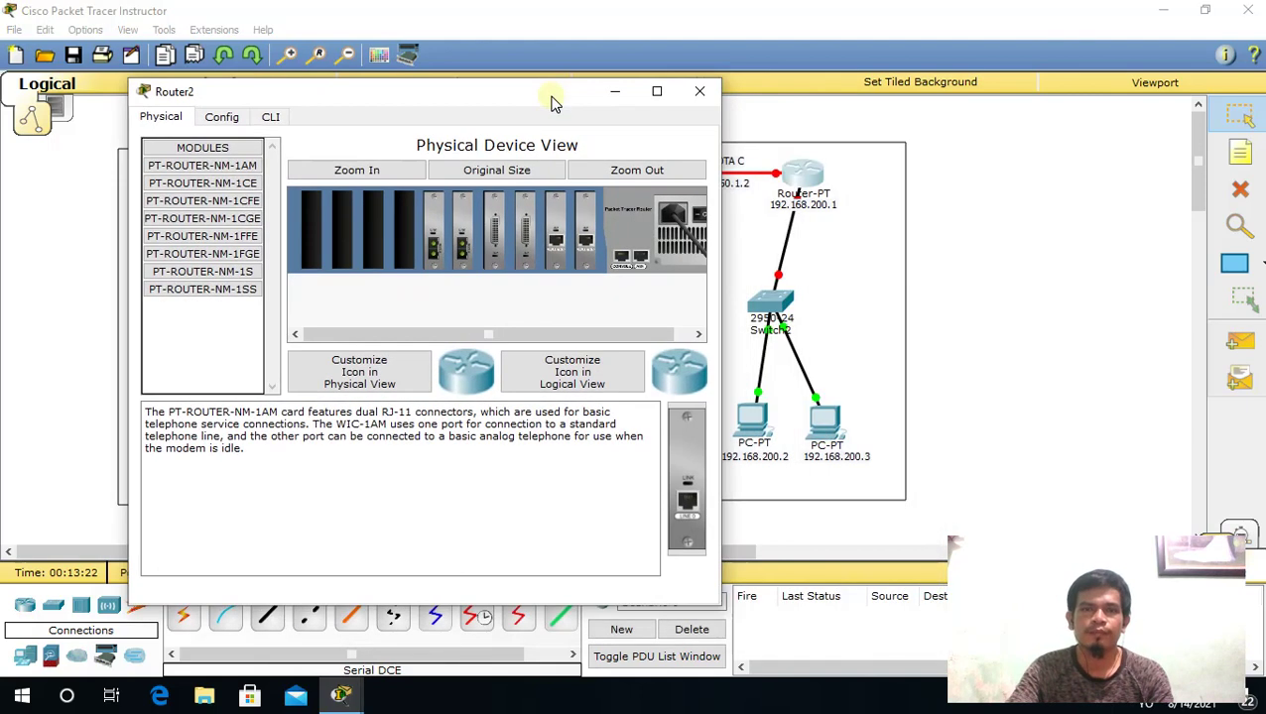
left_click(218, 118)
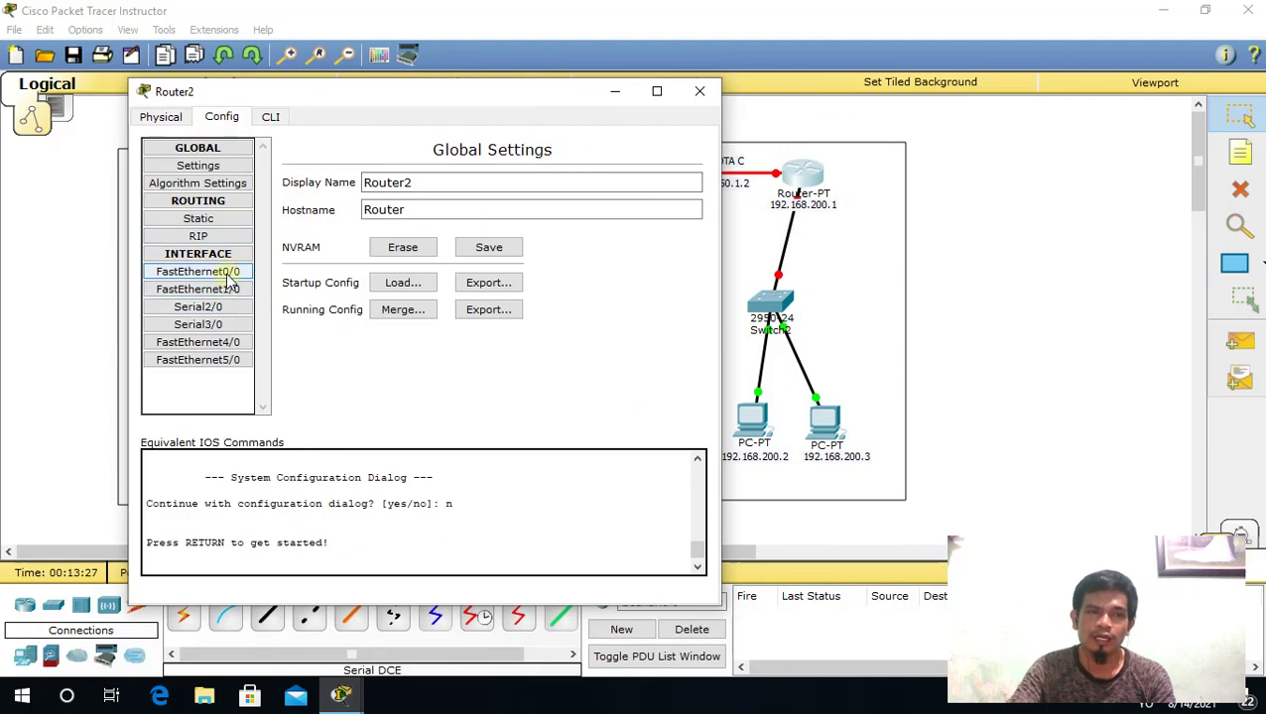
left_click(228, 274)
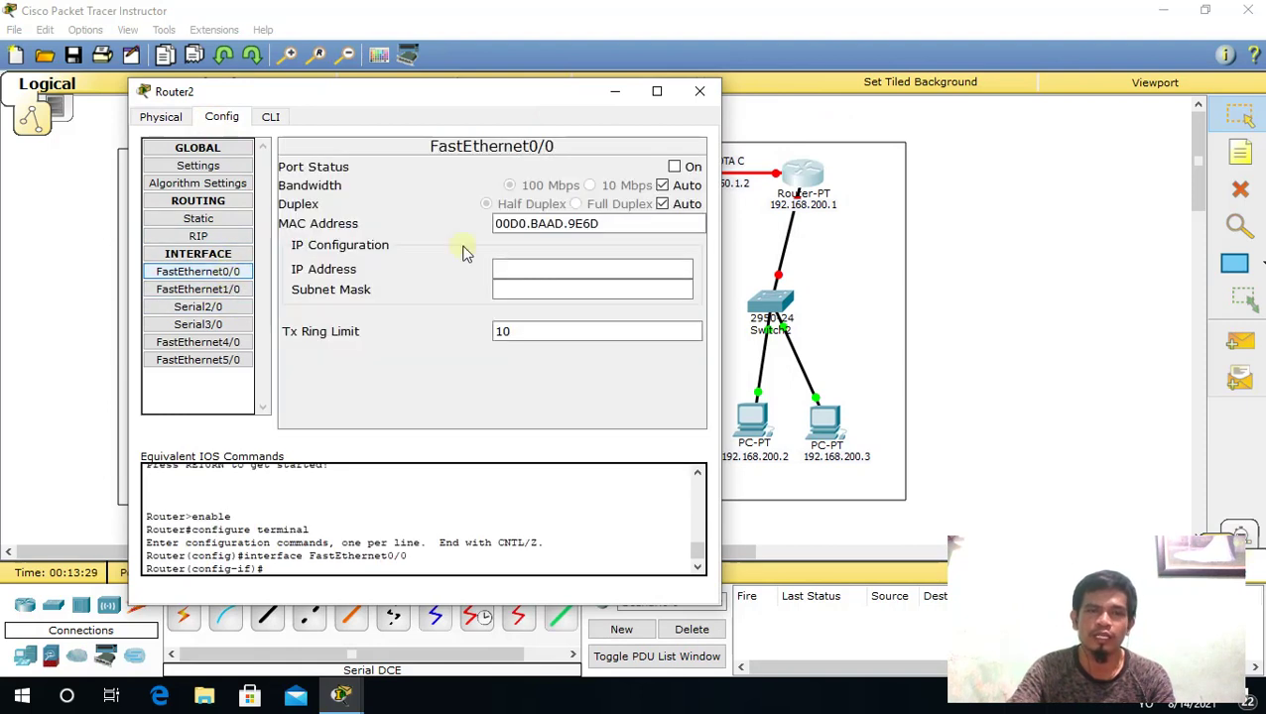
left_click(675, 167)
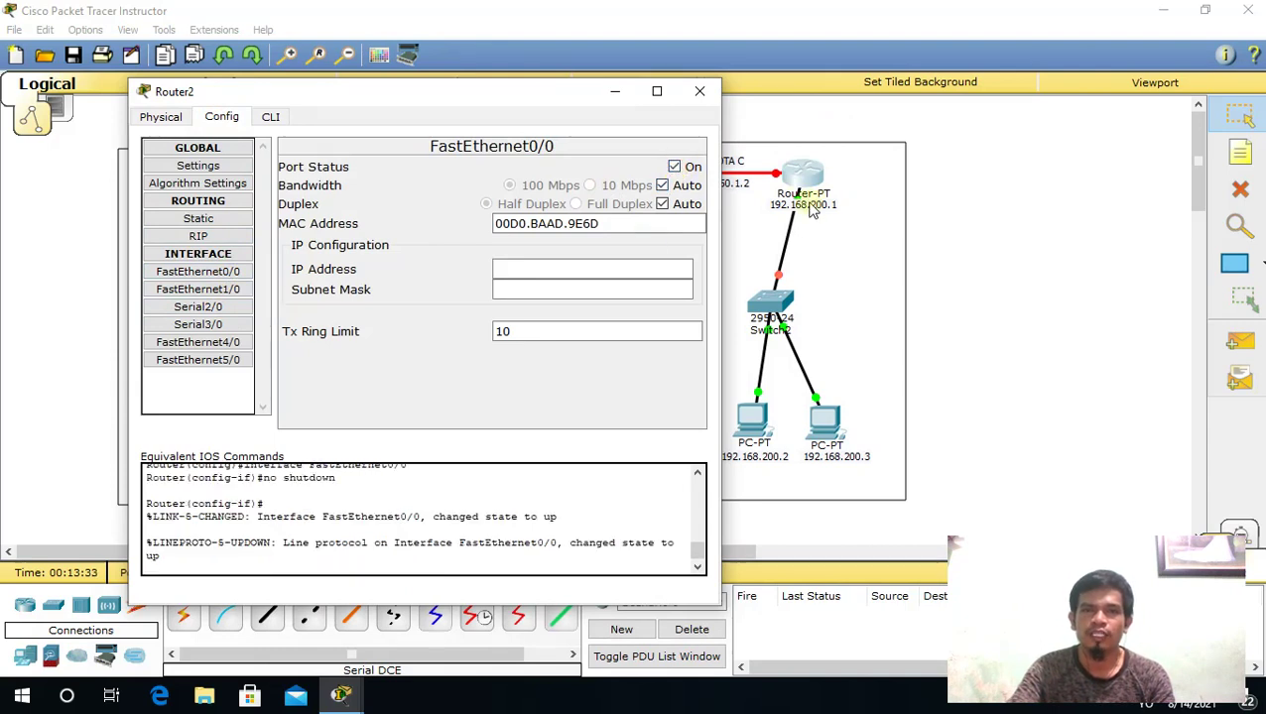
- Give Router2's FastEthernet0/0 IP address 192.168.200.1 with subnet mask 255.255.255.0
left_click(593, 271)
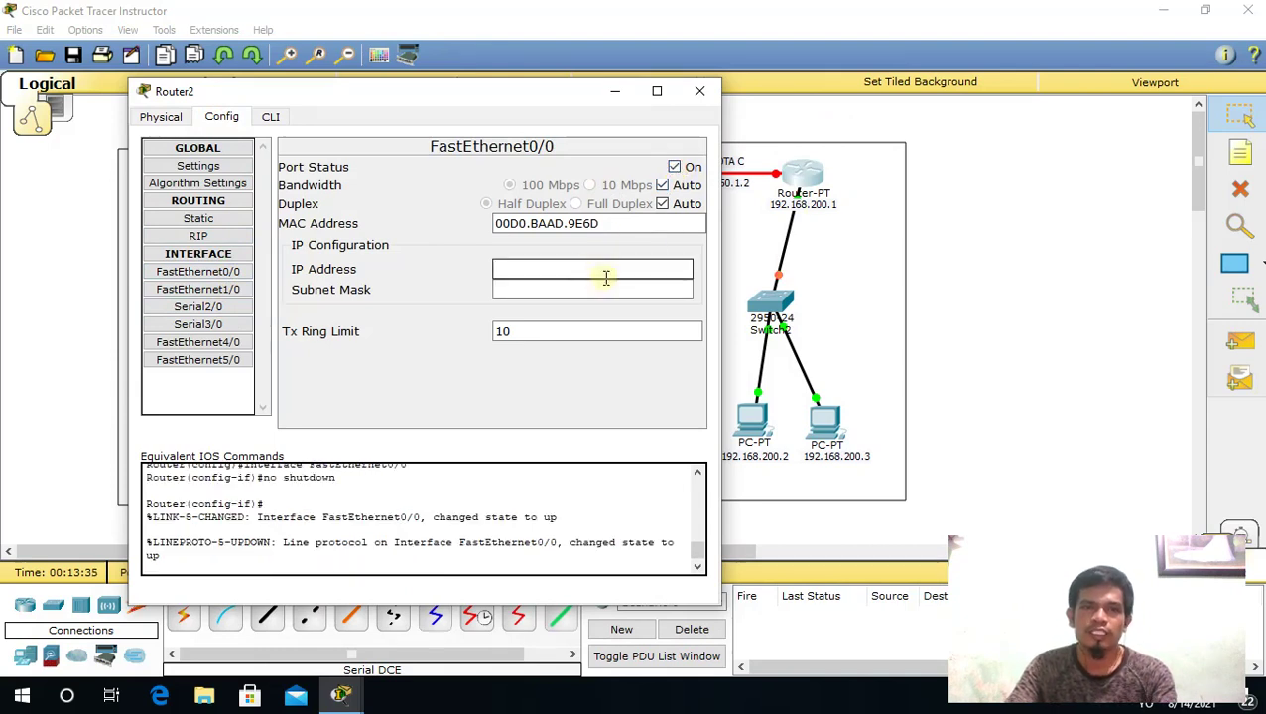
type("192.168")
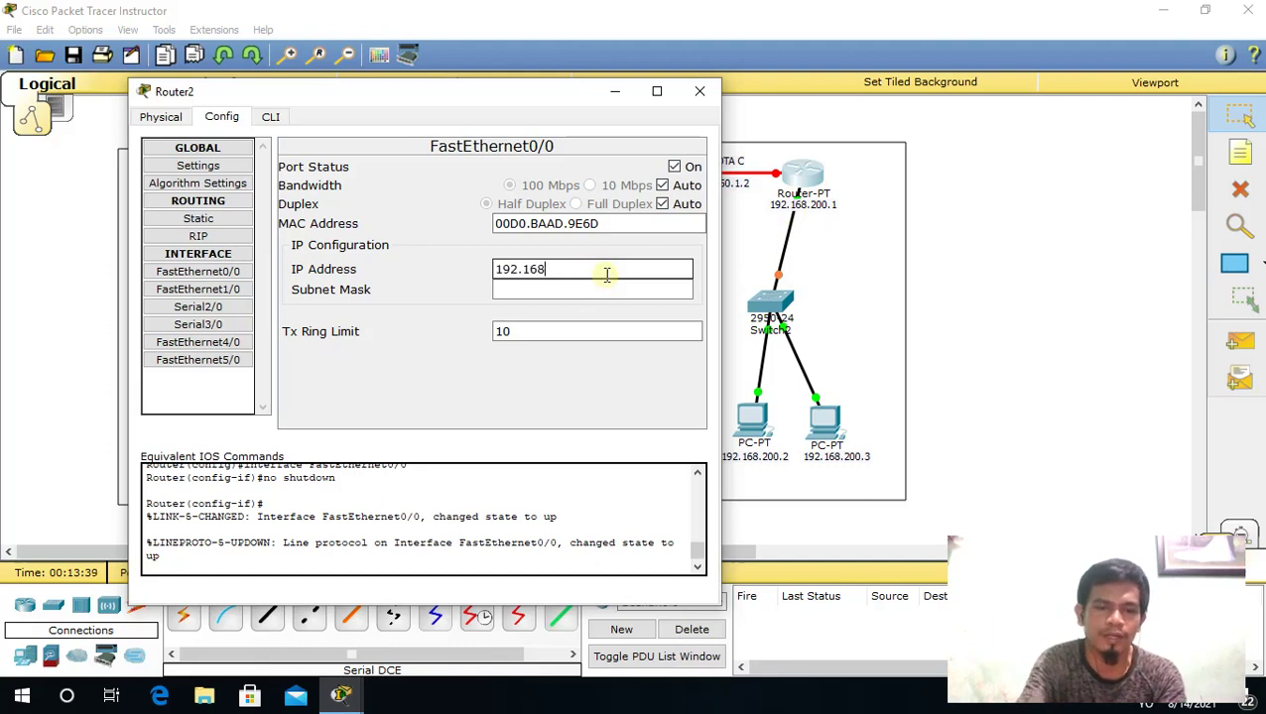
type(".200")
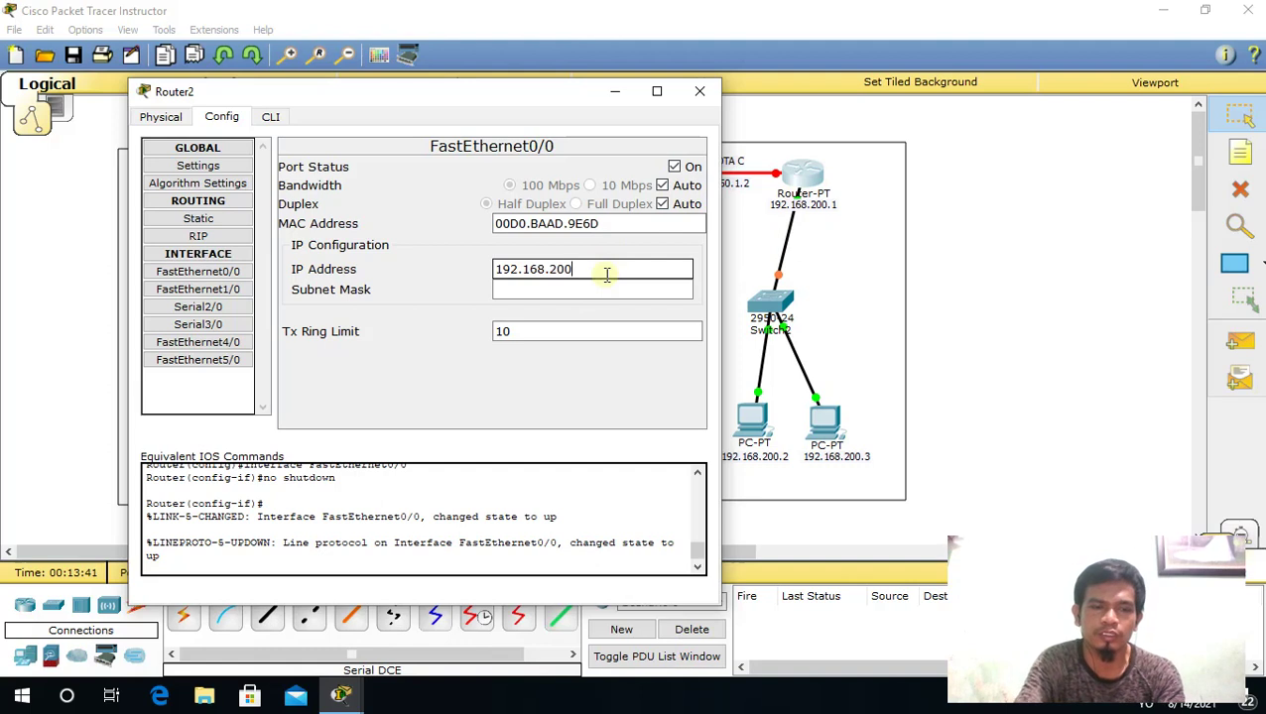
type(".1")
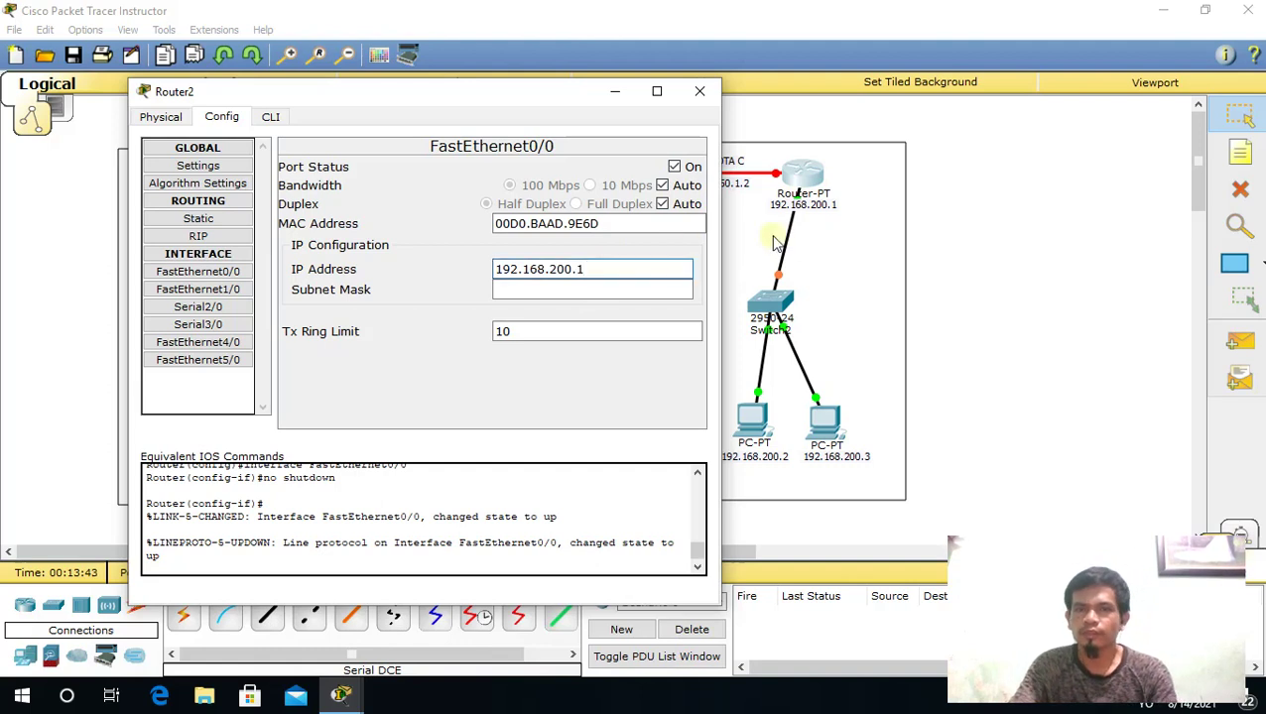
left_click(627, 288)
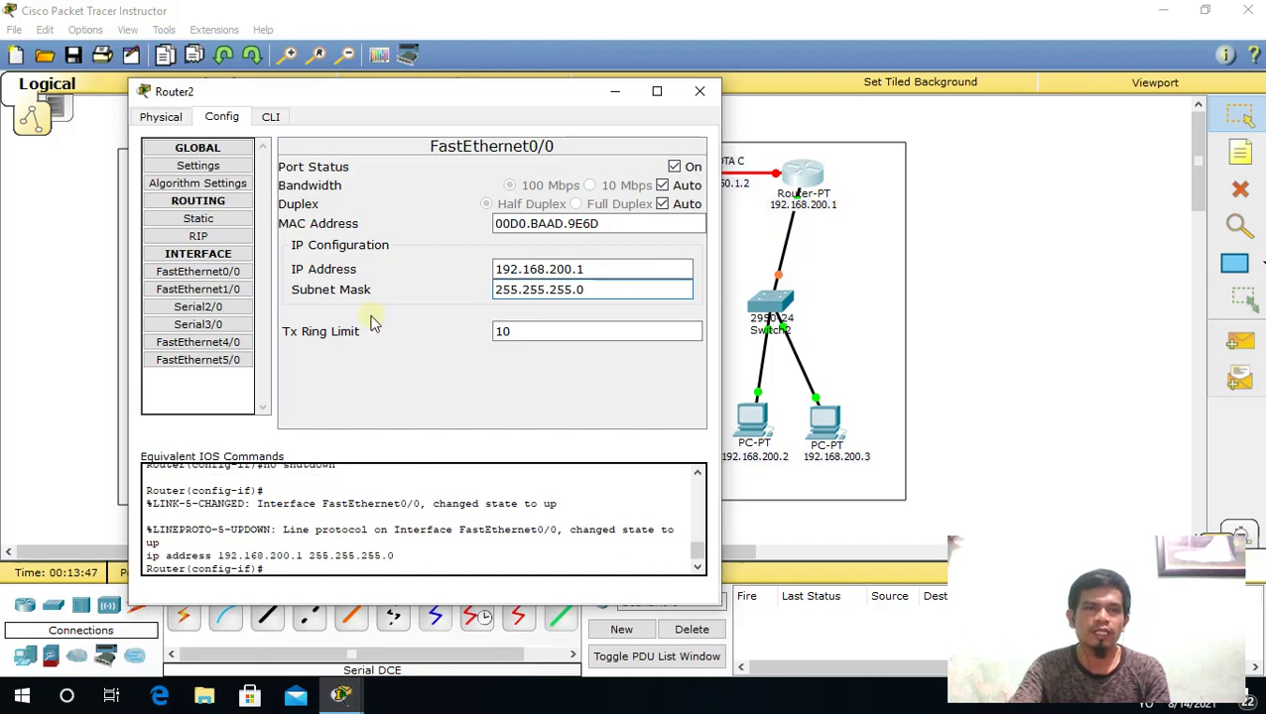
- Turn on Router2's Serial2/0 port and set its clock rate to 4000000
left_click_drag(522, 99, 512, 256)
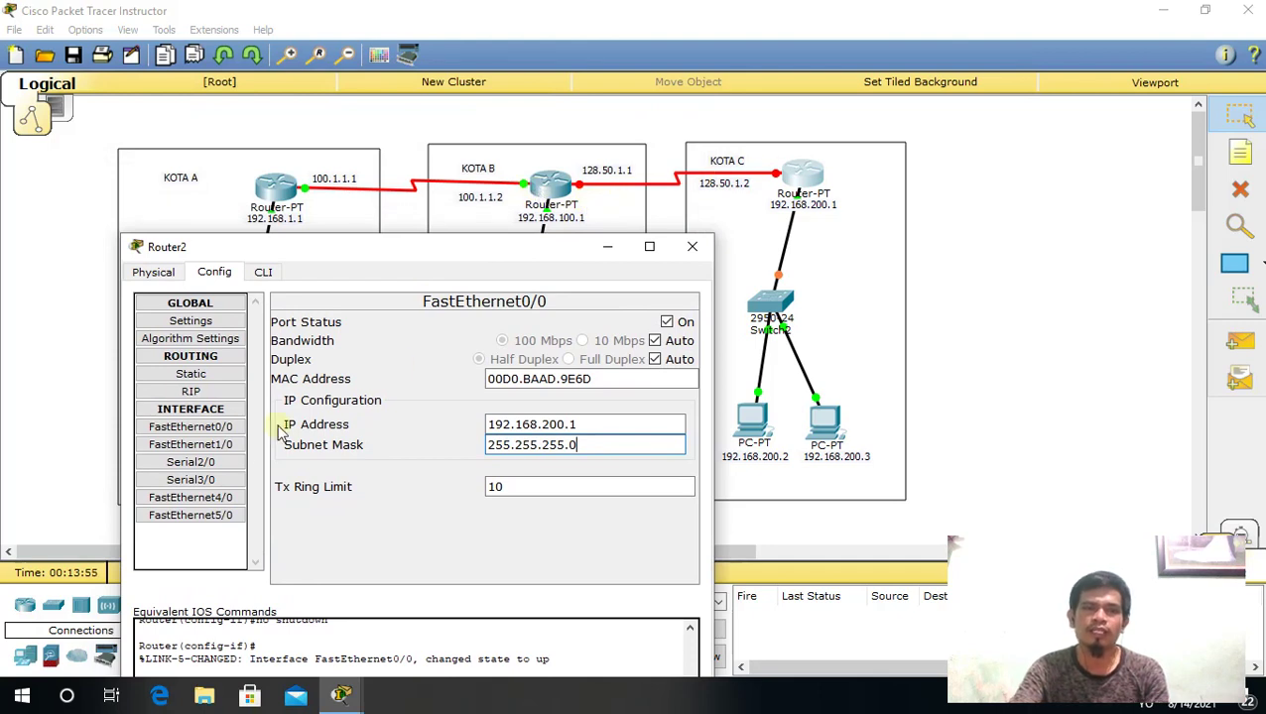
left_click(190, 464)
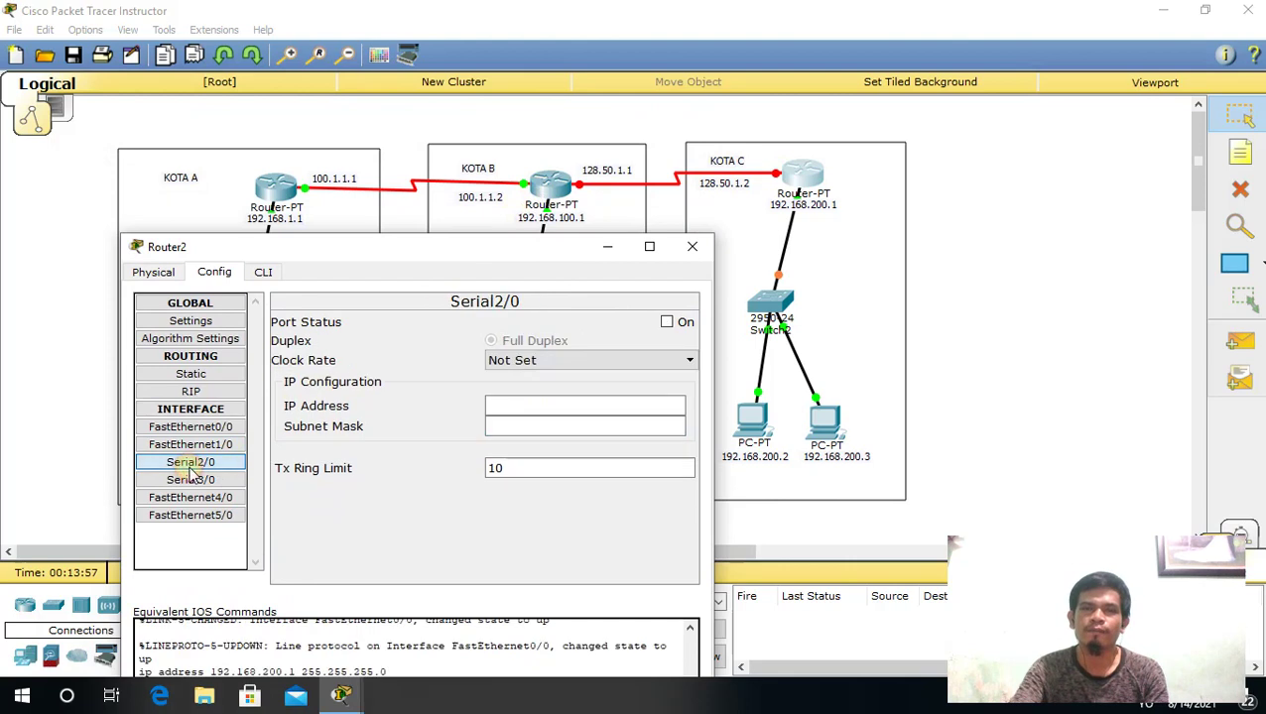
left_click(671, 325)
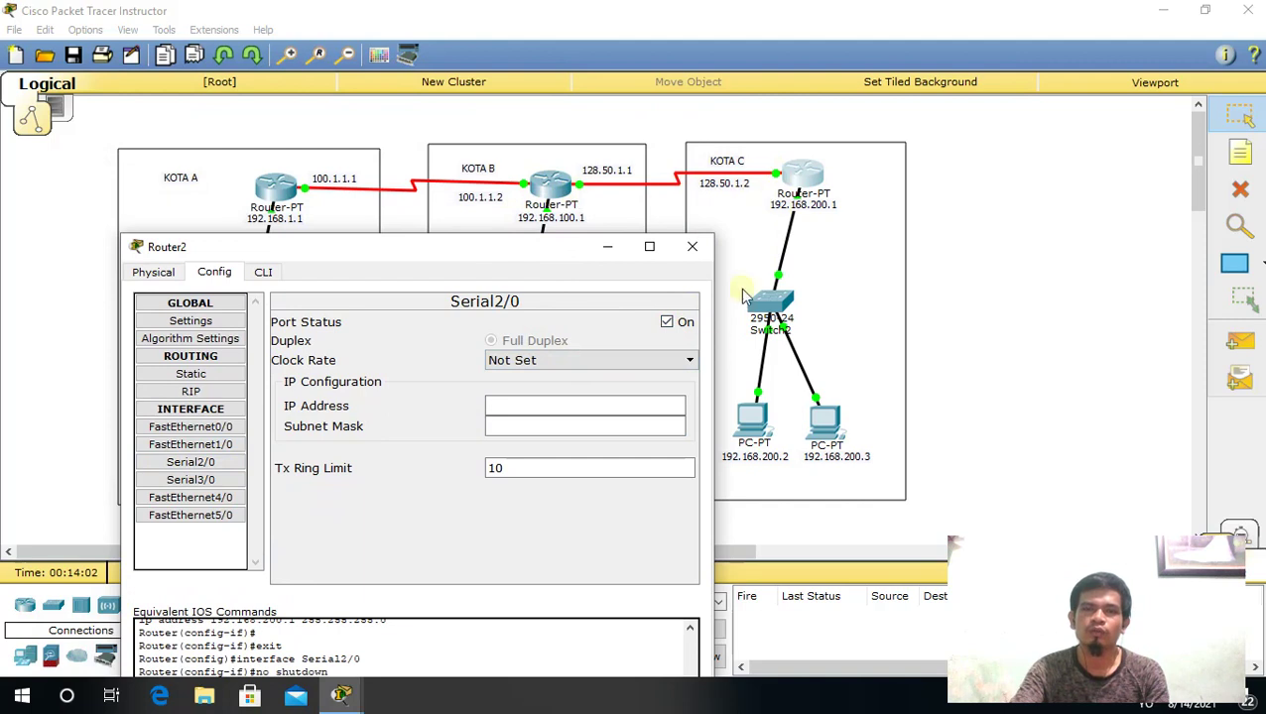
left_click(691, 363)
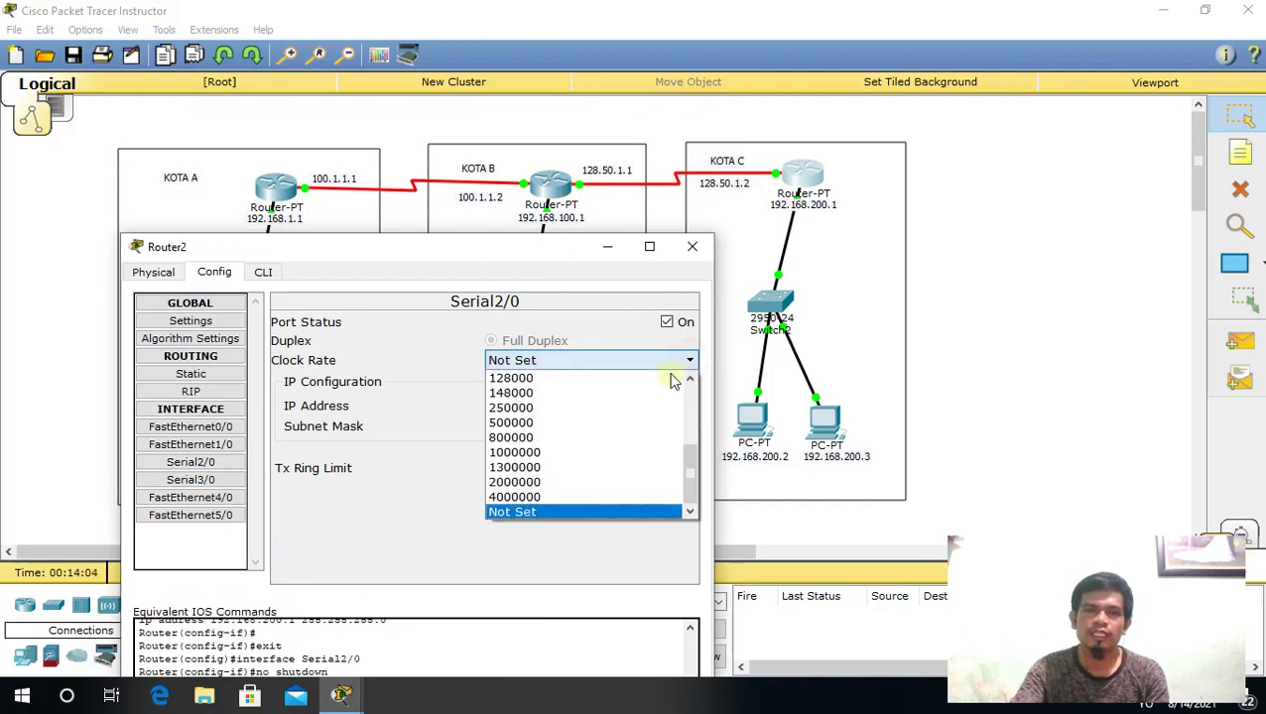
left_click(591, 496)
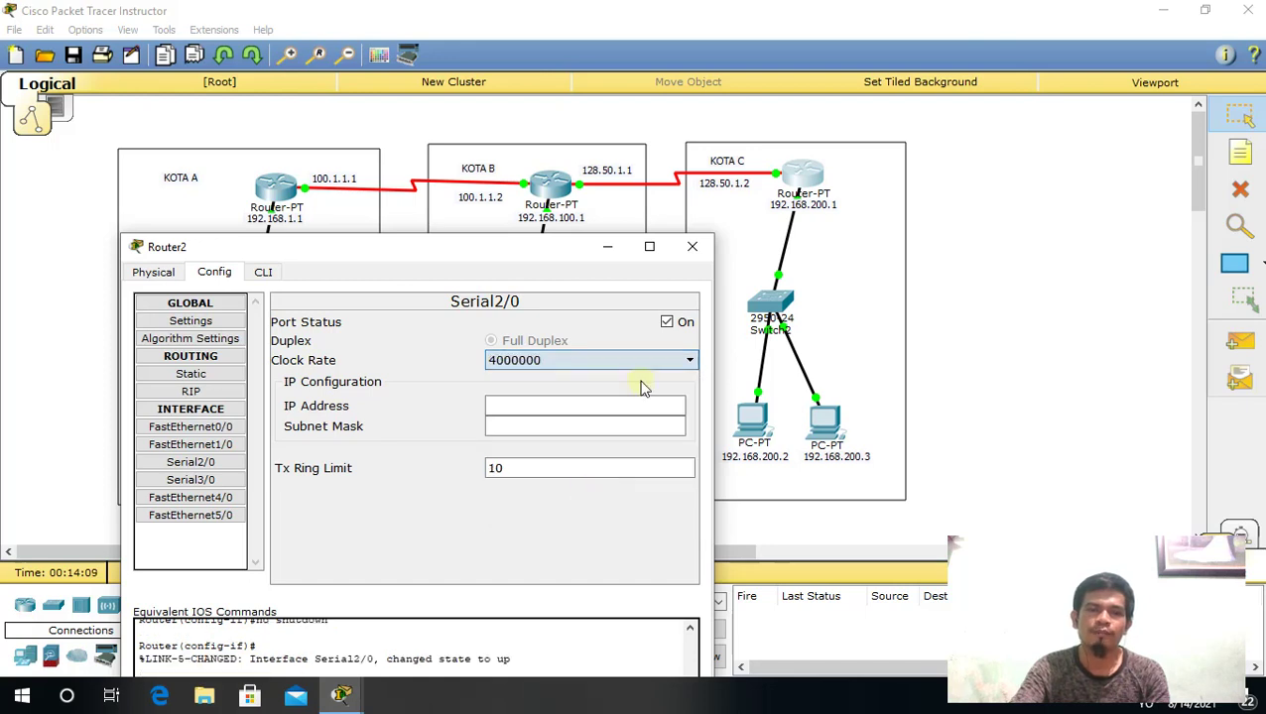
- Give Router2's Serial2/0 IP address 128.50.1.2 with subnet mask 255.255.0.0 and close the router's configuration
left_click(569, 408)
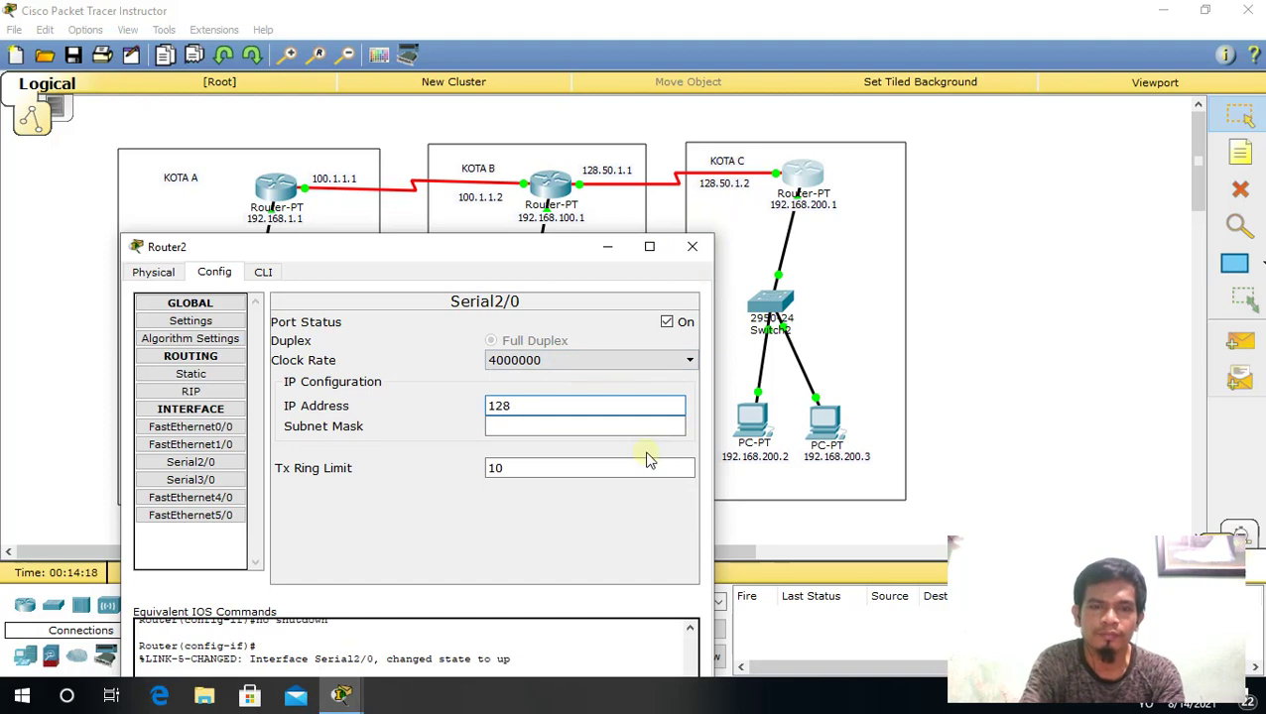
type("0")
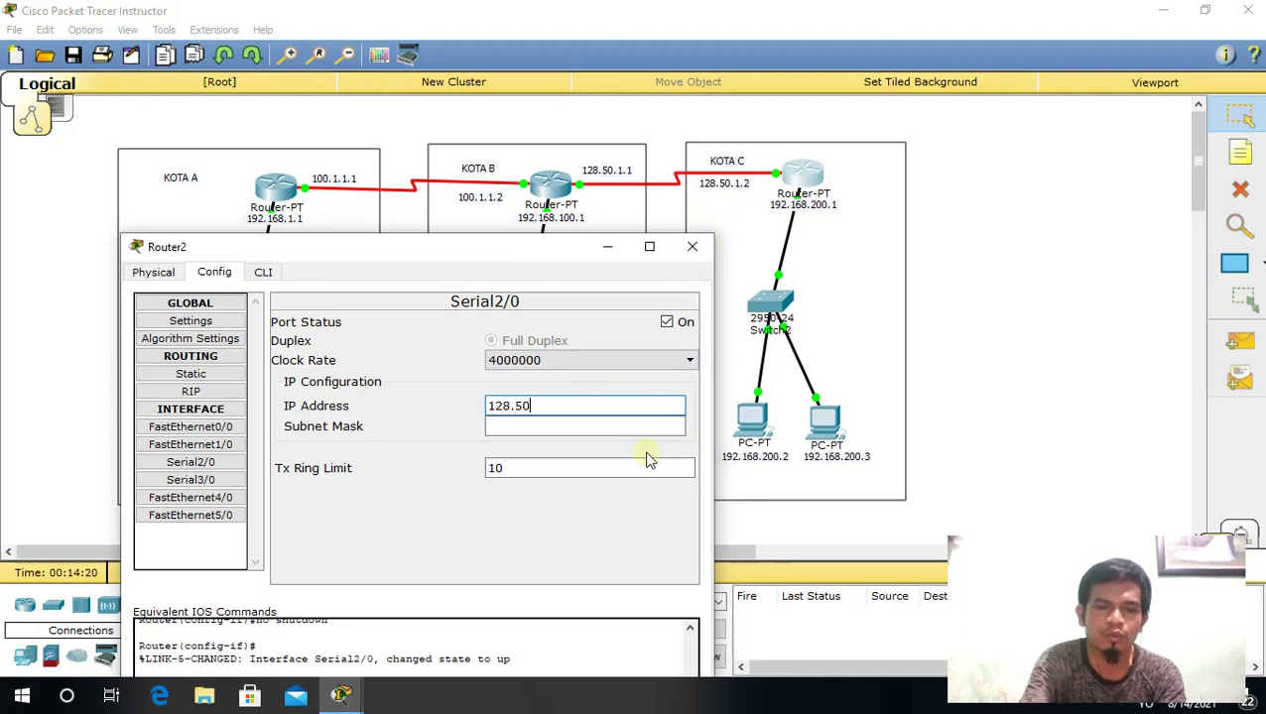
type(".1.2")
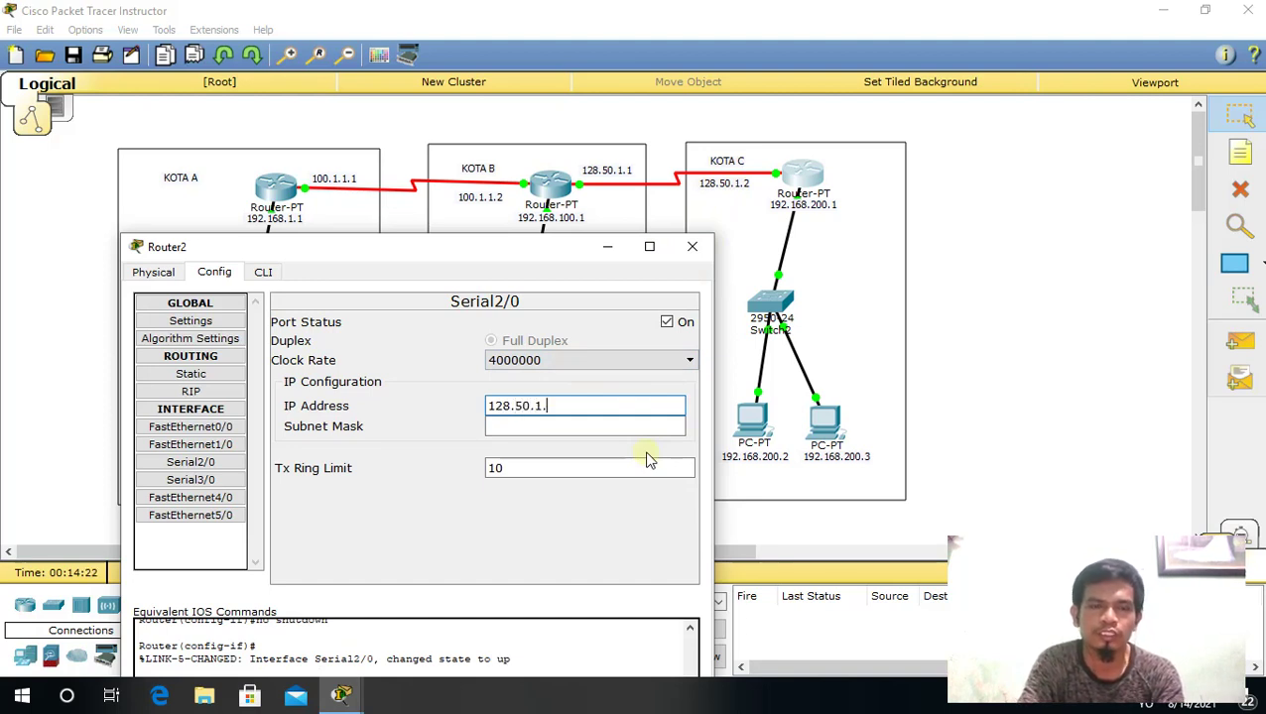
left_click(625, 427)
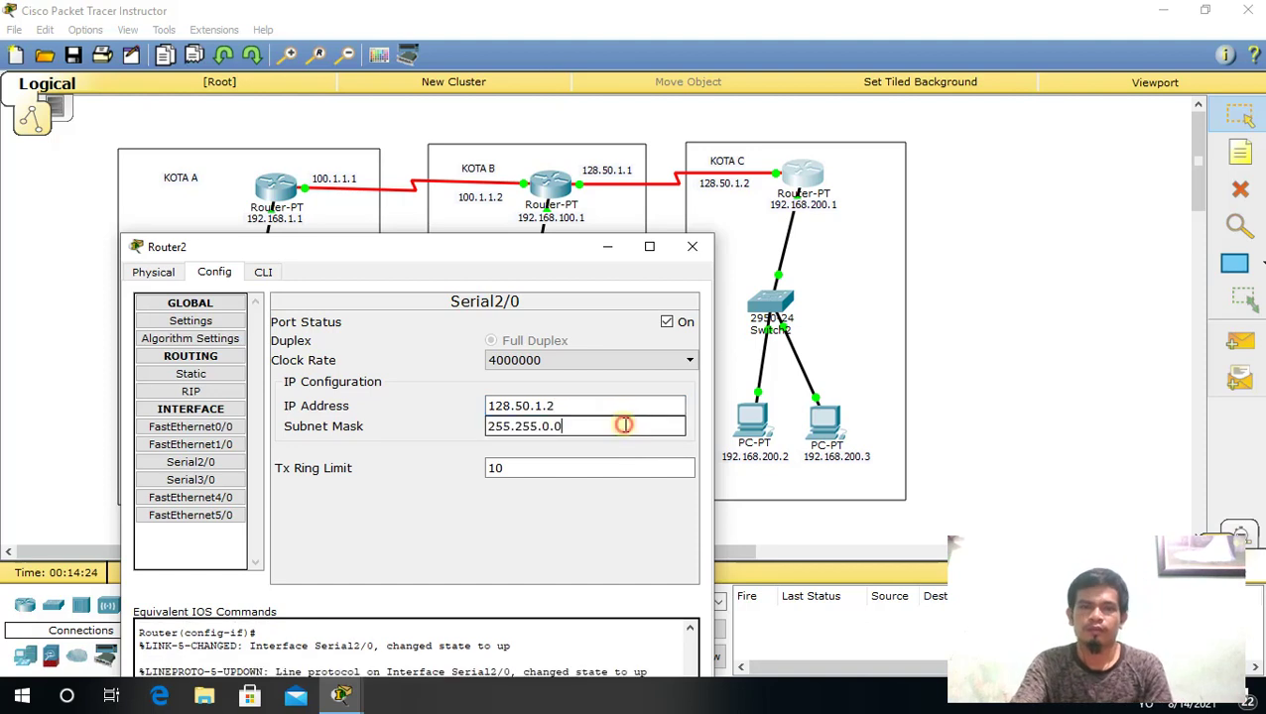
left_click(694, 248)
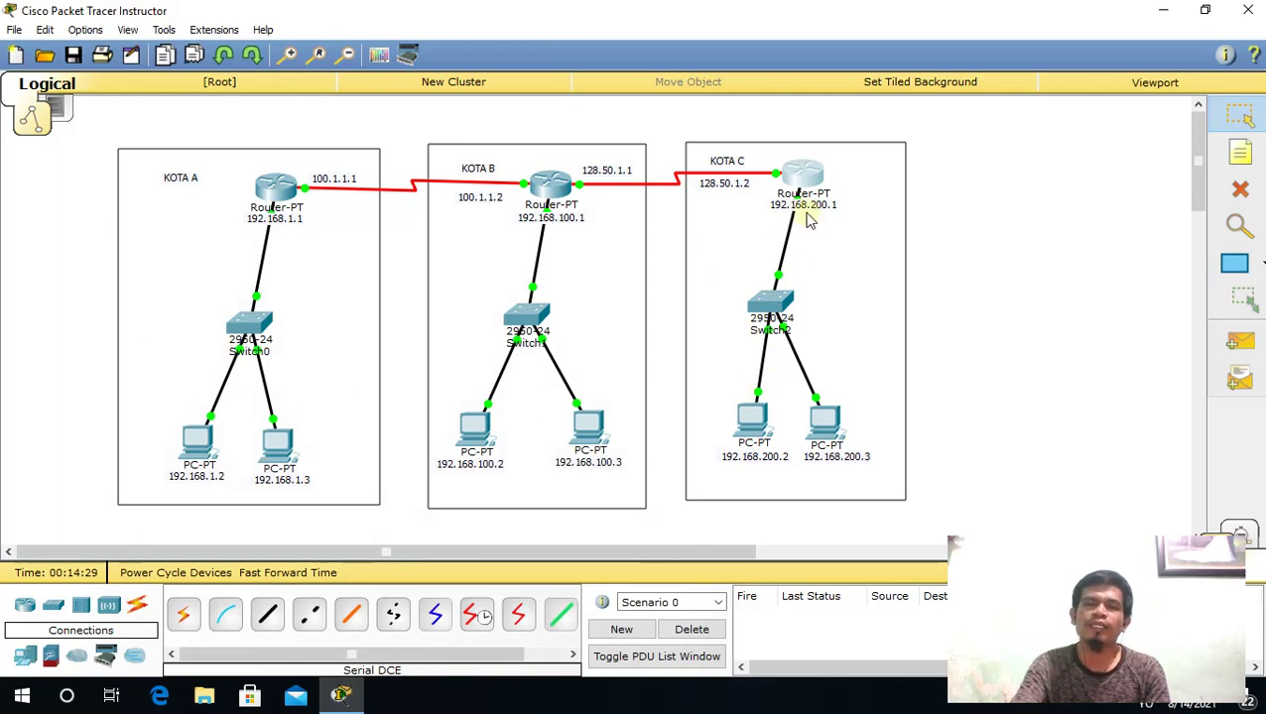
- Open the IP configuration of PC4 in KOTA C and give it static address 192.168.200.2 with subnet mask 255.255.255.0
mouse_move(756, 427)
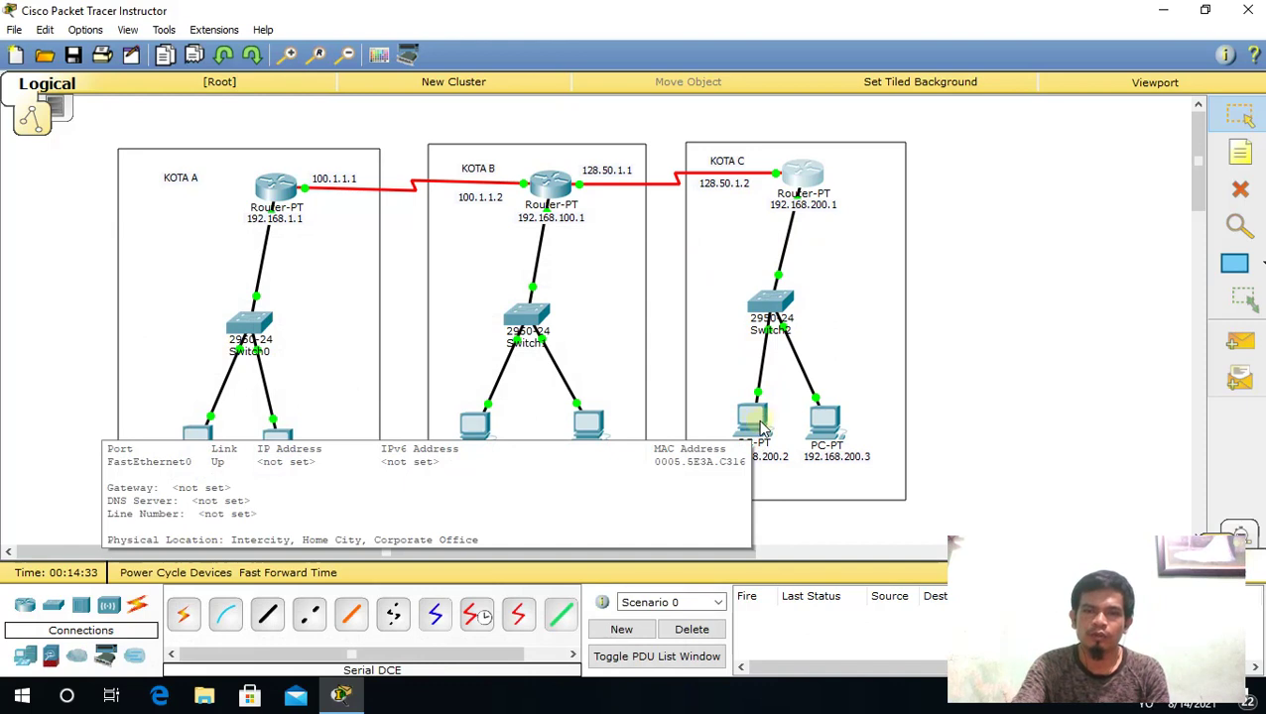
left_click(756, 422)
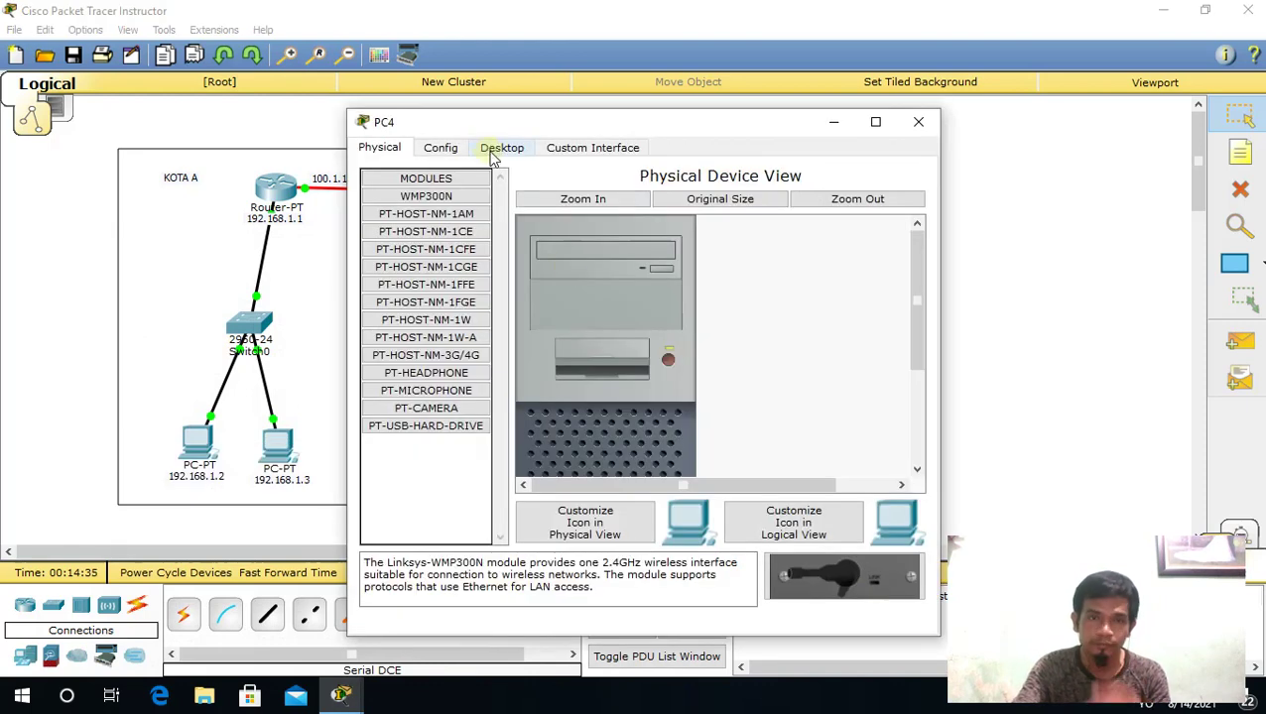
left_click(501, 148)
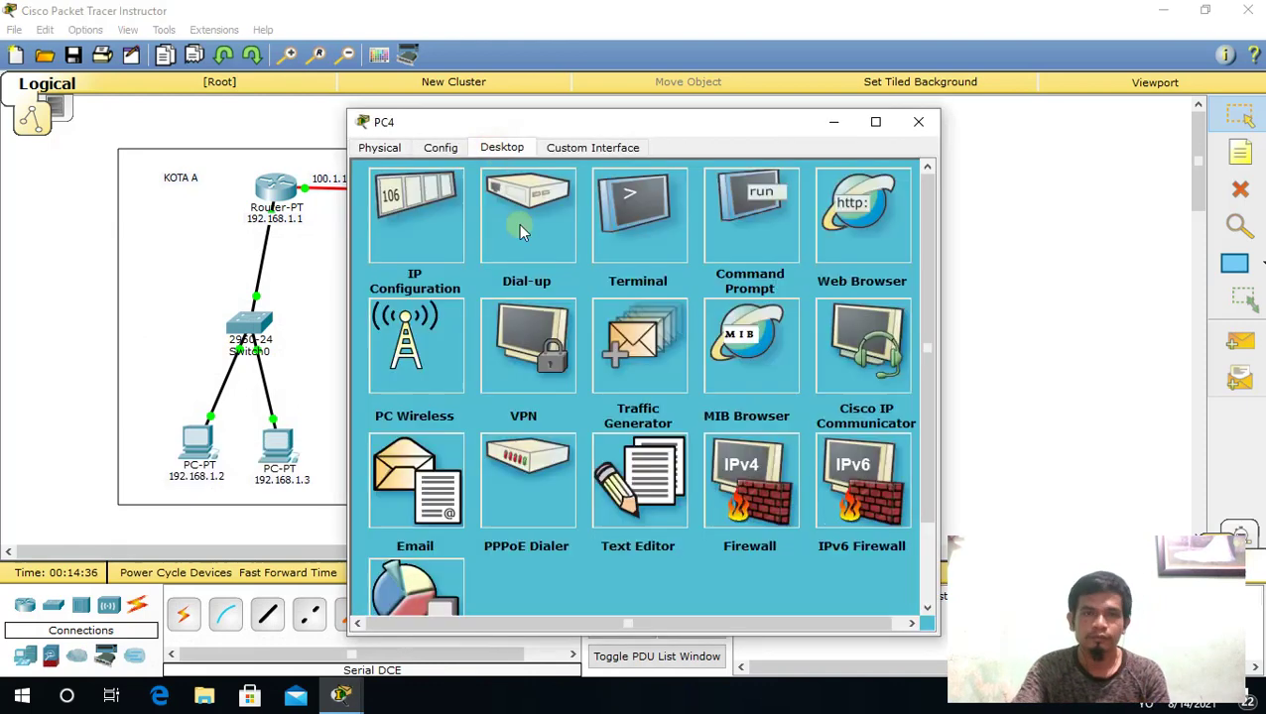
left_click(443, 248)
left_click(564, 256)
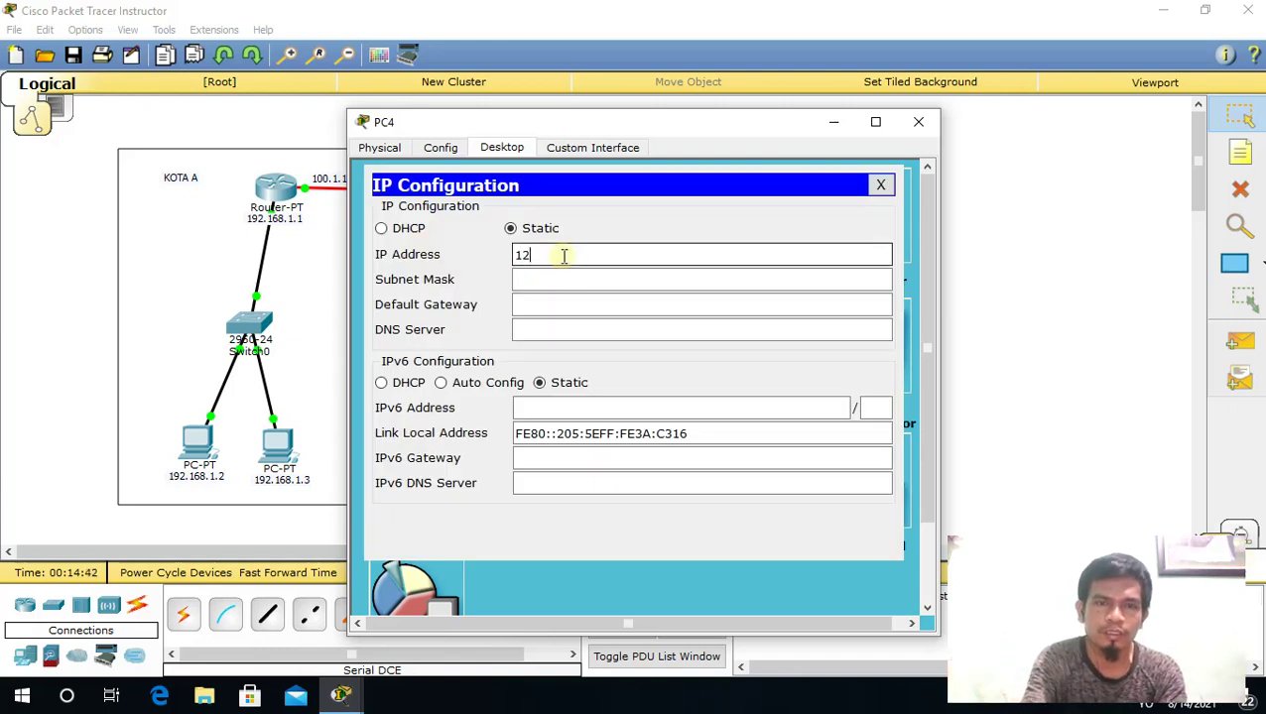
type("192.168.200.2")
left_click(577, 279)
- Set PC4's default gateway to 192.168.200.1 and close its configuration
left_click(590, 303)
left_click(614, 335)
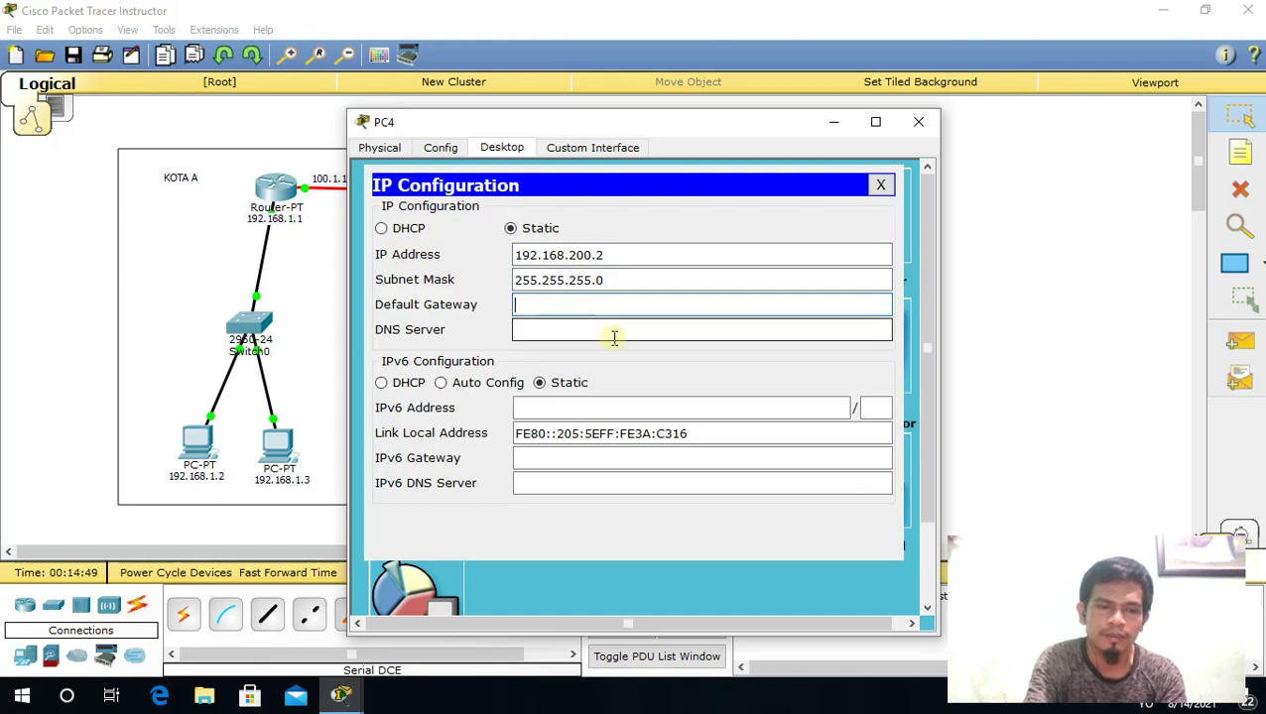
type("192.168.200")
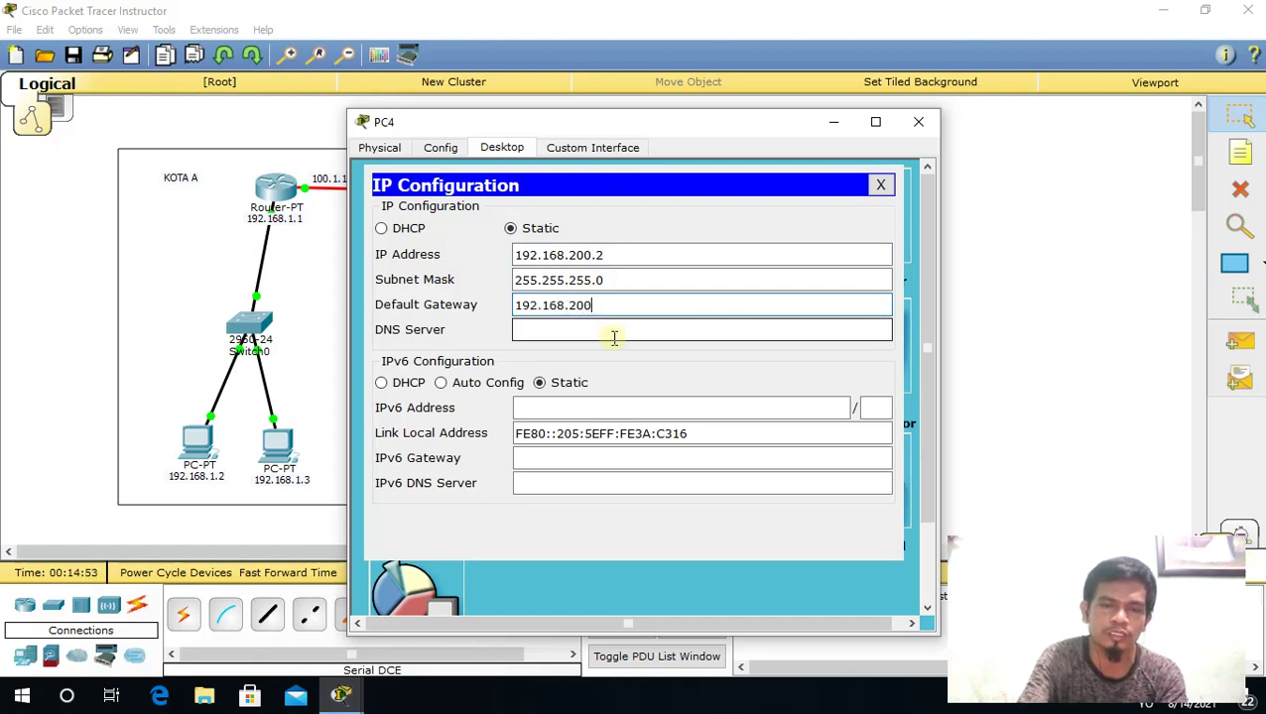
left_click_drag(606, 305, 518, 313)
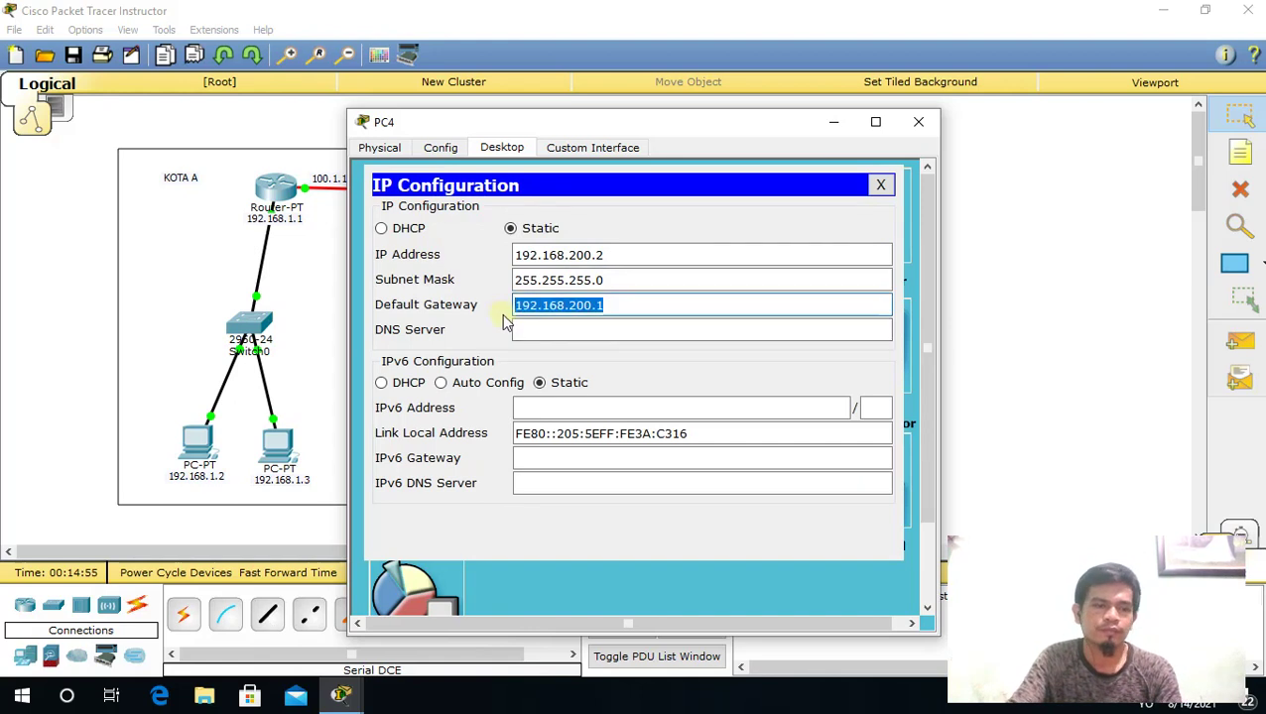
left_click(919, 121)
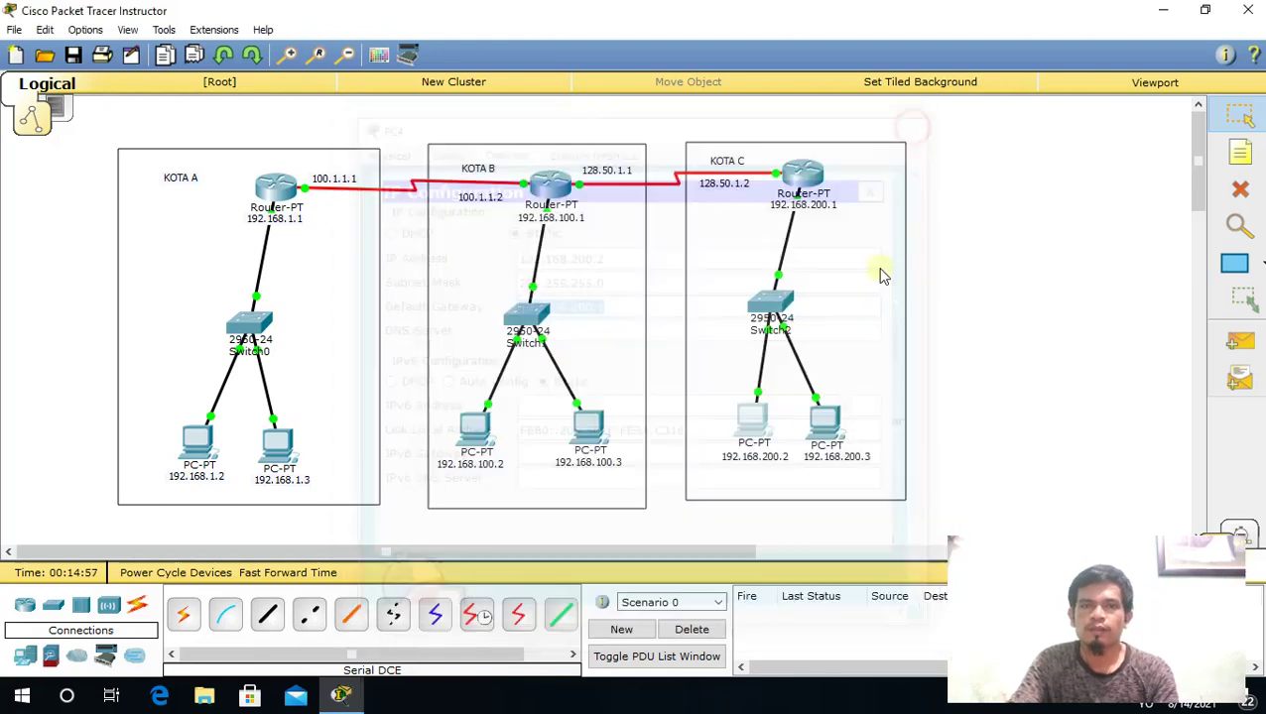
- Open the IP configuration of PC5 in KOTA C and give it static address 192.168.200.3 with subnet mask 255.255.255.0
left_click(836, 433)
left_click_drag(743, 133, 593, 112)
left_click(369, 129)
left_click(297, 196)
left_click(429, 238)
type("192.168.200.1")
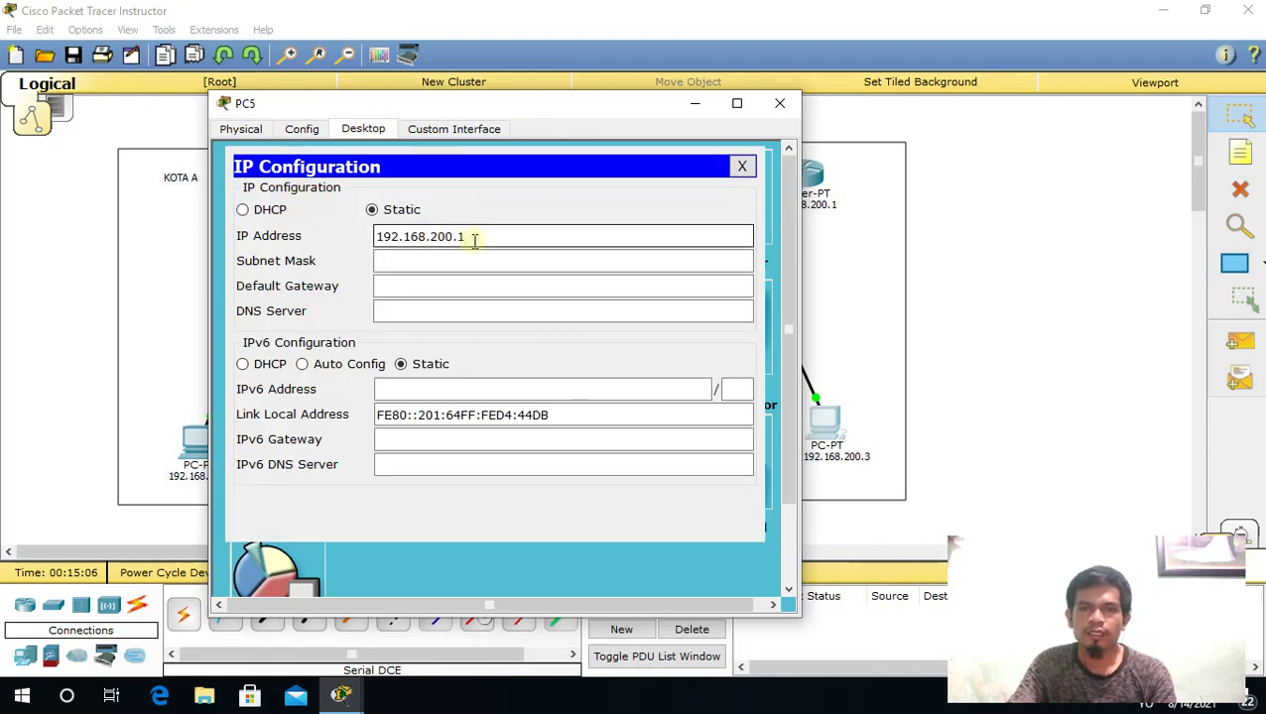
type("3")
left_click(443, 261)
- Set PC5's default gateway to 192.168.200.1 and close its configuration
left_click(471, 288)
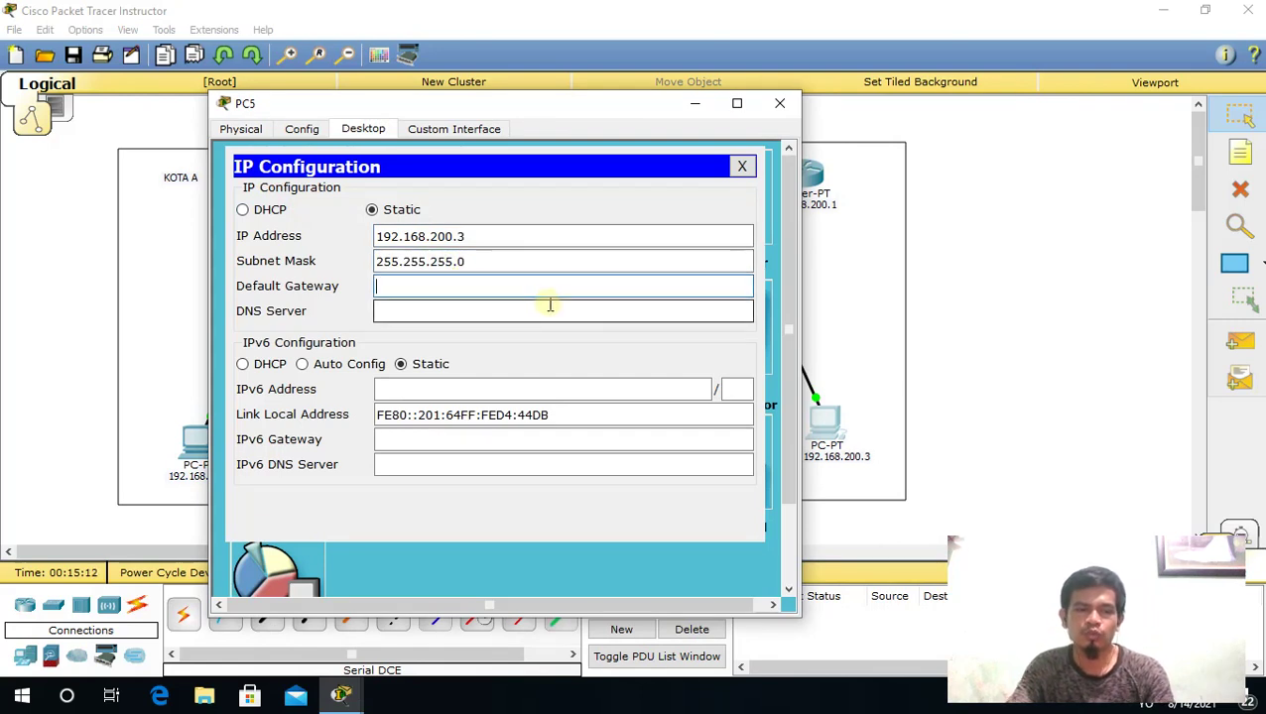
type("192.168.200.1")
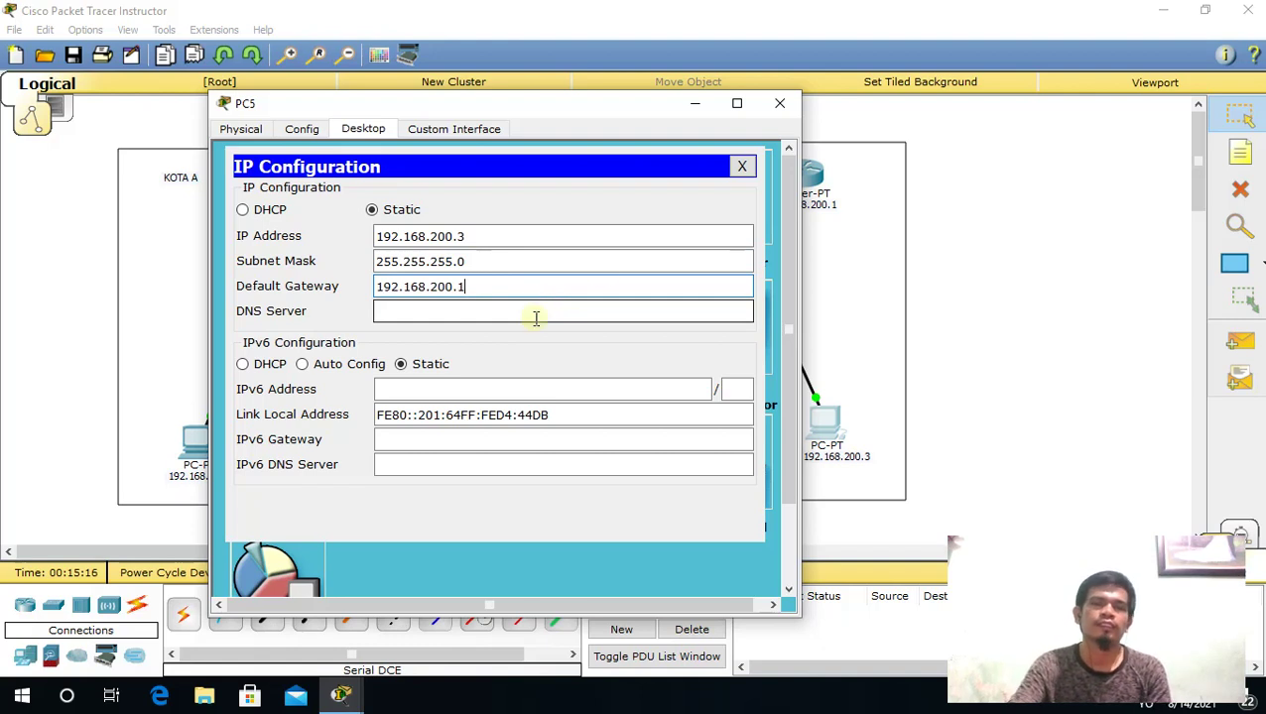
left_click(780, 103)
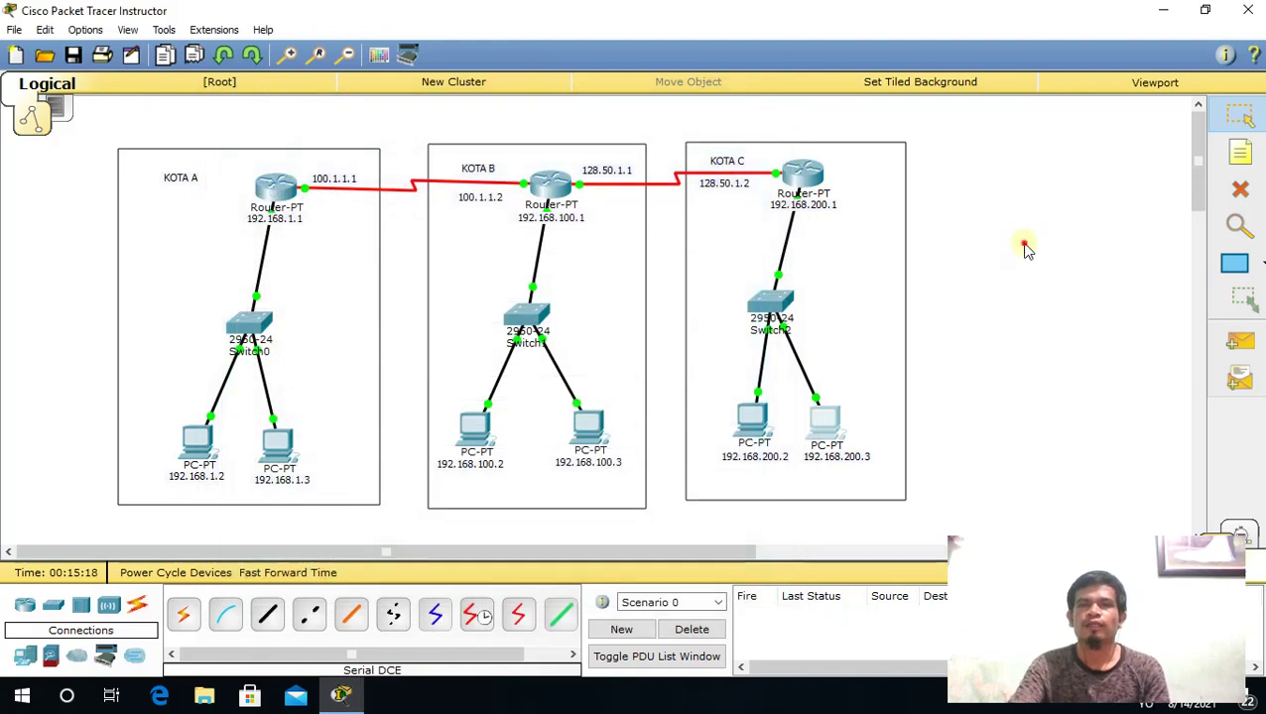
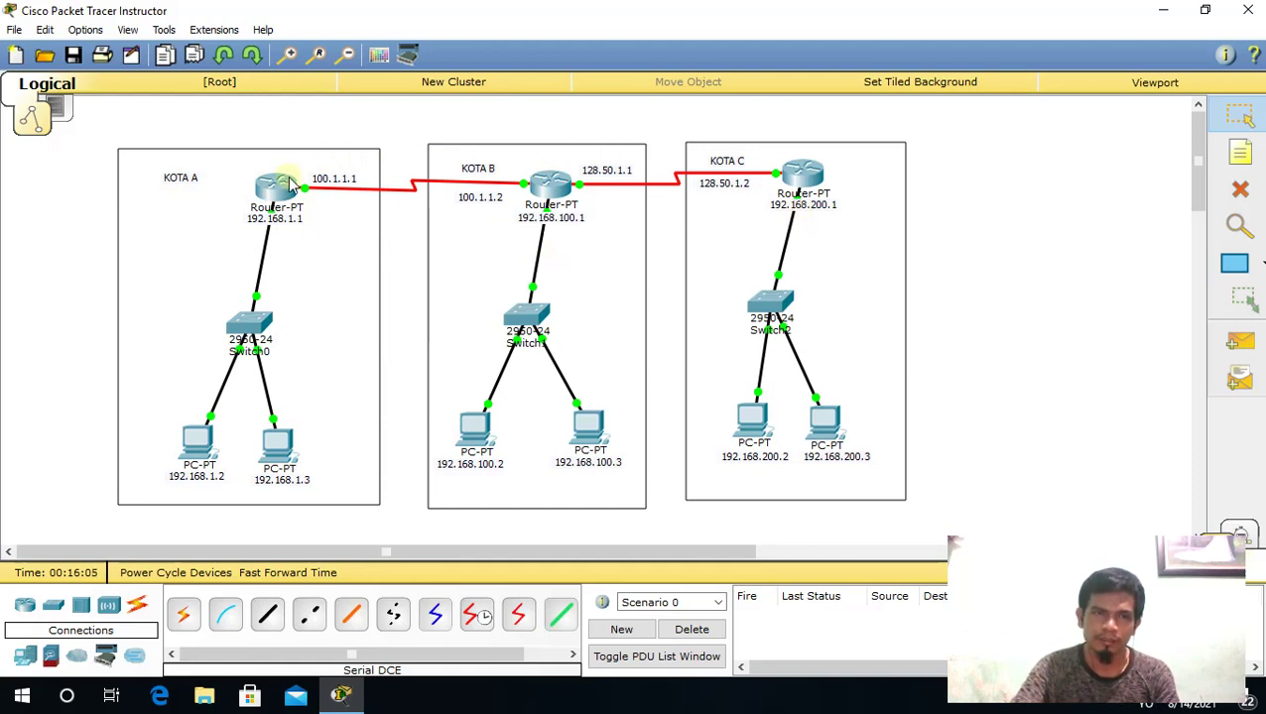
- Open the static route settings of Router0 in KOTA A, keeping the router address labels in view
mouse_move(287, 189)
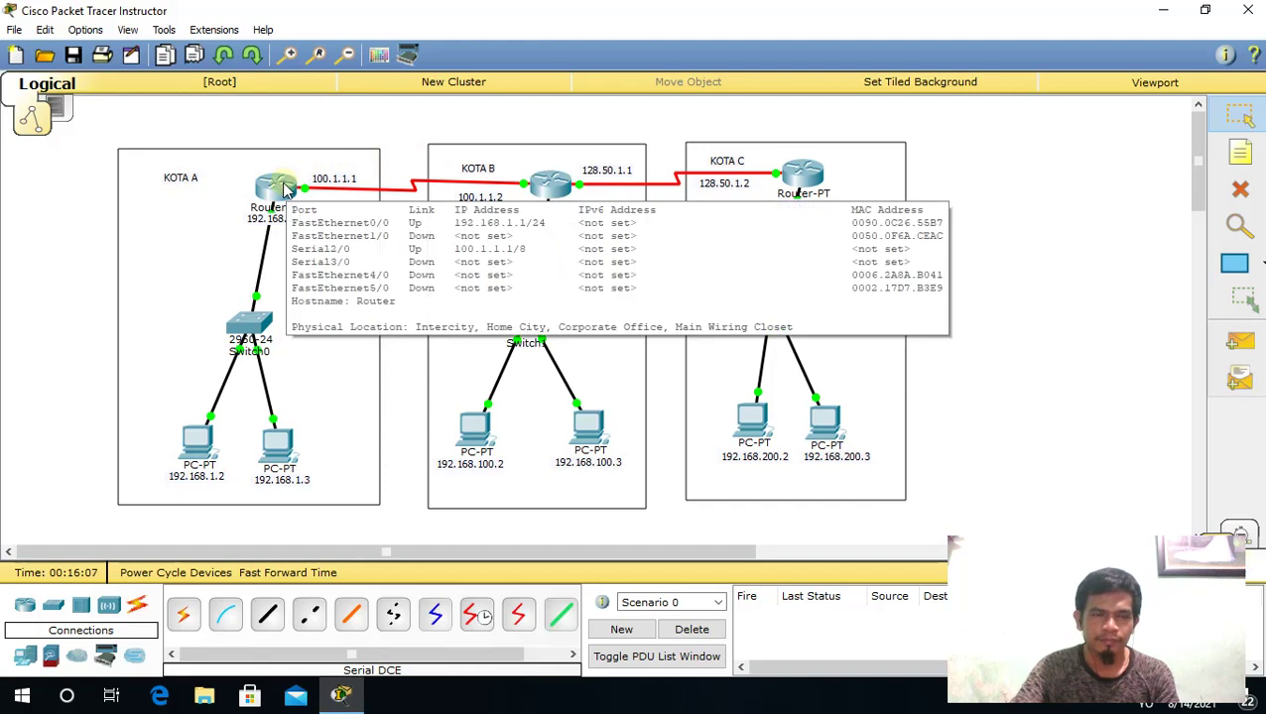
left_click(277, 189)
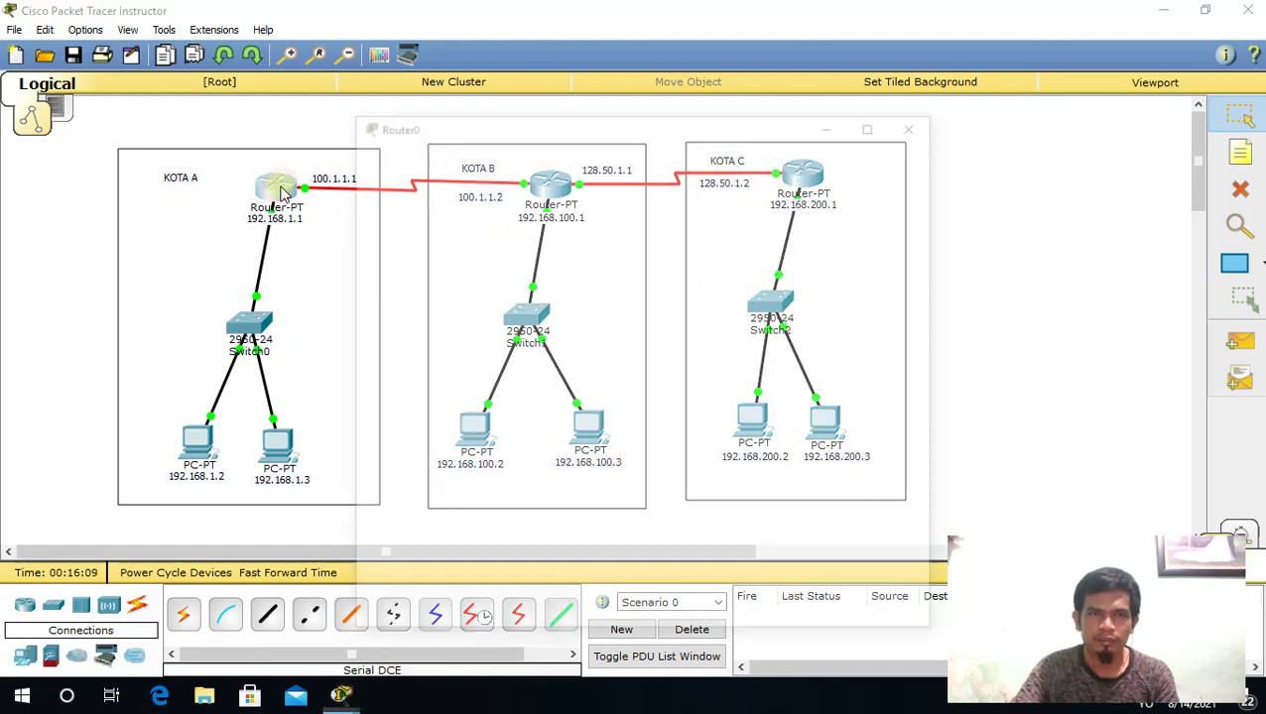
left_click_drag(568, 127, 320, 268)
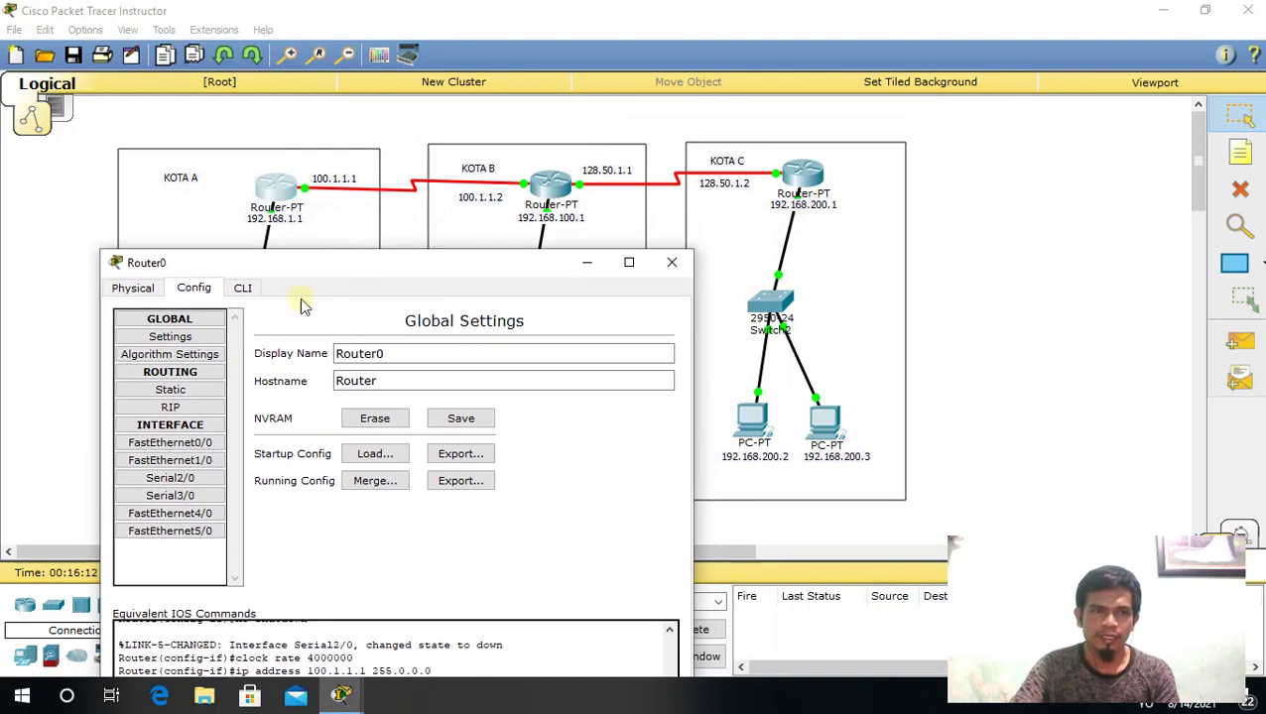
left_click(177, 396)
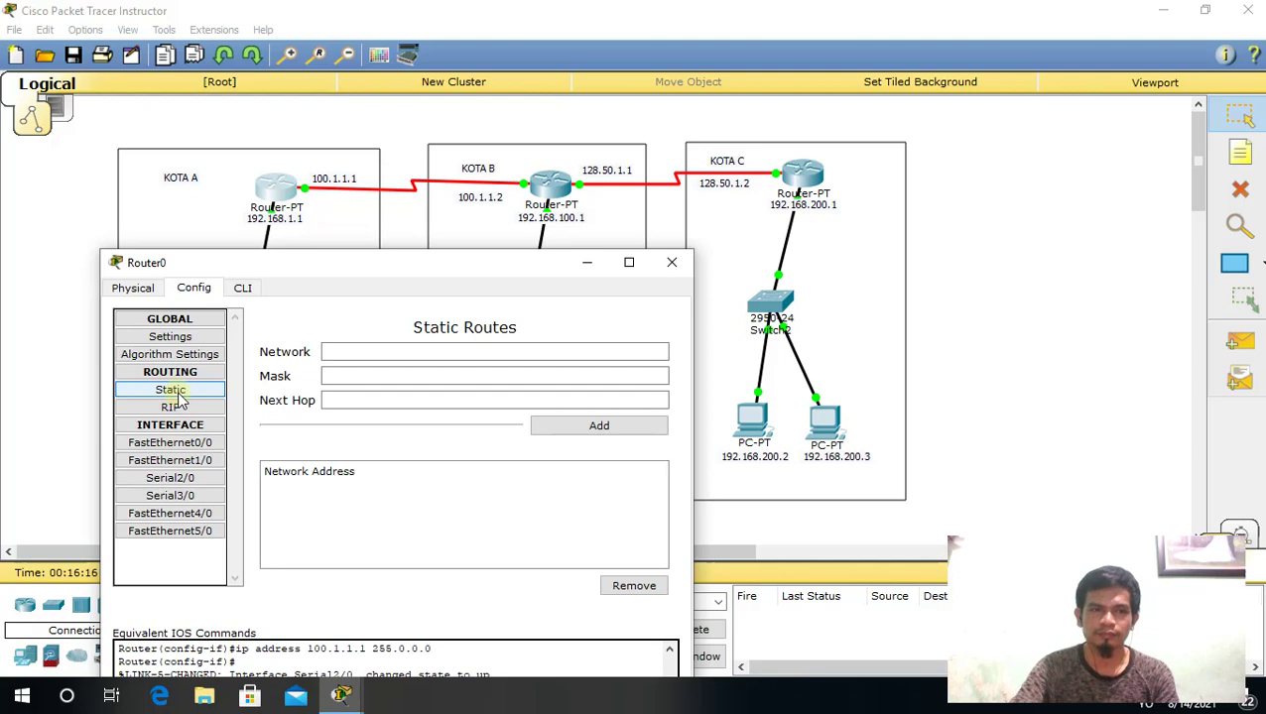
left_click(152, 375)
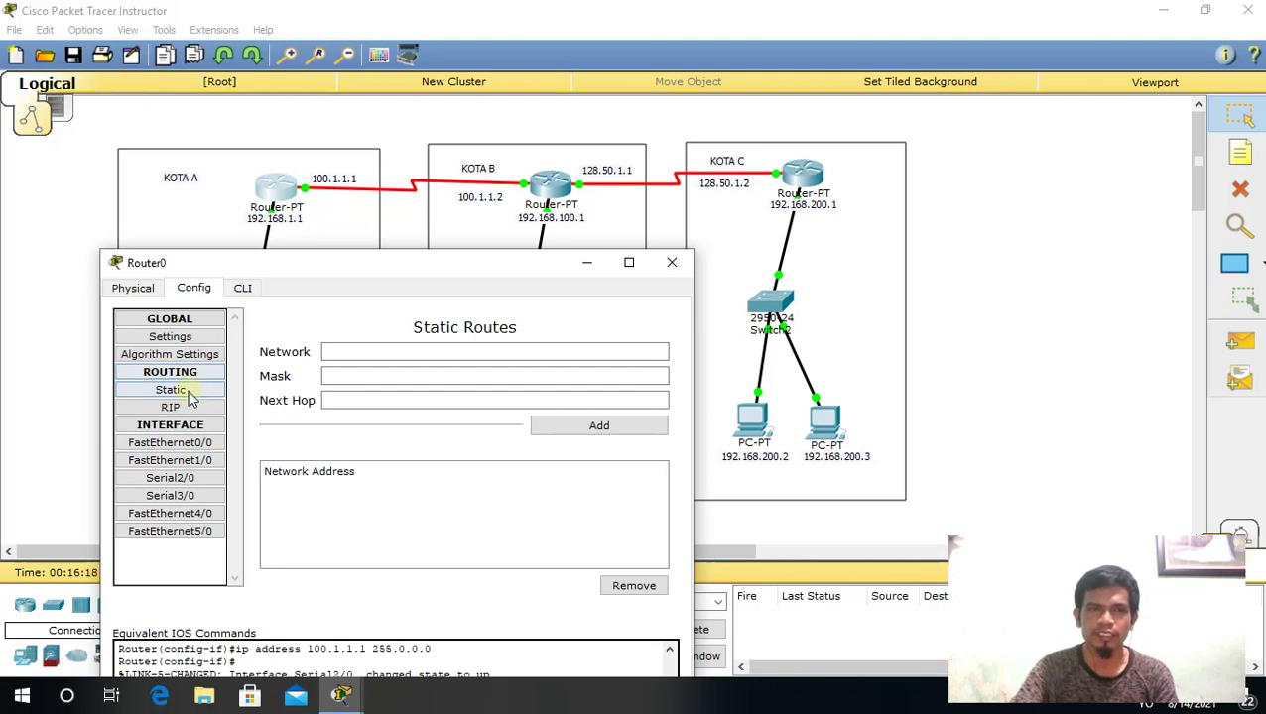
- Add a static route on Router0 to network 192.168.100.0 with mask 255.255.255.0 and next hop 100.1.1.2
left_click(355, 353)
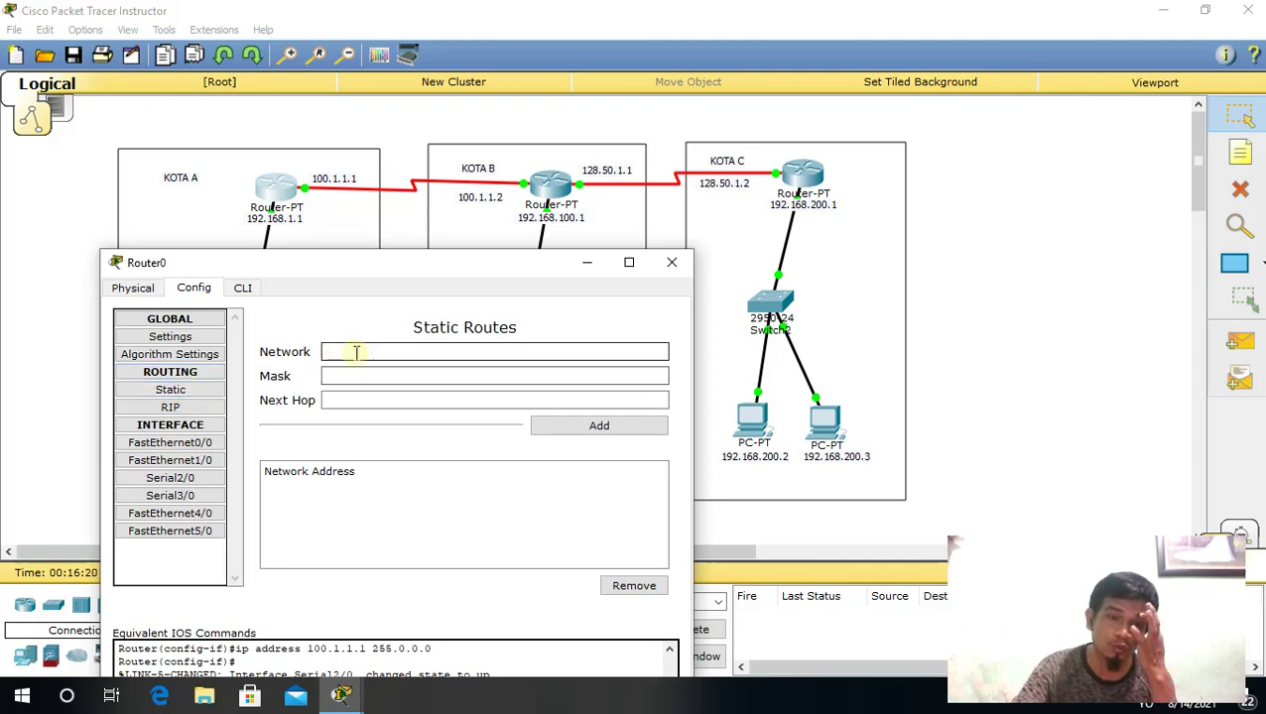
left_click_drag(473, 273, 497, 264)
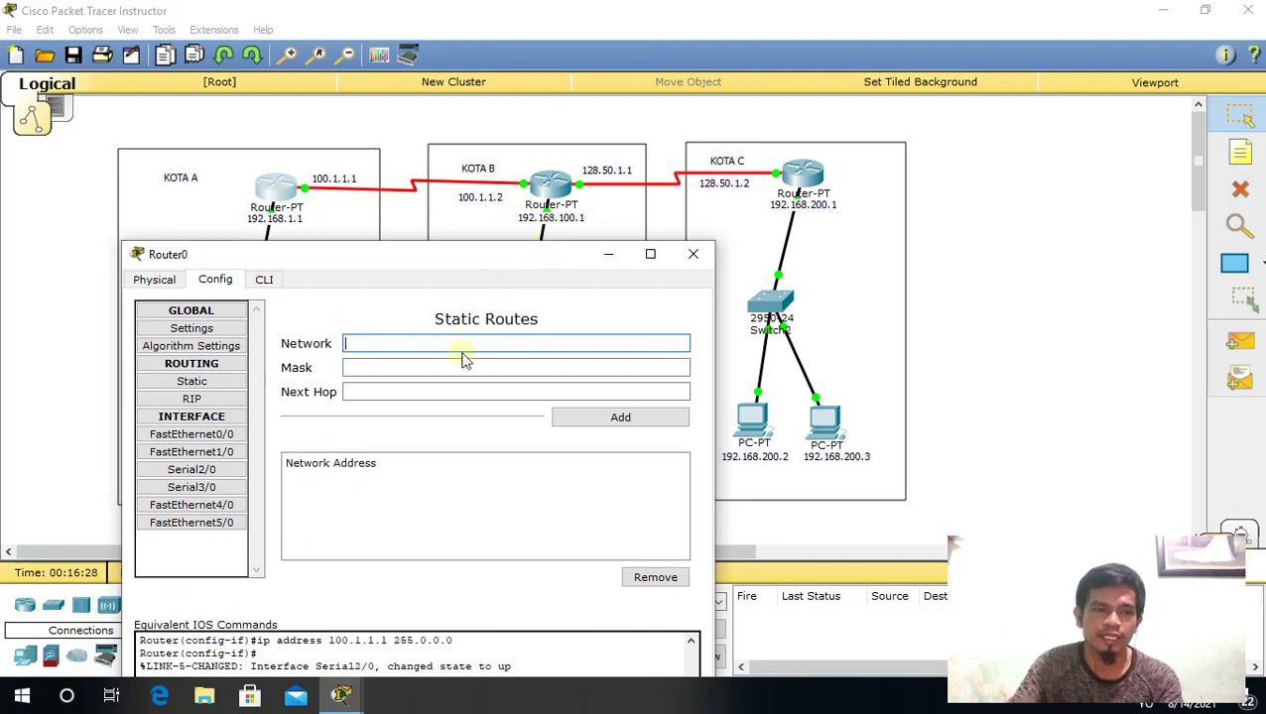
type("168")
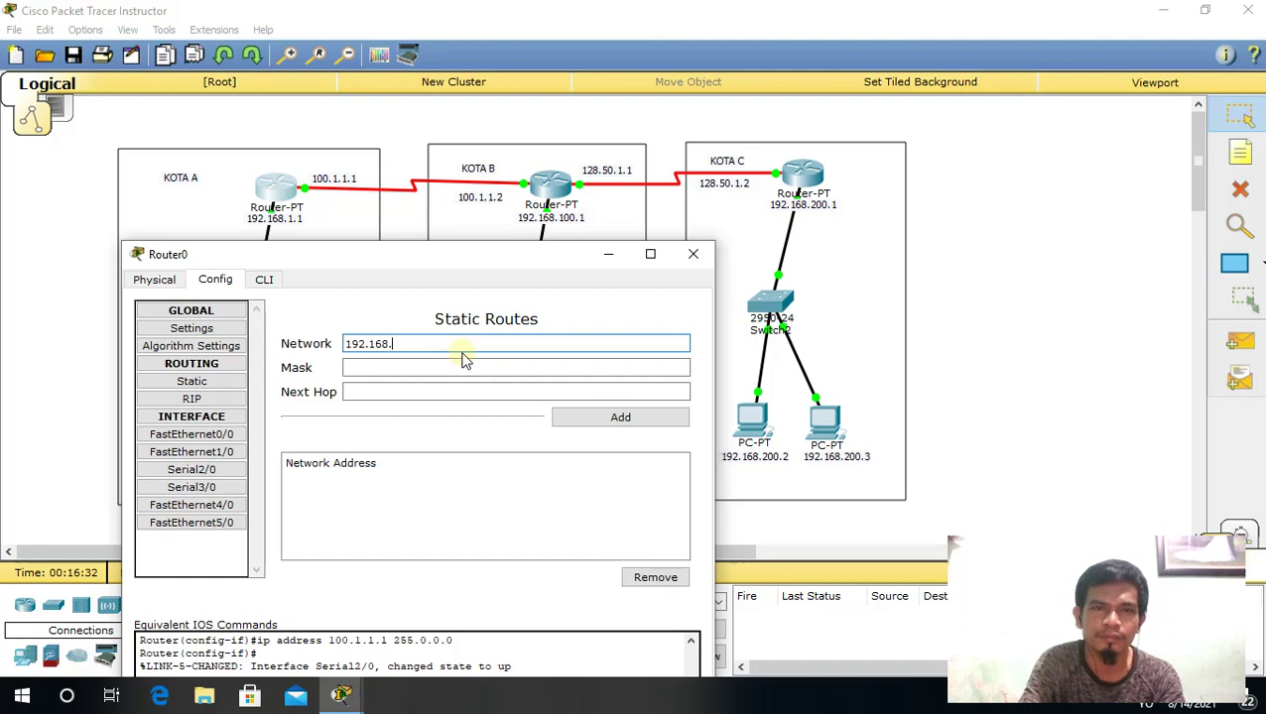
type(".100.0")
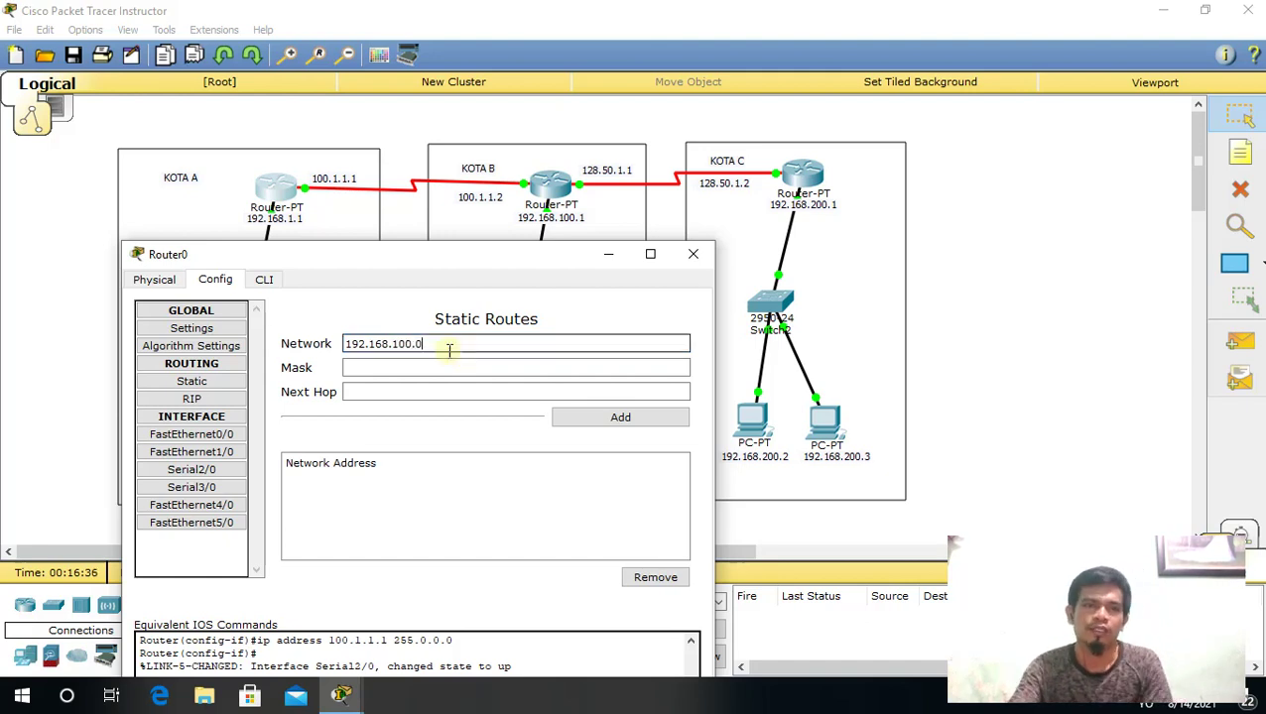
left_click(430, 371)
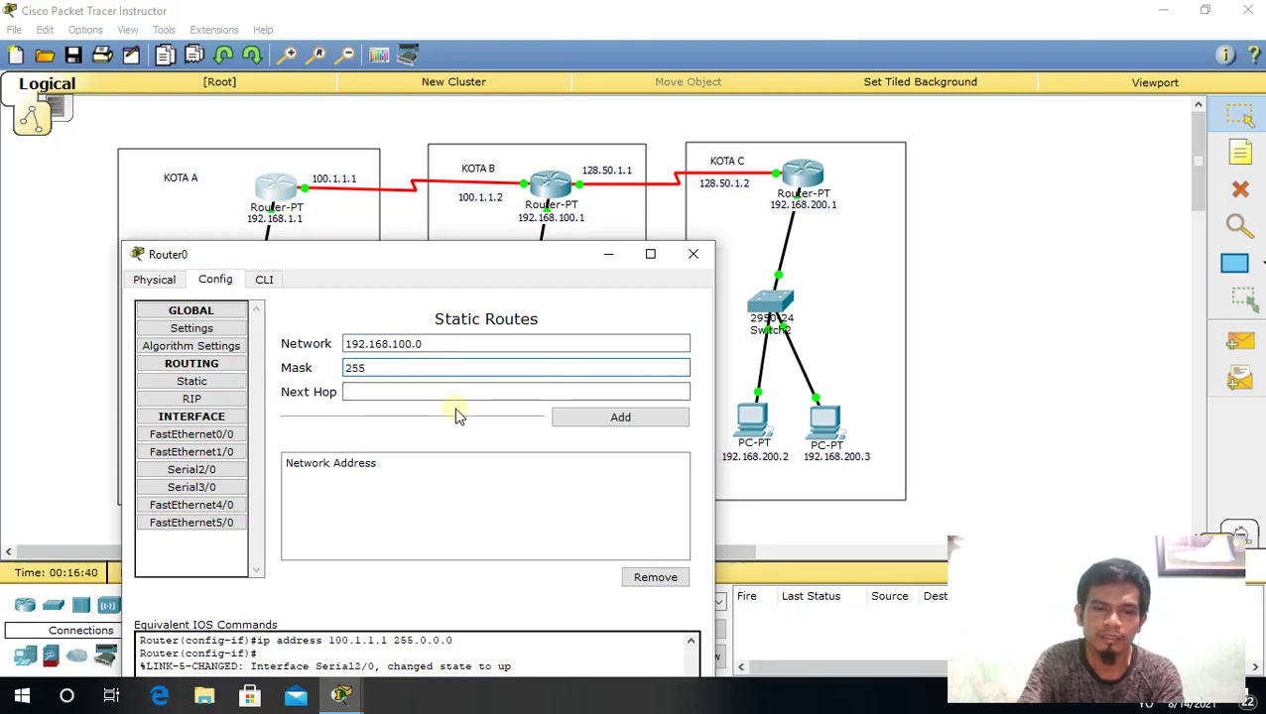
type("255.255.255.0")
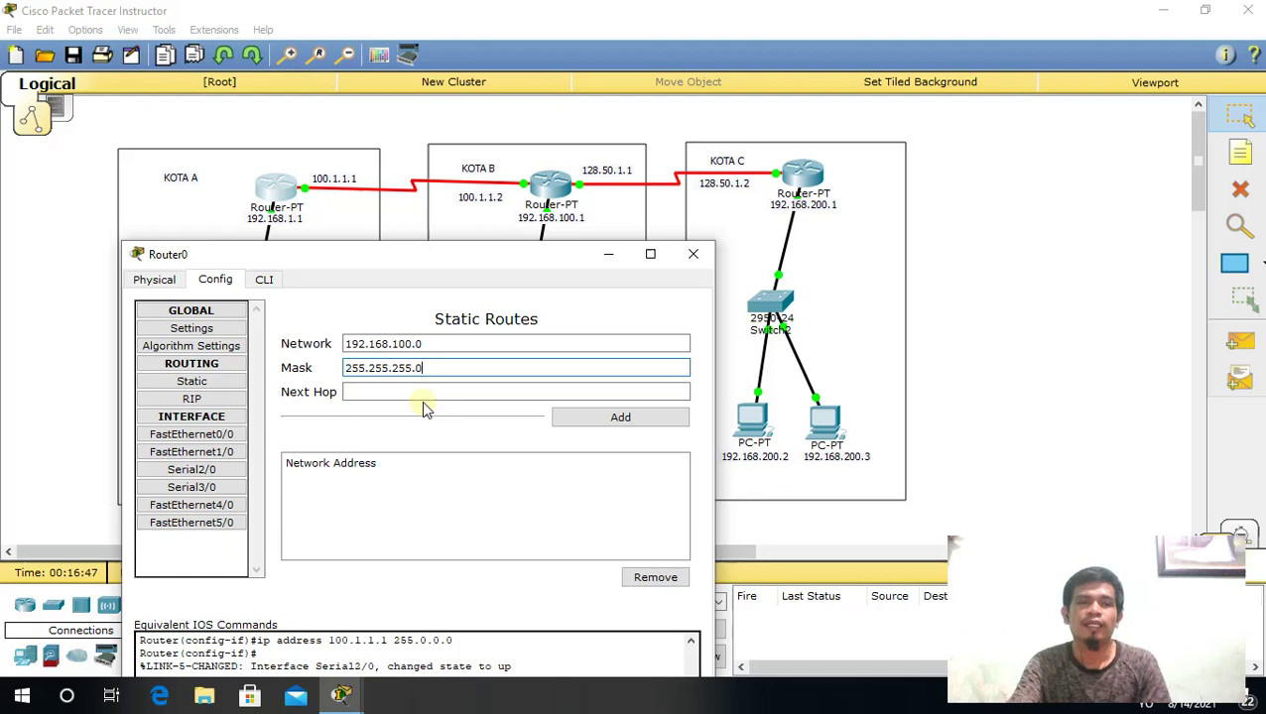
left_click(423, 396)
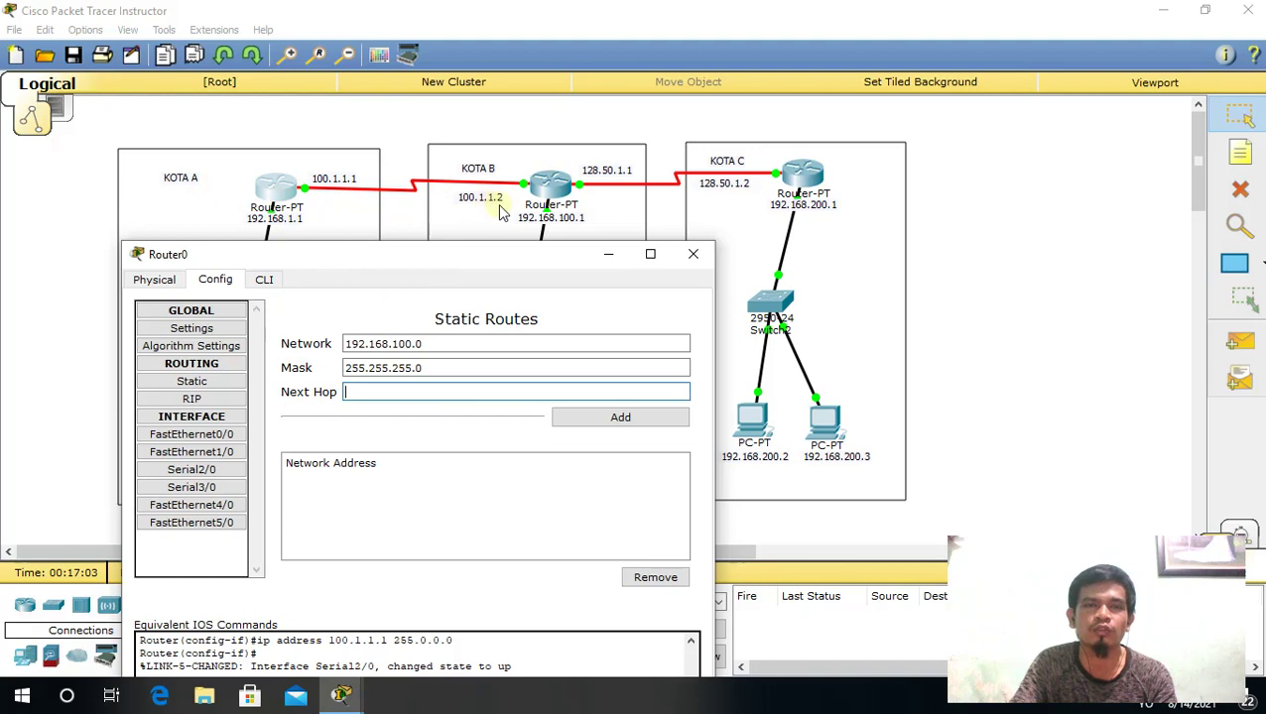
type("100.1.1.2")
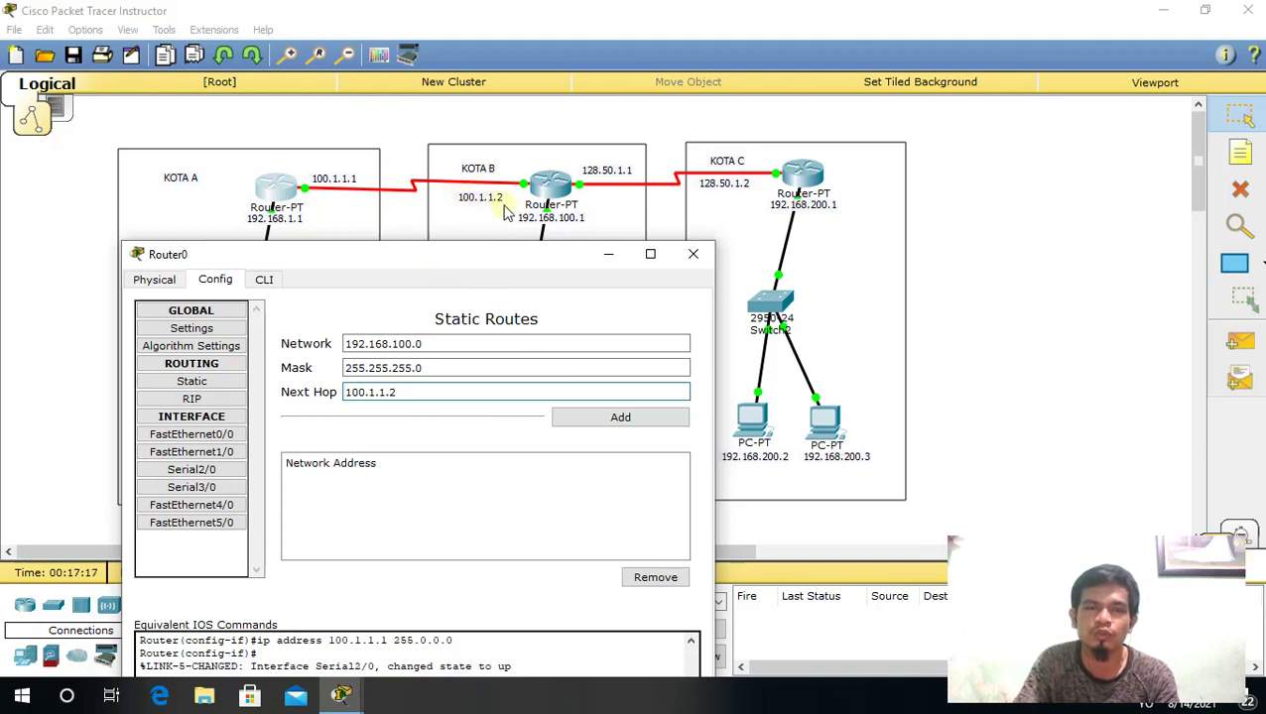
left_click(633, 428)
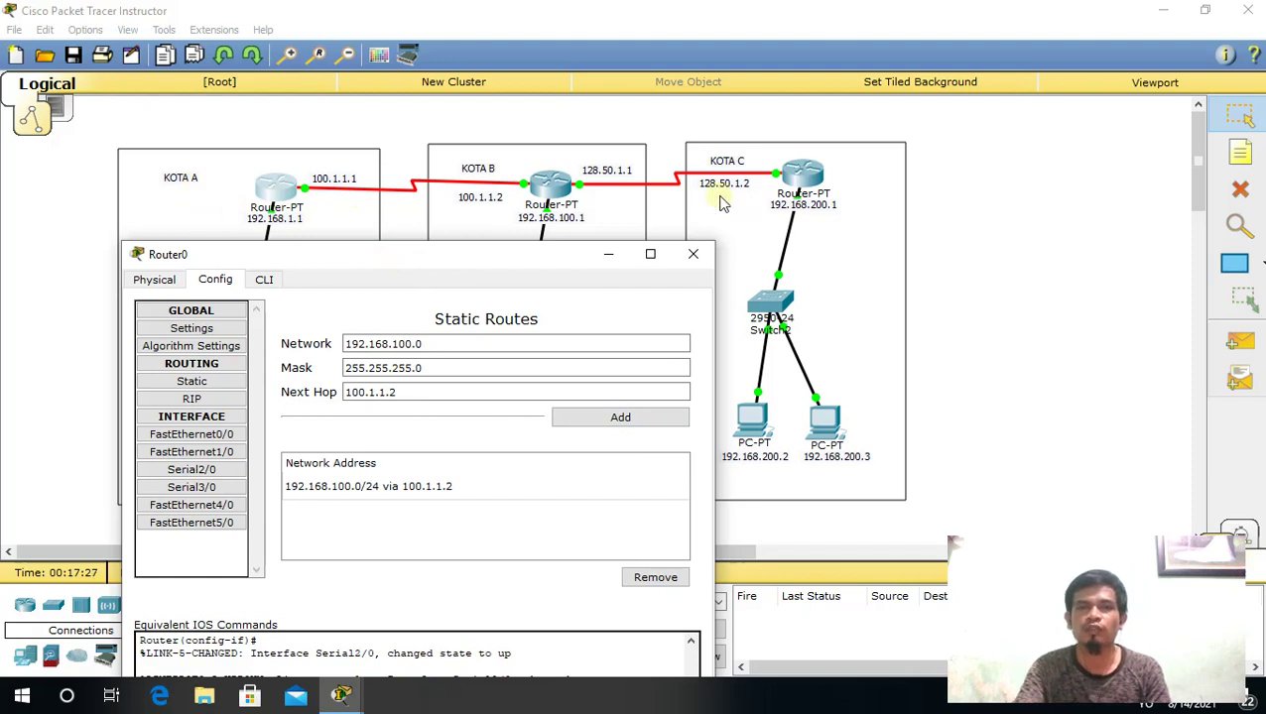
- Clear the network, mask and next hop entries in Router0's static route form
left_click_drag(554, 264, 561, 274)
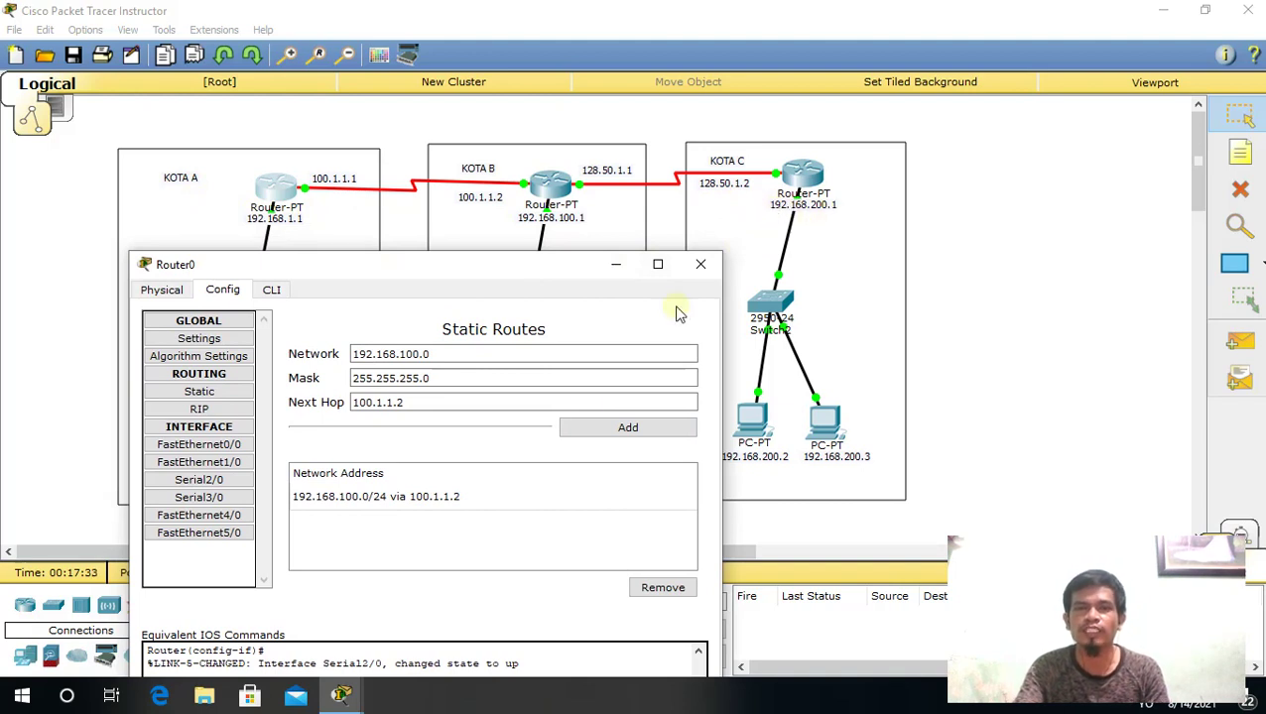
left_click_drag(465, 358, 347, 357)
key("BackSpace")
left_click_drag(440, 377, 350, 378)
key("BackSpace")
left_click_drag(415, 403, 338, 404)
key("BackSpace")
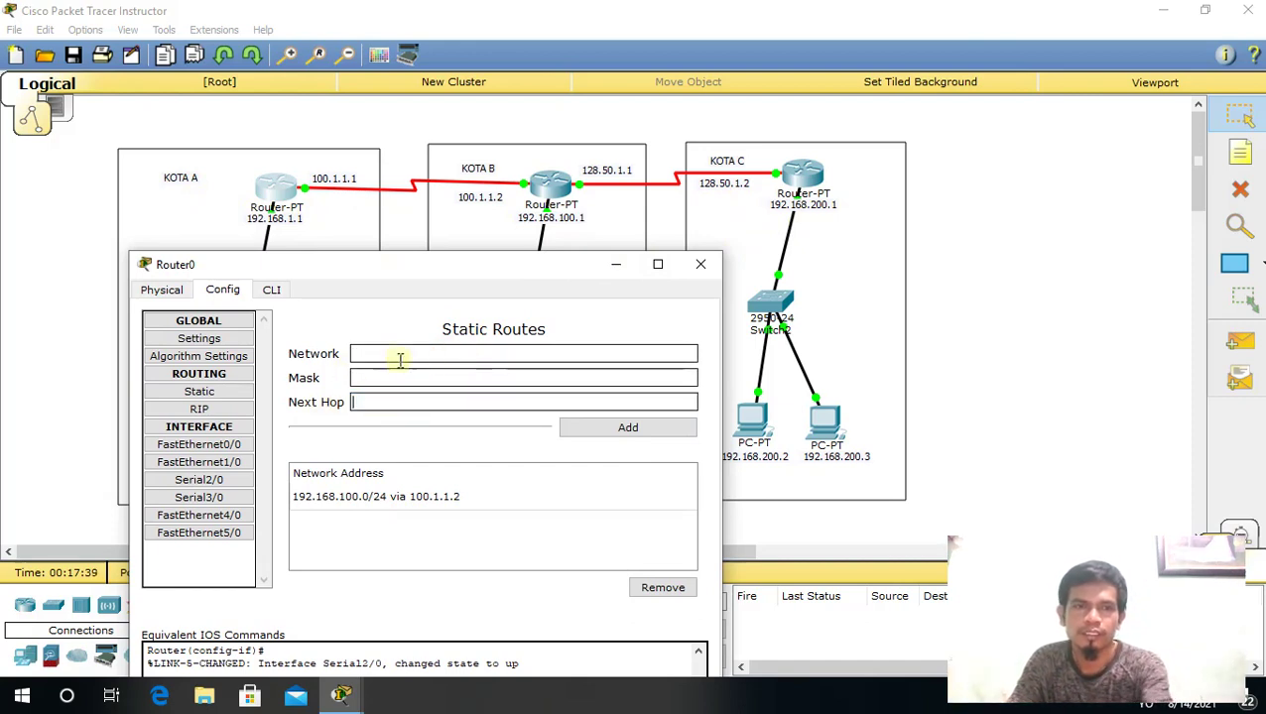
- Enter network 192.168.200.0 with mask 255.255.255.0 for a second static route on Router0
left_click(398, 353)
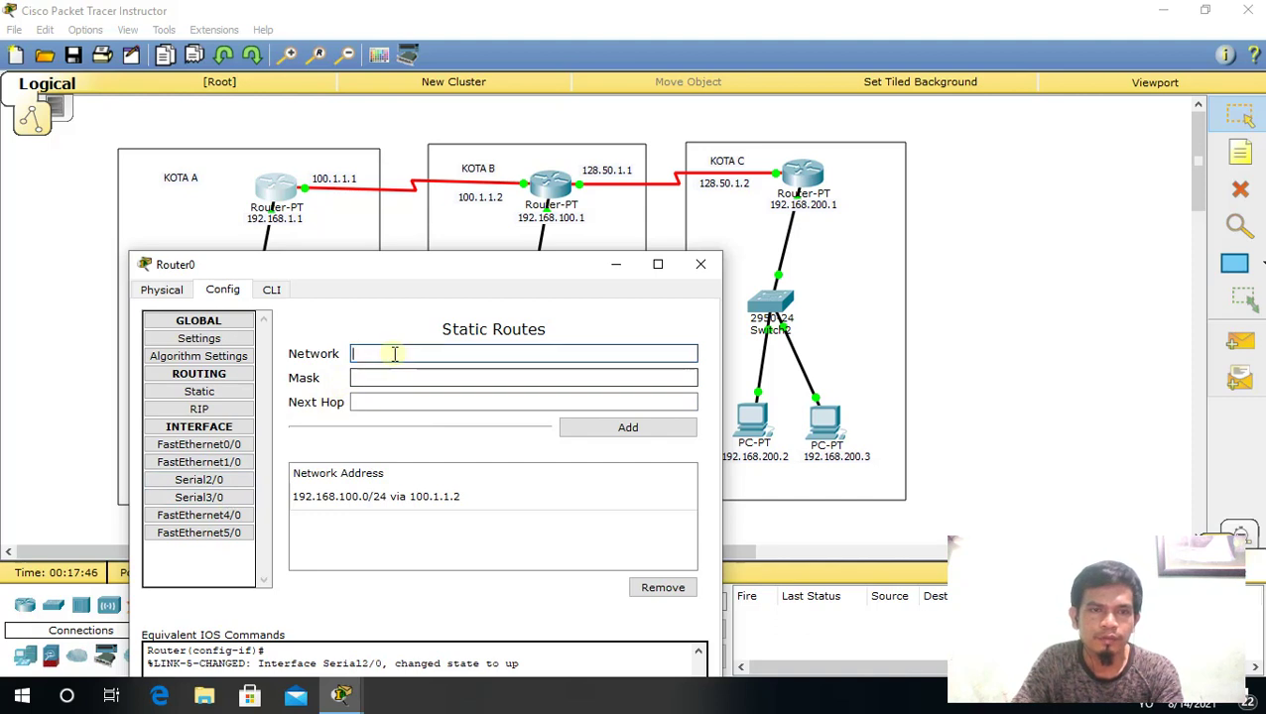
type("192.168.")
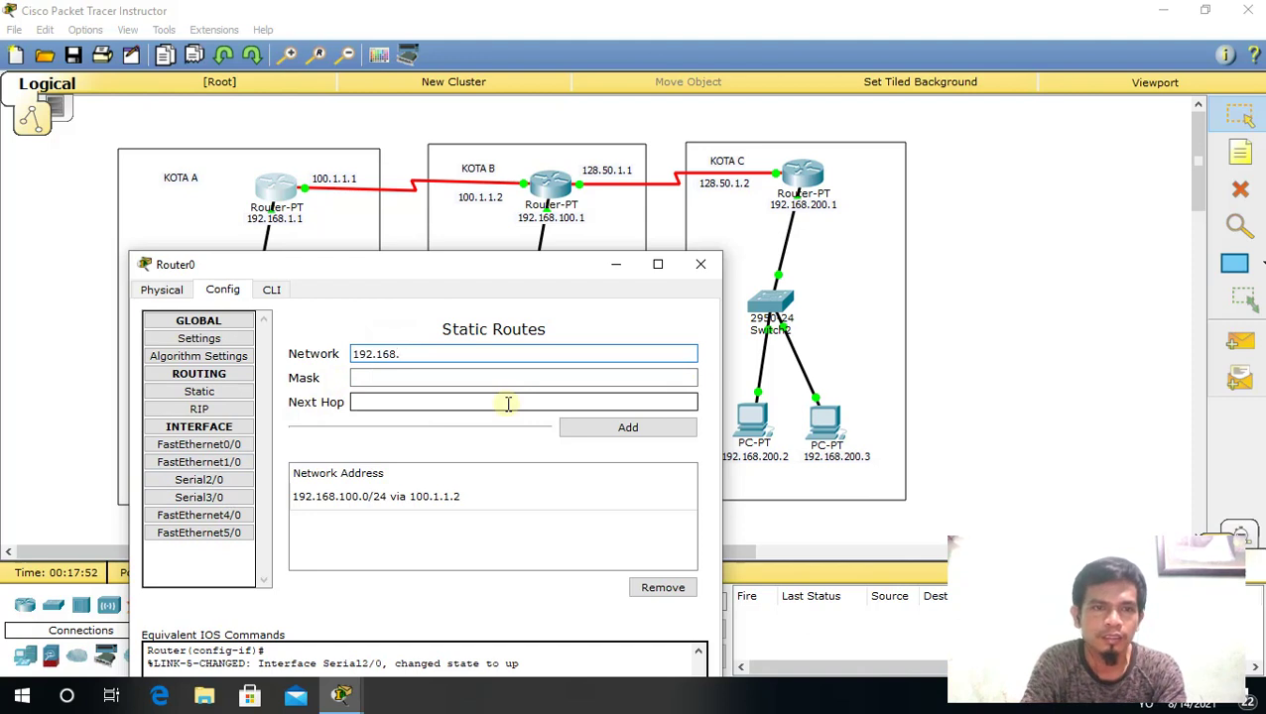
type("200.0")
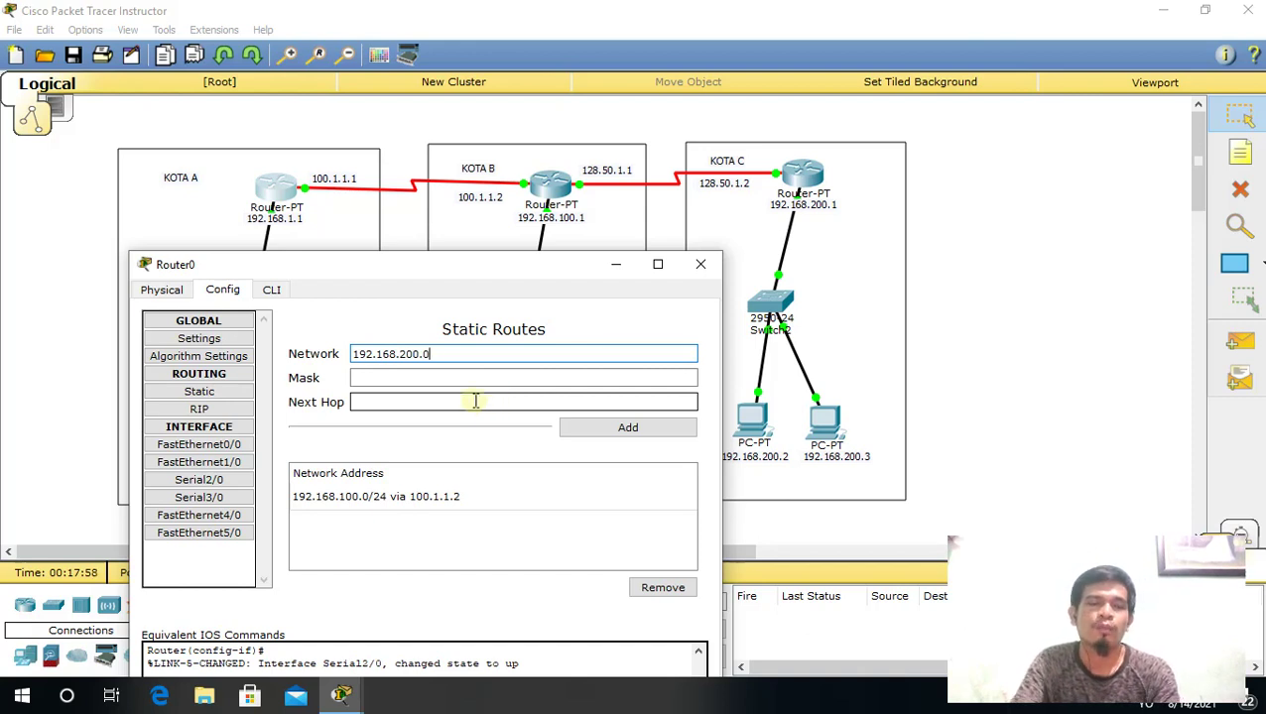
left_click(385, 376)
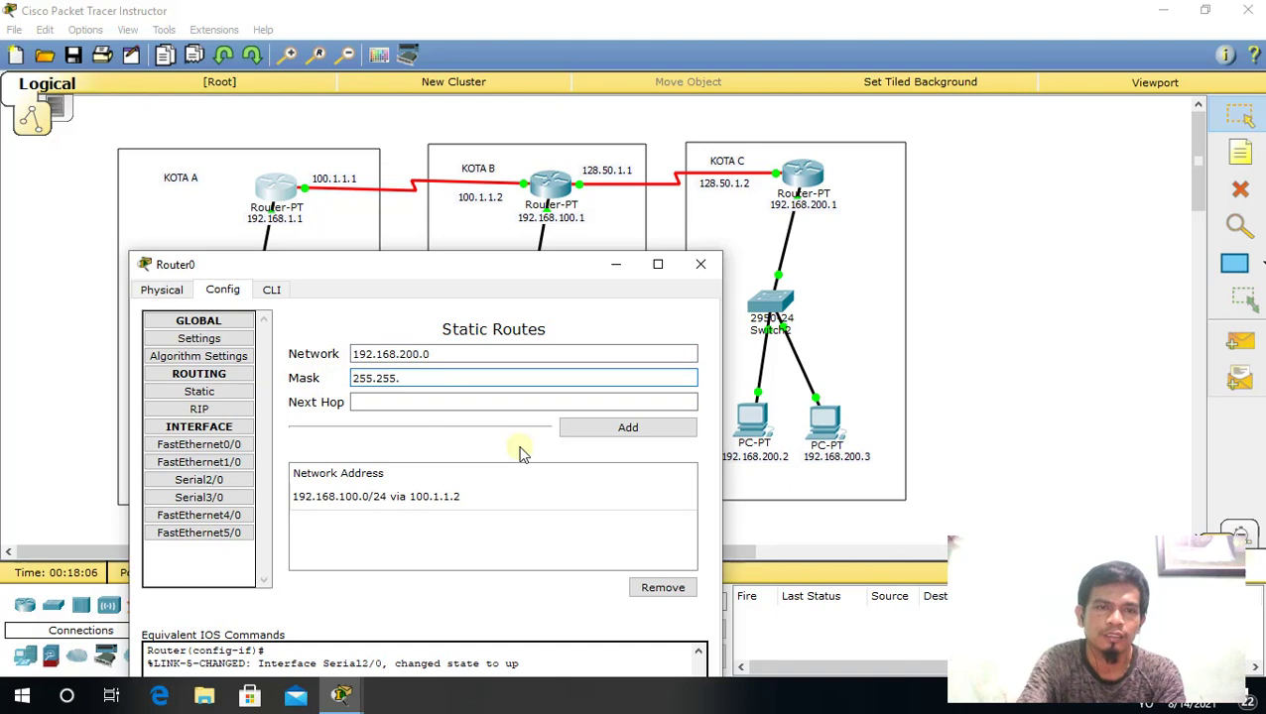
type("255.255.255.0")
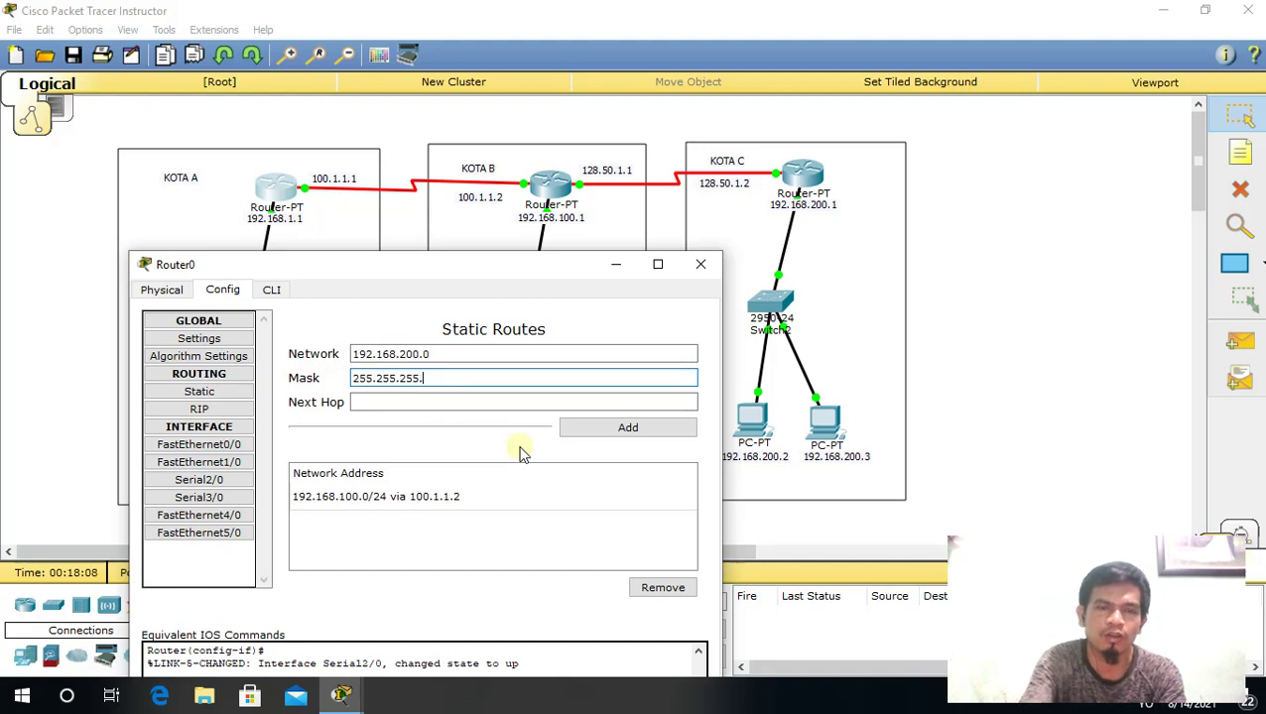
- Try to add the route to 192.168.200.0 with 100.1.12 as its next hop
left_click(437, 404)
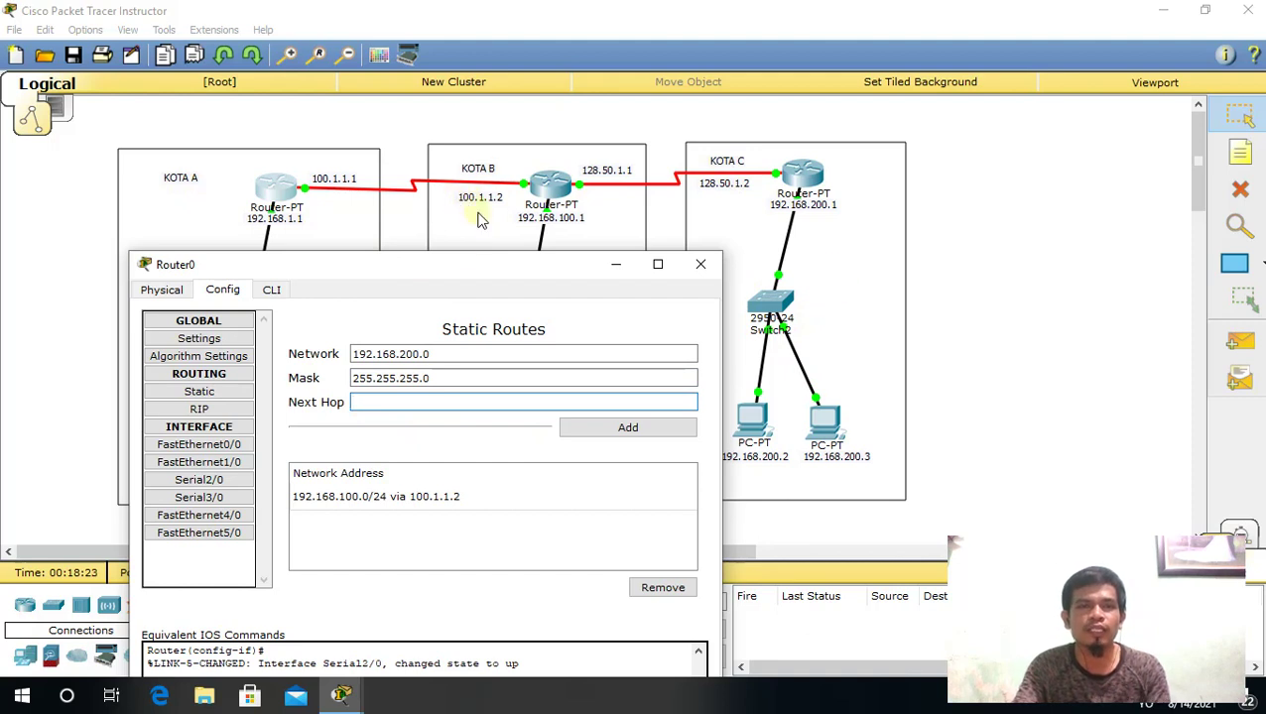
left_click(417, 402)
type("100")
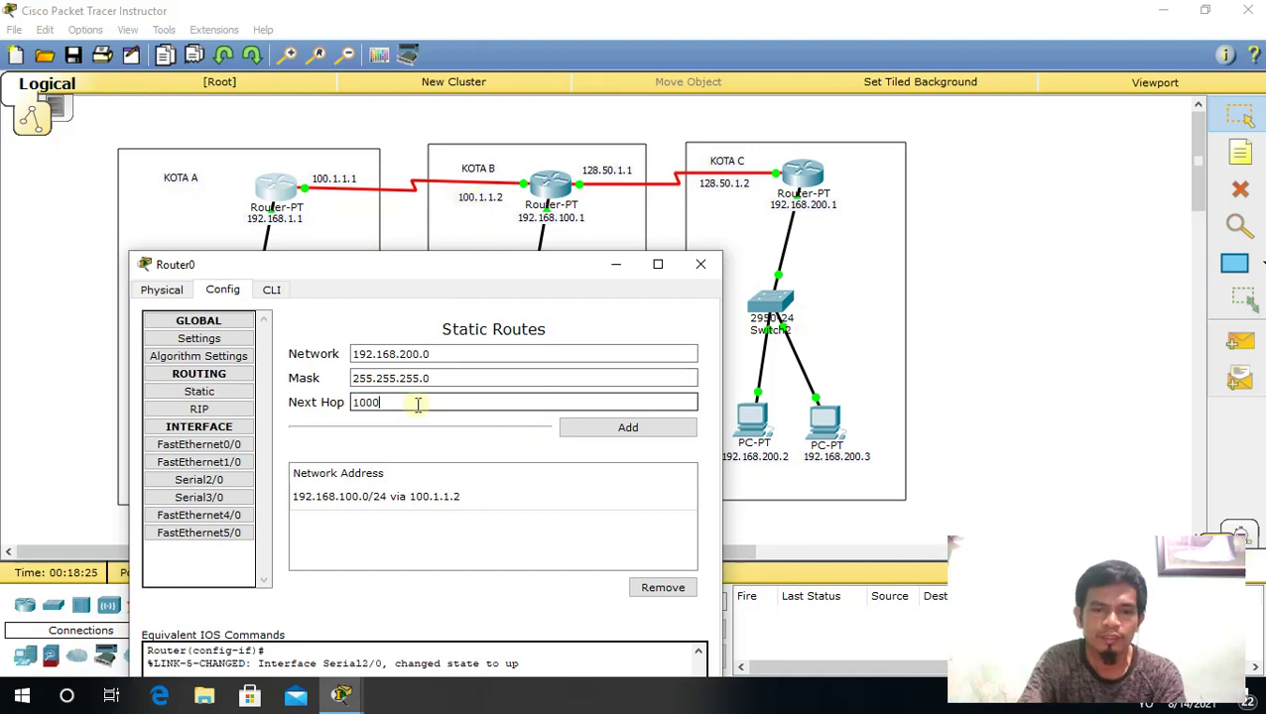
key("BackSpace")
type("0.")
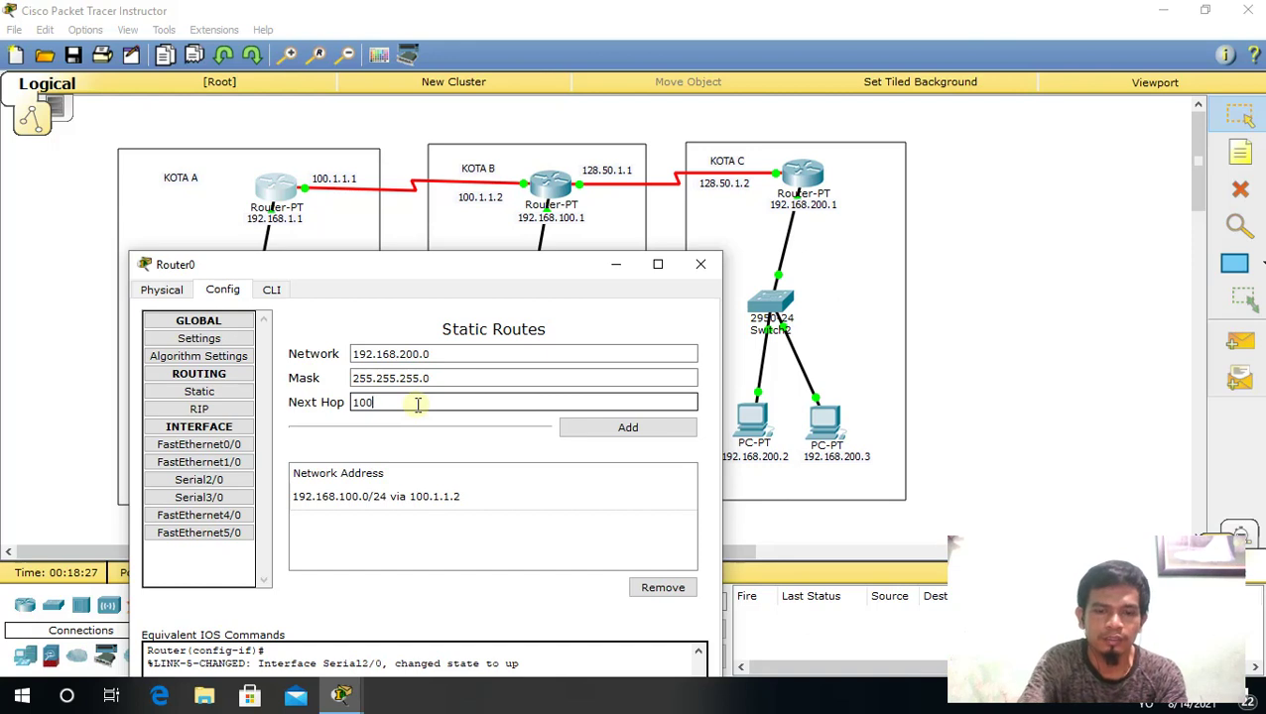
type("1.12")
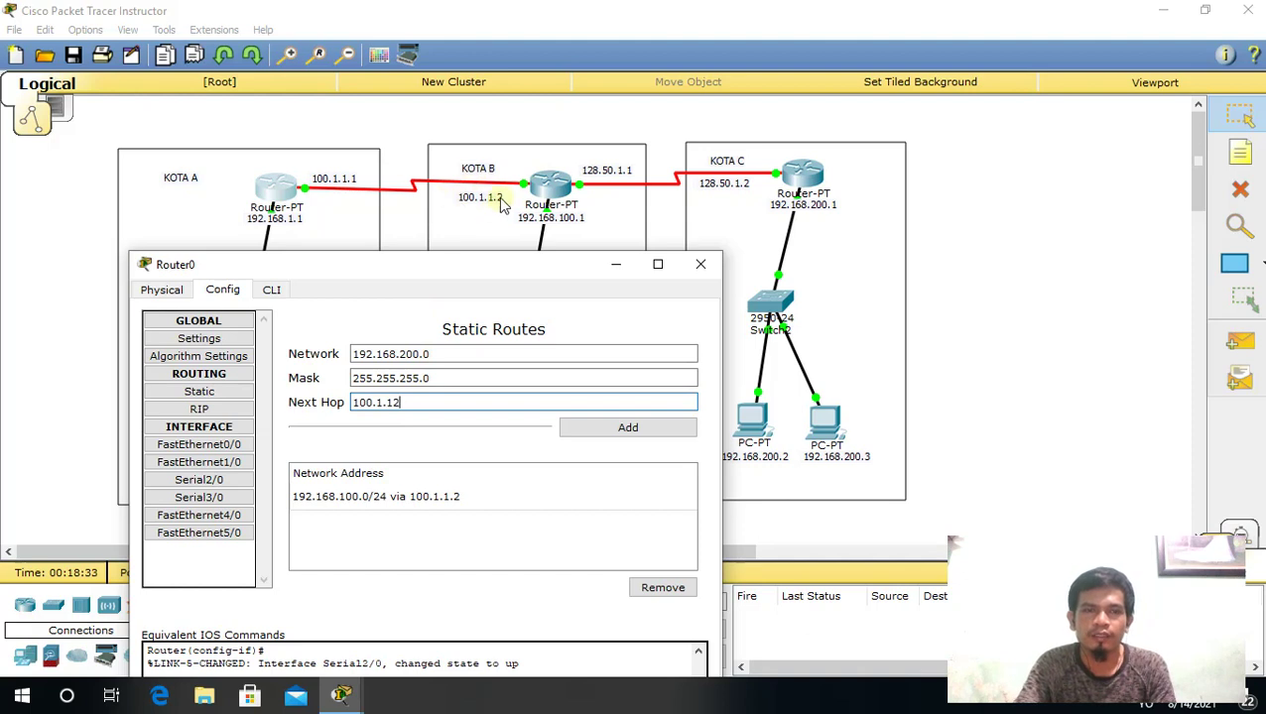
left_click(619, 429)
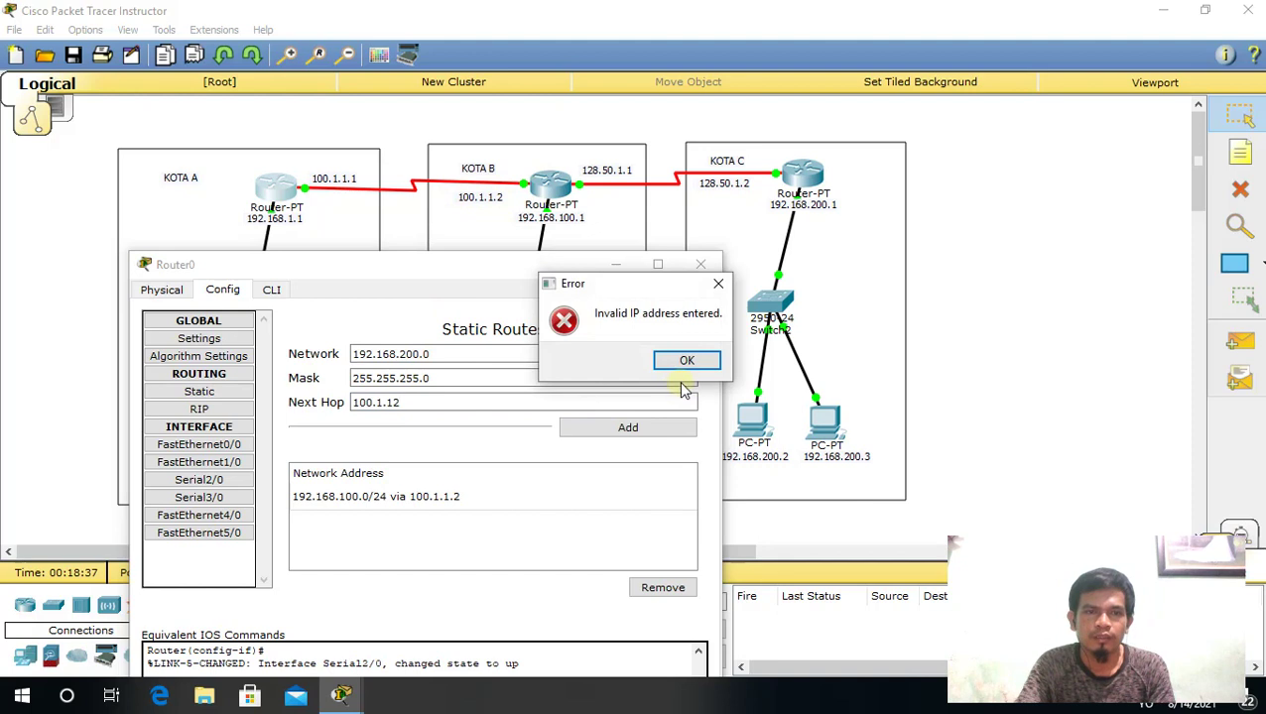
left_click(718, 284)
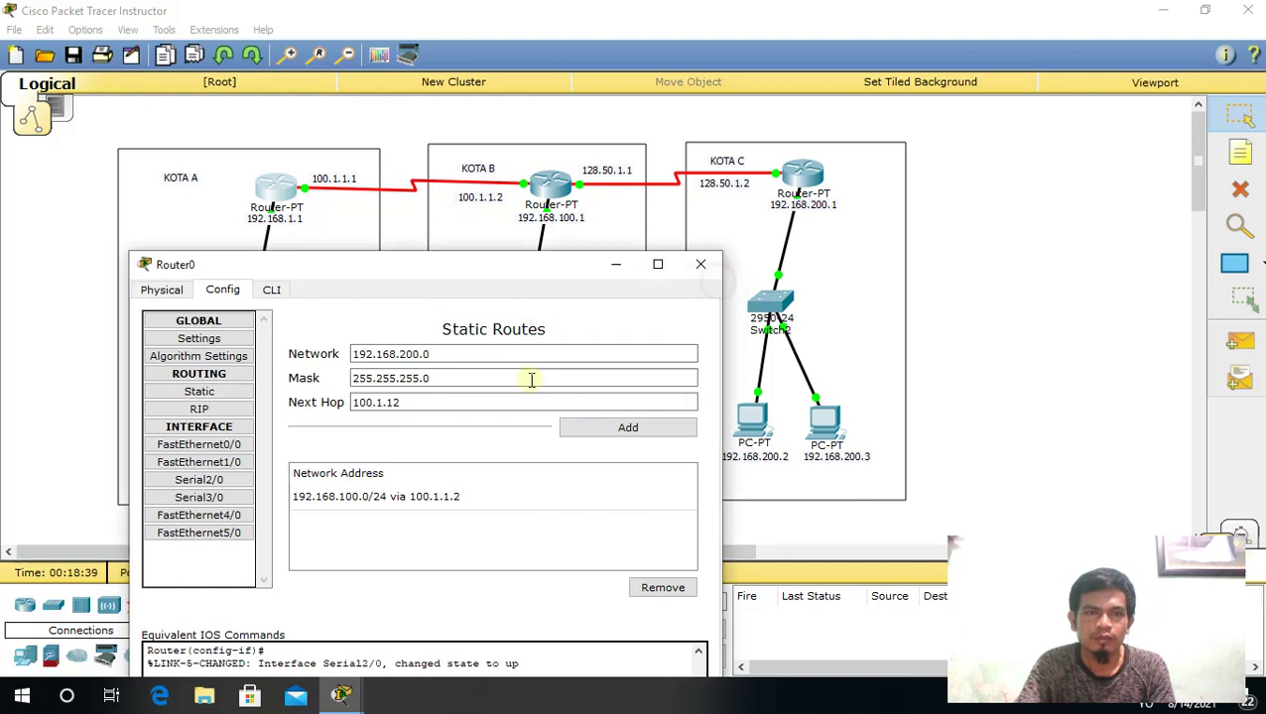
- Correct the next hop to 100.1.1.2, add the 192.168.200.0 route and close Router0's configuration
left_click(392, 402)
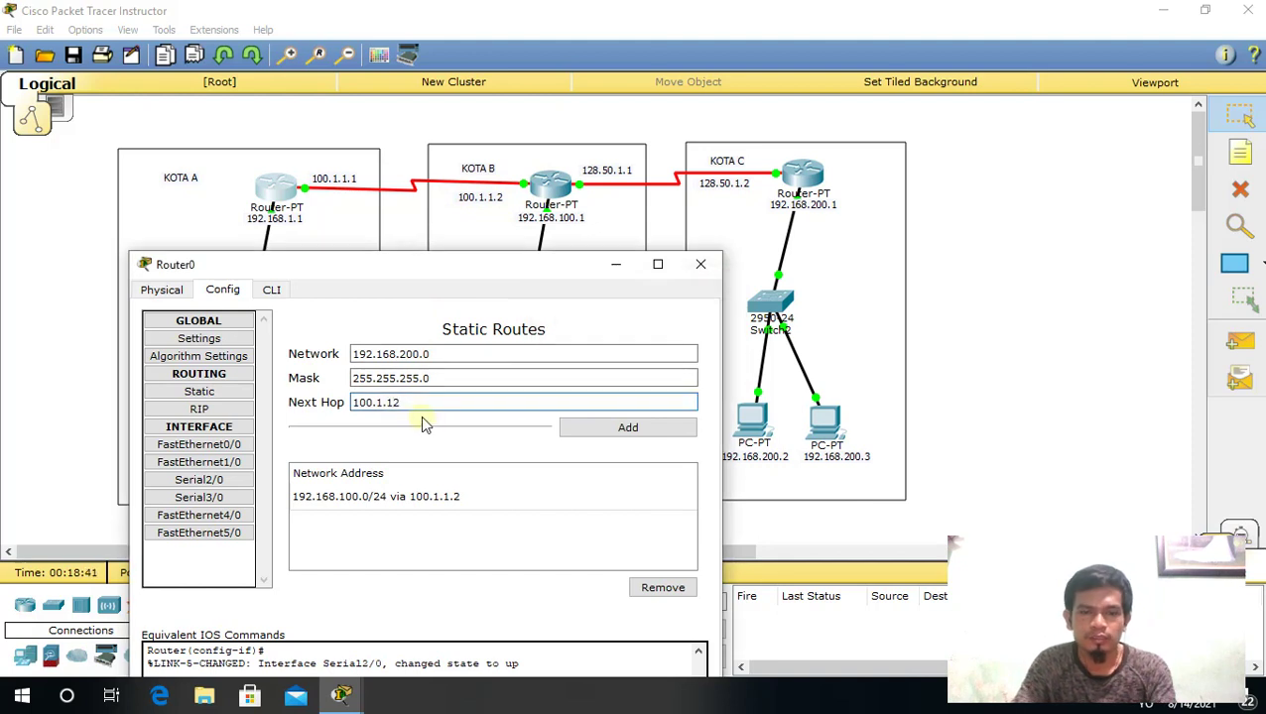
type(".")
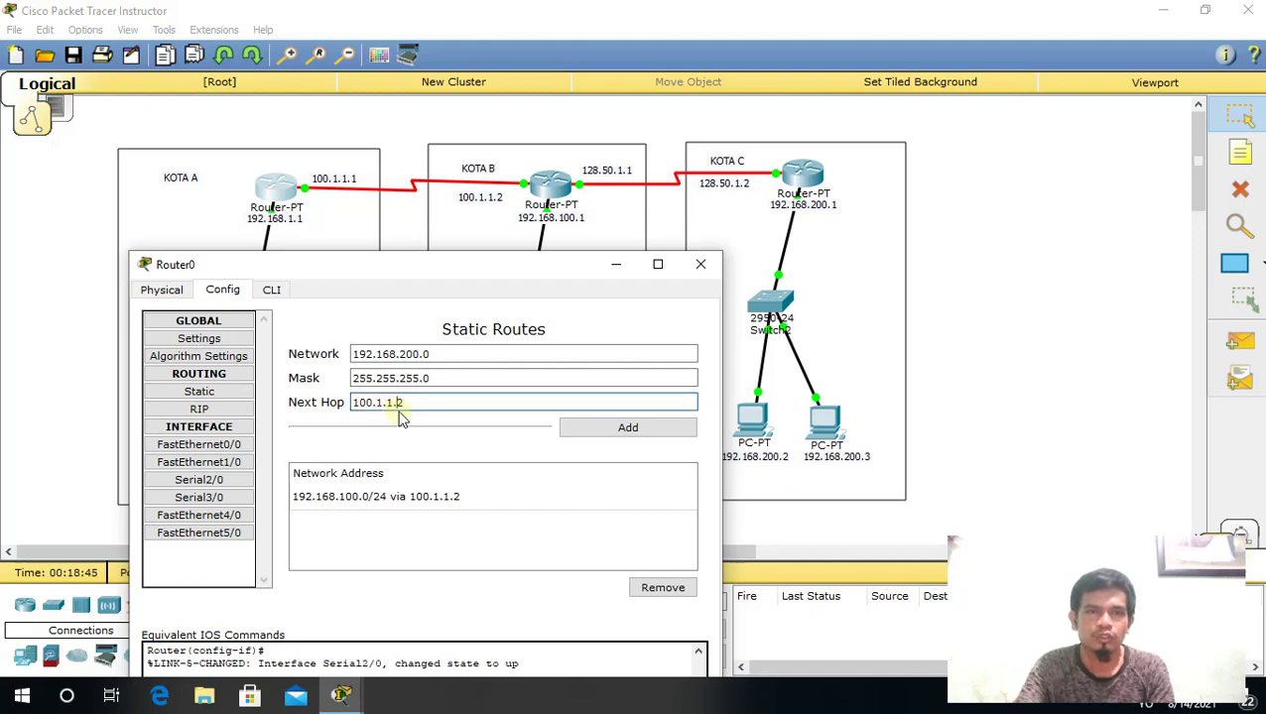
left_click(623, 431)
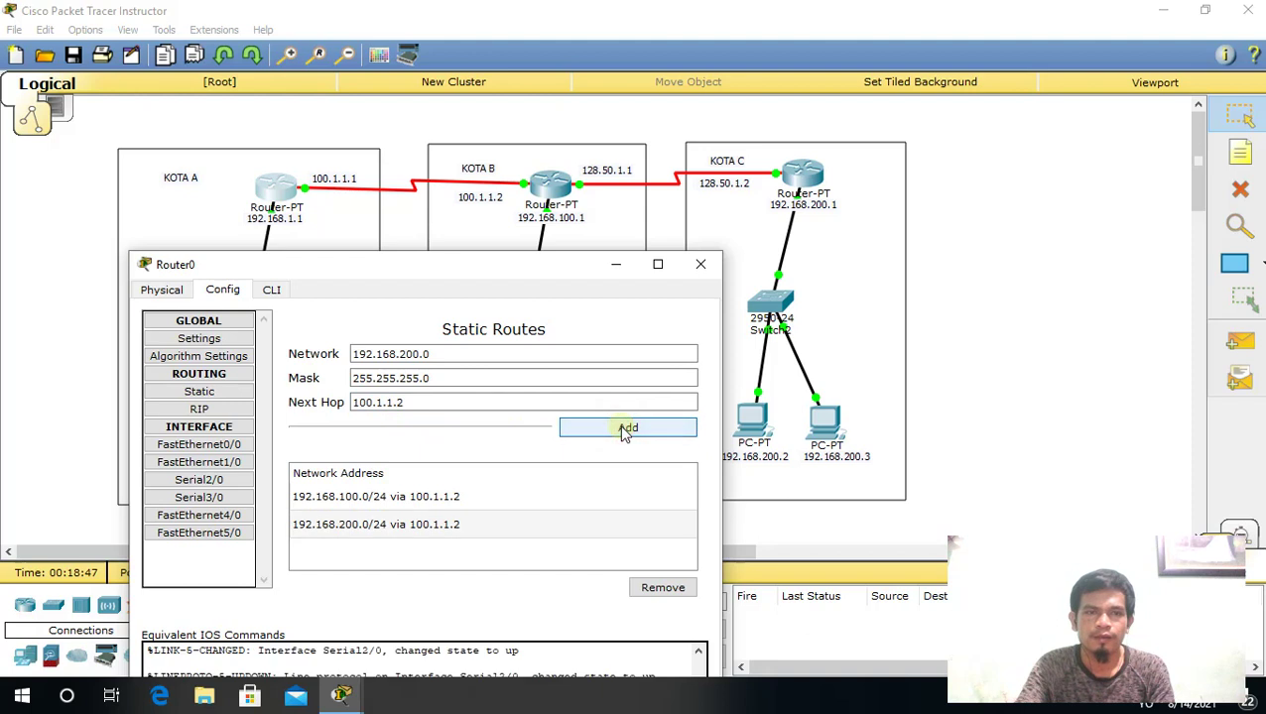
left_click(700, 265)
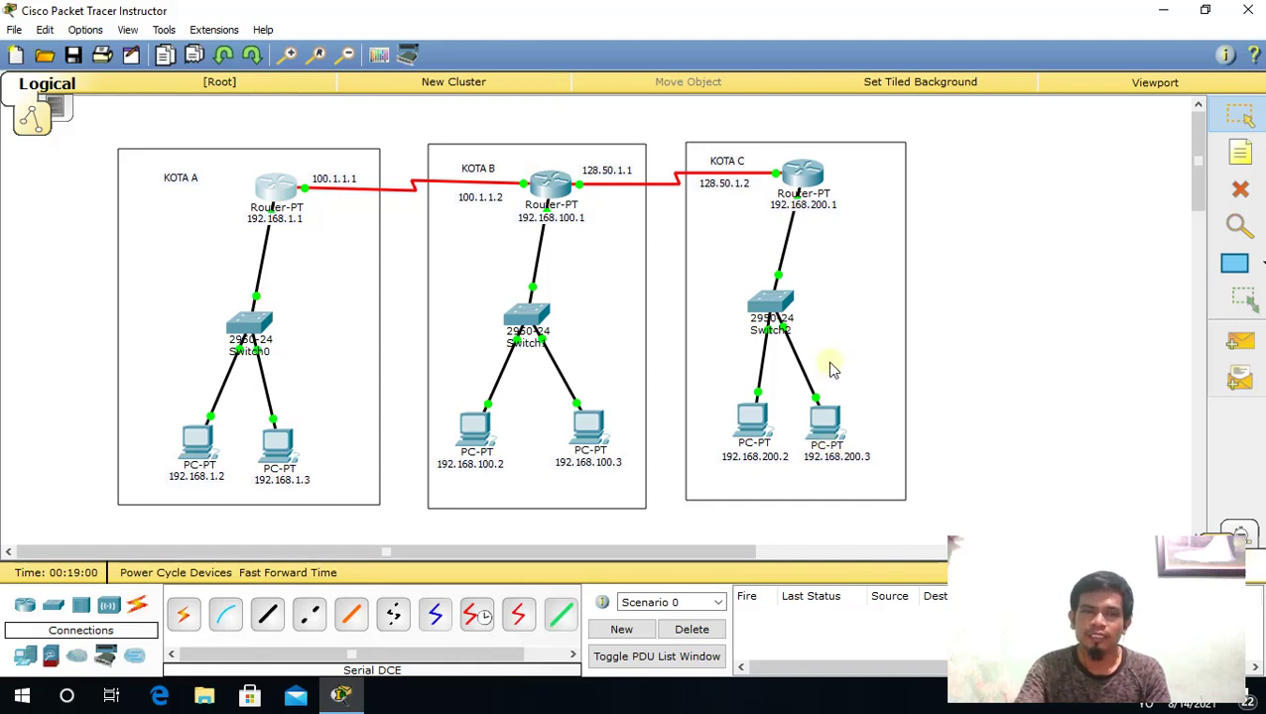
- Open the static route settings of Router1 in KOTA B, keeping the router address labels in view
left_click(554, 185)
left_click_drag(611, 136, 493, 299)
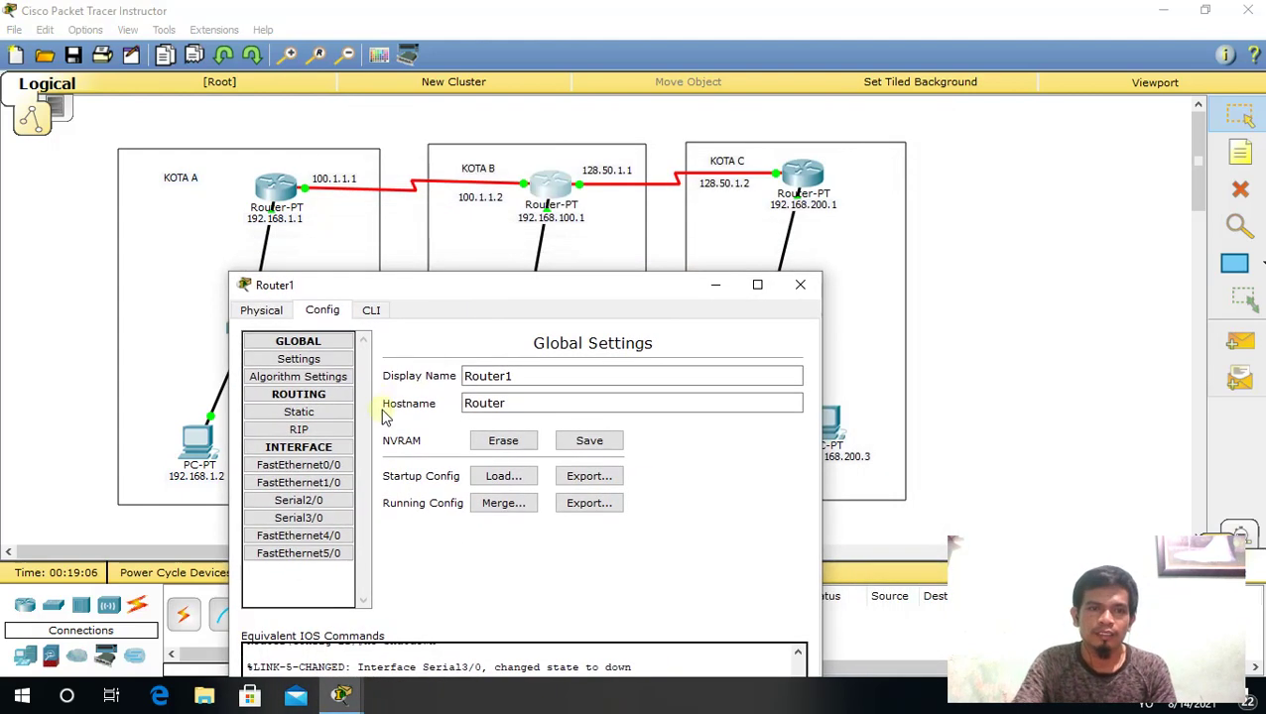
left_click(311, 421)
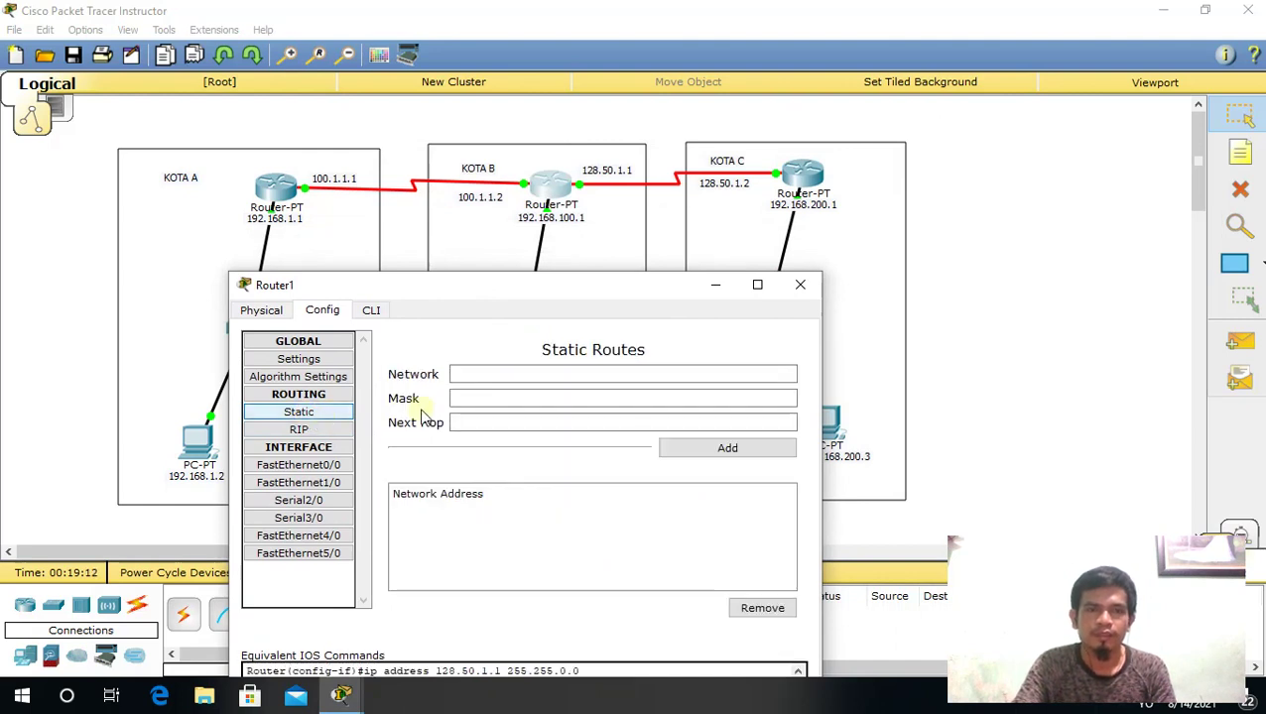
mouse_move(481, 299)
left_mouse_down()
mouse_move(477, 313)
mouse_move(468, 288)
left_mouse_up()
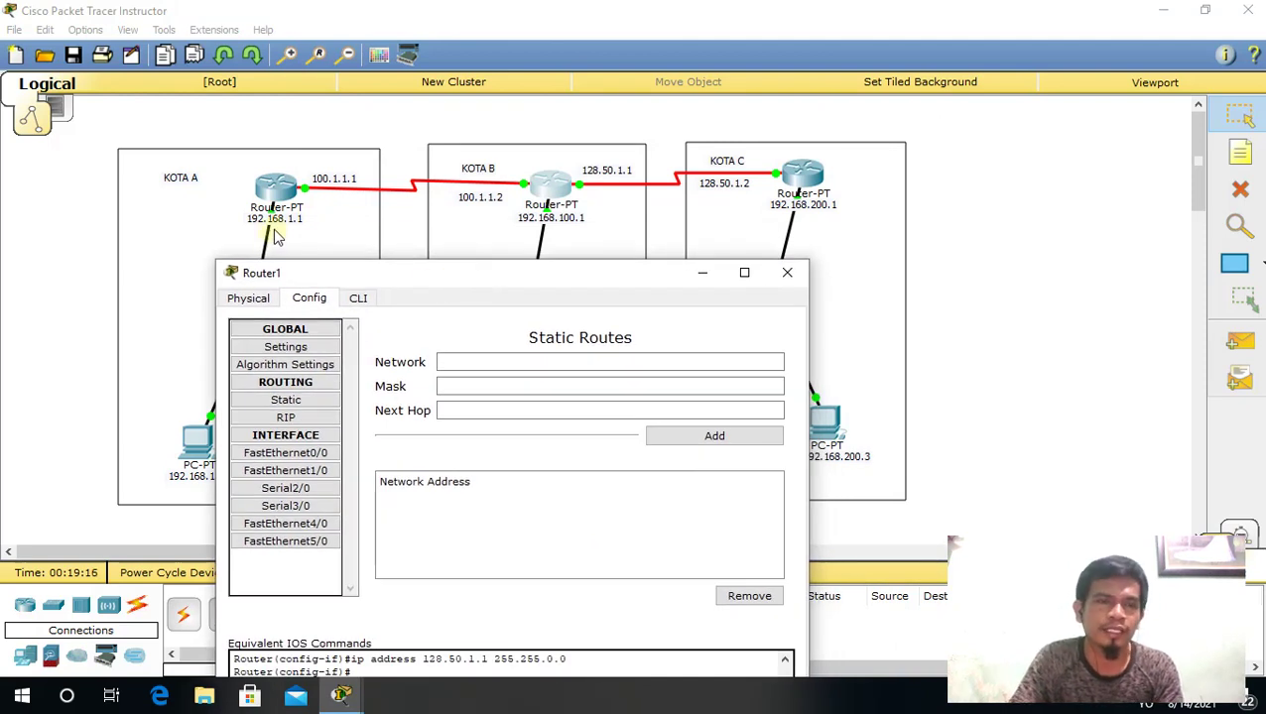
- Add a static route on Router1 to network 192.168.1.0 with mask 255.255.255.0 and next hop 100.1.1.1
left_click(504, 359)
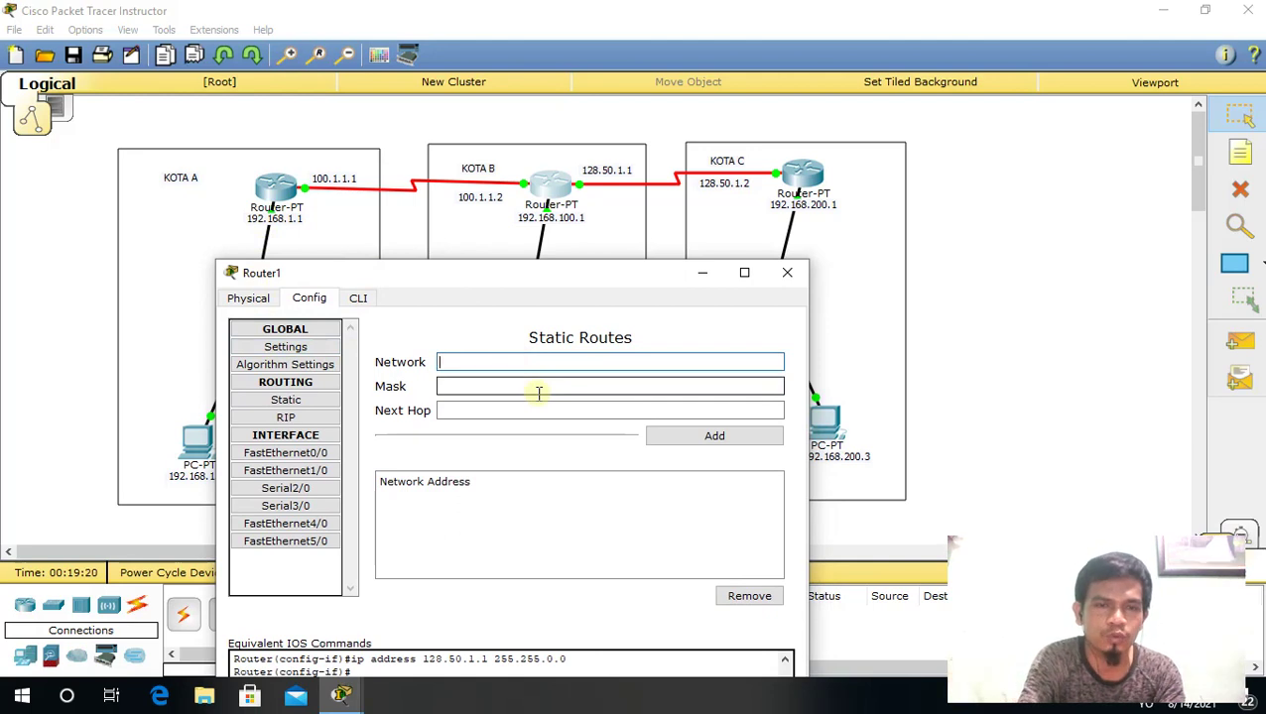
type("192.168.1.0")
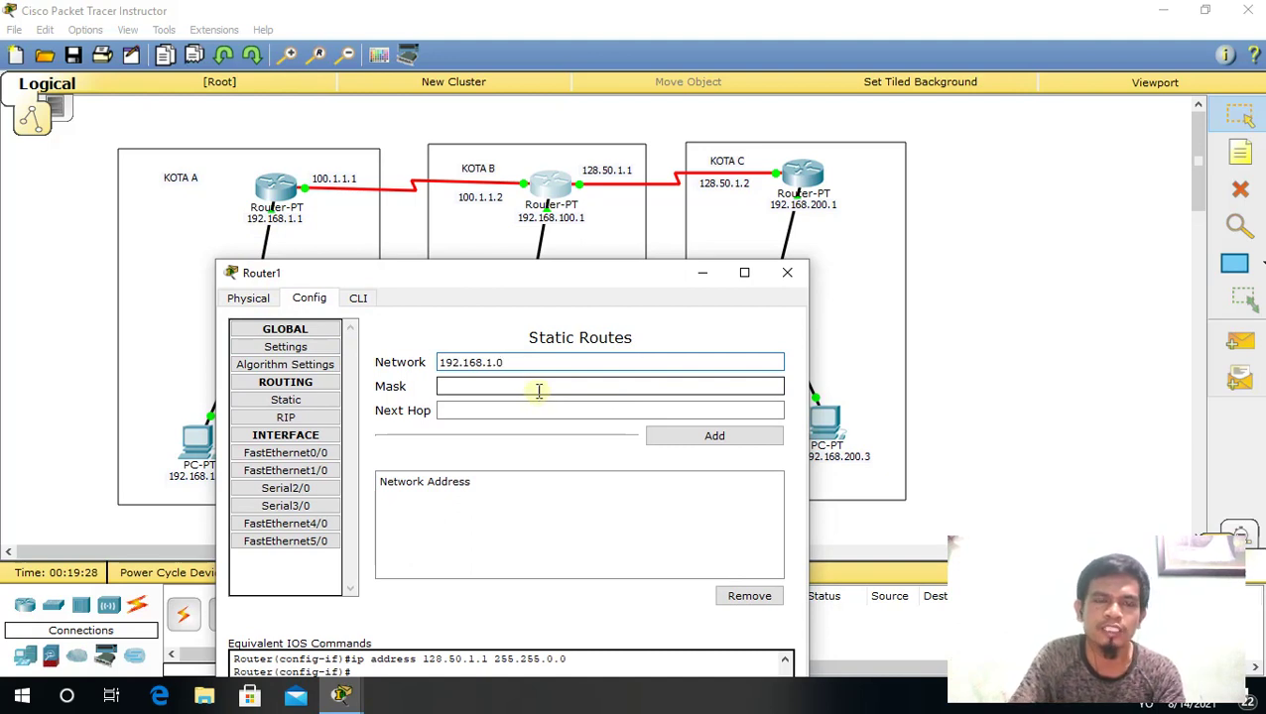
left_click(491, 386)
type("255.255")
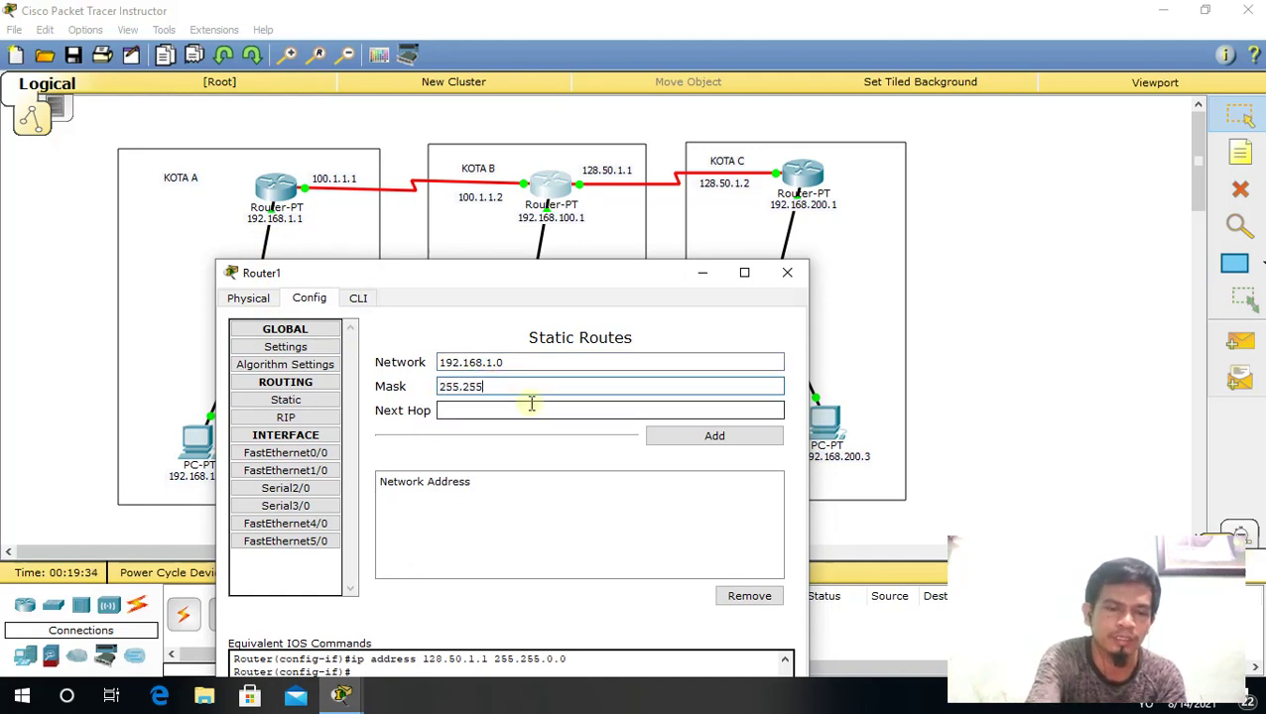
type(".255")
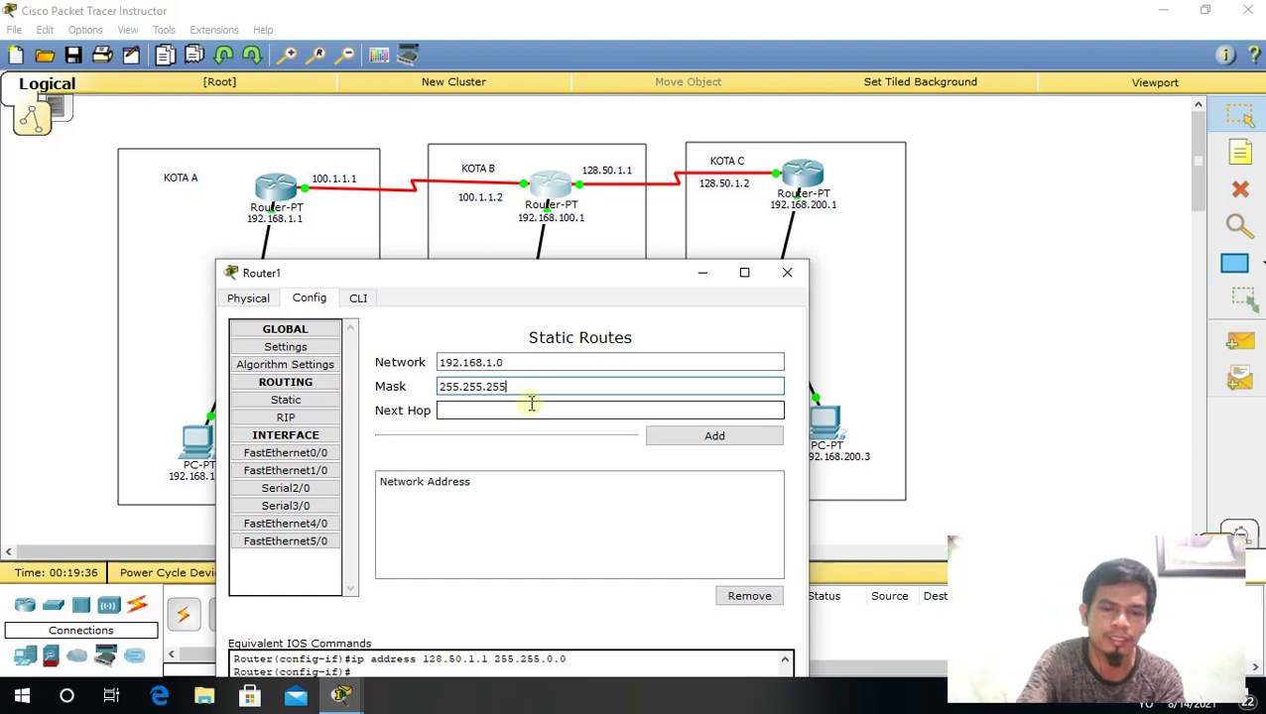
type(".0")
left_click(509, 416)
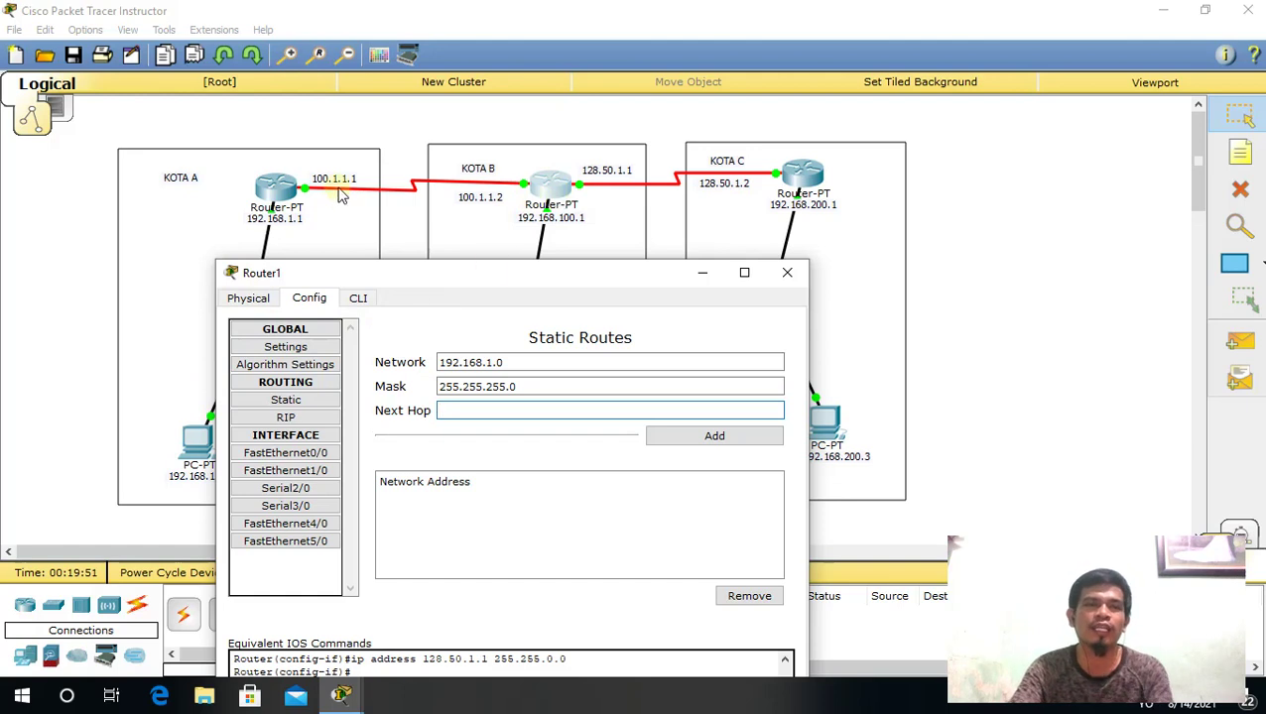
type("10")
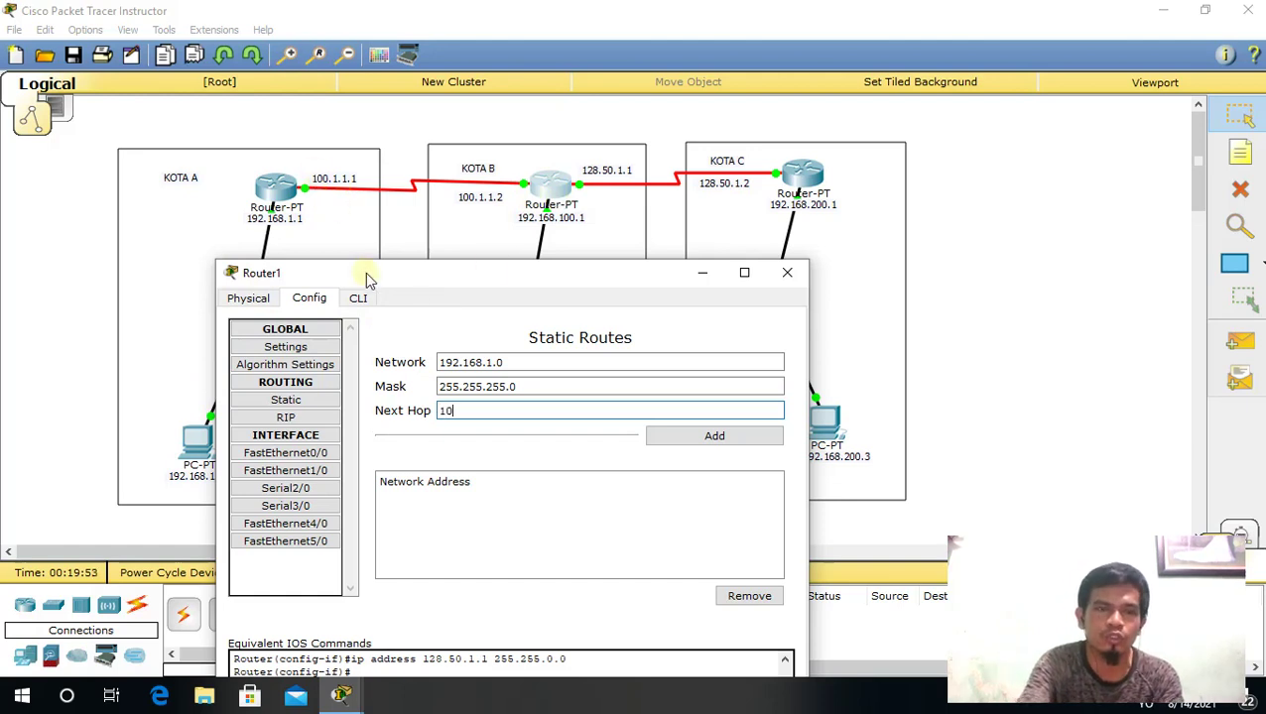
type("0.1.1.1")
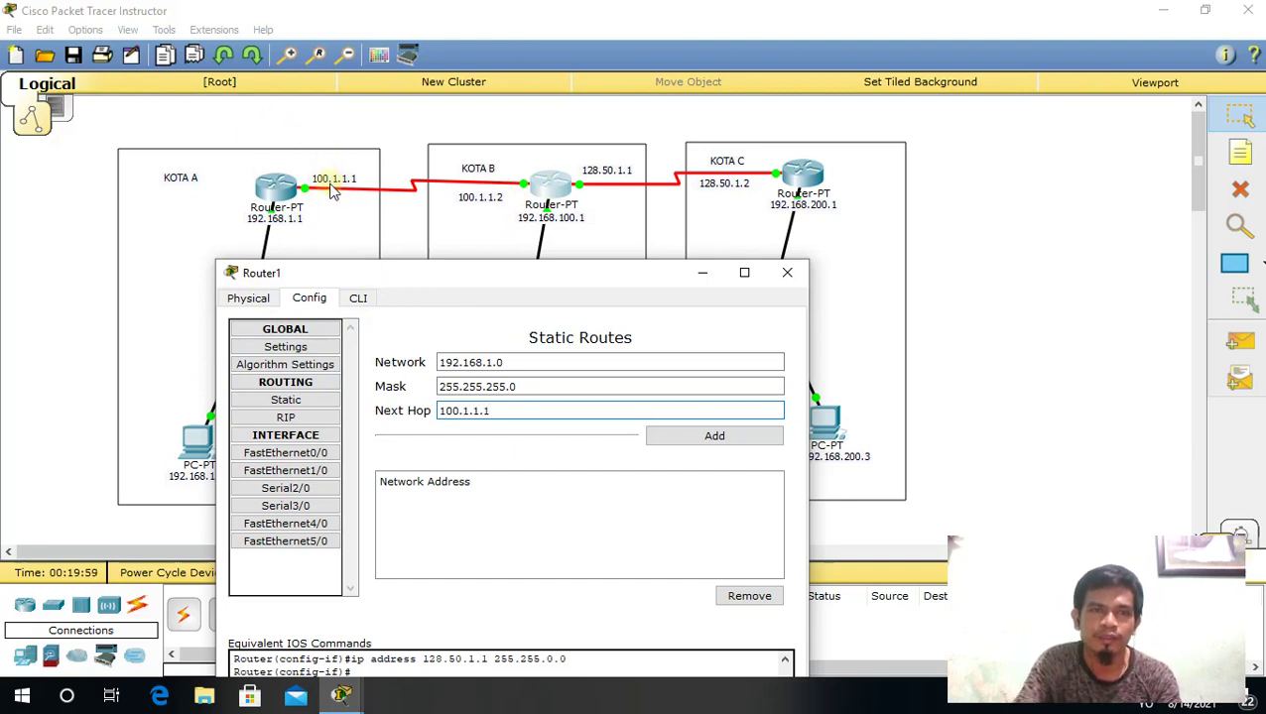
left_click(737, 437)
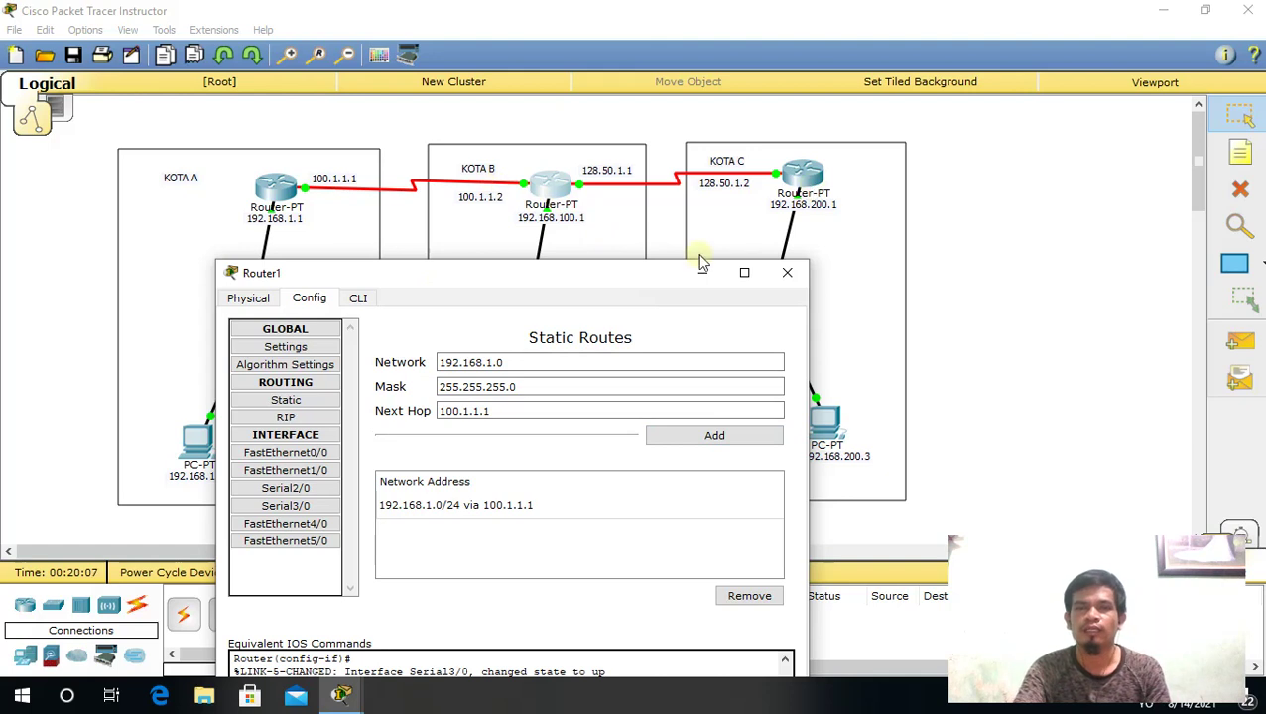
- Add a second Router1 route to 192.168.200.0, mask 255.255.255.0, through next hop 128.50.1.2, and close Router1's configuration
left_click_drag(647, 280, 568, 288)
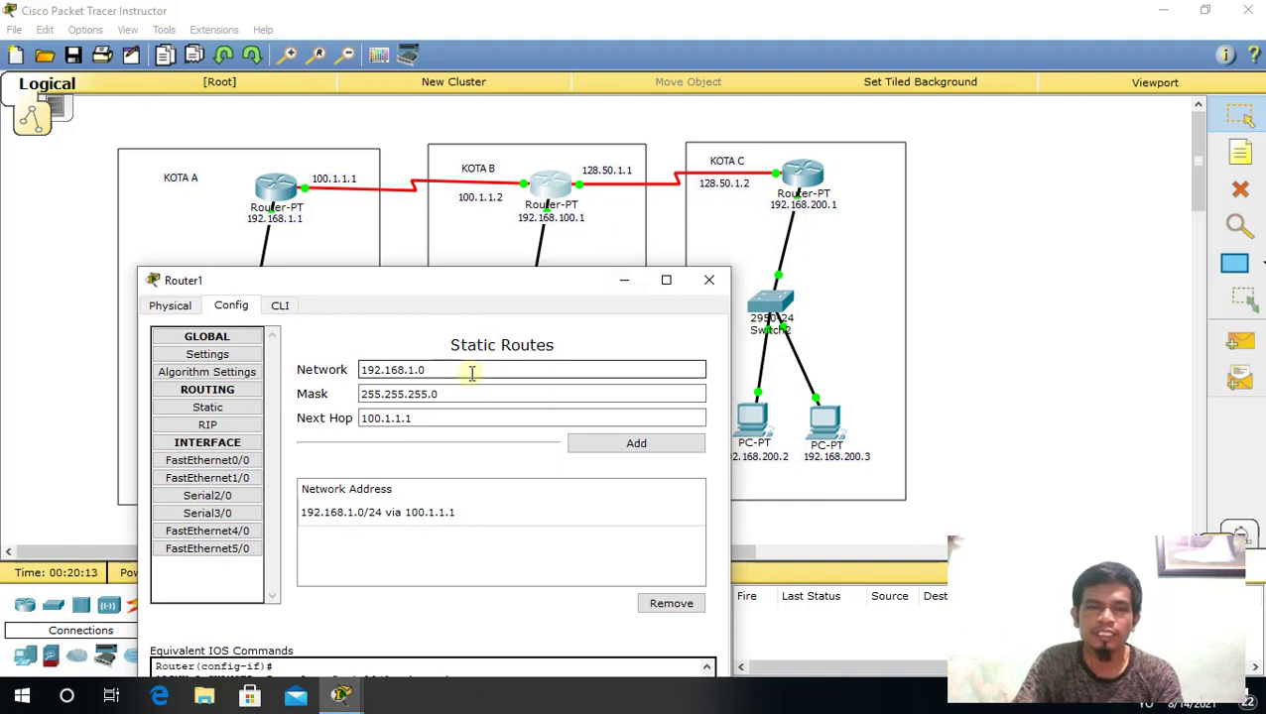
left_click_drag(464, 370, 357, 371)
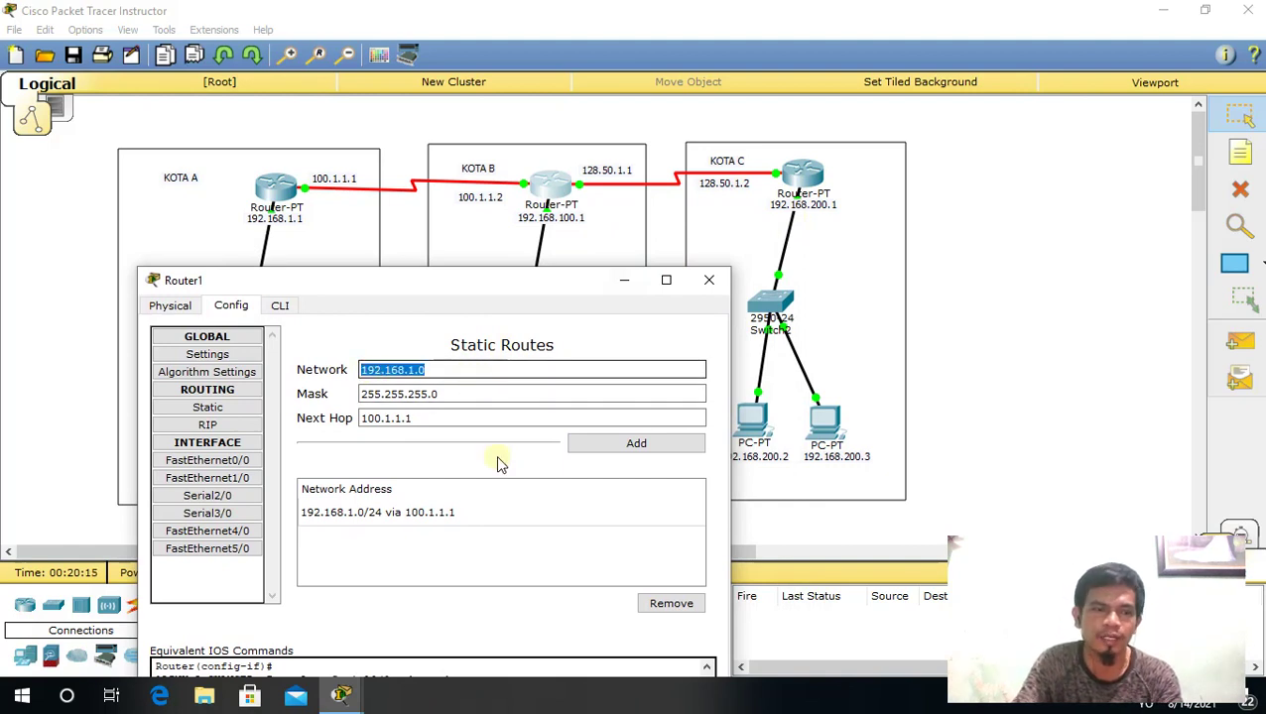
type("192.168.")
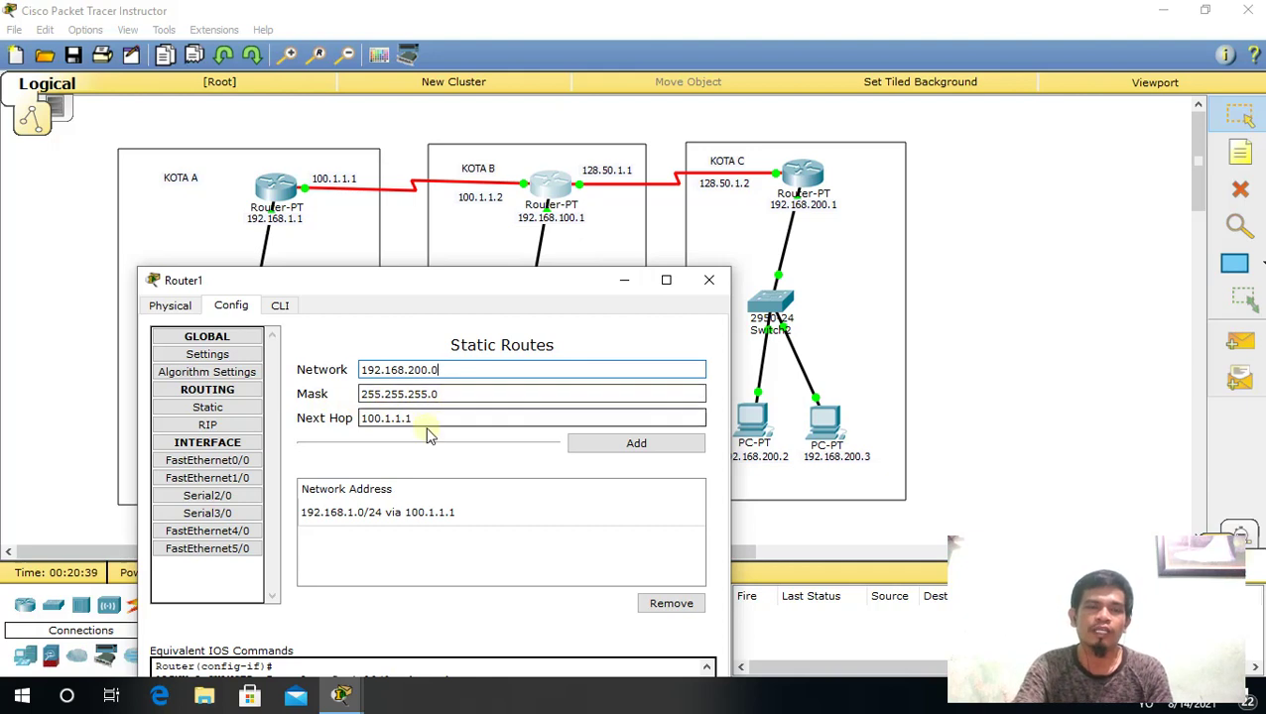
left_click_drag(434, 418, 359, 418)
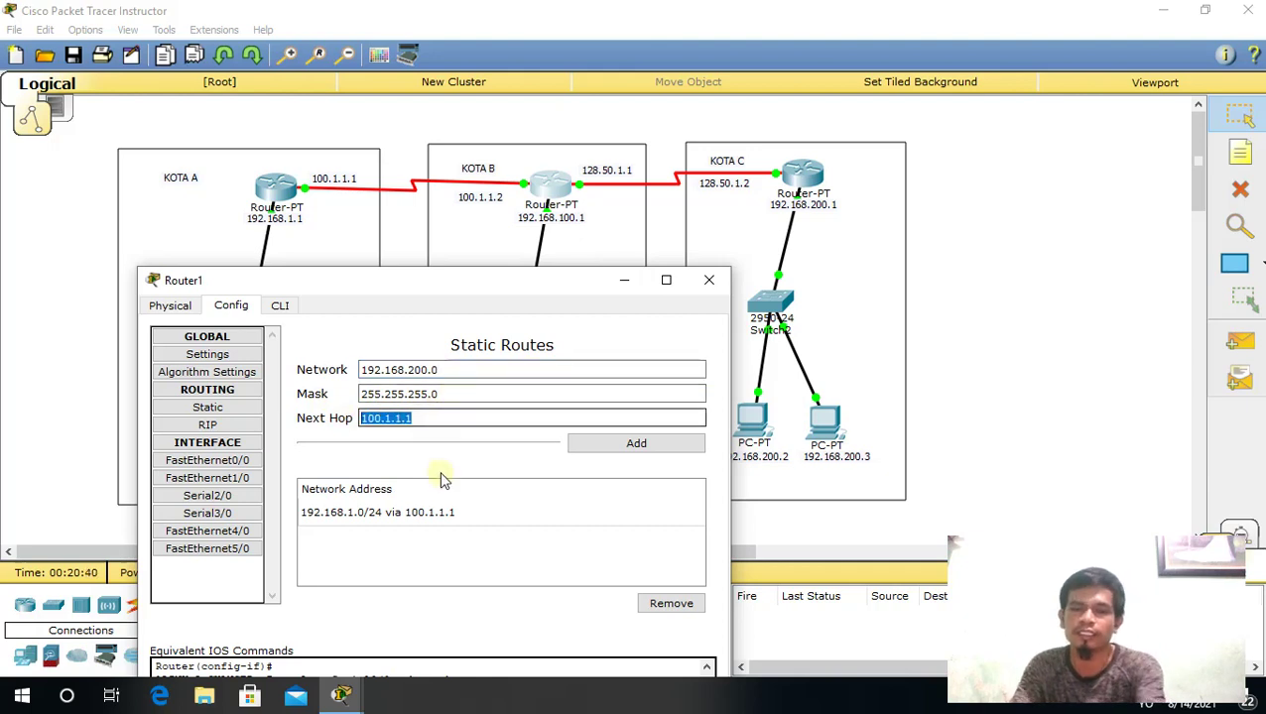
key("BackSpace")
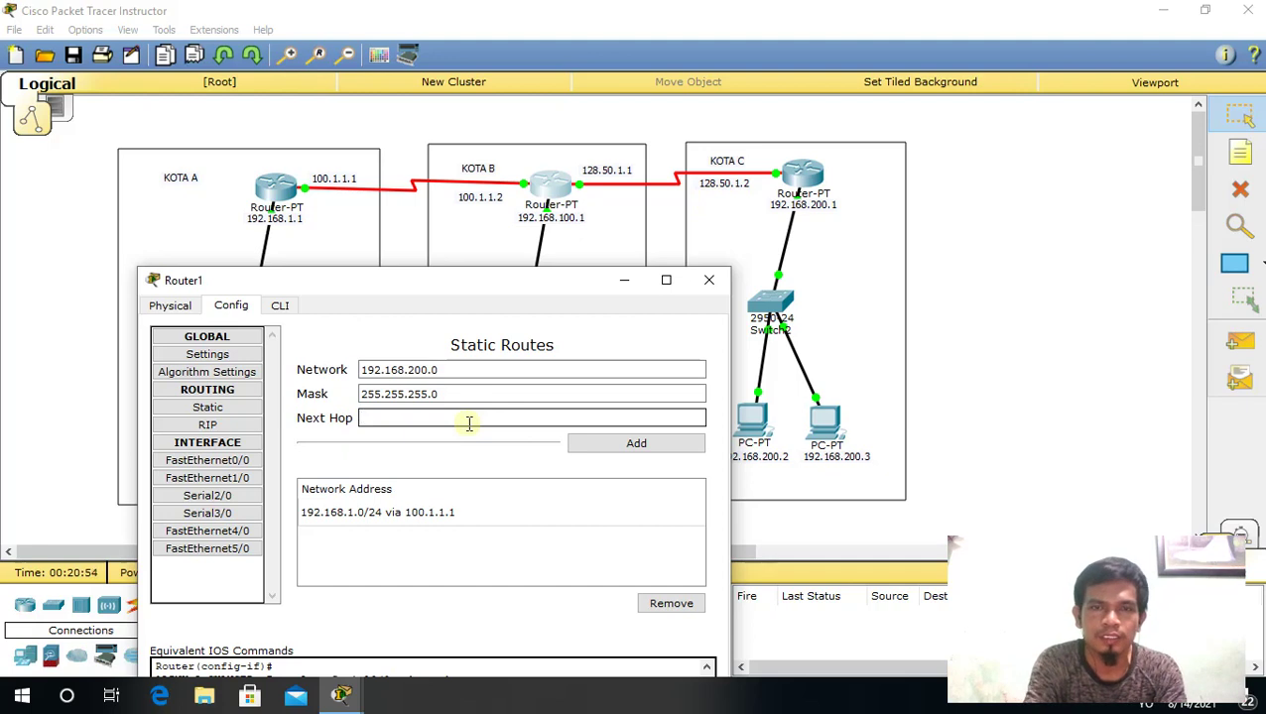
type("8.50.")
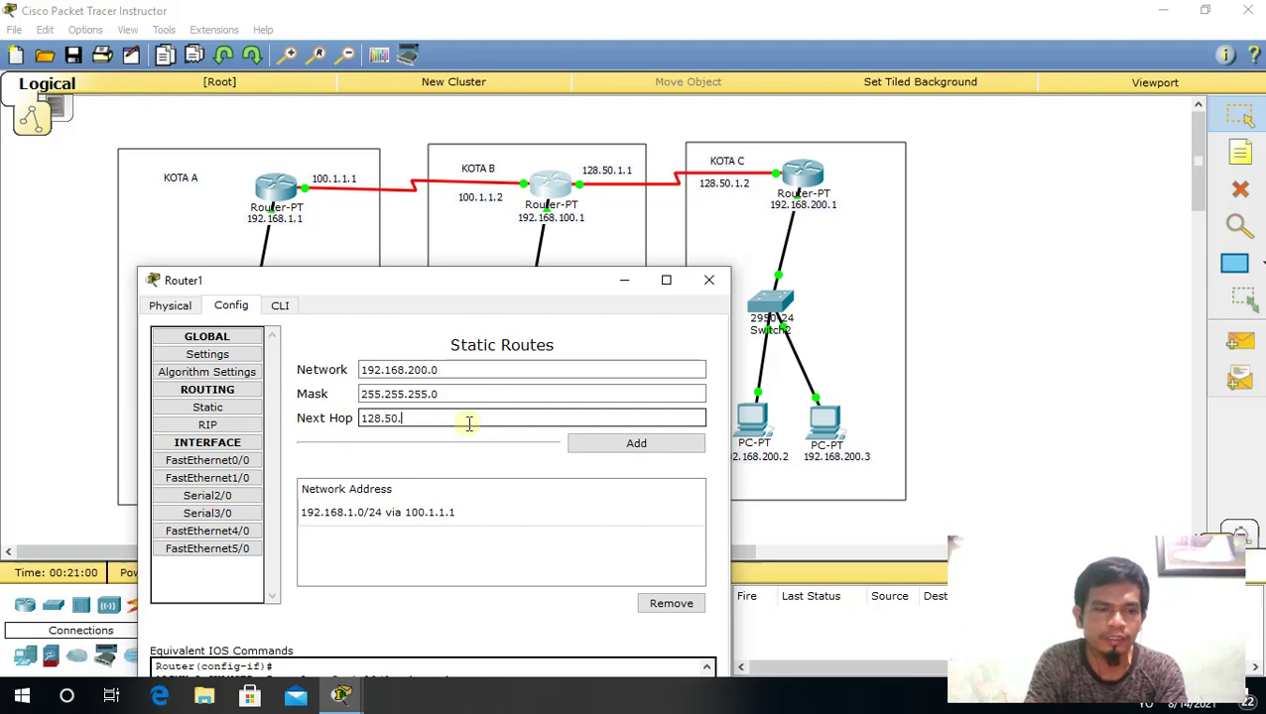
type("1.2")
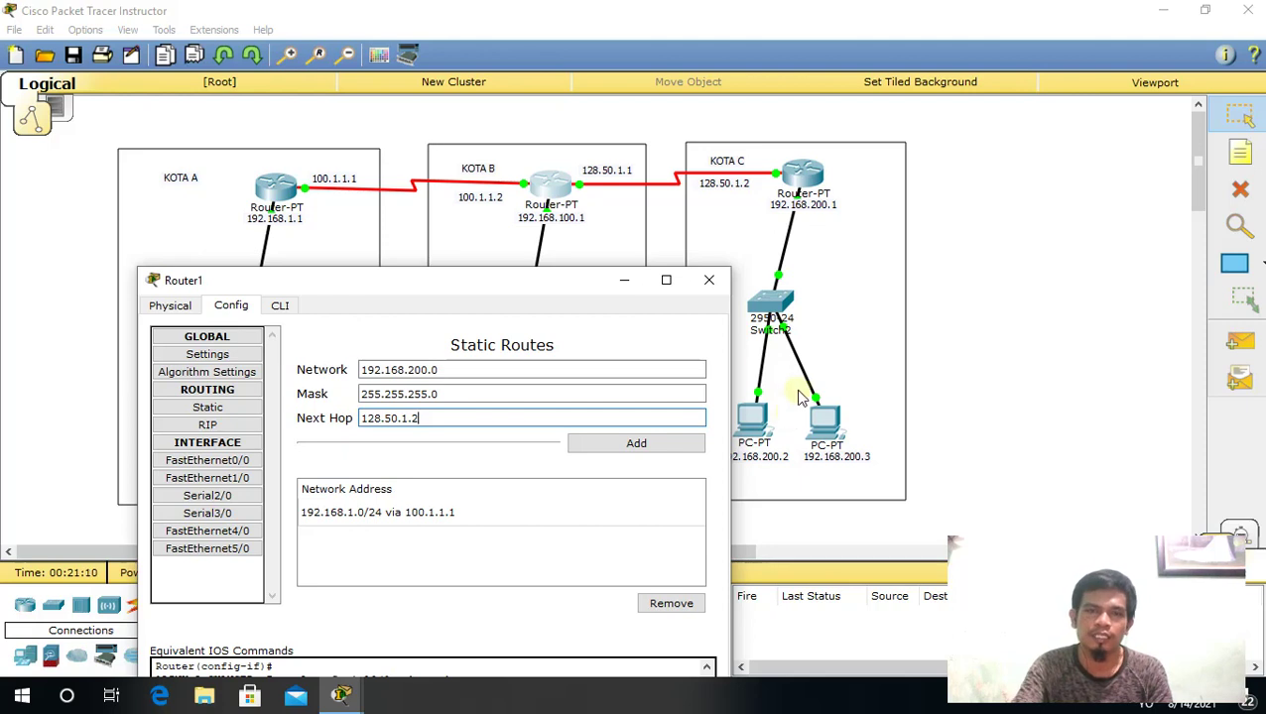
left_click(649, 449)
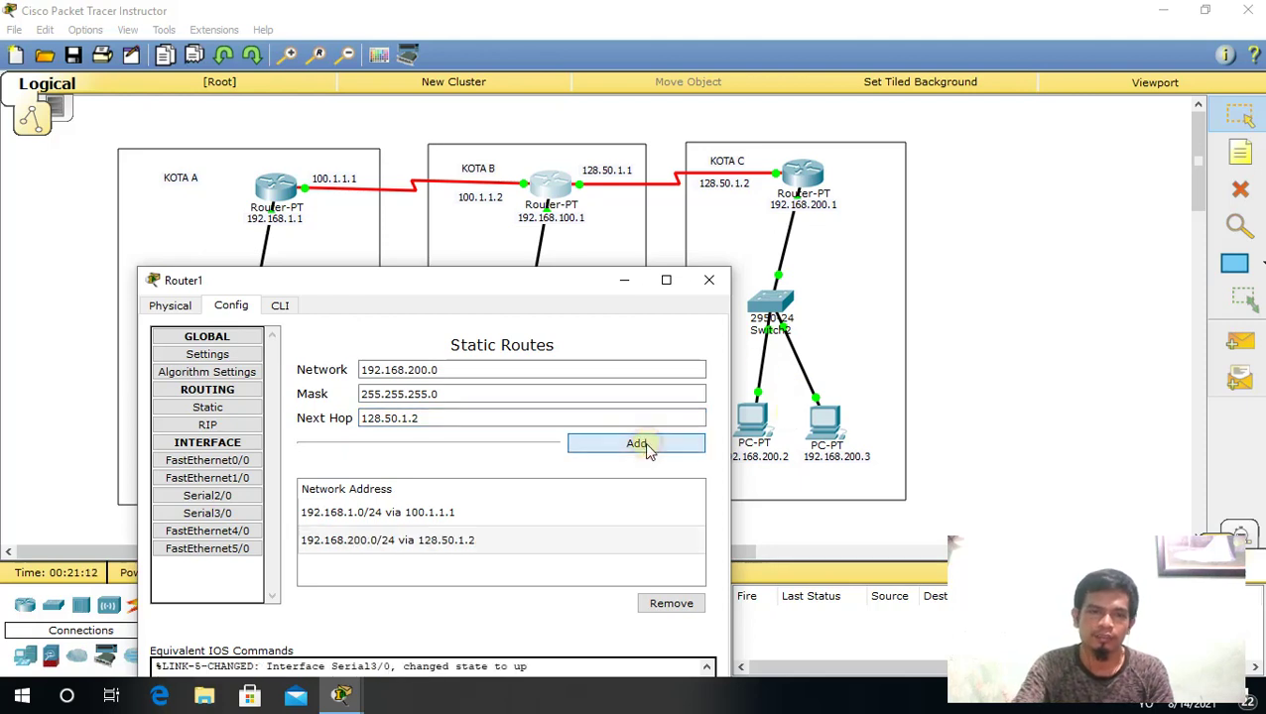
left_click(708, 284)
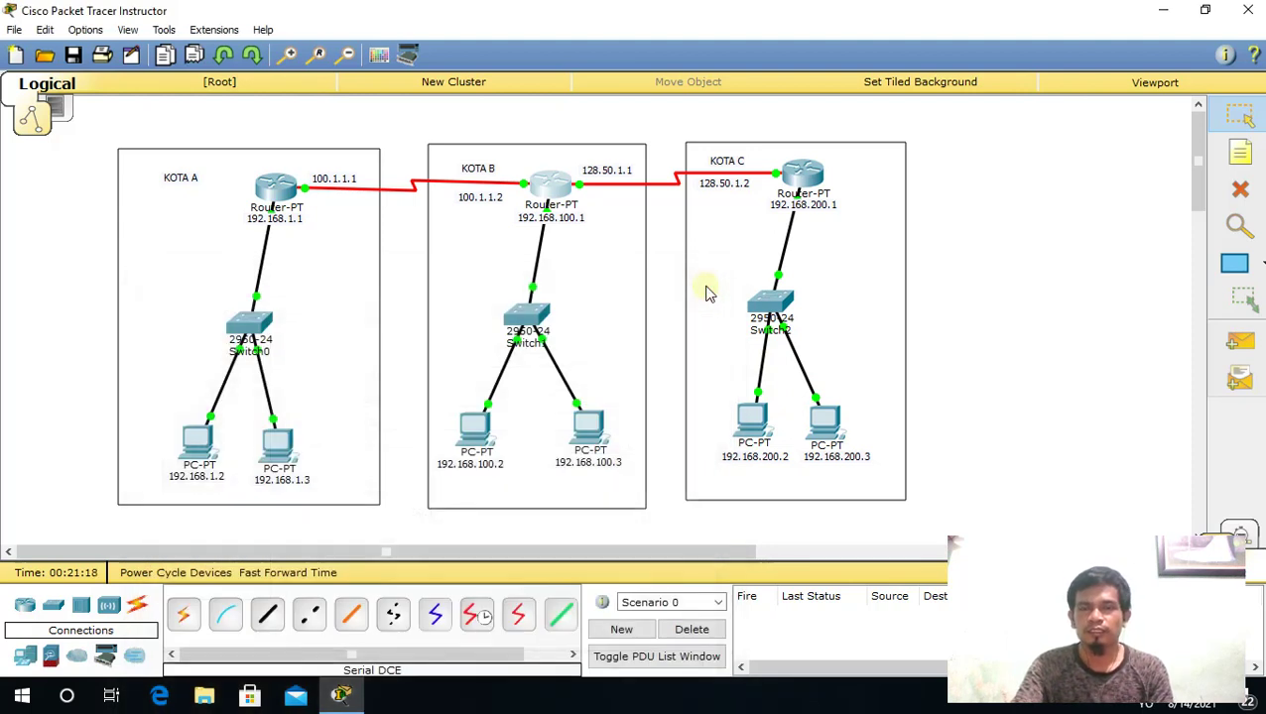
- Open the static route settings of Router2 in KOTA C, keeping the router address labels in view
left_click(809, 177)
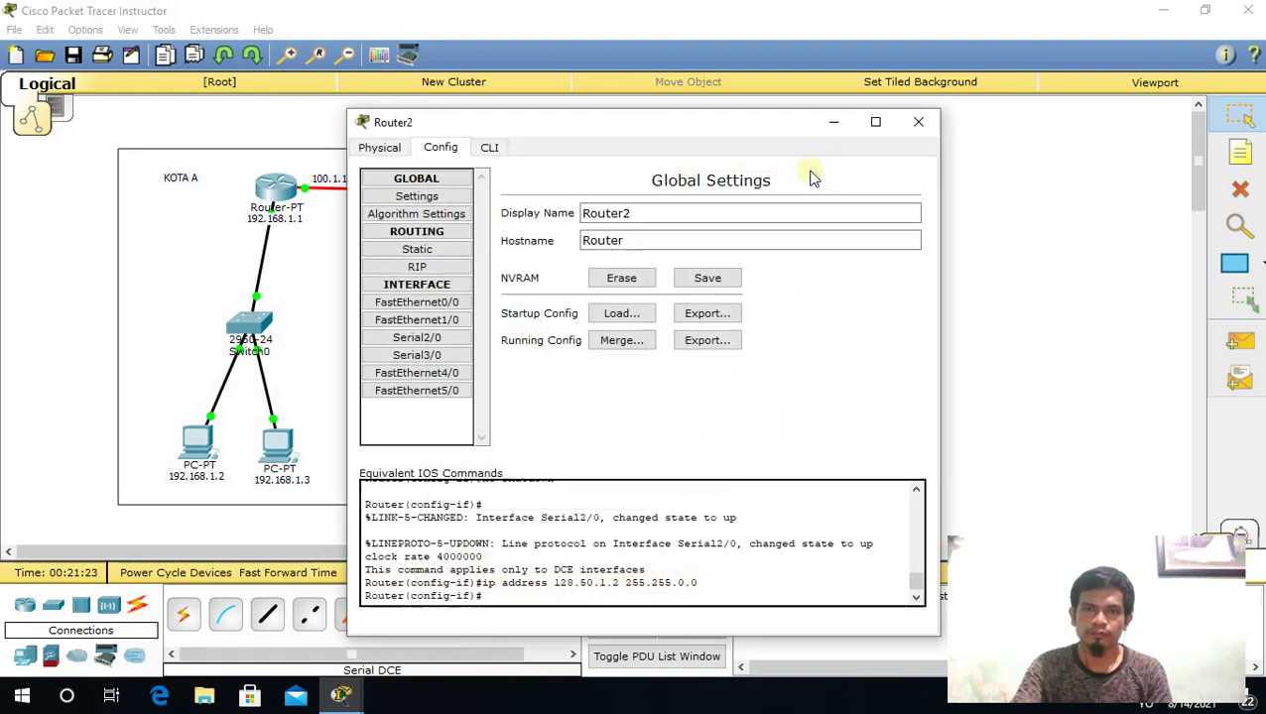
left_click_drag(723, 133, 547, 255)
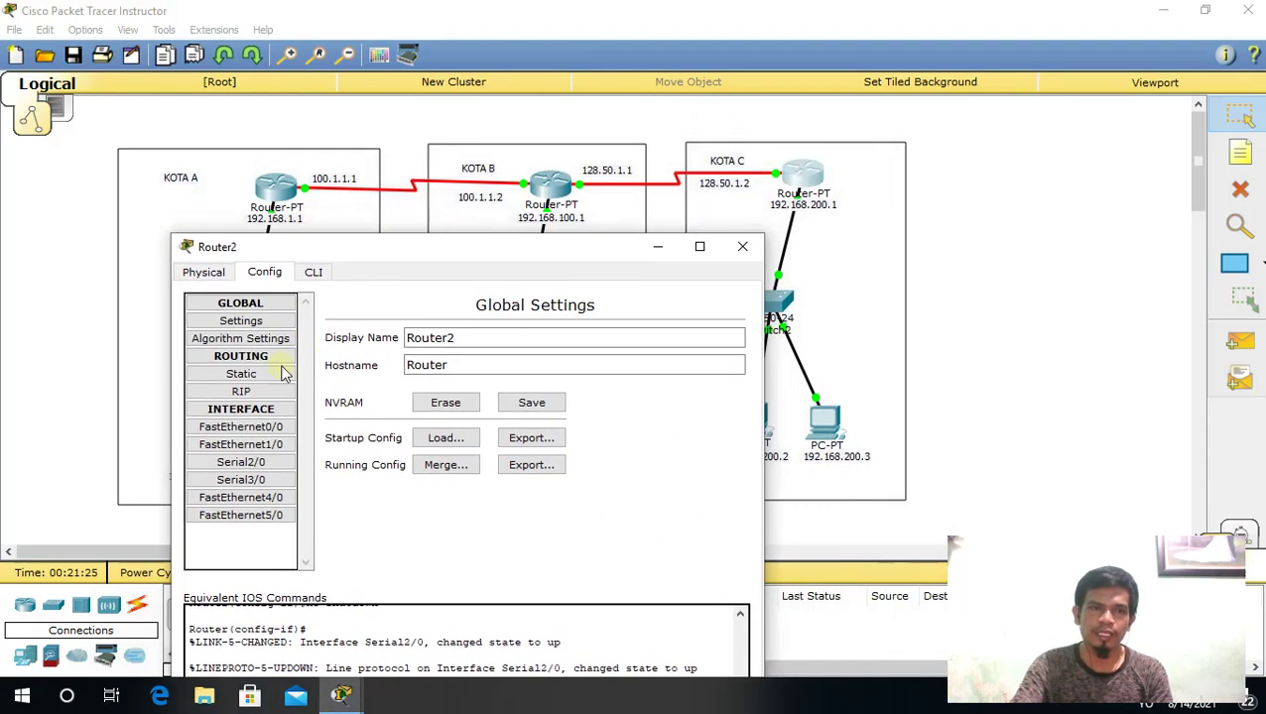
left_click(244, 376)
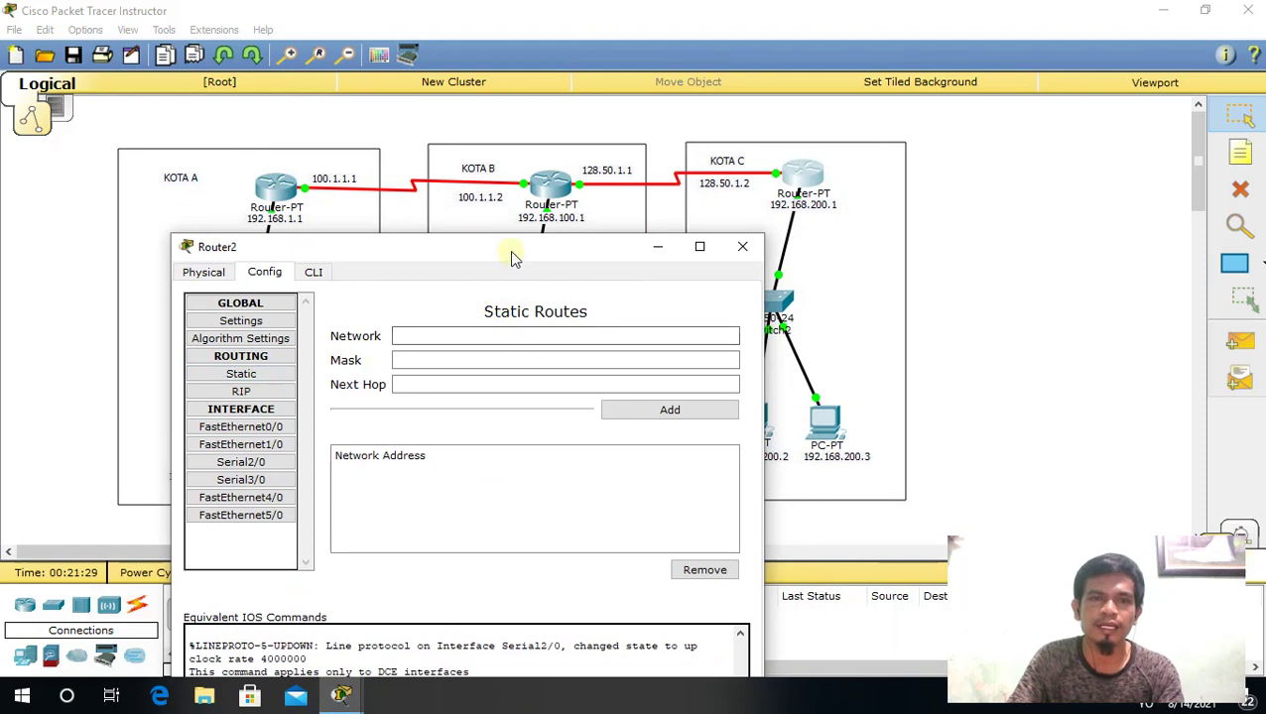
mouse_move(512, 252)
left_mouse_down()
mouse_move(446, 462)
mouse_move(494, 234)
mouse_move(502, 259)
left_mouse_up()
- Add a static route on Router2 to network 192.168.1.0 with mask 255.255.255.0 and next hop 128.50.1.1
left_click(400, 336)
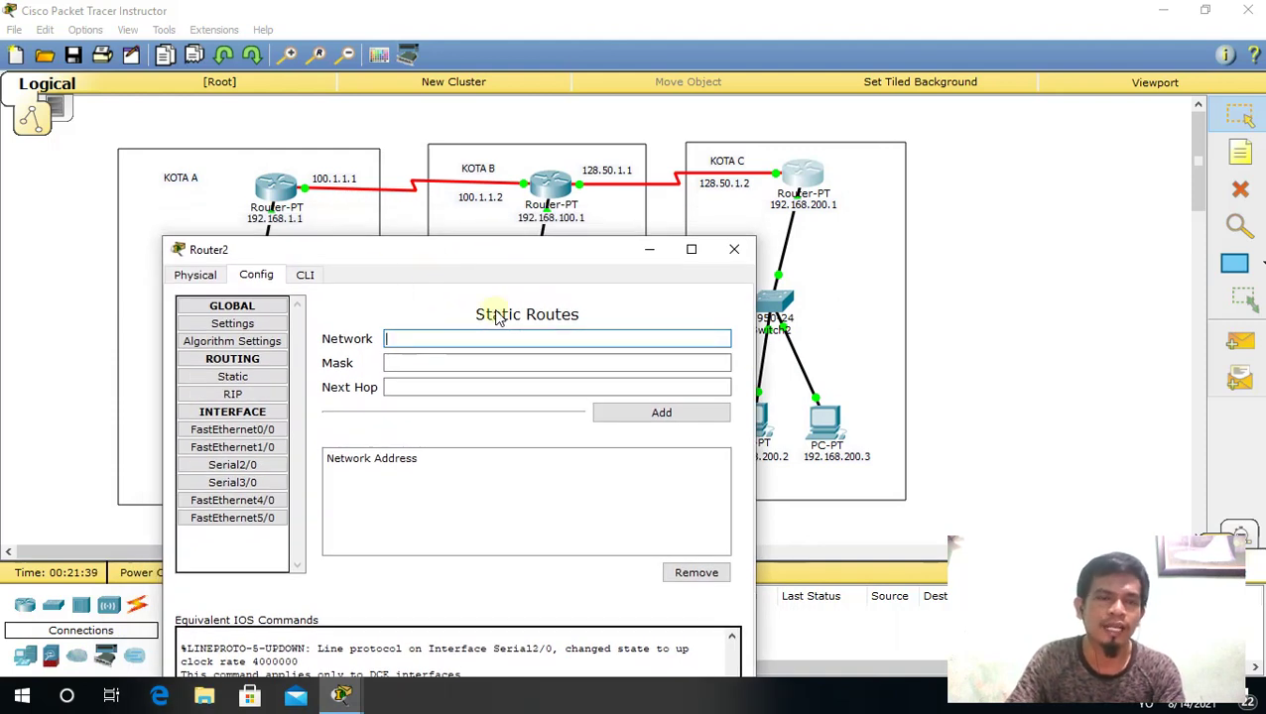
type("192.168.1.0")
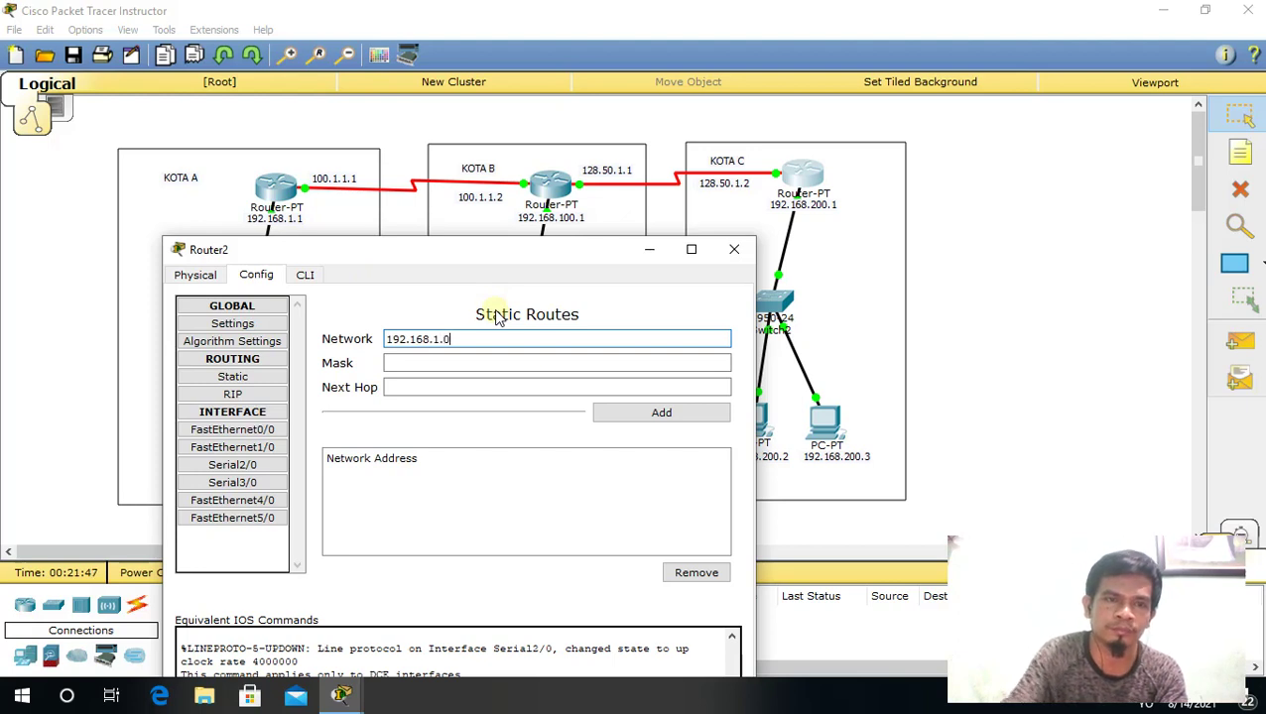
left_click(500, 367)
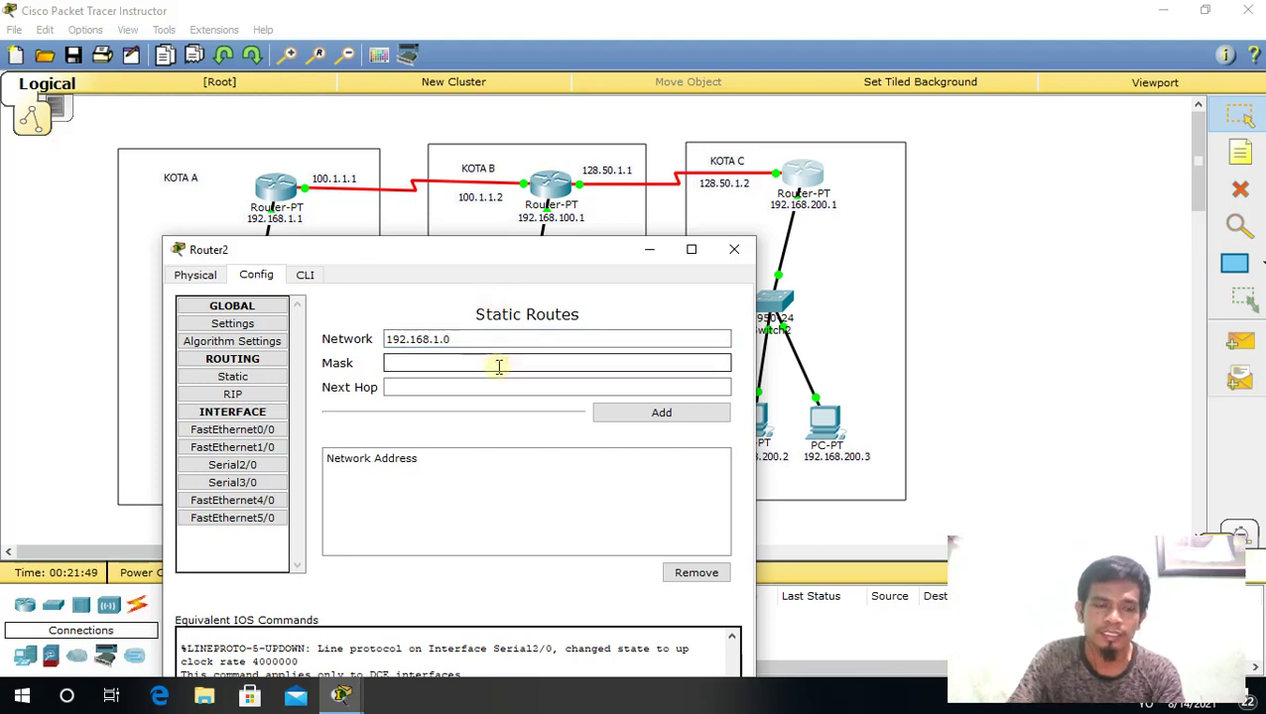
type("255.255.255.0")
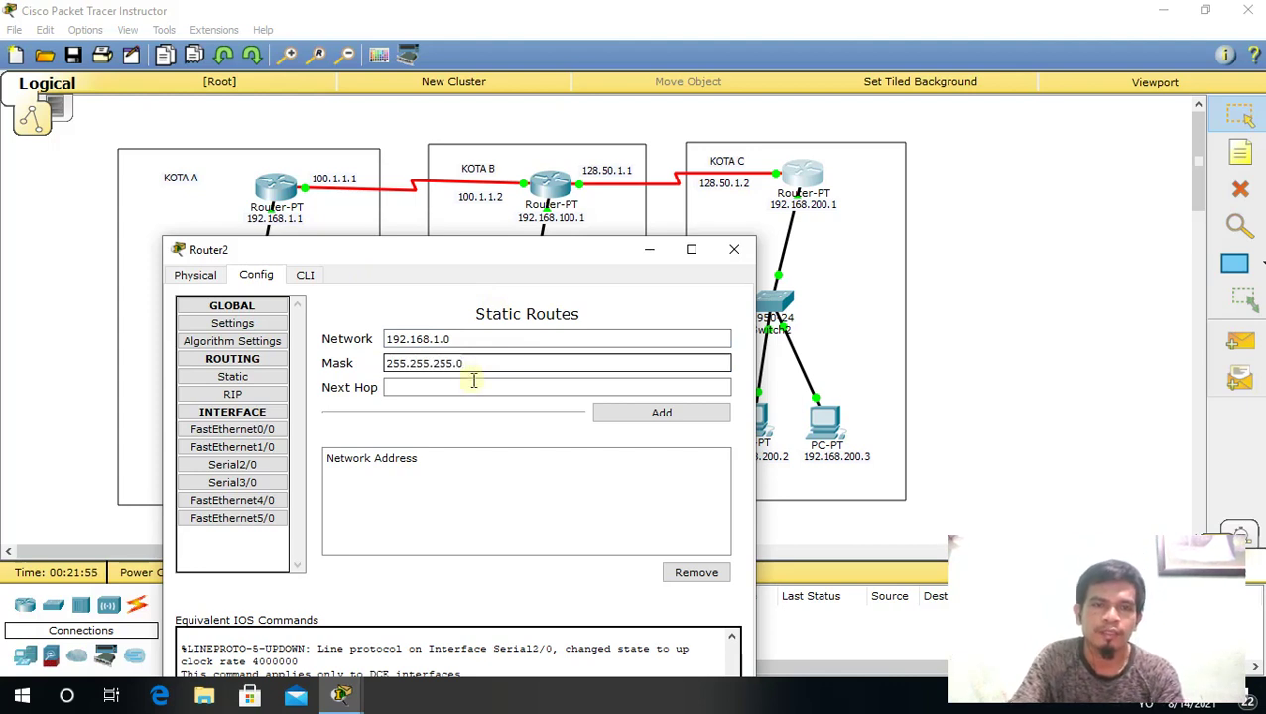
left_click(469, 387)
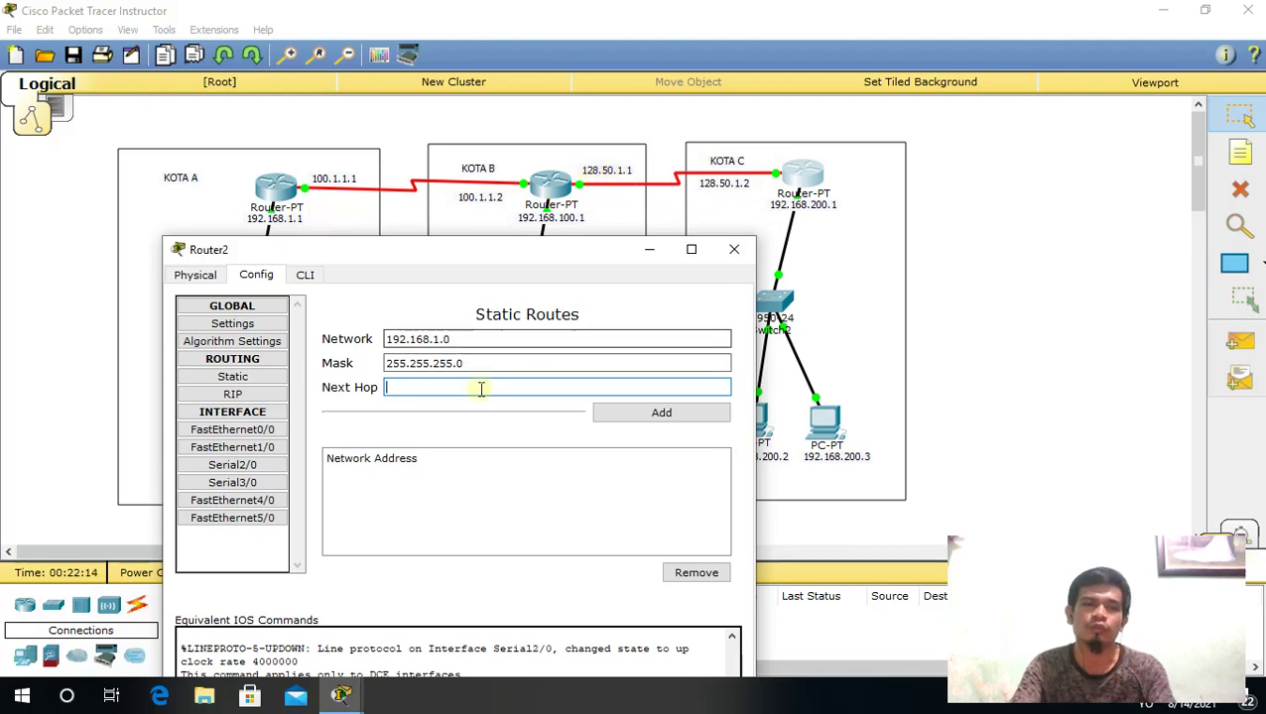
type("8.50")
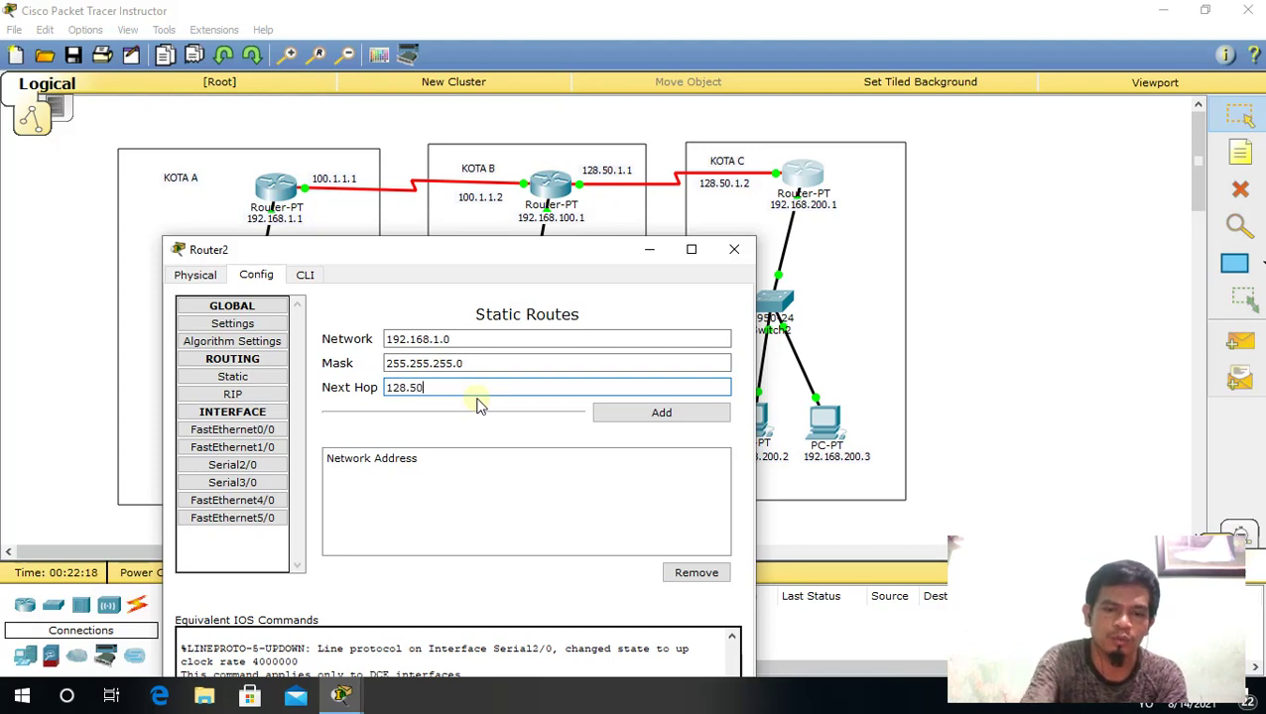
type(".1.1")
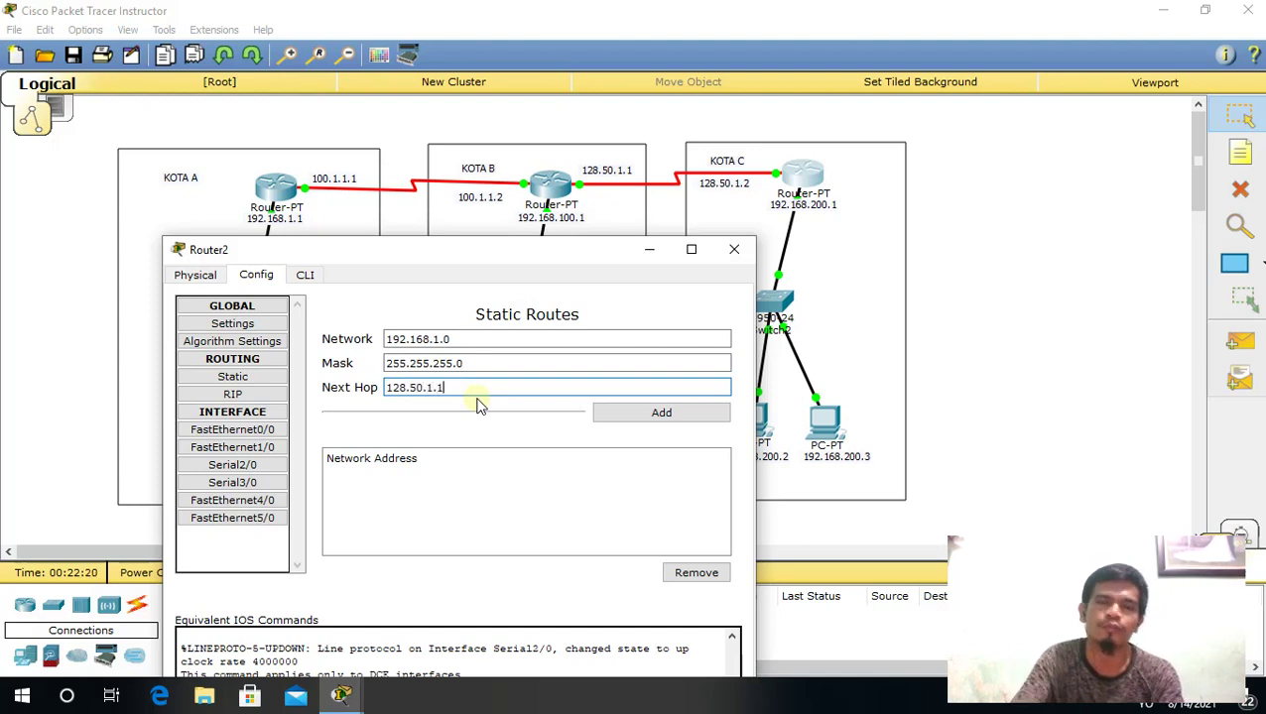
left_click(633, 420)
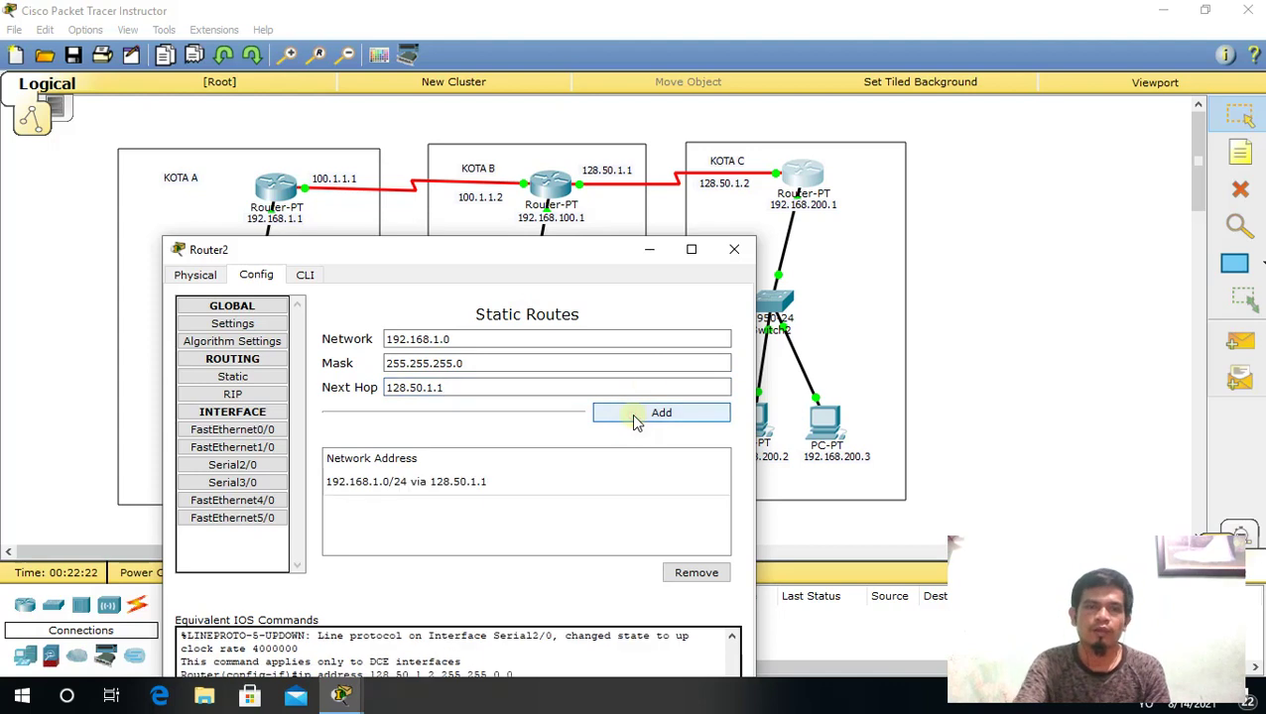
- Add a second Router2 route to 192.168.100.0, mask 255.255.255.0, through next hop 128.50.1.1, and close Router2's configuration
left_click_drag(579, 277, 552, 290)
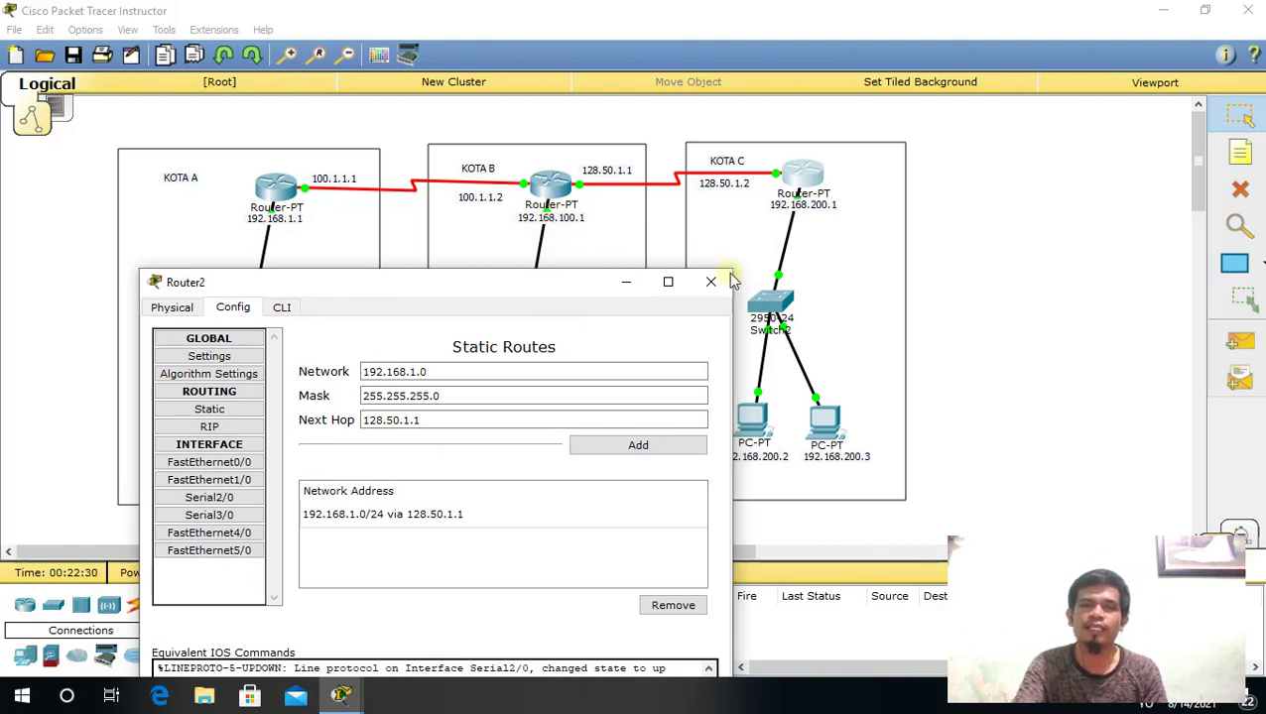
left_click(463, 372)
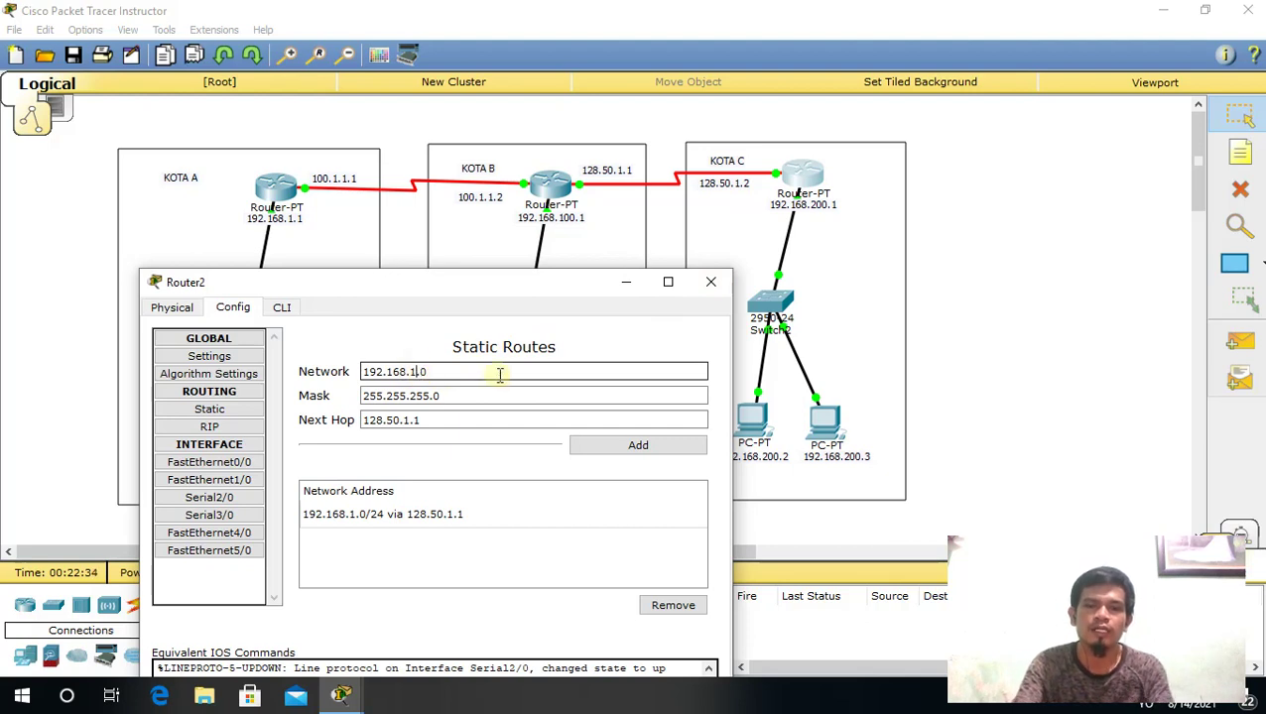
type("00")
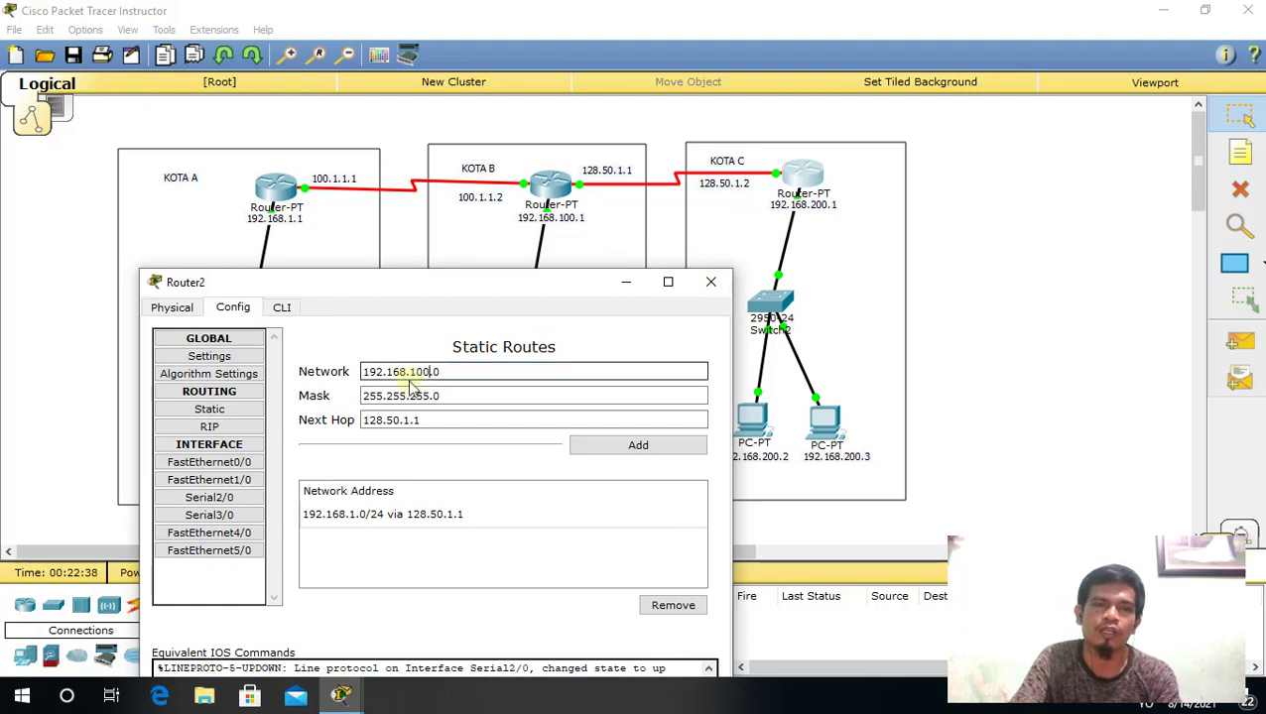
left_click(393, 415)
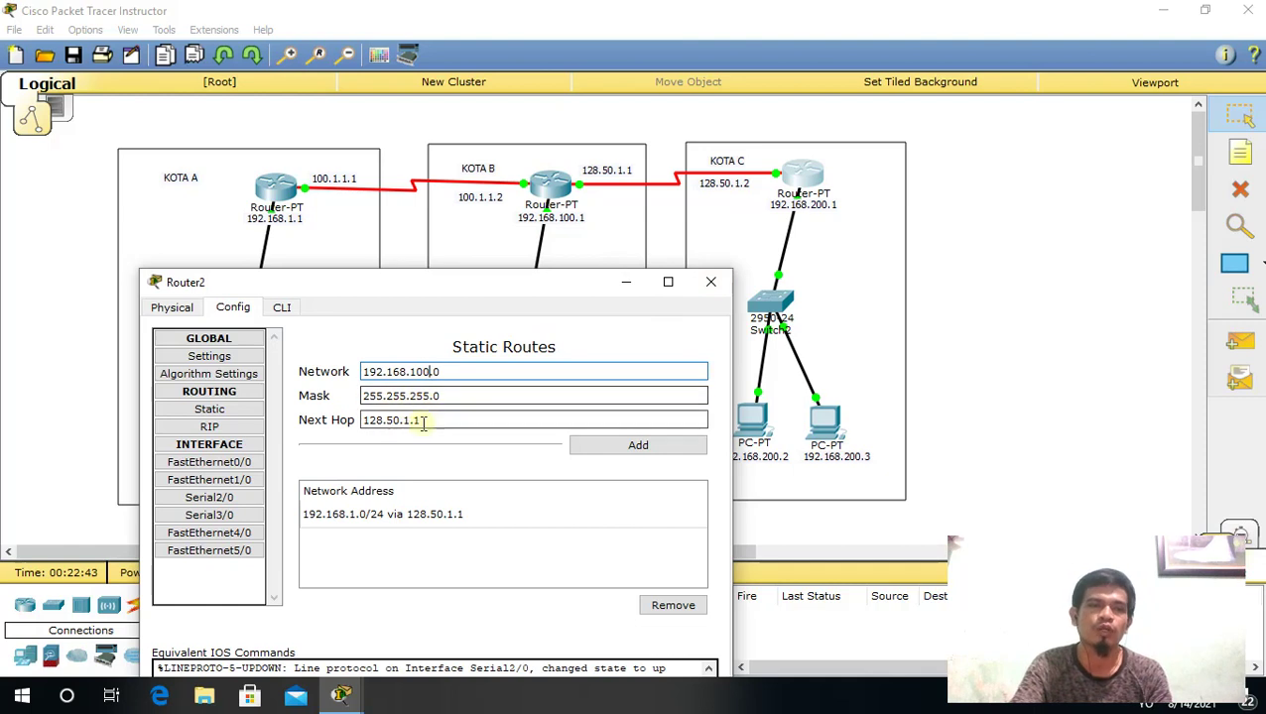
left_click(442, 420)
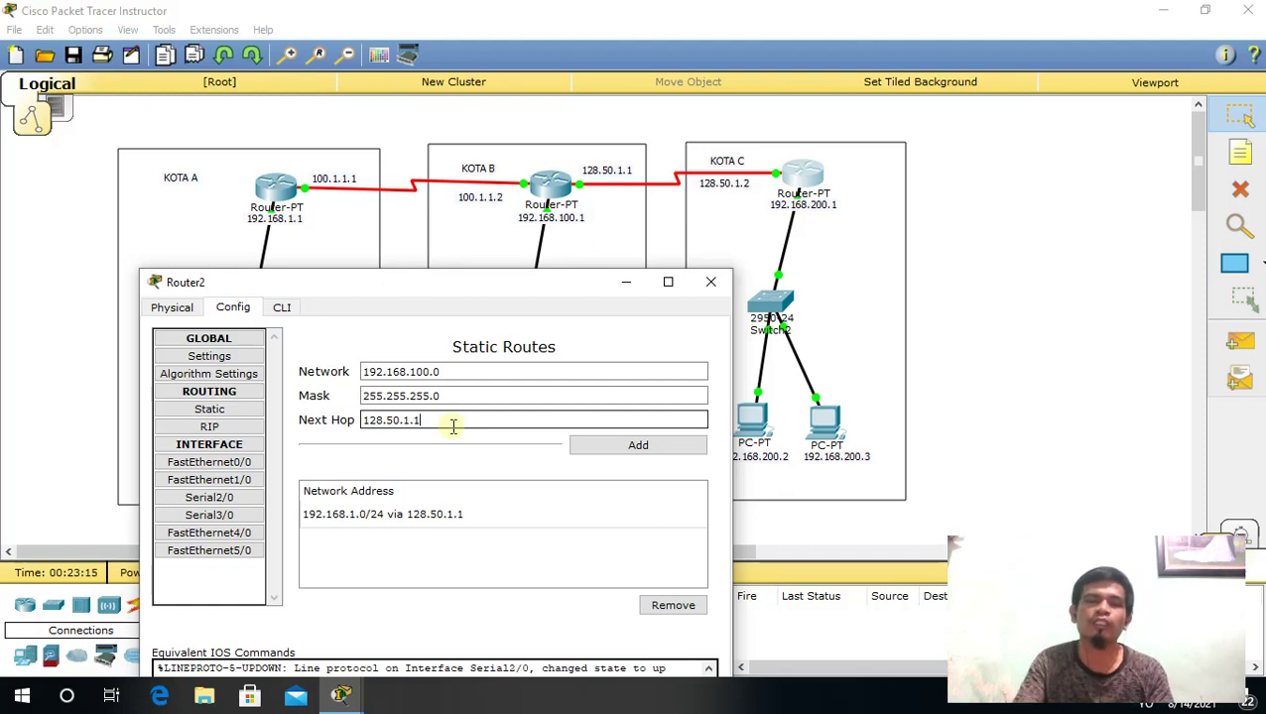
left_click(627, 447)
left_click(711, 283)
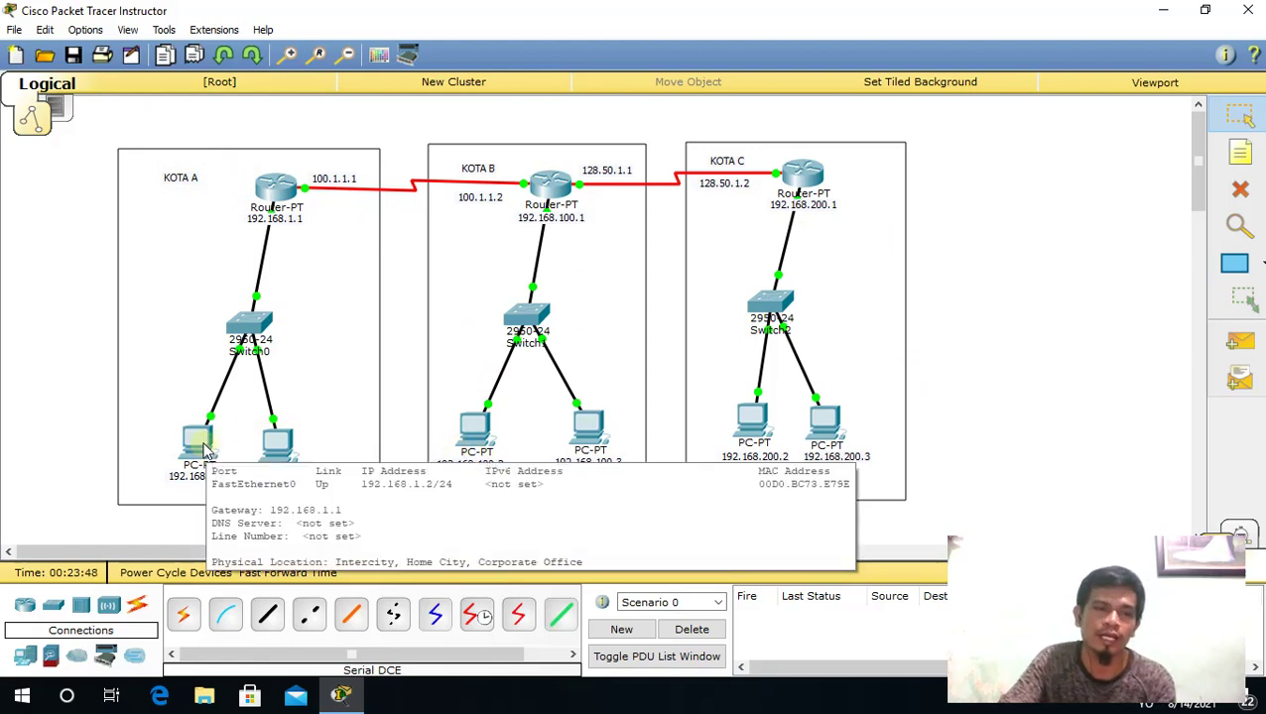
- Open the Command Prompt of the PC 192.168.1.2 in KOTA A, keeping the whole topology in view
left_click(202, 456)
left_click_drag(717, 127, 616, 505)
left_click(367, 230)
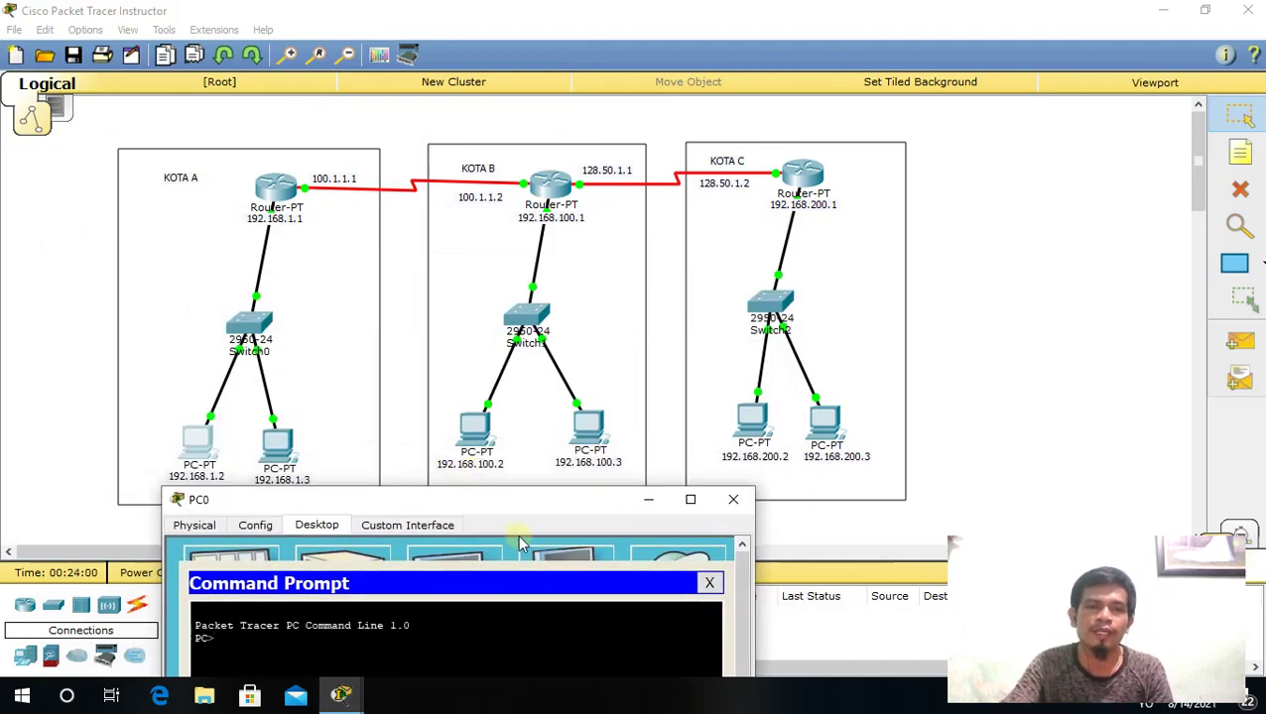
- Ping the KOTA B PC at 192.168.100.2 from the KOTA A PC 192.168.1.2, and close the PC's window
left_click_drag(503, 509, 513, 289)
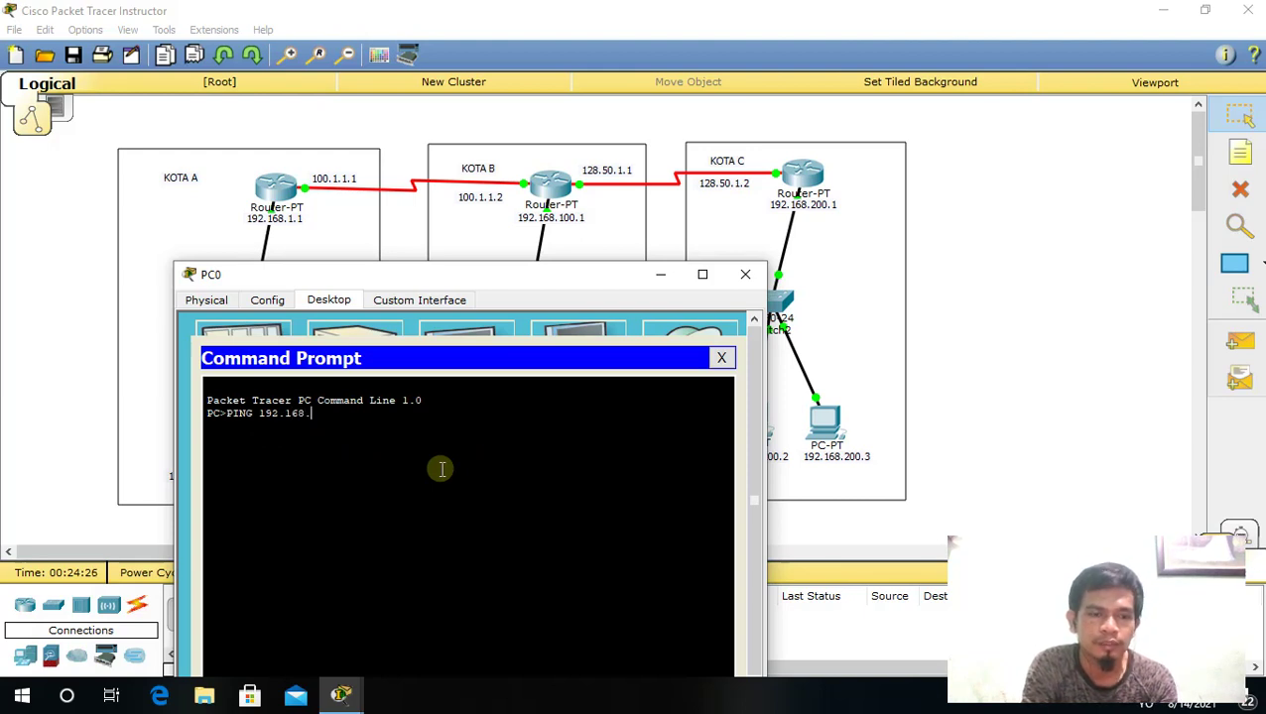
type(".")
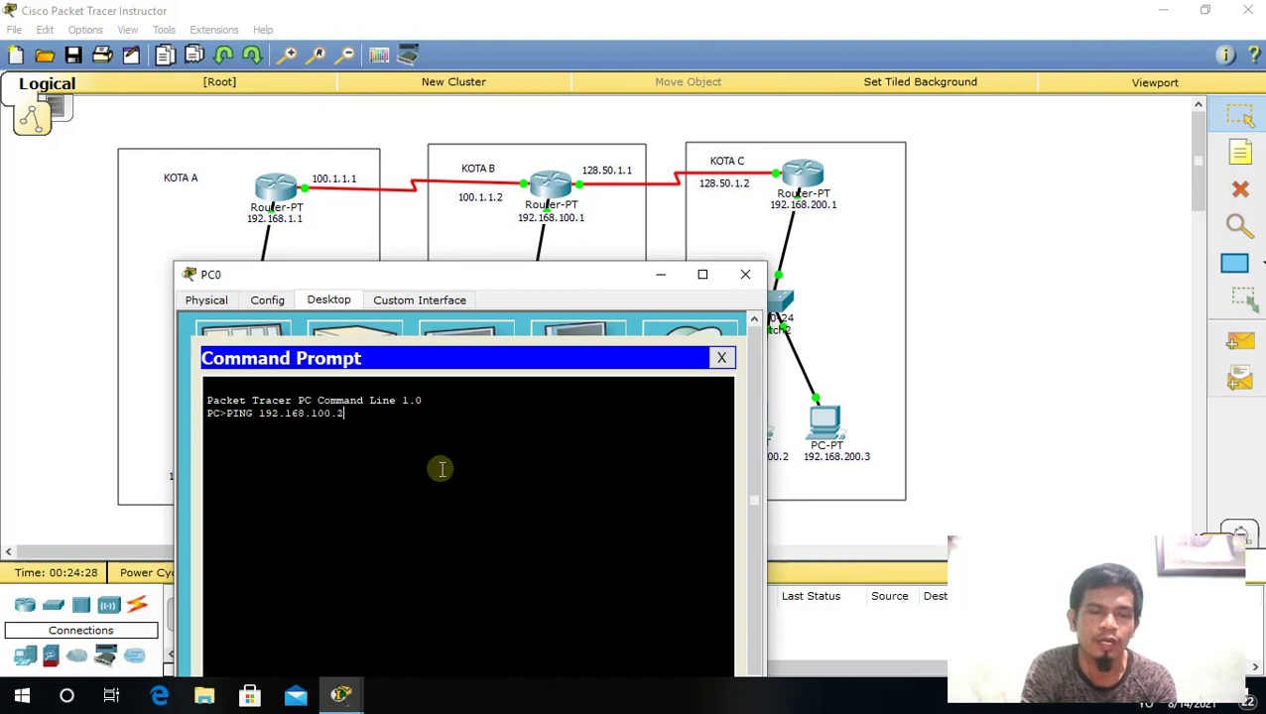
type("2")
left_click_drag(527, 280, 516, 521)
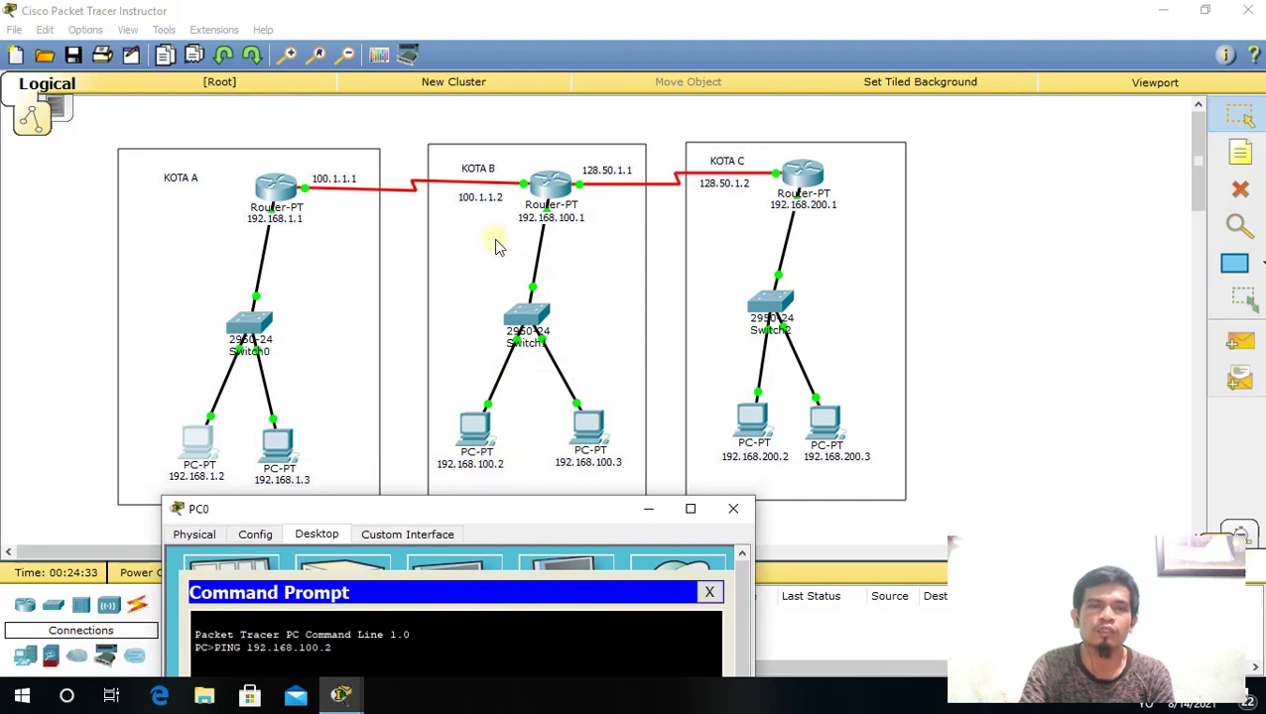
left_click_drag(531, 517, 513, 286)
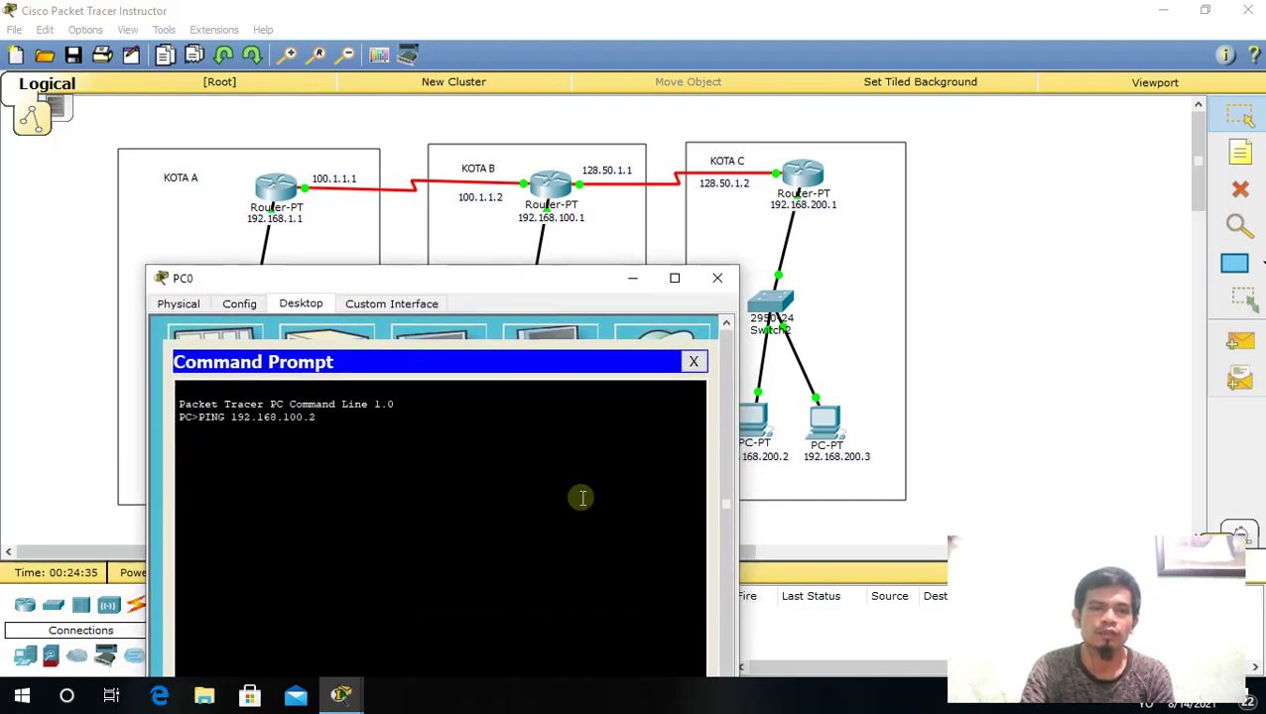
key("Return")
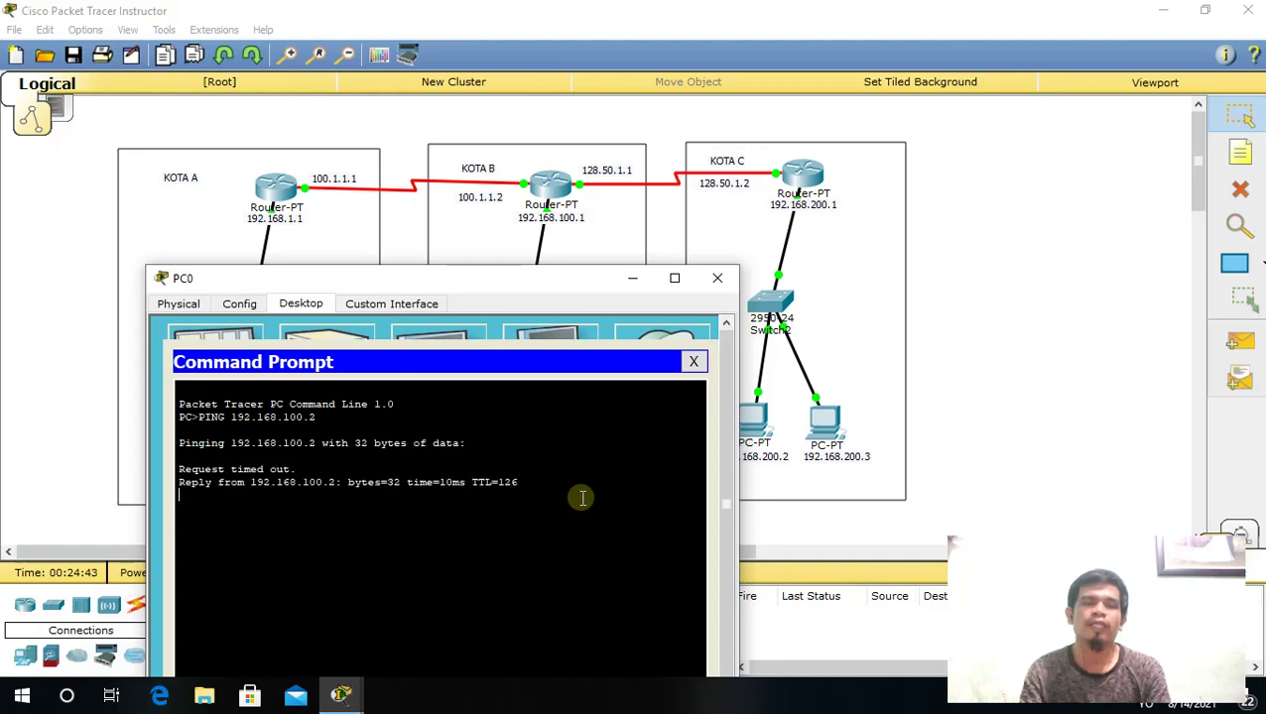
left_click_drag(551, 286, 559, 256)
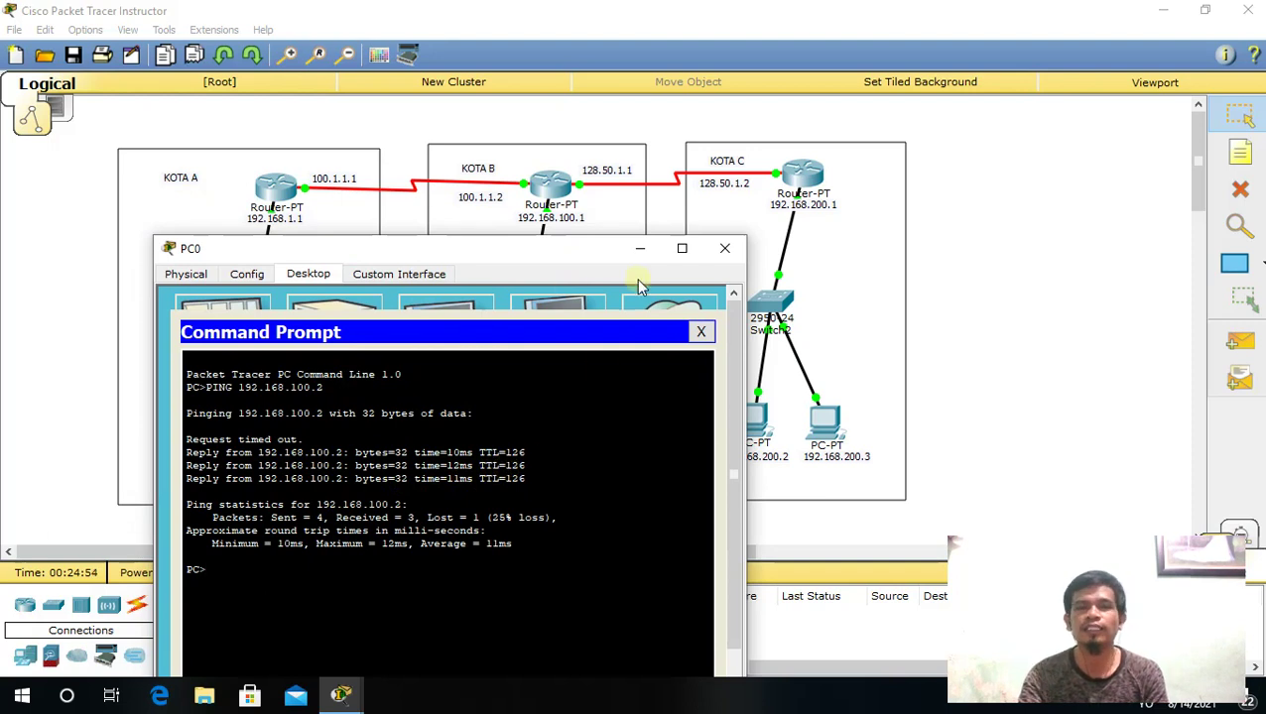
left_click(724, 248)
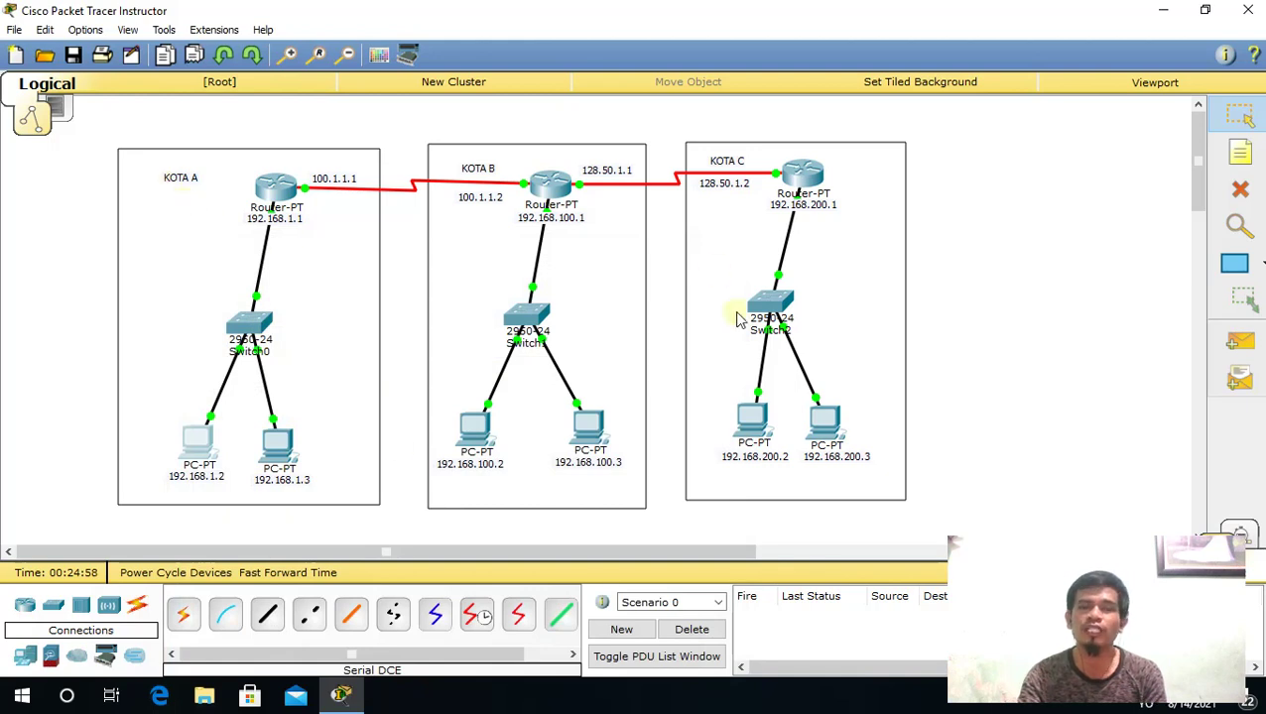
- Reopen the Command Prompt of PC 192.168.1.2, ping the KOTA C PC at 192.168.200.3, and close the PC's window
left_click(195, 439)
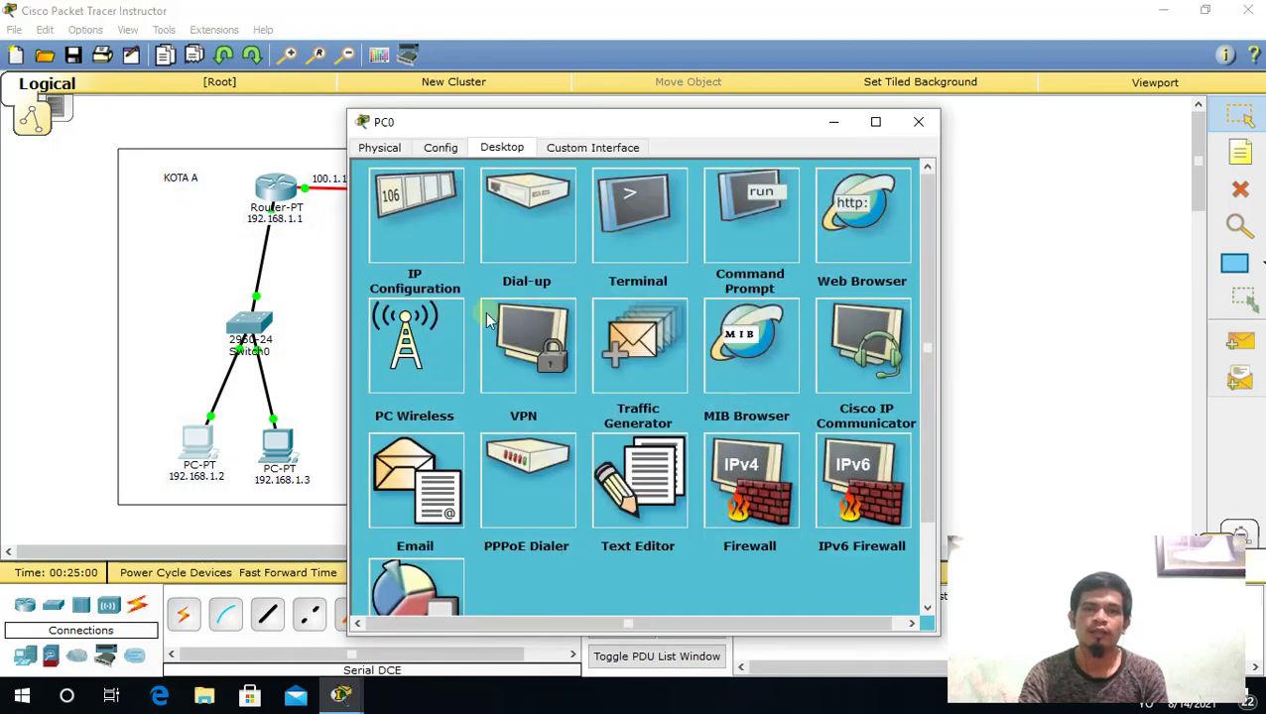
left_click(766, 230)
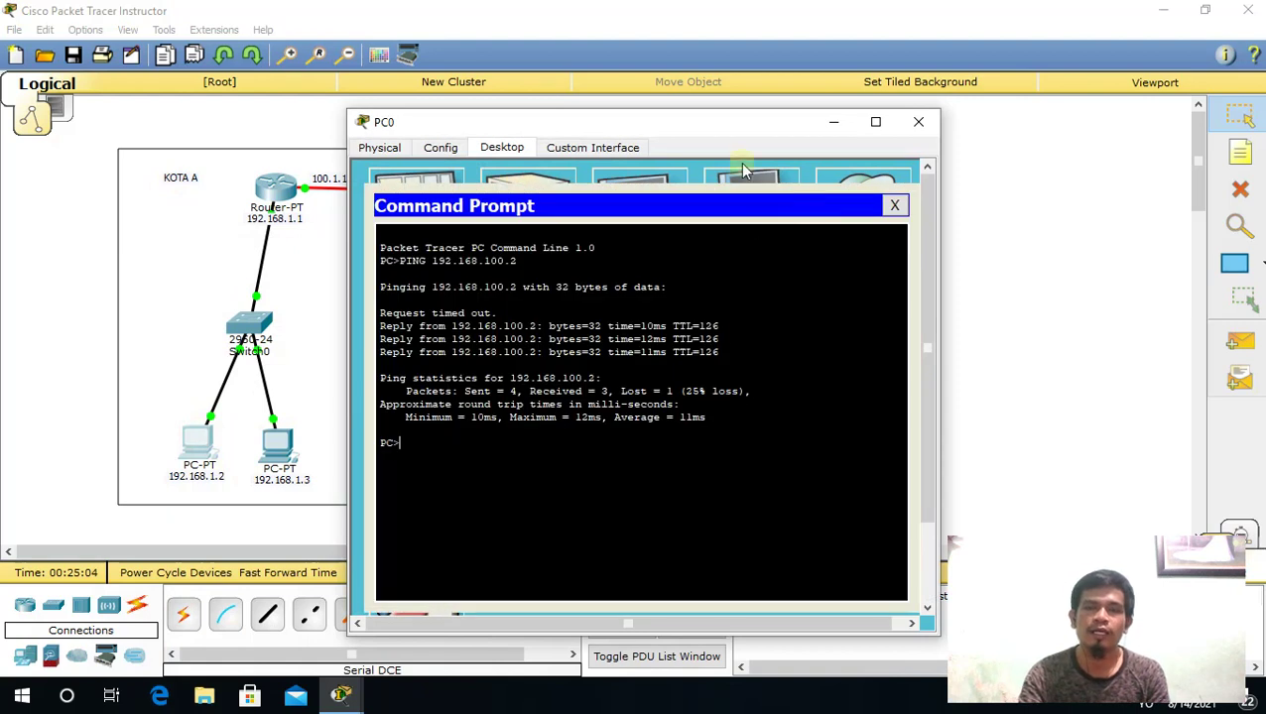
left_click_drag(743, 126, 534, 251)
type("PING")
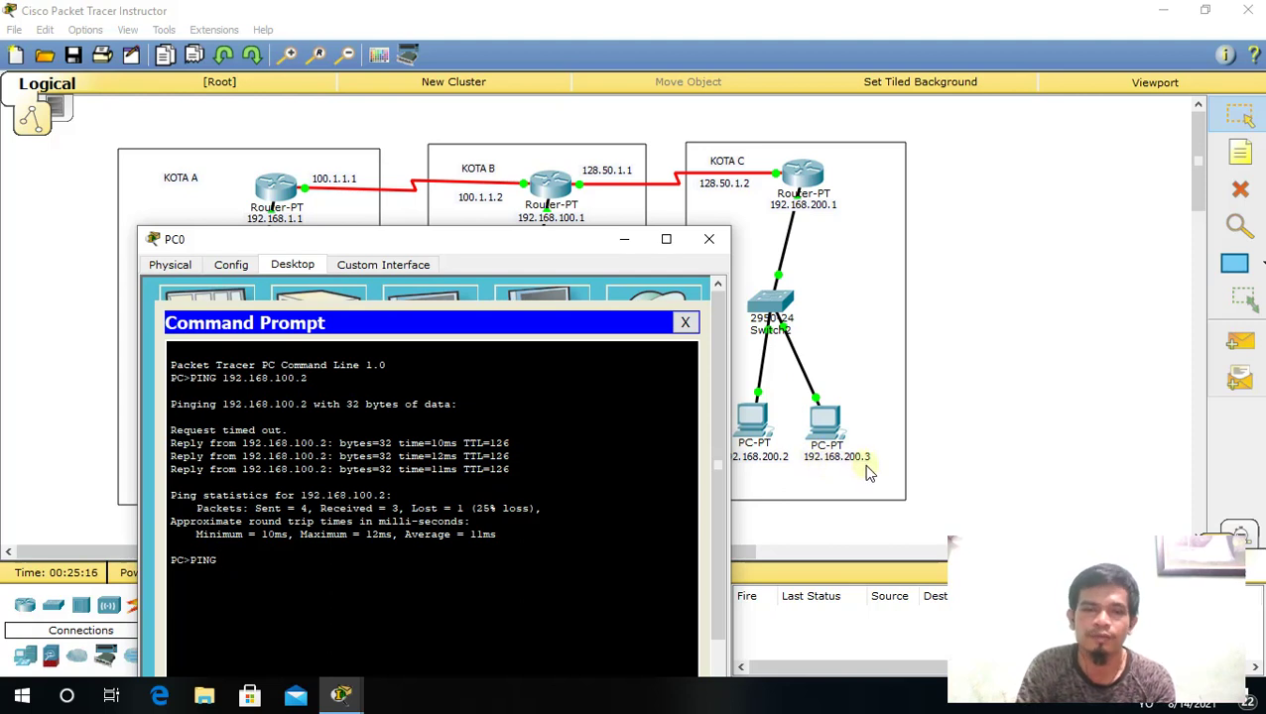
type("2.168")
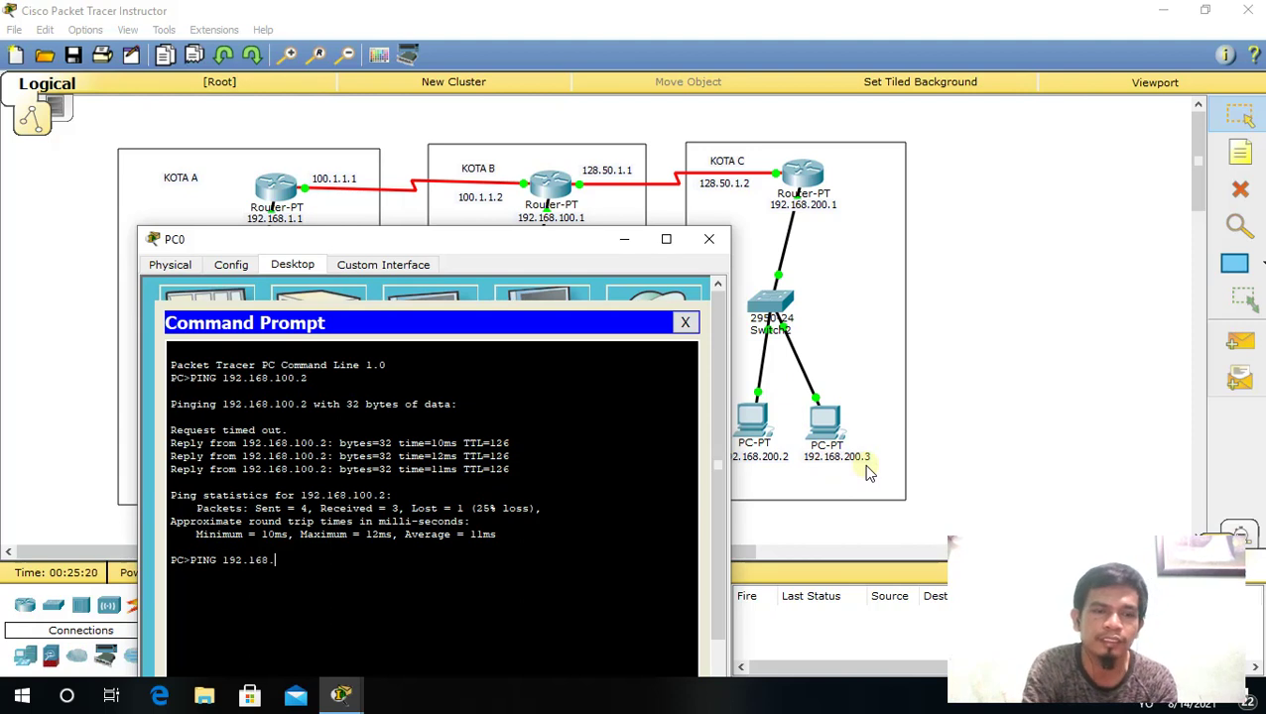
type(".20")
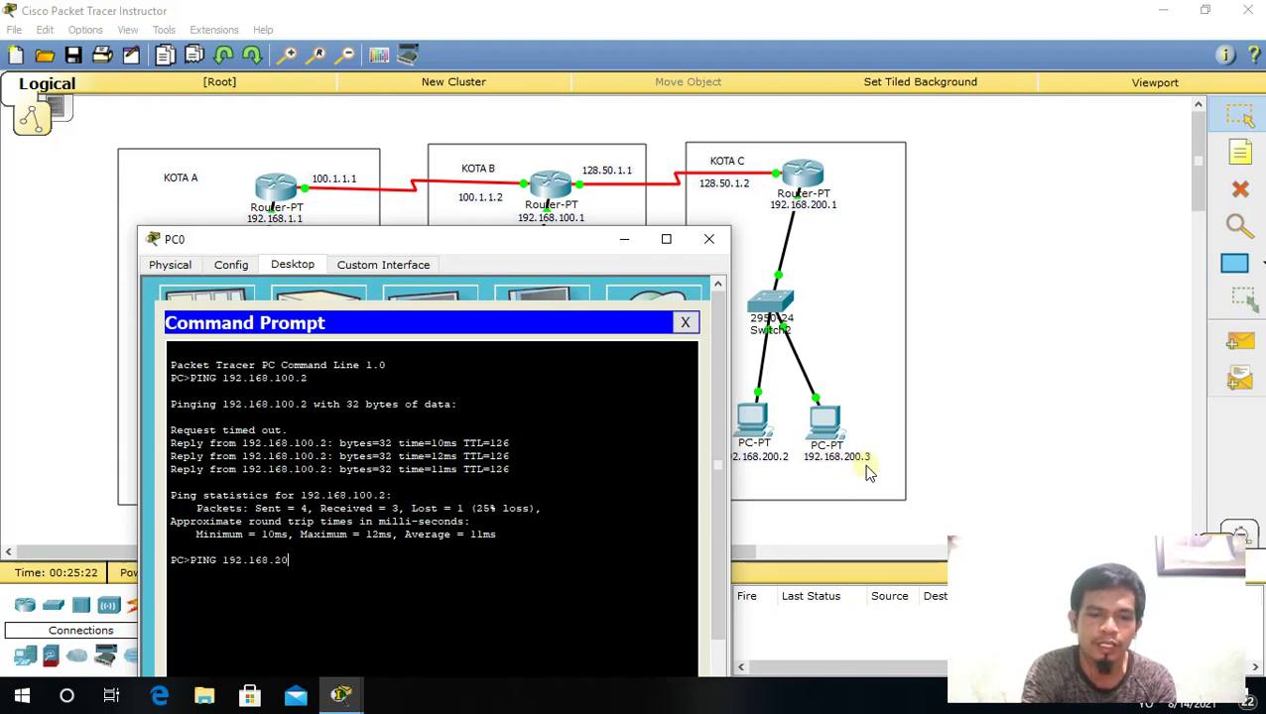
type("0.3")
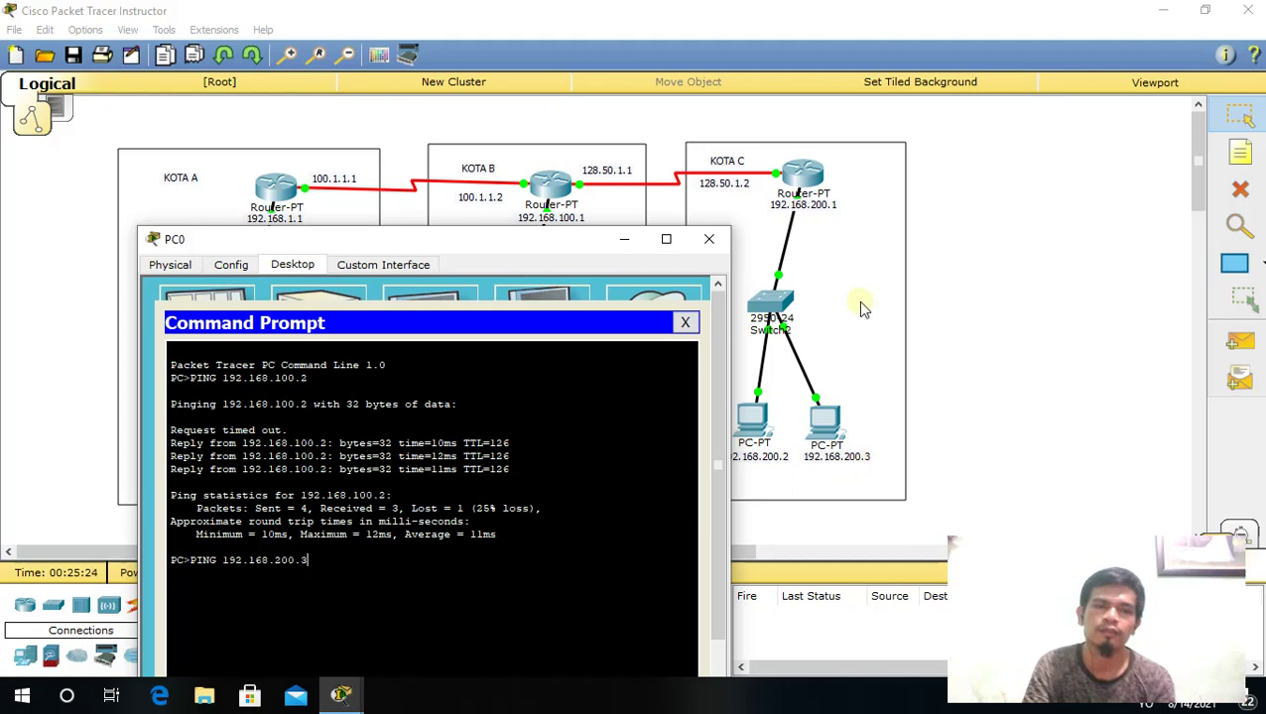
key("Return")
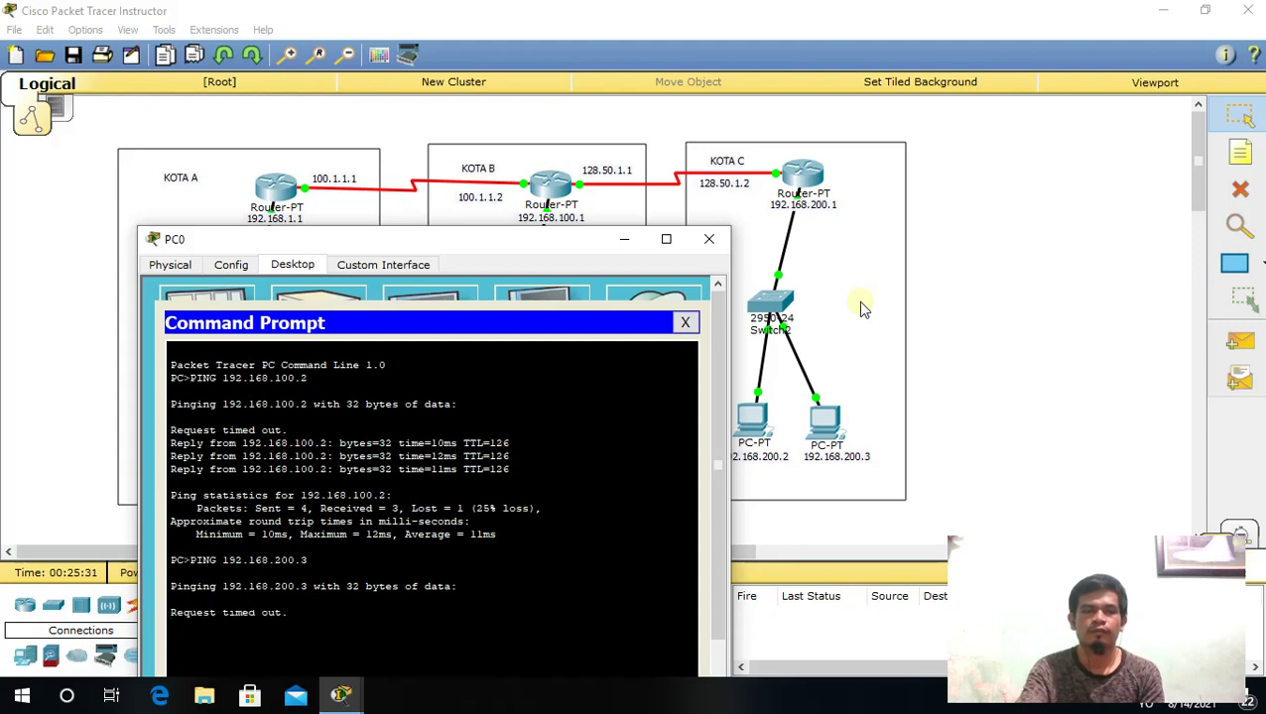
left_click_drag(554, 250, 542, 181)
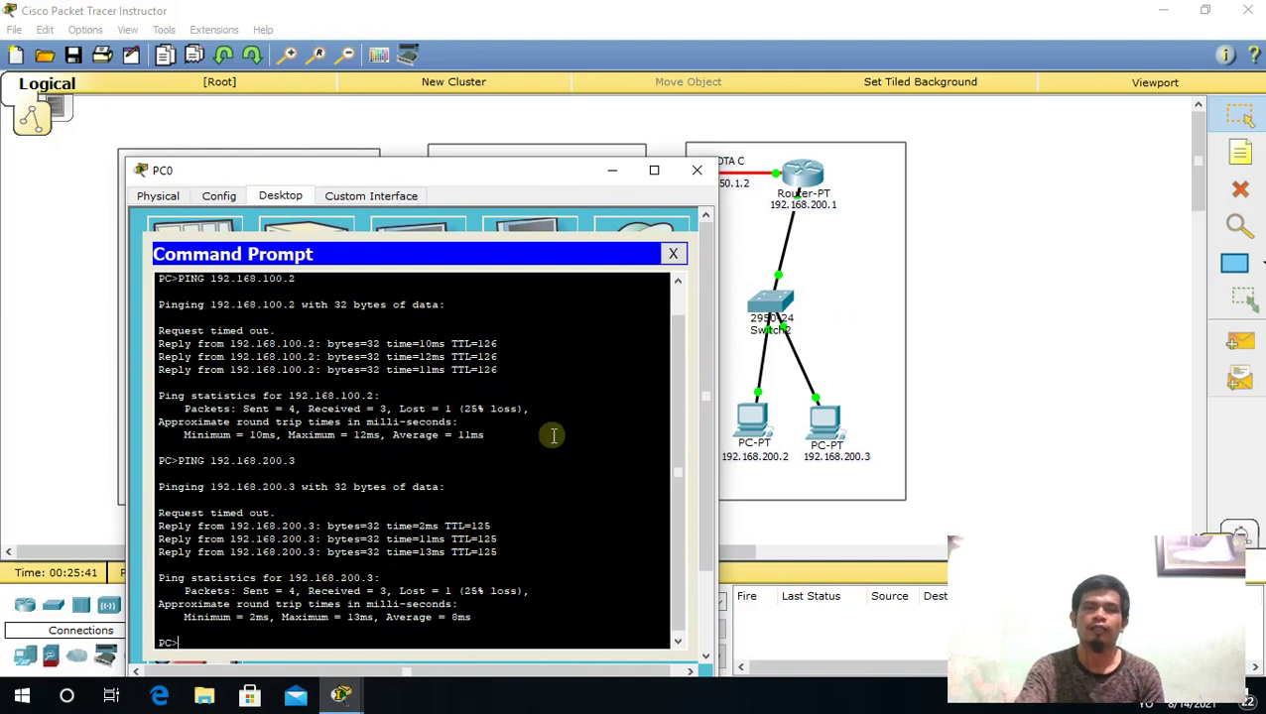
left_click(698, 174)
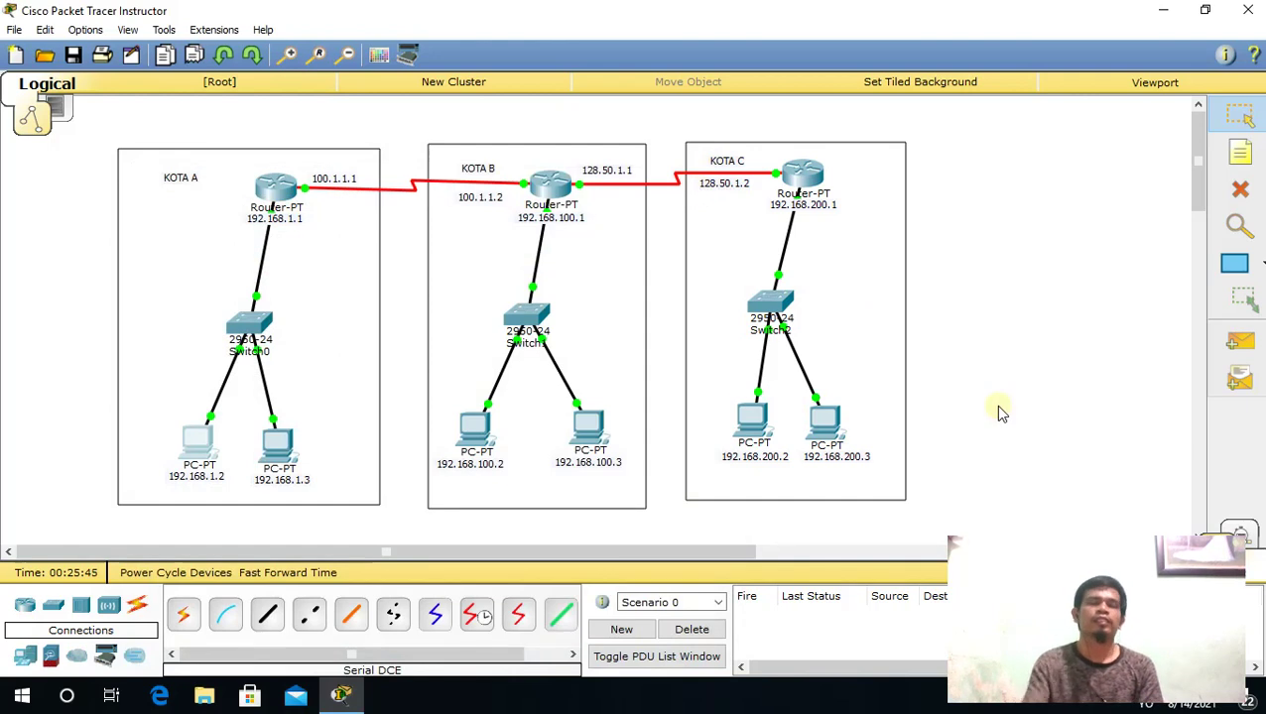